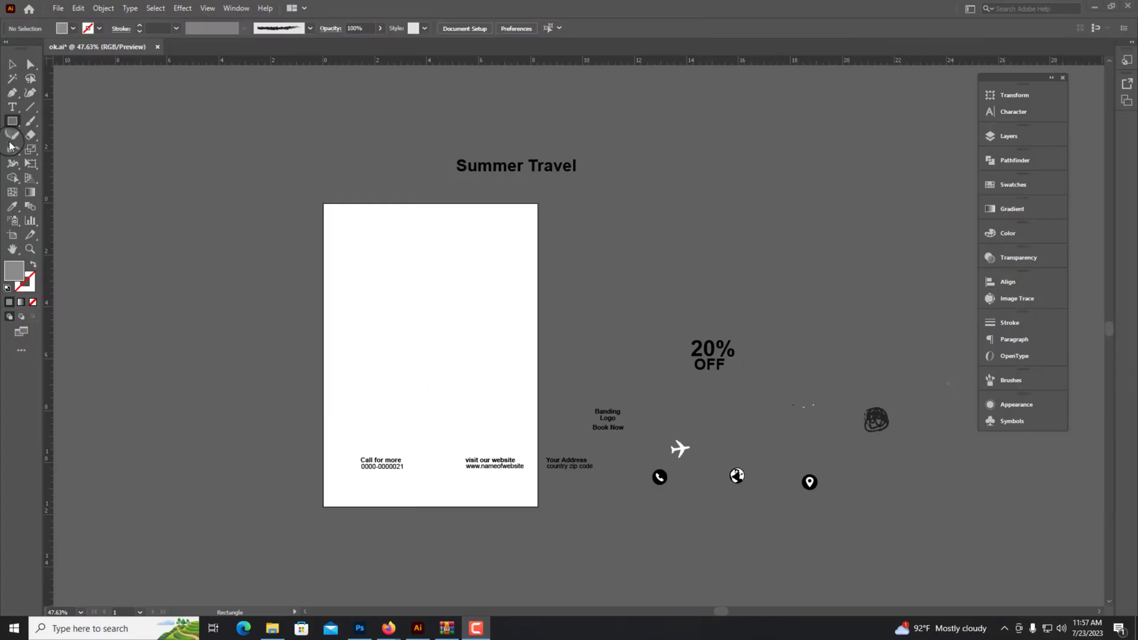
Step: Start a new rectangle at an exact size beside the blank flyer artboard
left_click(216, 223)
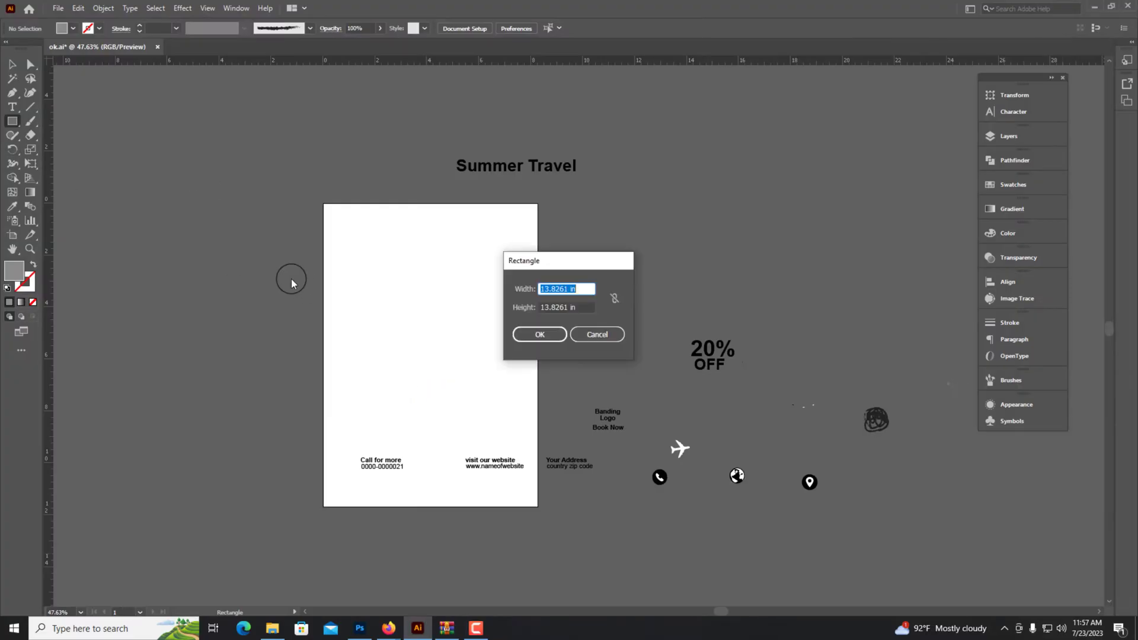
Step: Create an 8 x 10 in grey rectangle and stretch it over the full A4 artboard
type("10")
key("Return")
key("v")
left_click_drag(308, 181, 309, 156)
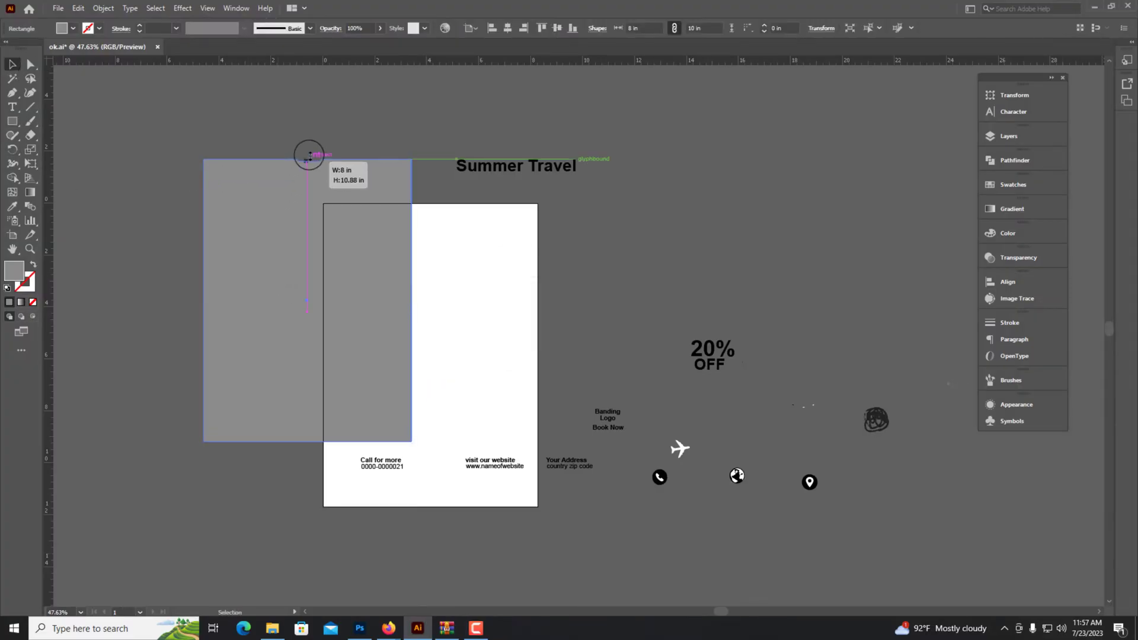
left_click_drag(377, 347, 496, 398)
scroll(508, 479, "up", 3)
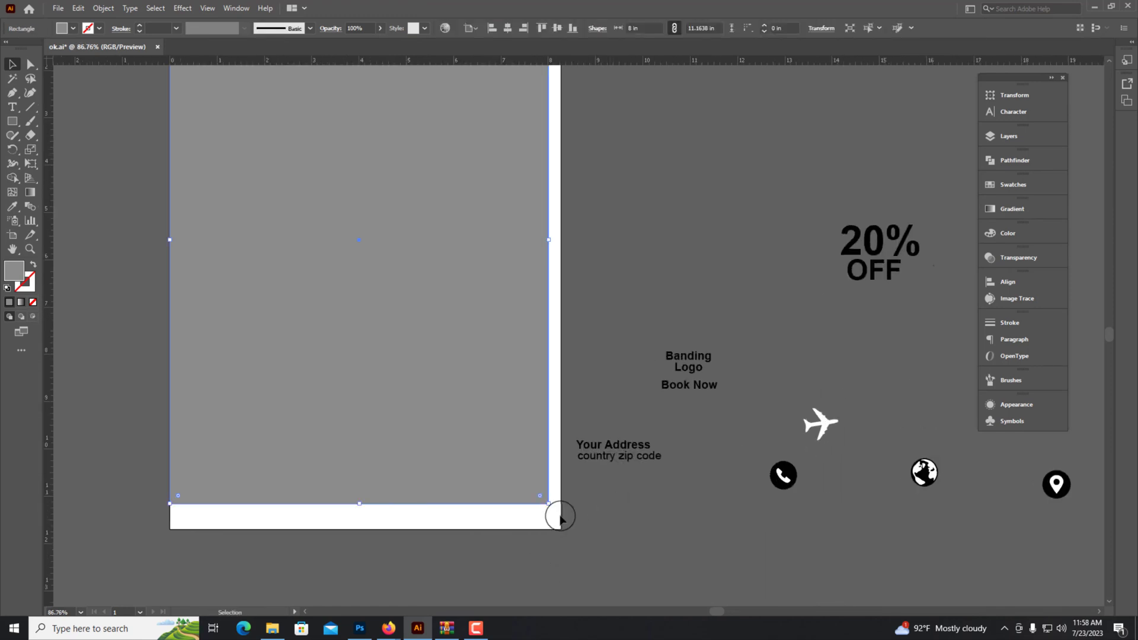
left_click_drag(561, 515, 560, 529)
scroll(546, 508, "down", 2)
scroll(551, 514, "down", 1)
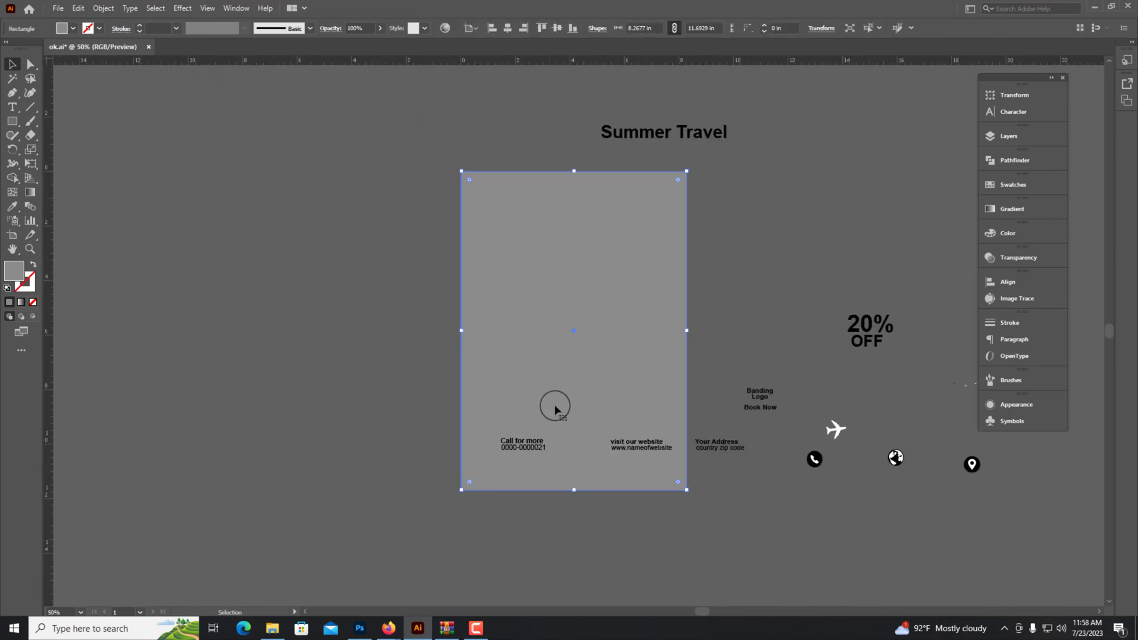
scroll(475, 178, "up", 3)
Step: Move the Summer Travel heading down onto the artboard and set it in New Roshelyn Script
left_click(450, 151)
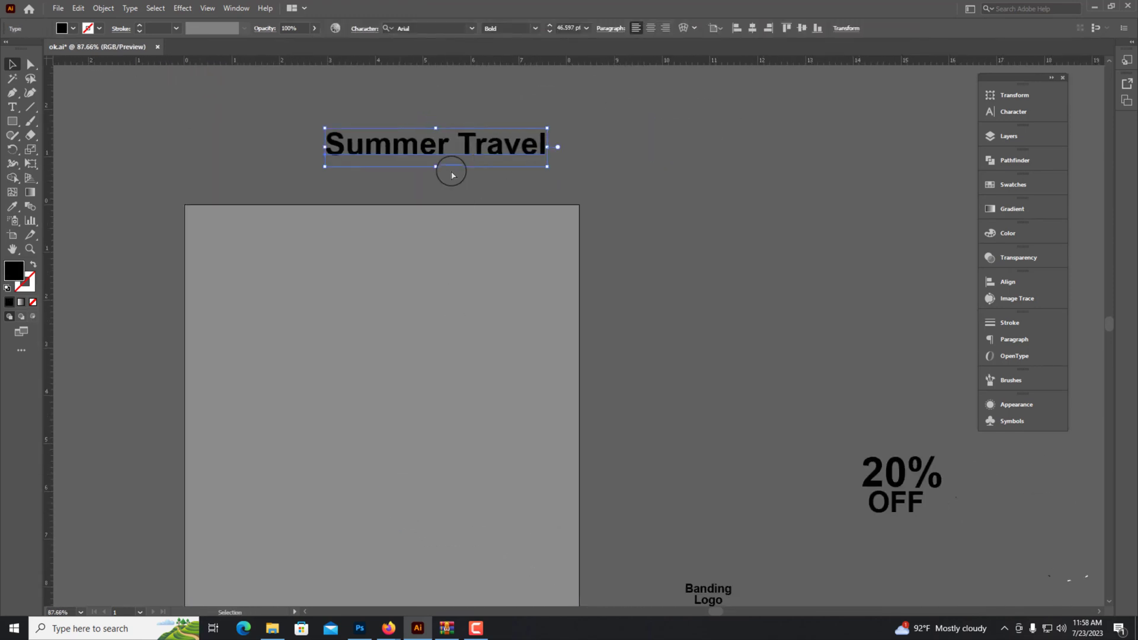
scroll(452, 175, "up", 2)
left_click_drag(477, 178, 410, 339)
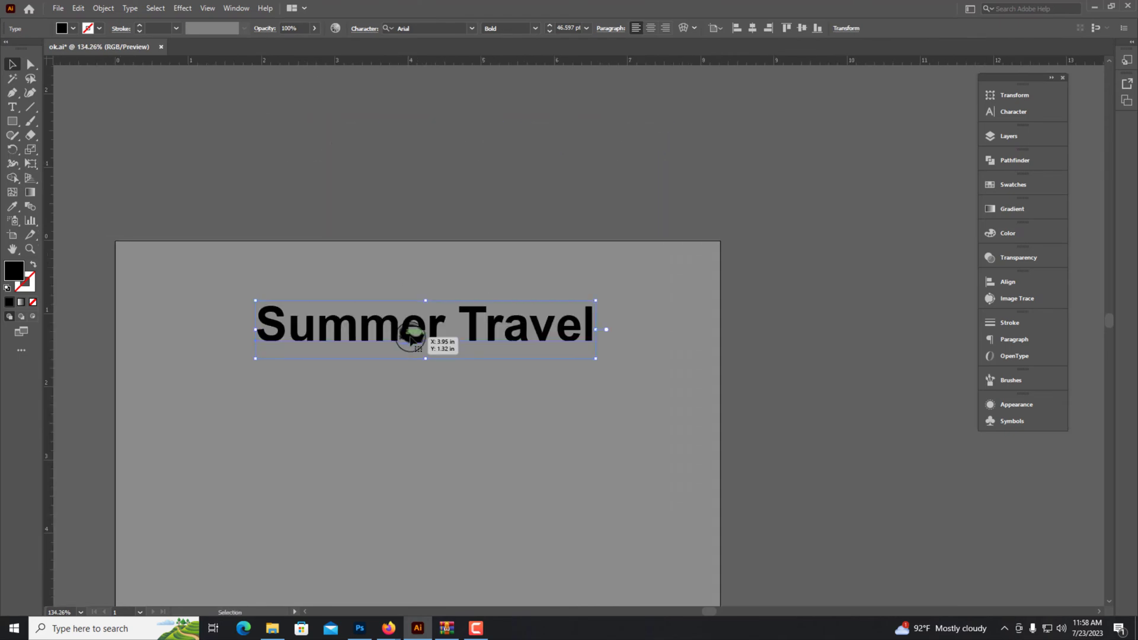
left_click(1012, 122)
left_click(856, 100)
type("New")
key("Return")
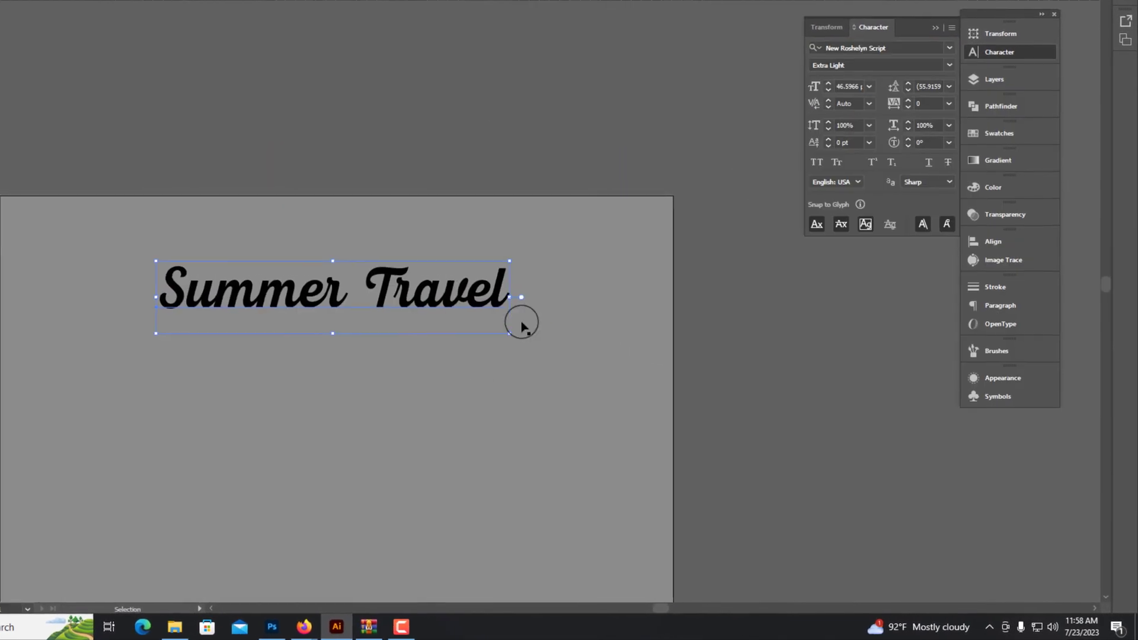
Step: Deselect the heading and switch to the travel-concept image in Photoshop
left_click(546, 479)
scroll(546, 479, "down", 3)
scroll(643, 478, "down", 2)
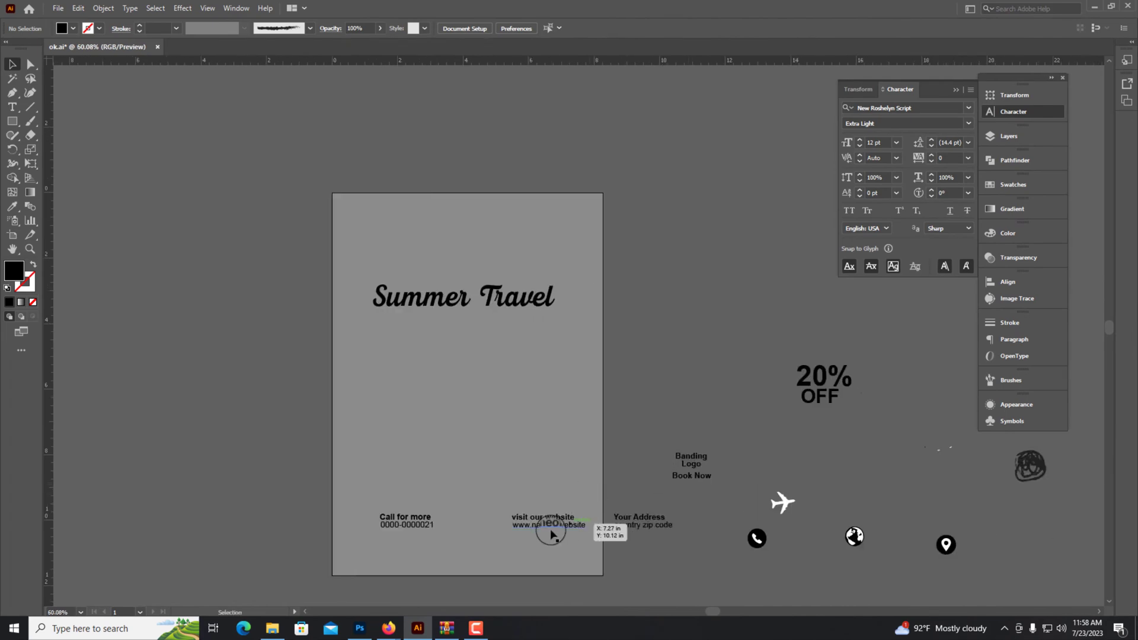
scroll(460, 549, "up", 2)
scroll(152, 495, "down", 3)
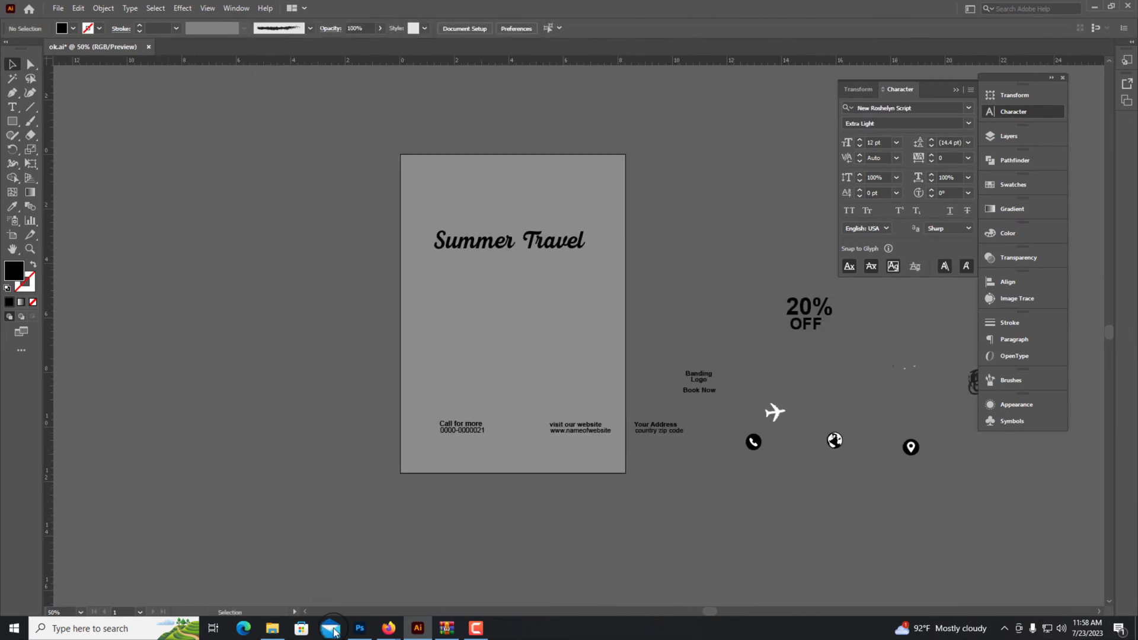
left_click(360, 629)
key("ctrl+Tab")
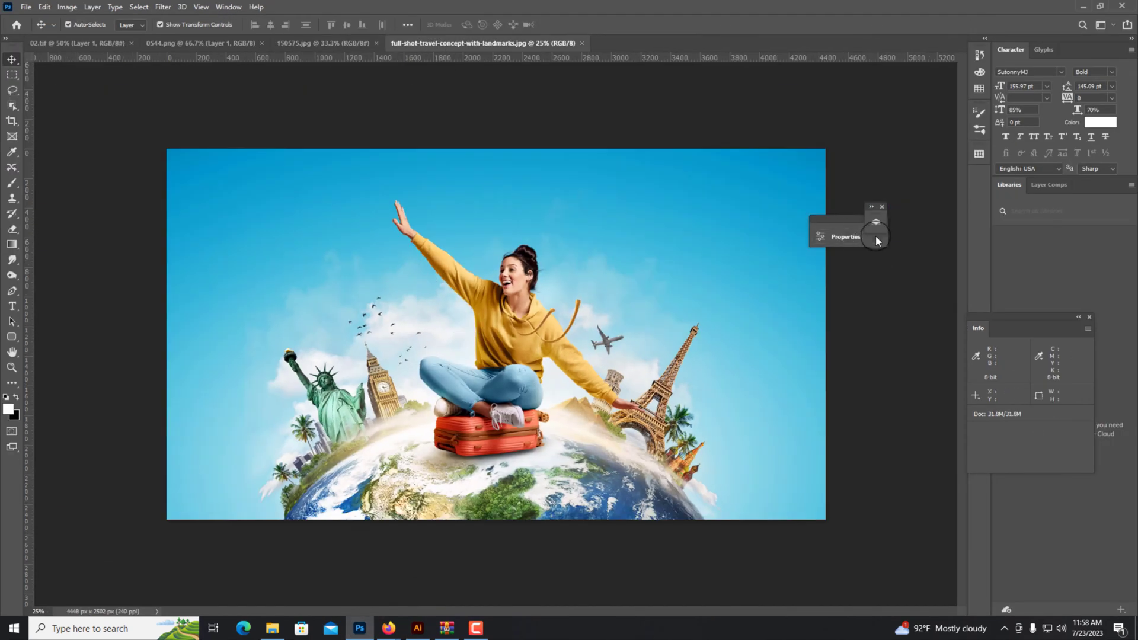
Step: Convert the Background to Layer 0 and drag in the woman on the grey suitcase from 0544.png
left_click(876, 236)
left_click_drag(771, 216, 856, 216)
double_click(865, 292)
key("Return")
left_click(200, 43)
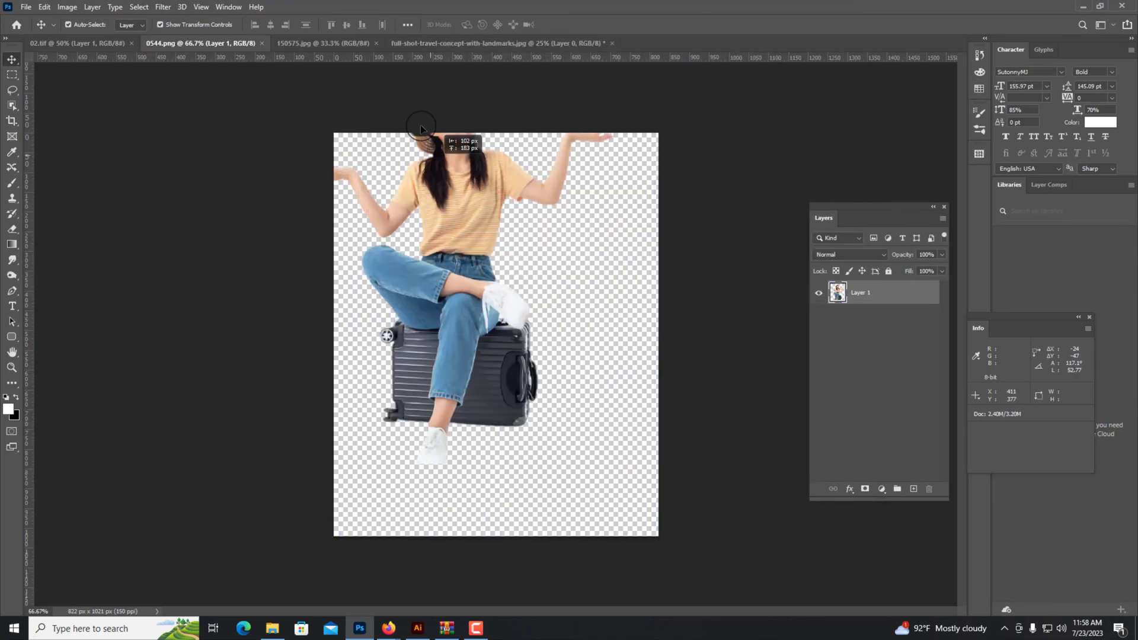
left_click_drag(421, 129, 409, 267)
Step: Scale the added woman to about 174% and raise her beside the red-suitcase traveler
left_click_drag(470, 343, 436, 431)
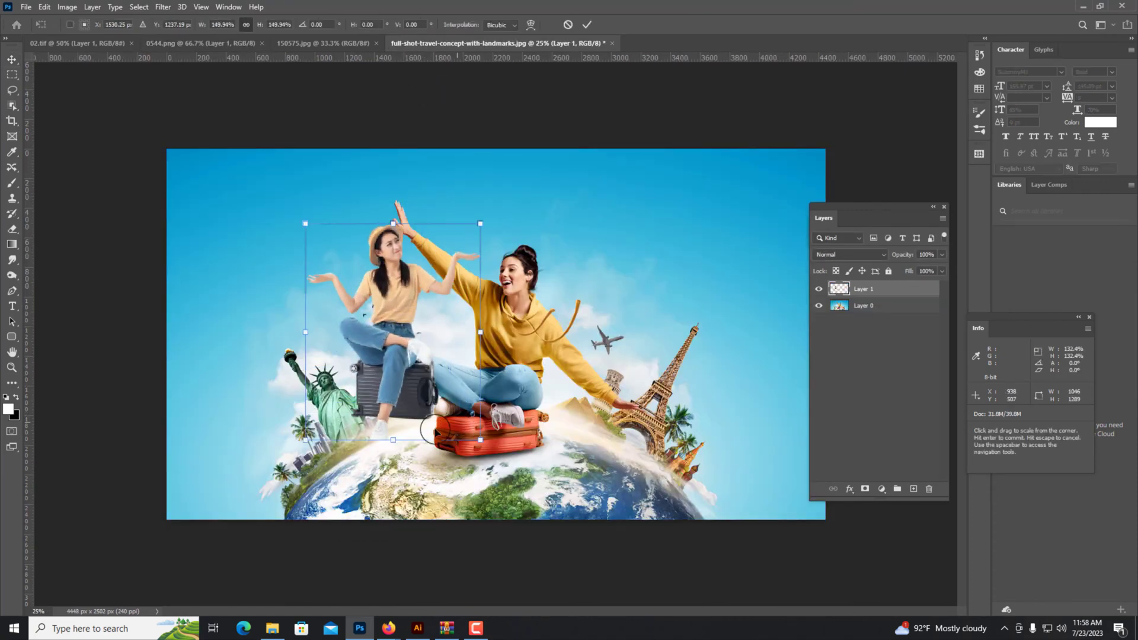
key("ctrl+plus")
left_click_drag(462, 261, 470, 253)
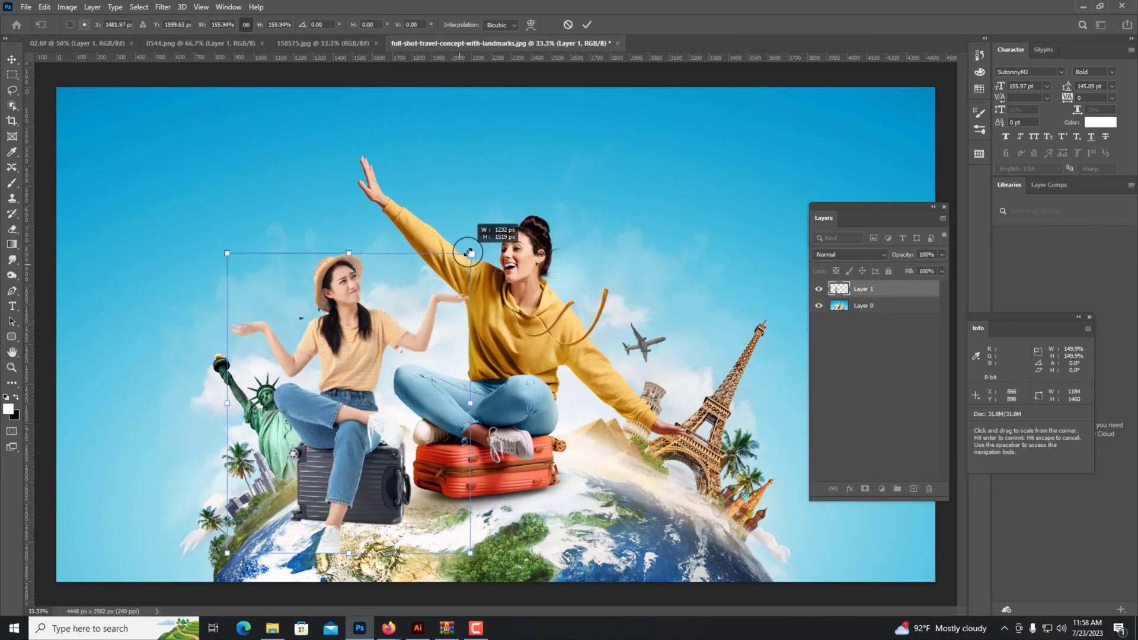
left_click_drag(348, 253, 338, 235)
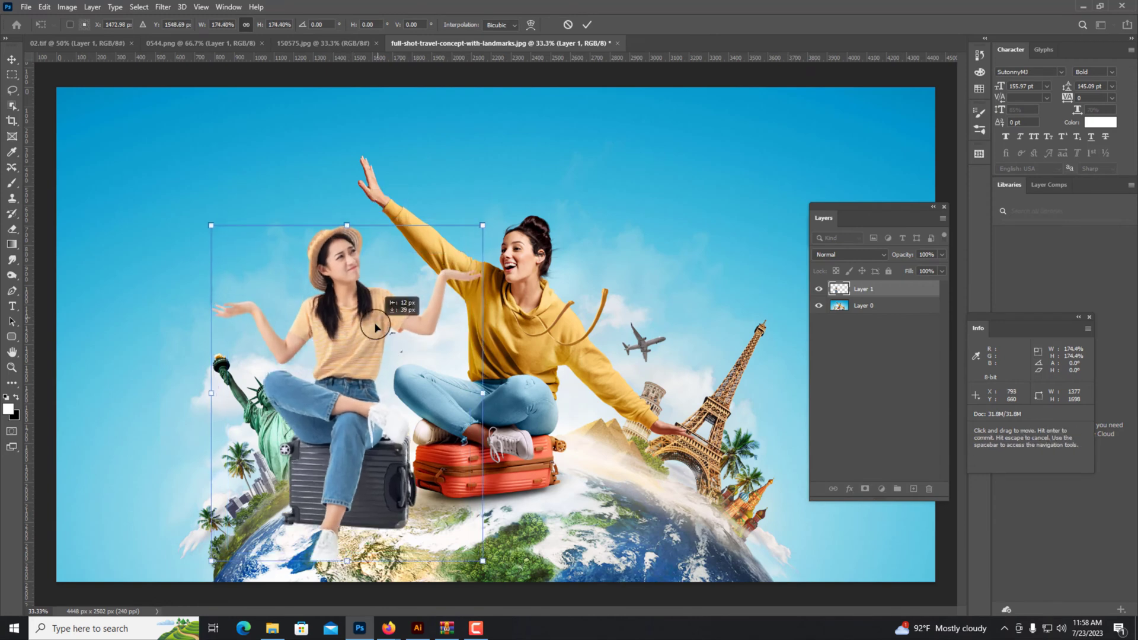
Step: Warp the woman's layer slightly, bending its top-right corner inward
right_click(373, 248)
left_click(422, 332)
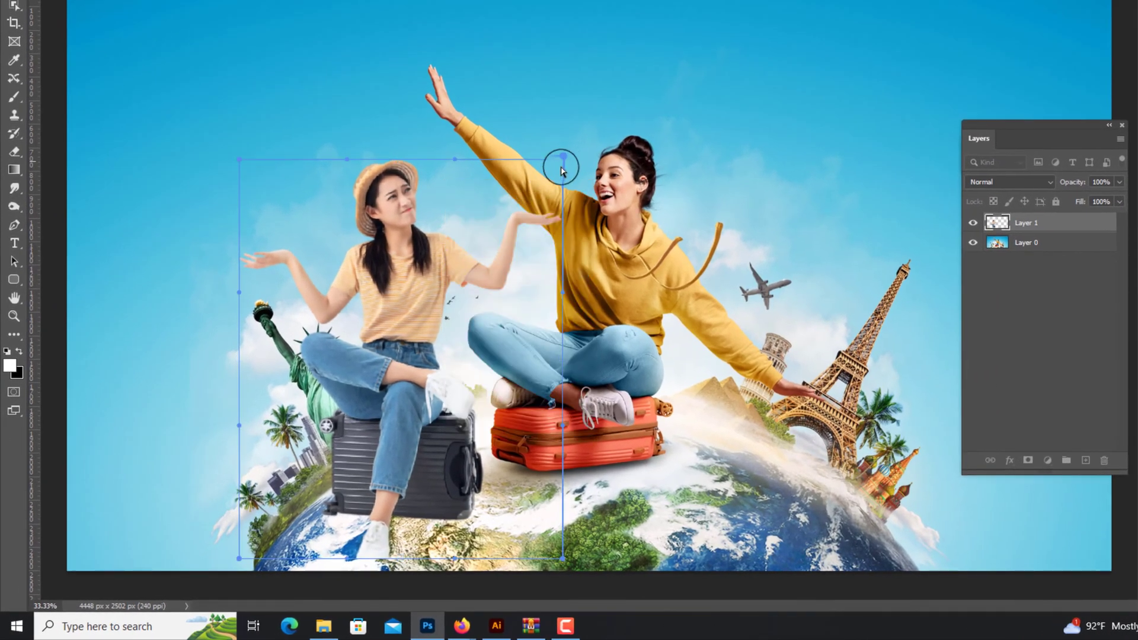
left_click_drag(561, 172, 546, 191)
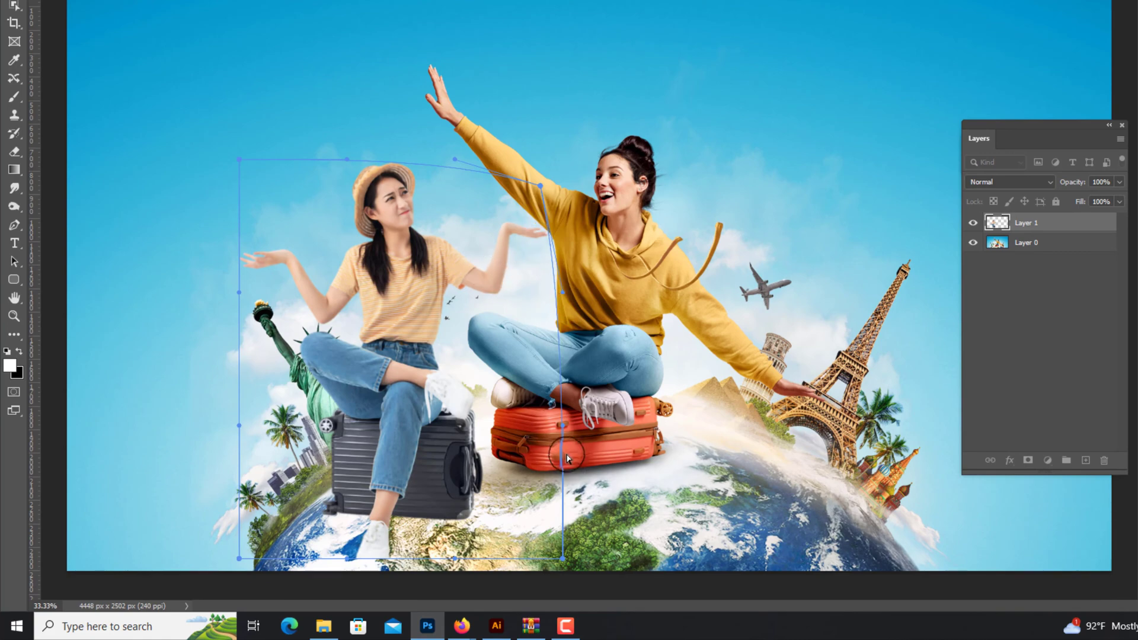
key("ctrl+minus")
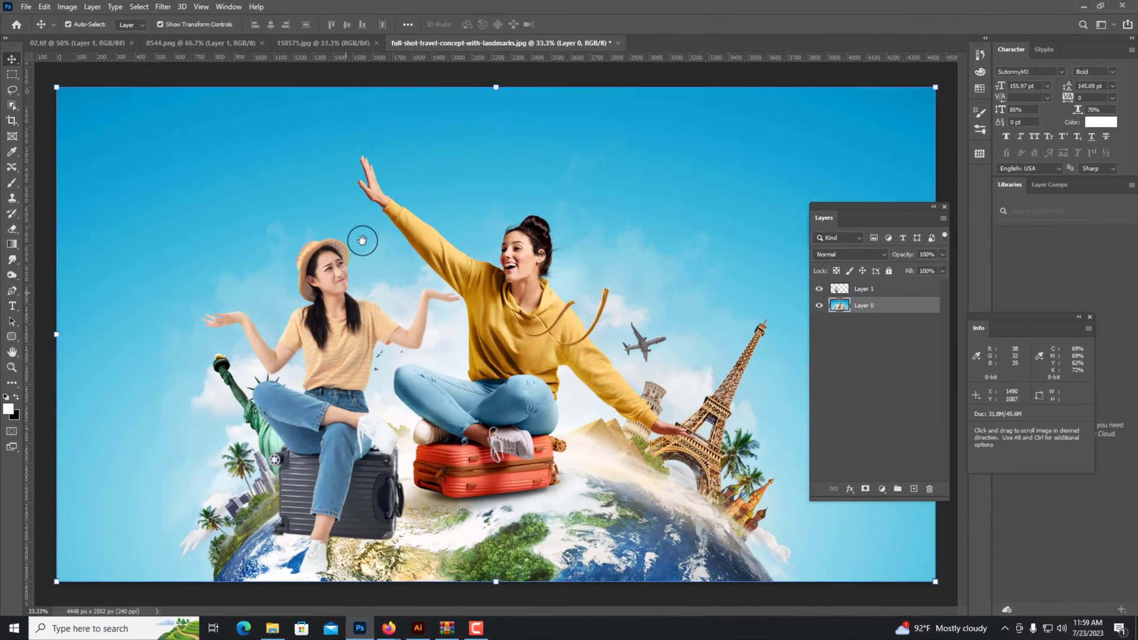
Step: Add a new layer and paint a soft black shadow under the grey suitcase
key("ctrl")
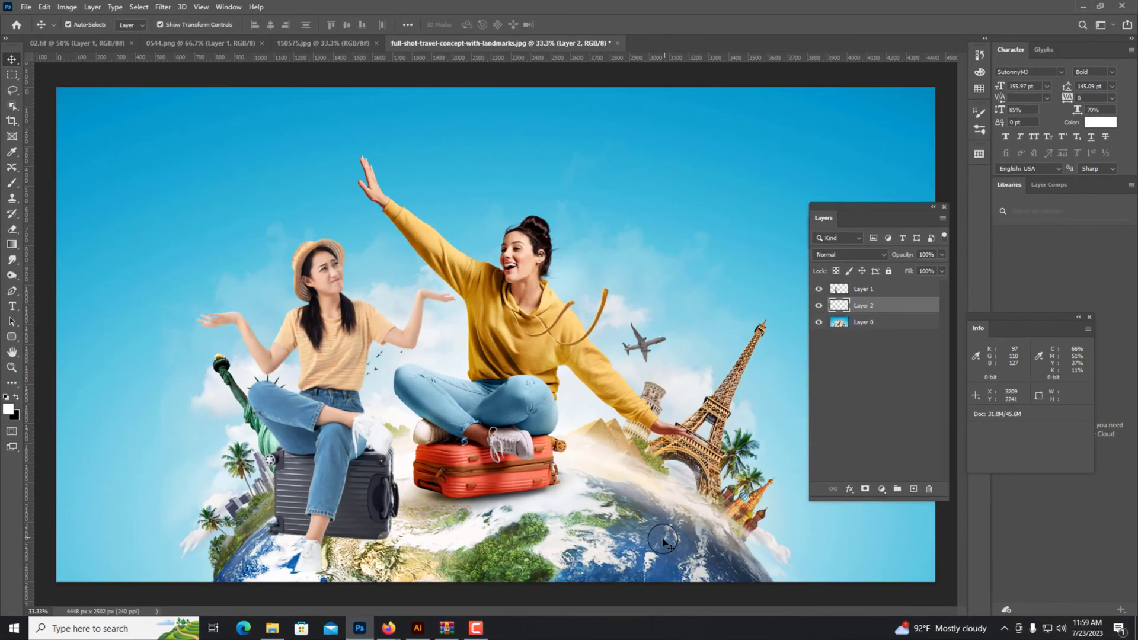
left_click(538, 558)
left_click(11, 183)
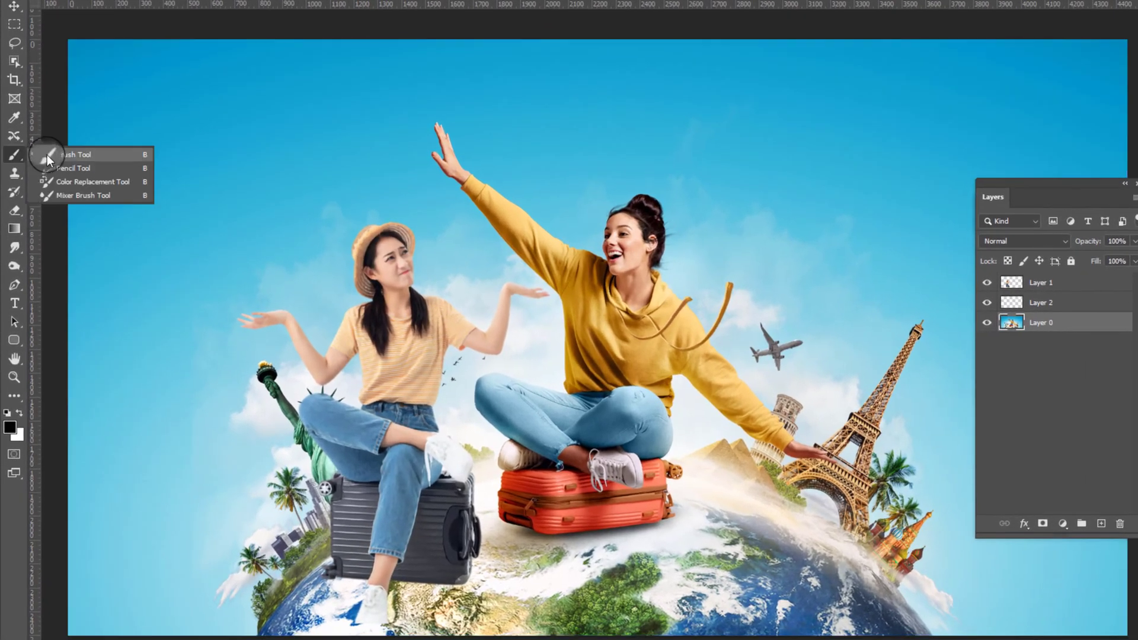
right_click(314, 140)
key("Return")
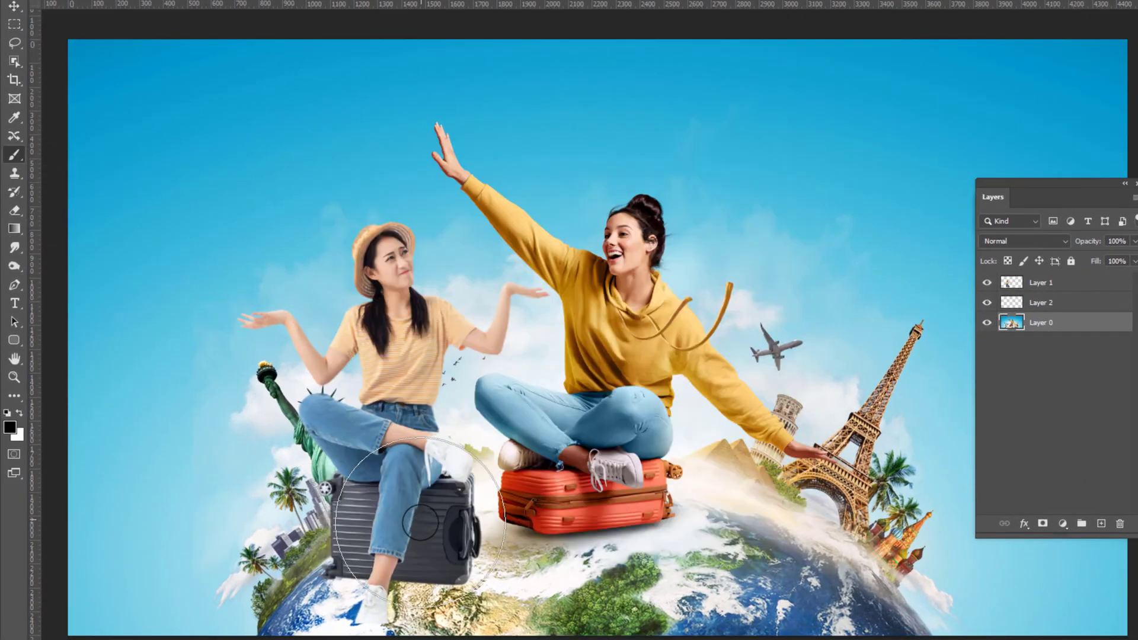
scroll(462, 534, "up", 2)
scroll(463, 534, "up", 1)
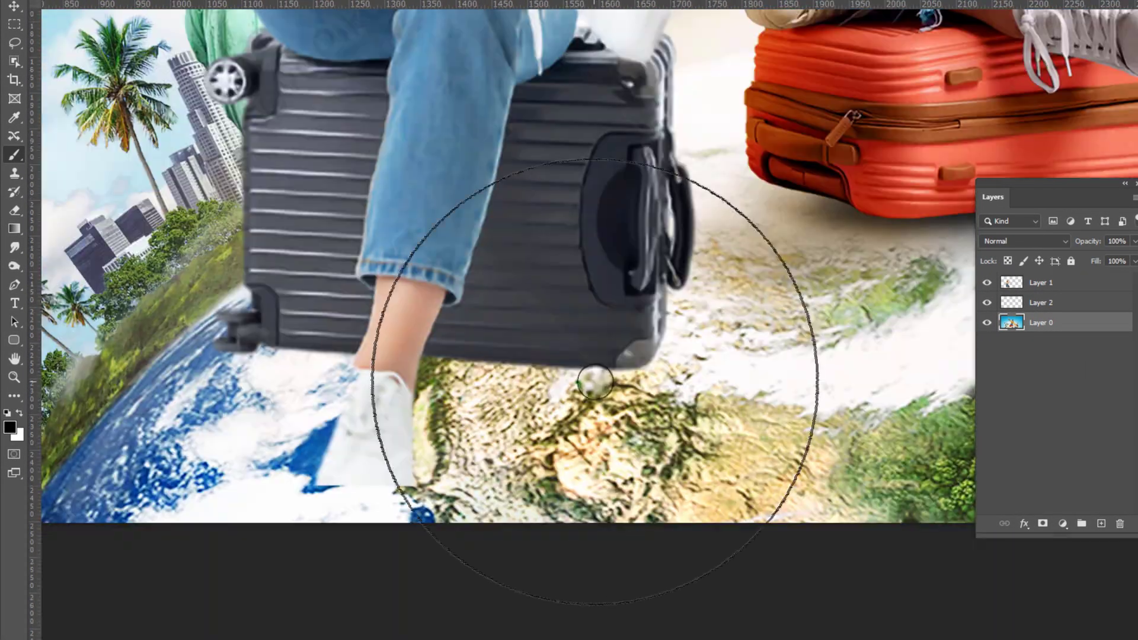
key("bracketleft")
key("bracketleft")
key("bracketleft")
mouse_move(407, 310)
left_mouse_down()
mouse_move(564, 338)
mouse_move(277, 324)
left_mouse_up()
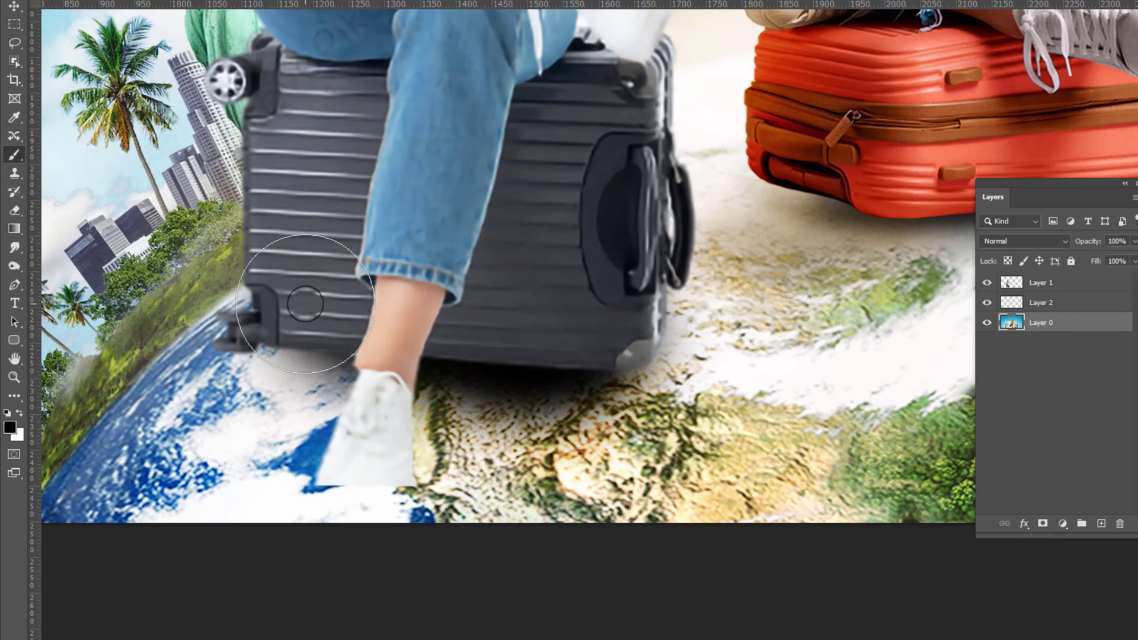
Step: Clean up the edges of the woman's Layer 1 with the Clone Stamp tool
key("v")
key("f")
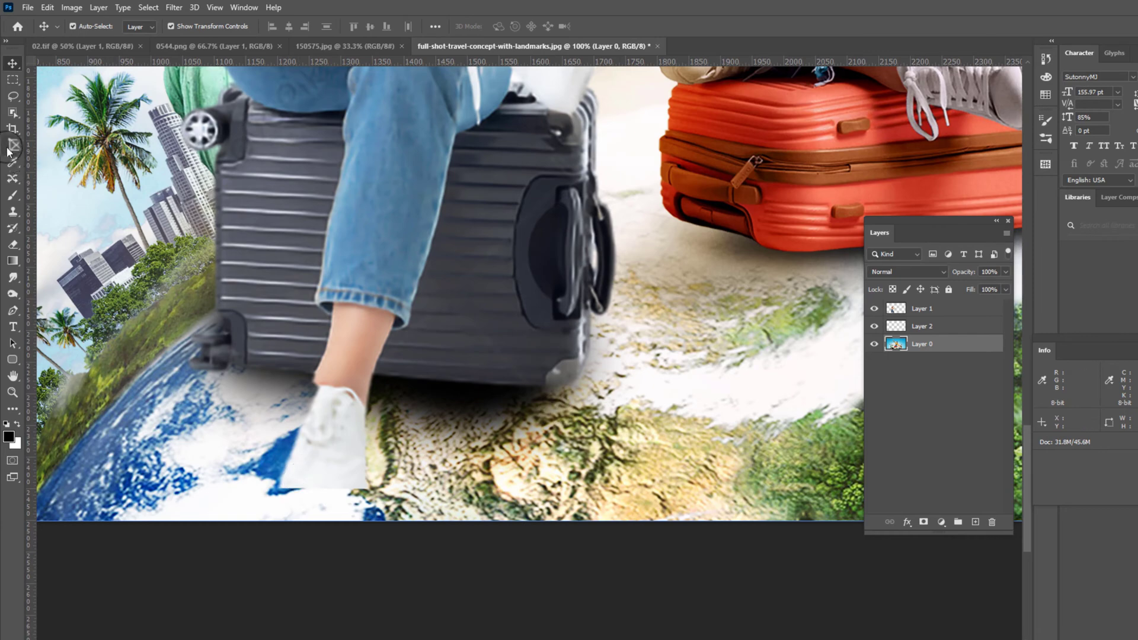
left_click(374, 260)
scroll(516, 298, "up", 1)
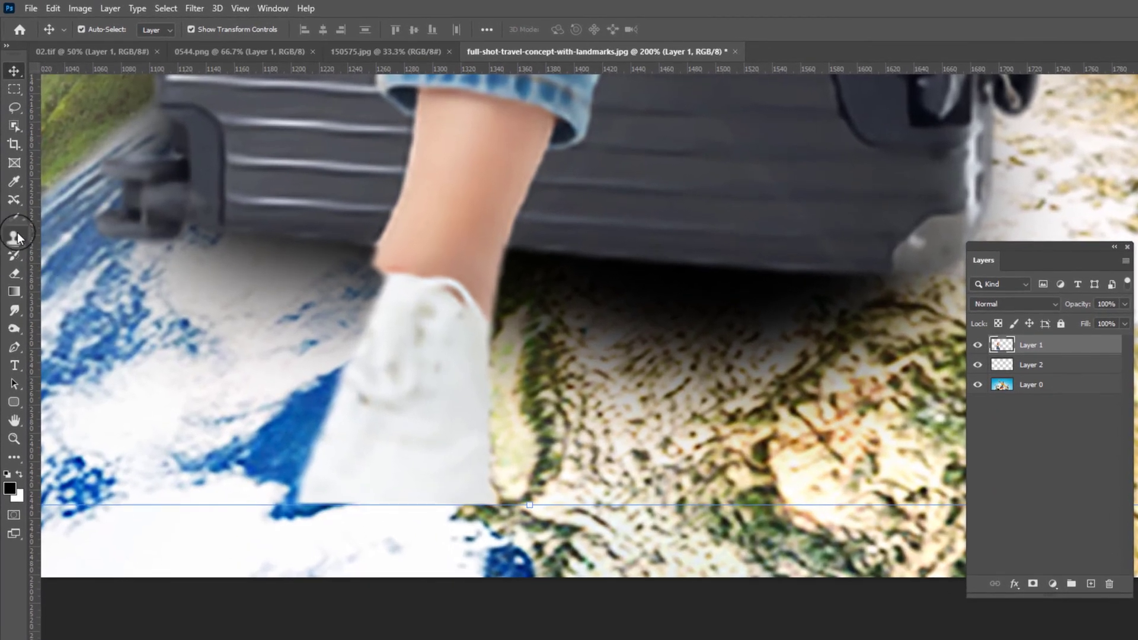
left_click_drag(17, 237, 53, 241)
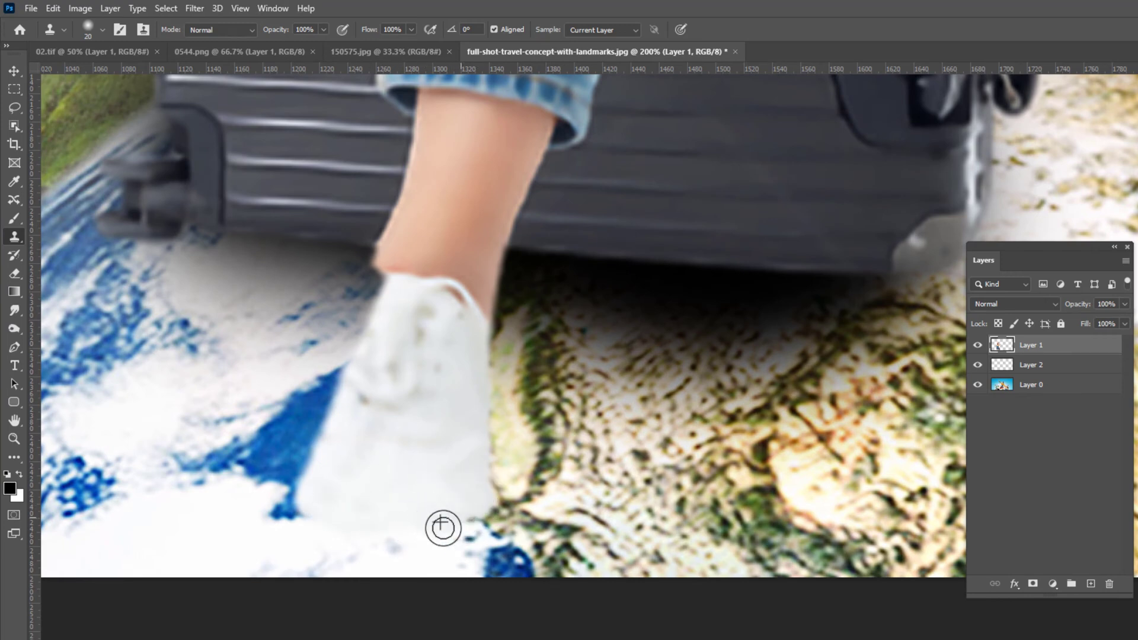
key("v")
Step: Set Layer 3 to Multiply and paint a dark shadow under the white shoe
left_click(673, 452)
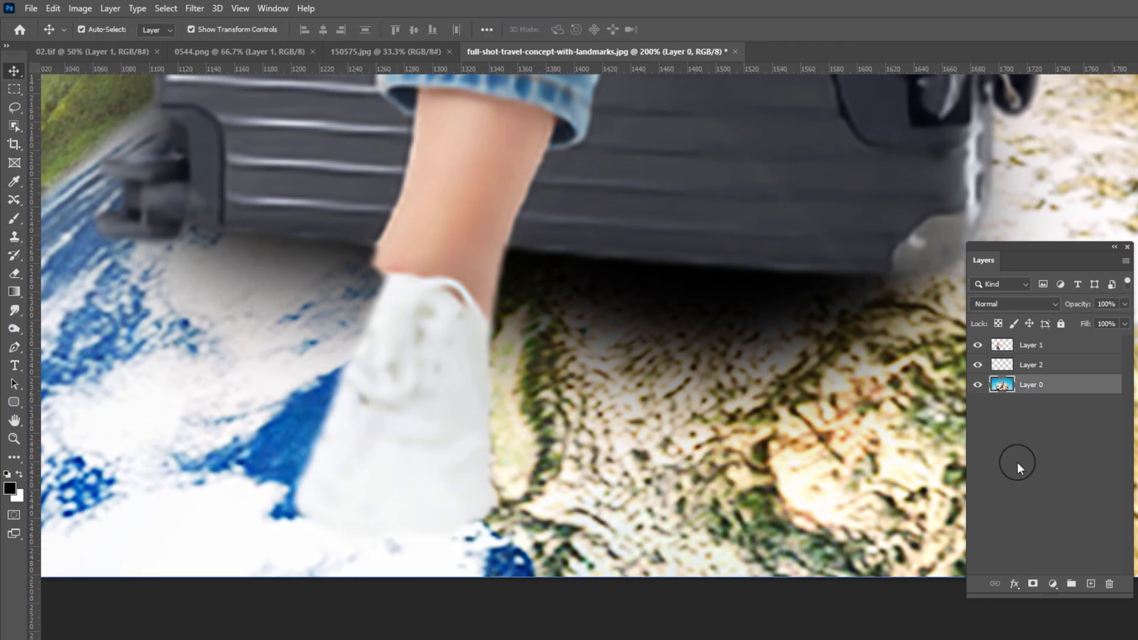
left_click(21, 224)
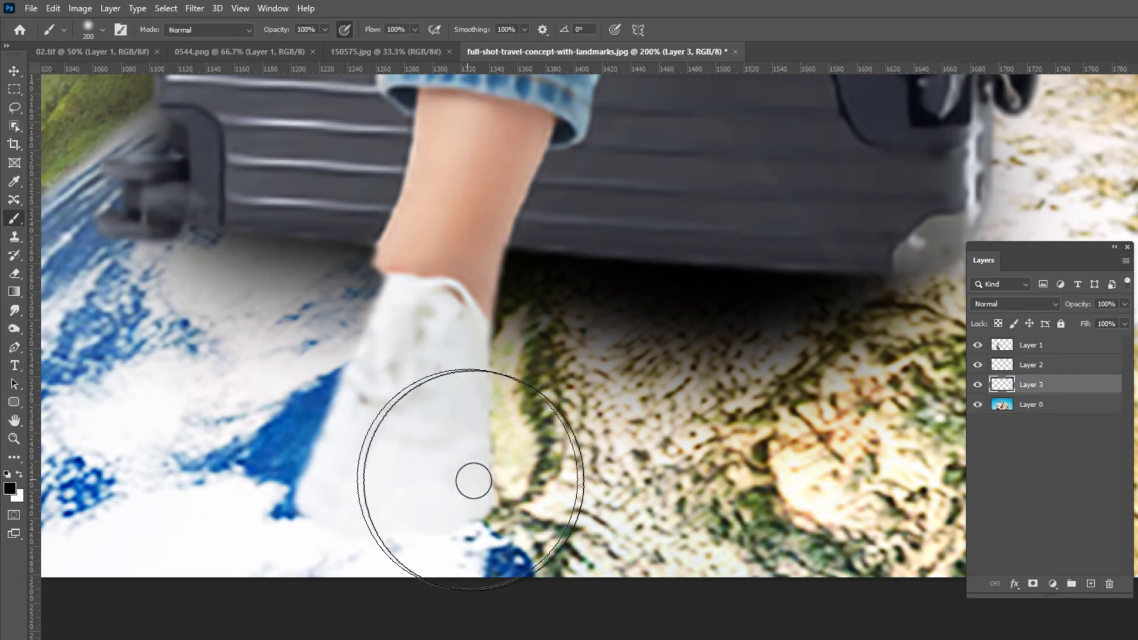
left_click(990, 304)
left_click(996, 336)
mouse_move(415, 522)
left_mouse_down()
mouse_move(437, 521)
mouse_move(393, 522)
mouse_move(458, 500)
left_mouse_up()
Step: Zoom out to the whole composition and select Layer 0
key("ctrl+minus")
key("ctrl+minus")
key("ctrl+minus")
key("ctrl+minus")
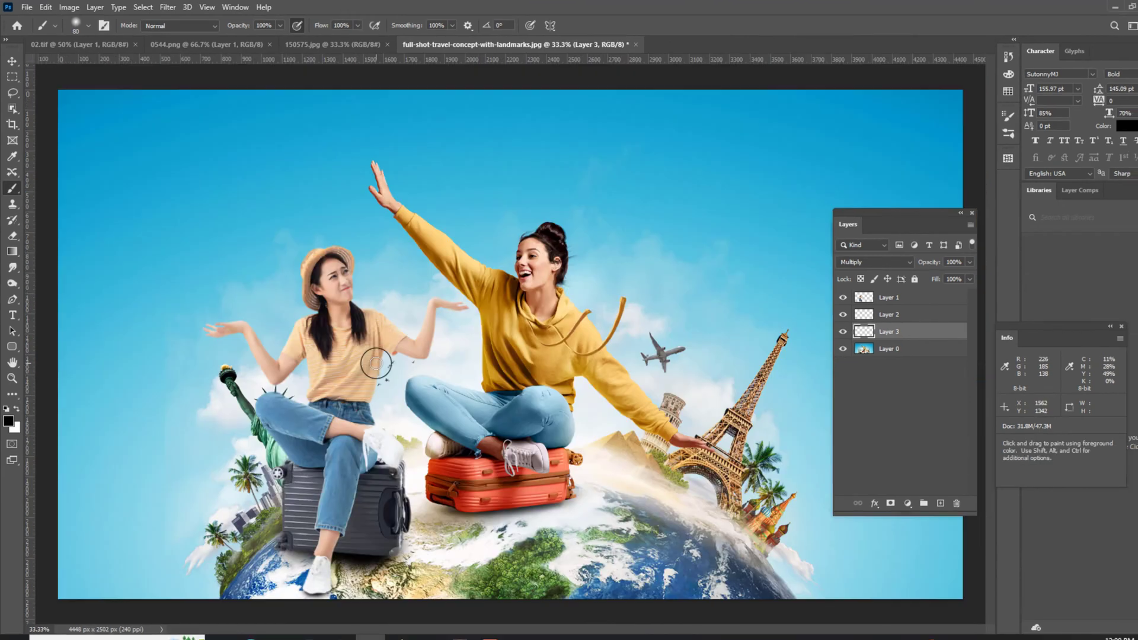
left_click(12, 61)
left_click(263, 240)
key("ctrl+minus")
left_click(425, 519)
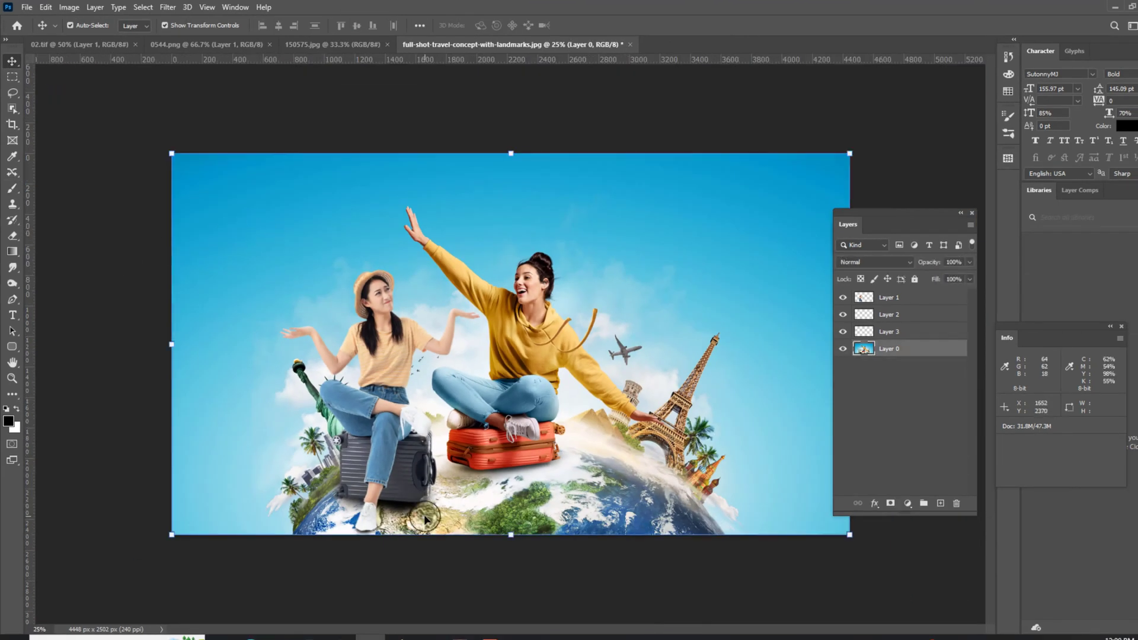
Step: Choose the Cloud1081 brush from the Cloud Brushes preset folder
left_click(12, 188)
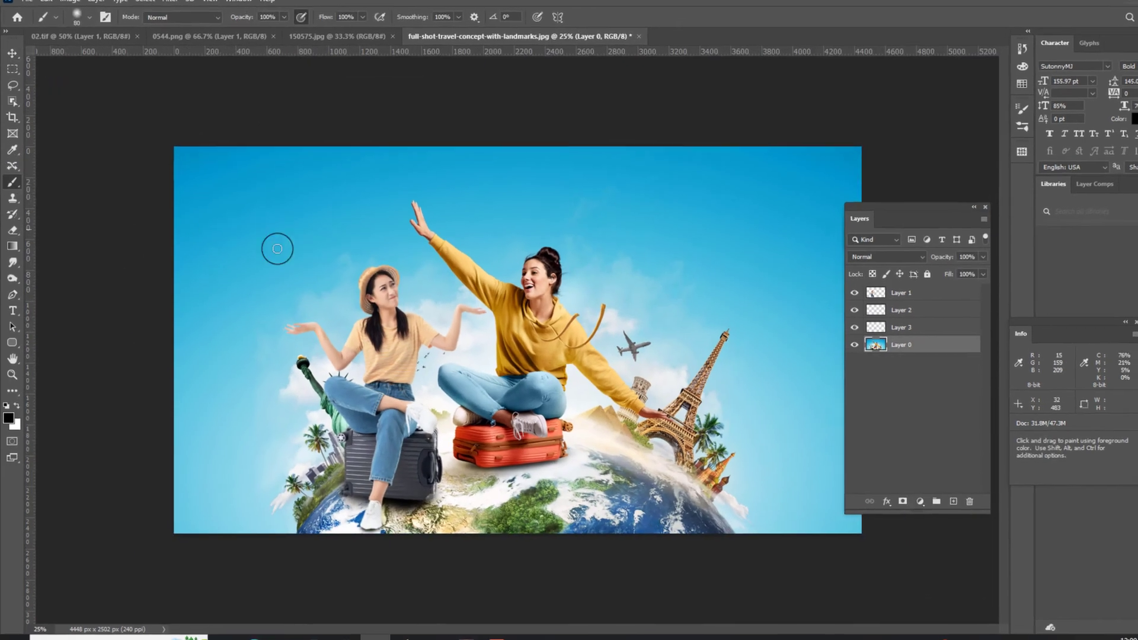
right_click(279, 246)
scroll(528, 426, "down", 5)
scroll(528, 426, "down", 3)
scroll(528, 426, "down", 3)
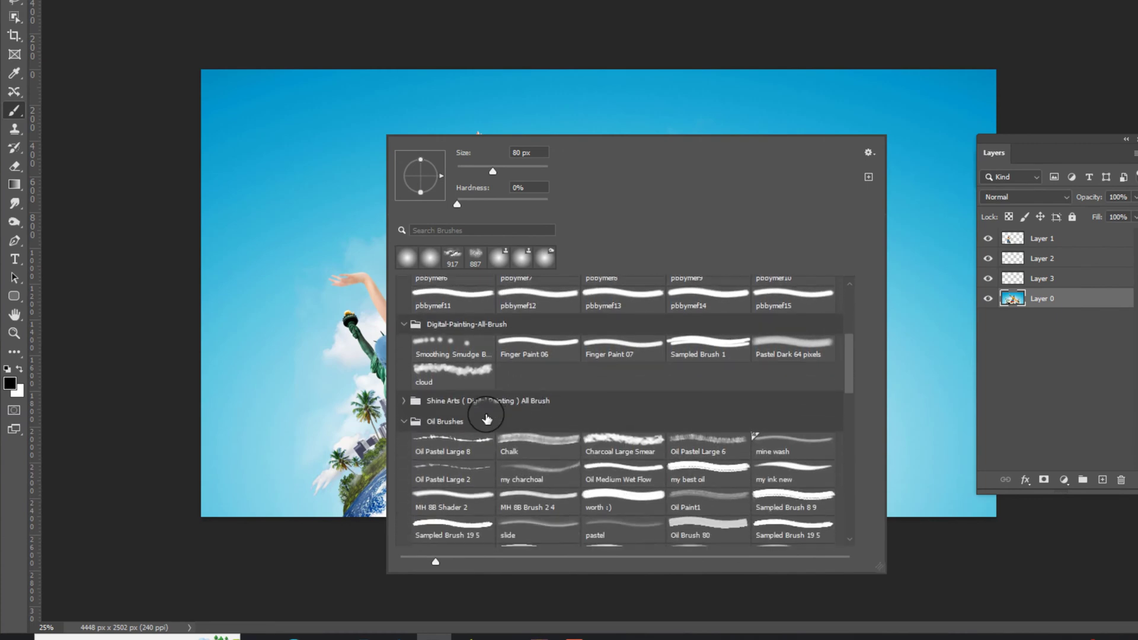
scroll(522, 439, "down", 3)
scroll(516, 456, "down", 3)
scroll(513, 468, "down", 3)
scroll(463, 468, "down", 1)
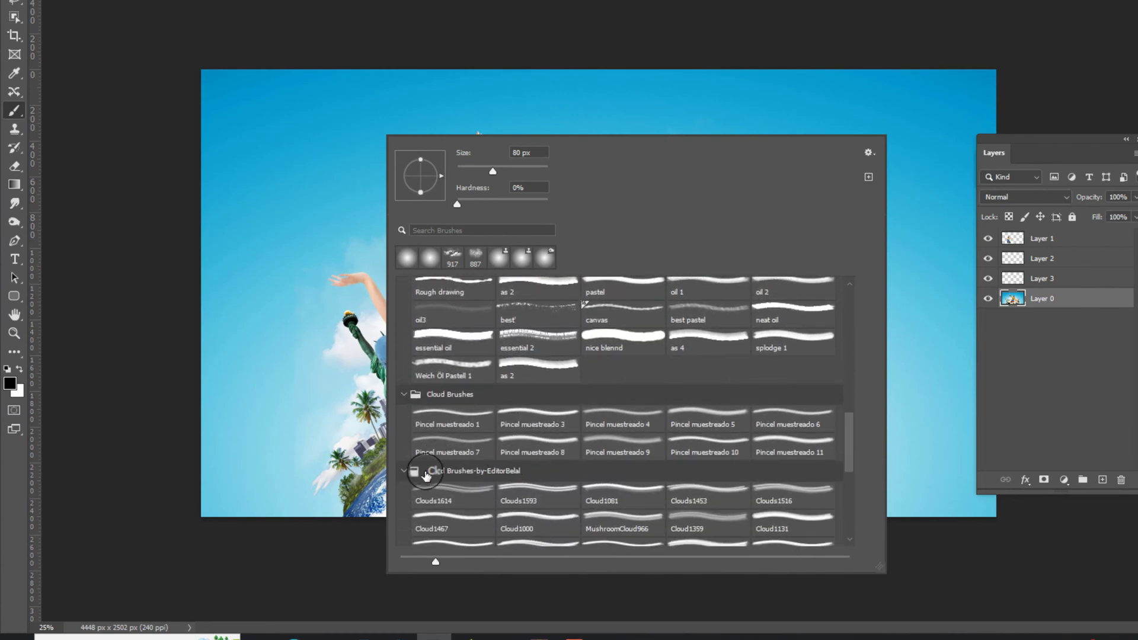
scroll(427, 465, "down", 1)
left_click(404, 384)
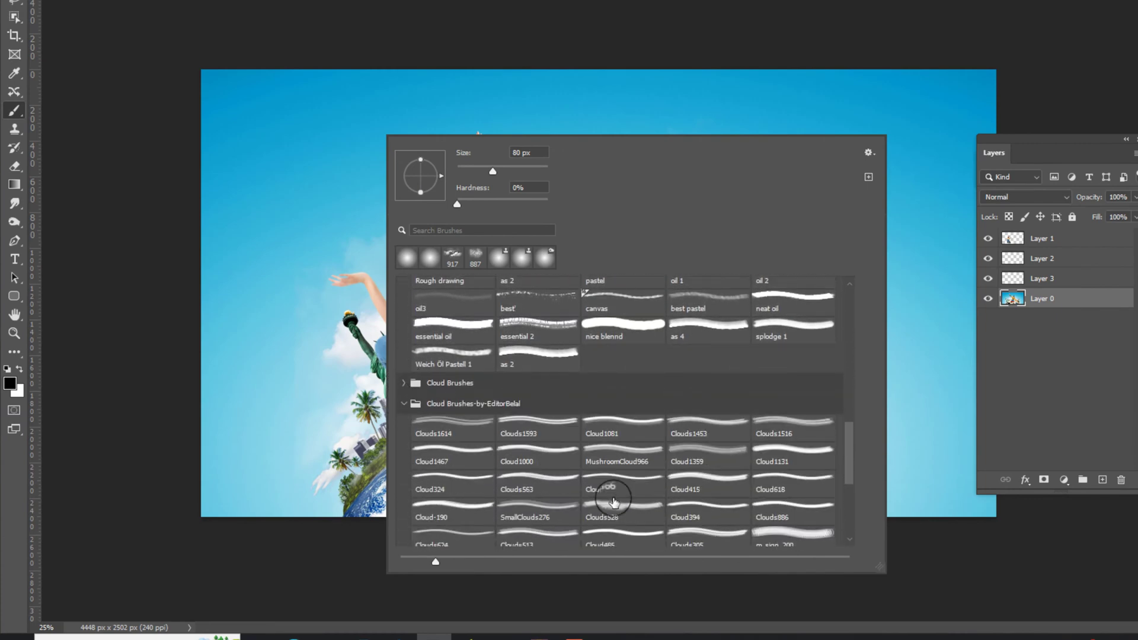
scroll(613, 503, "down", 1)
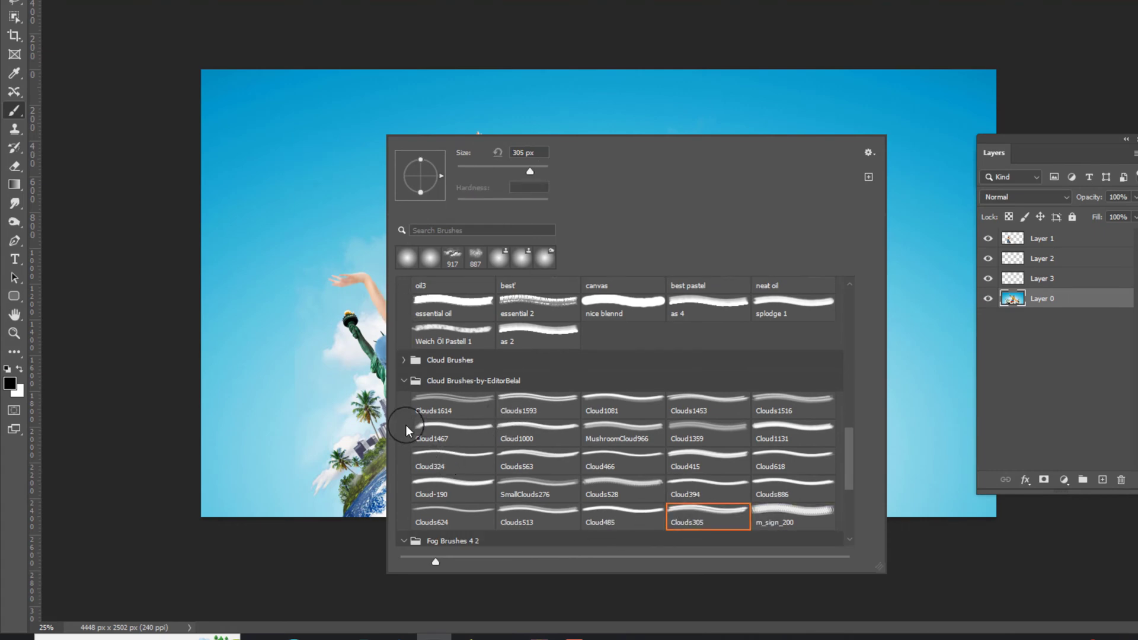
left_click(404, 360)
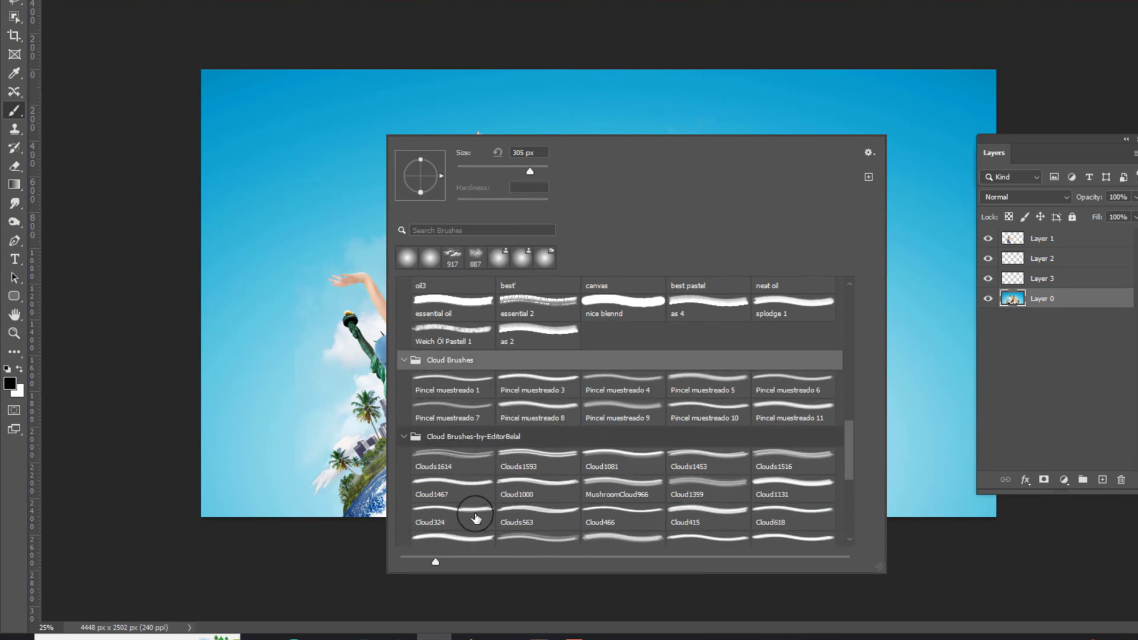
left_click(612, 474)
Step: Stamp white clouds across the top-left sky
left_click(289, 123)
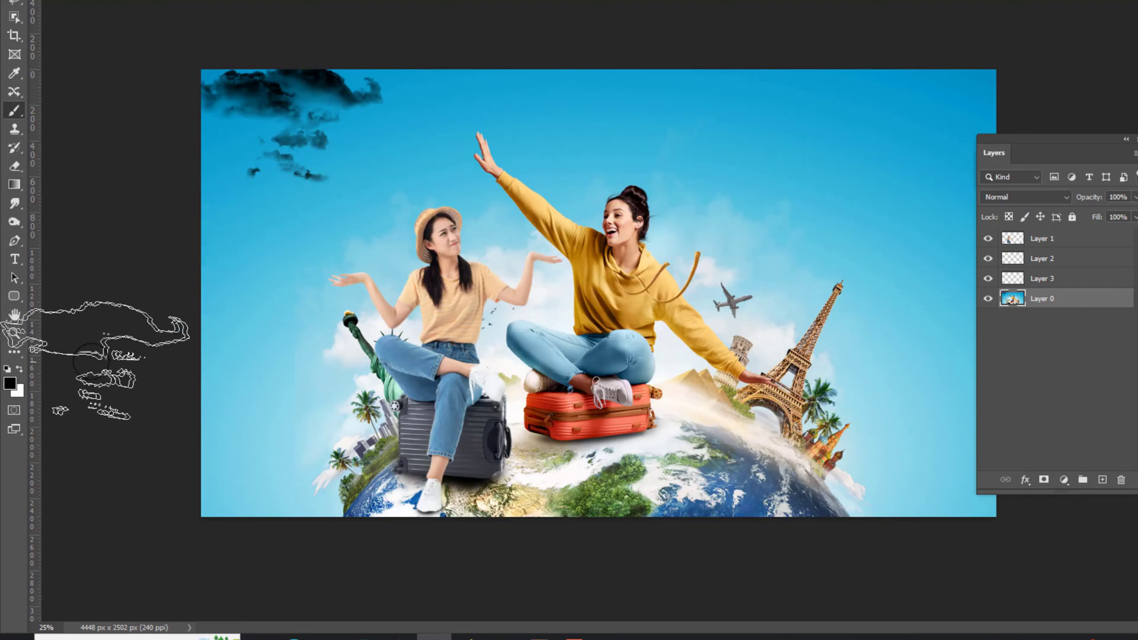
left_click(20, 369)
key("ctrl+z")
left_click(288, 122)
left_click(409, 116)
key("ctrl+z")
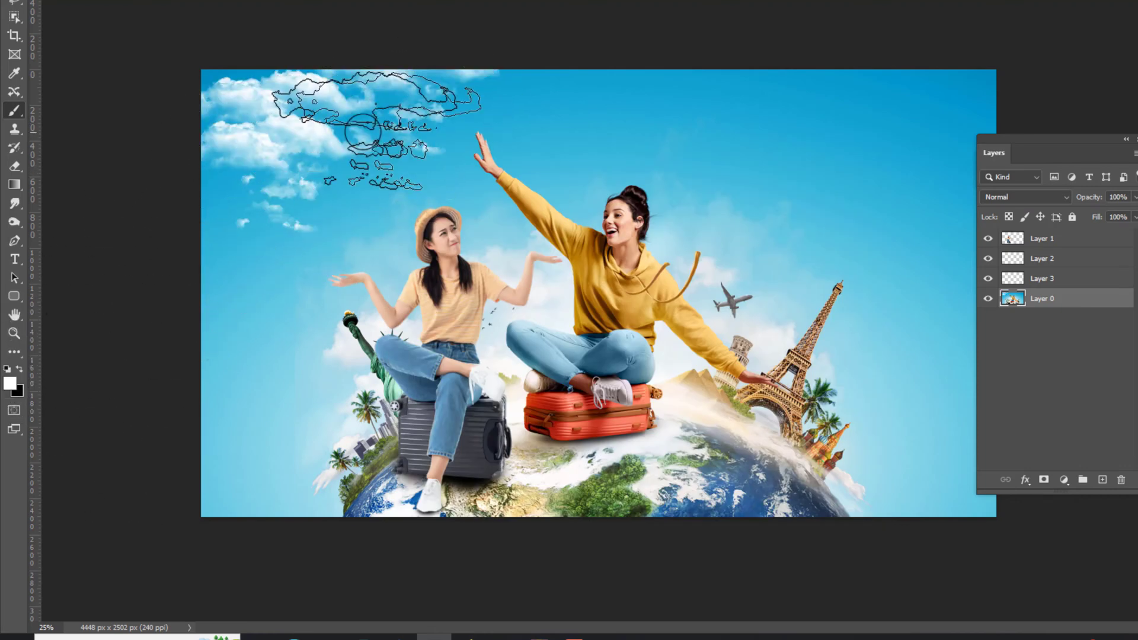
left_click(284, 178)
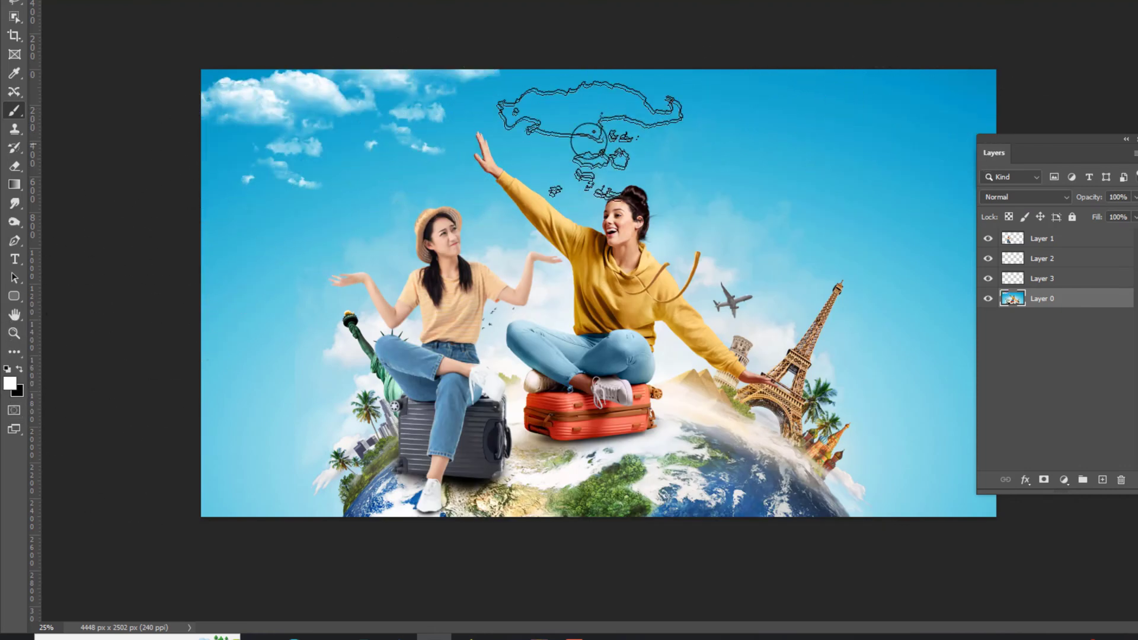
Step: Add clouds across the top-middle sky, then at the far left with Cloud415
right_click(304, 235)
left_click(735, 520)
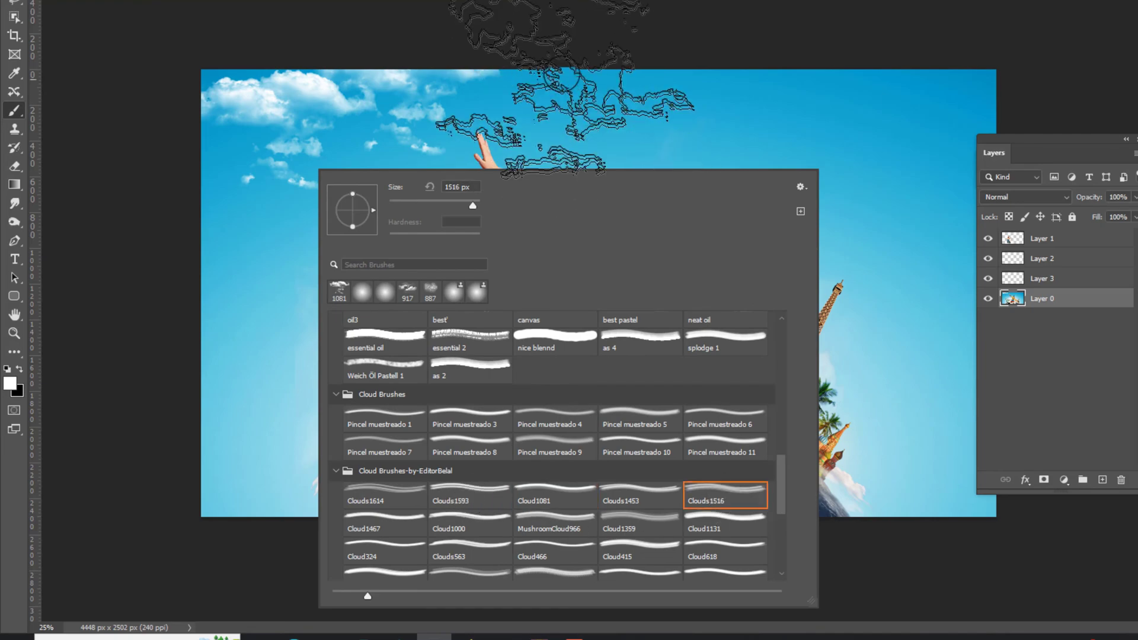
left_click(620, 107)
left_click(750, 113)
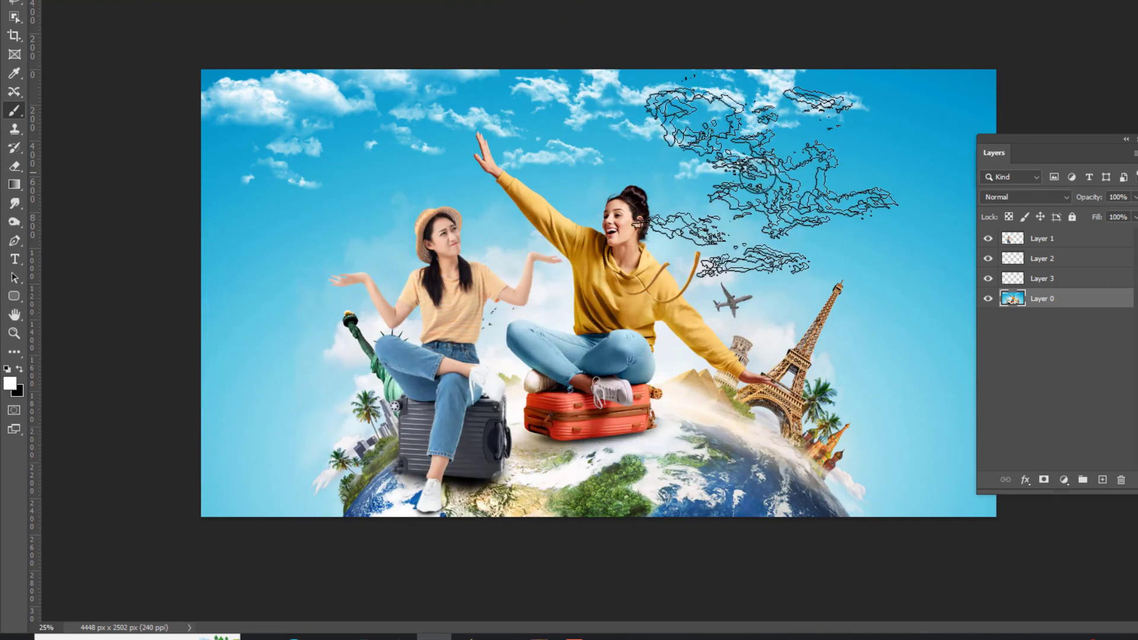
right_click(542, 220)
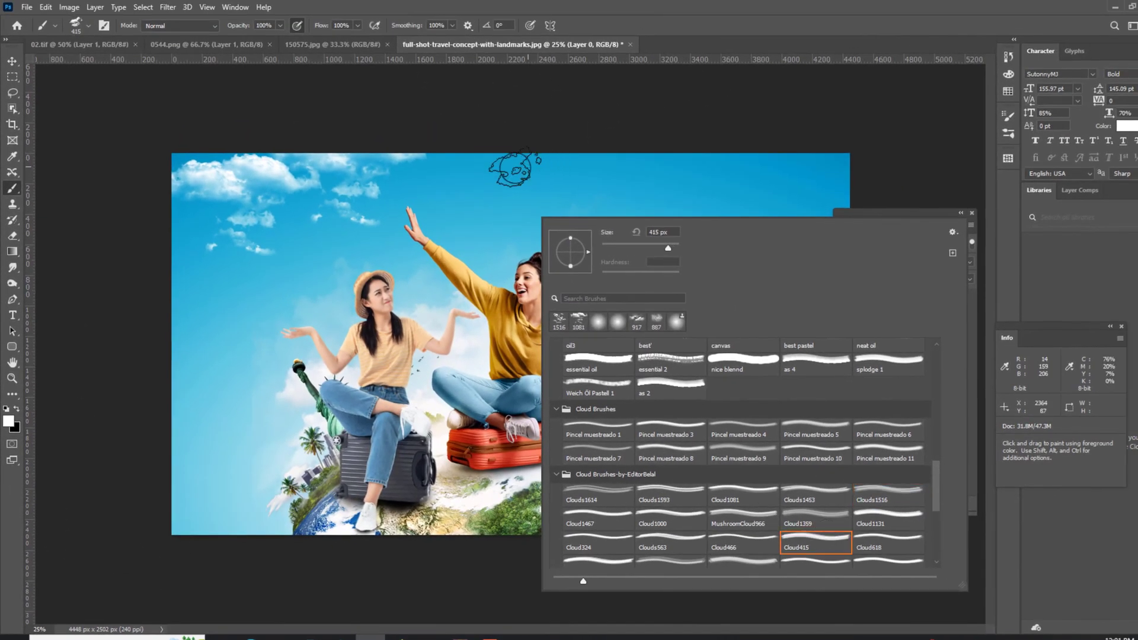
left_click(415, 190)
left_click(345, 189)
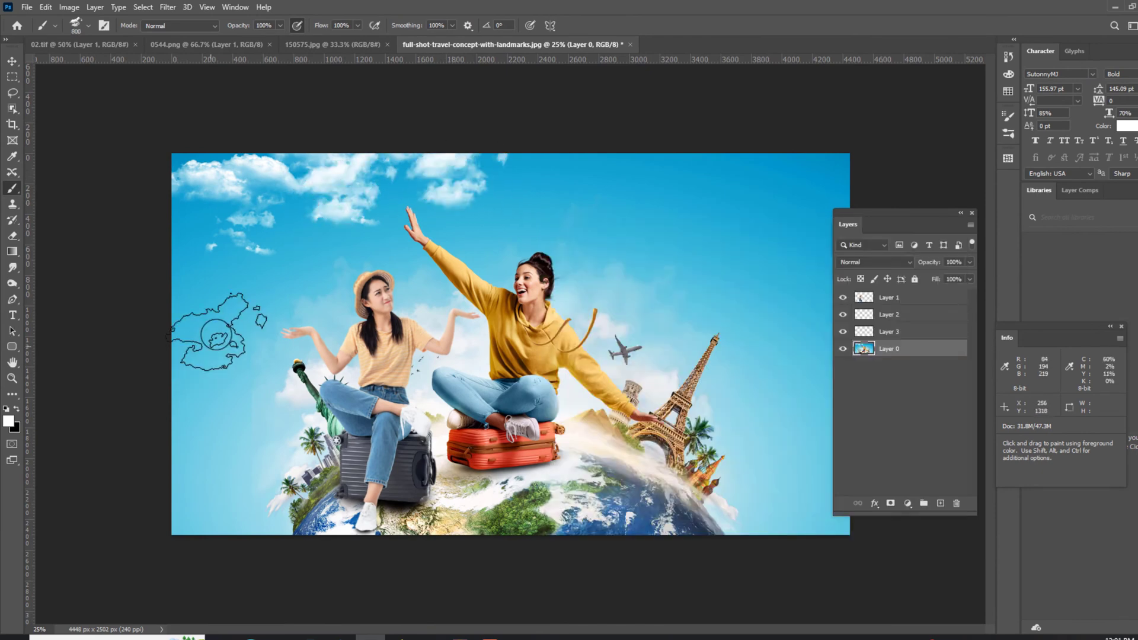
left_click(203, 237)
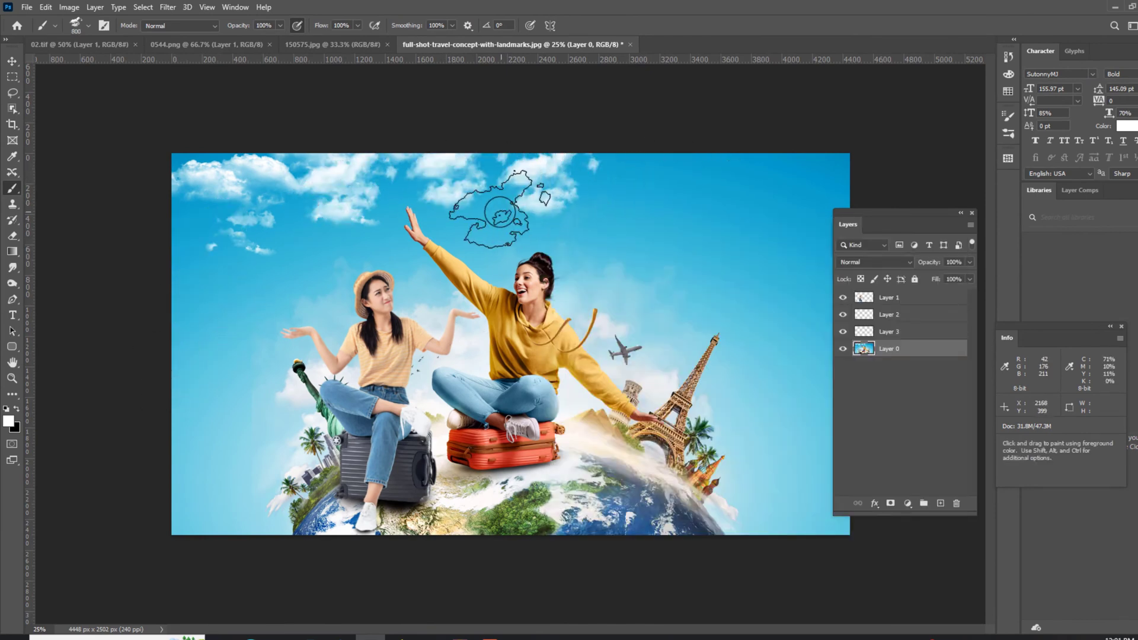
Step: Try the Cloud-190 brush in the upper-right sky, then undo it
right_click(658, 223)
scroll(745, 546, "down", 1)
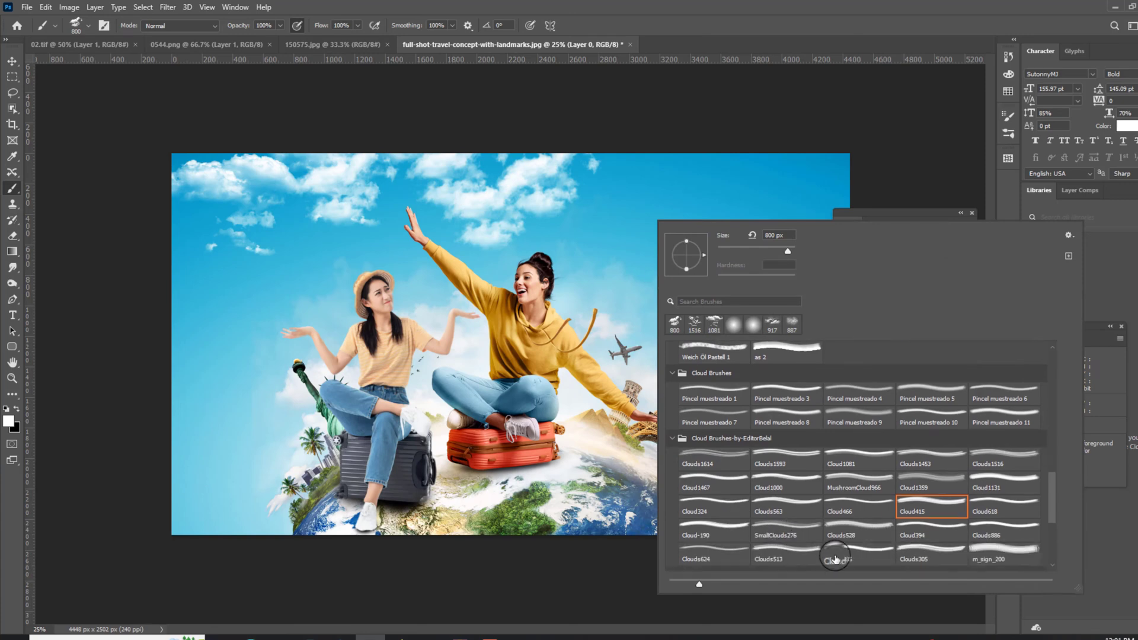
left_click(628, 192)
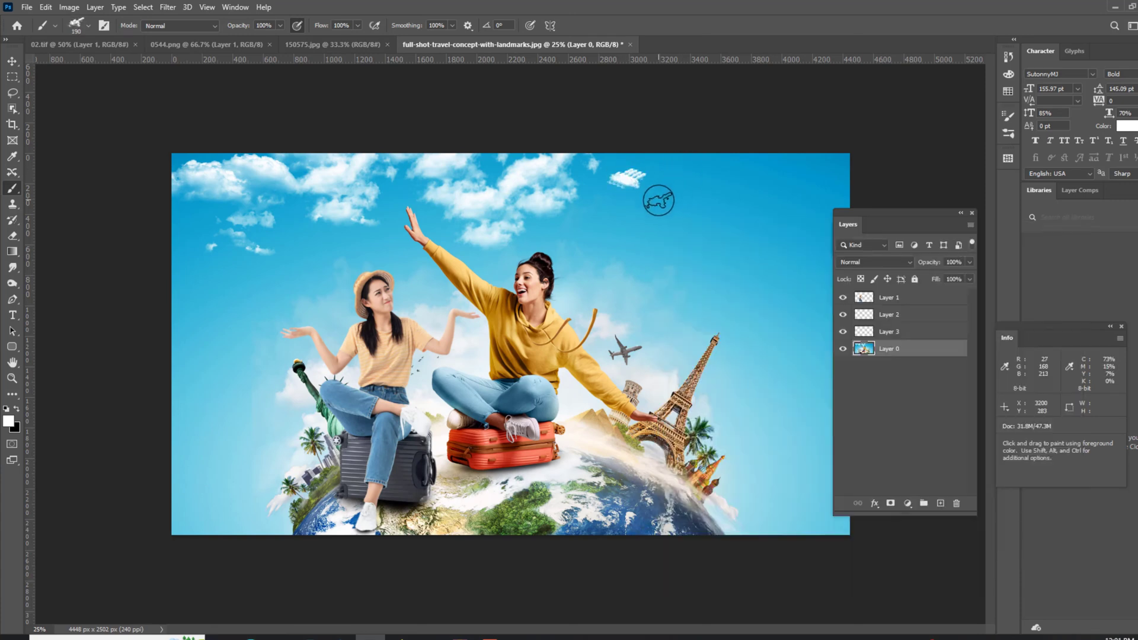
left_click(741, 234)
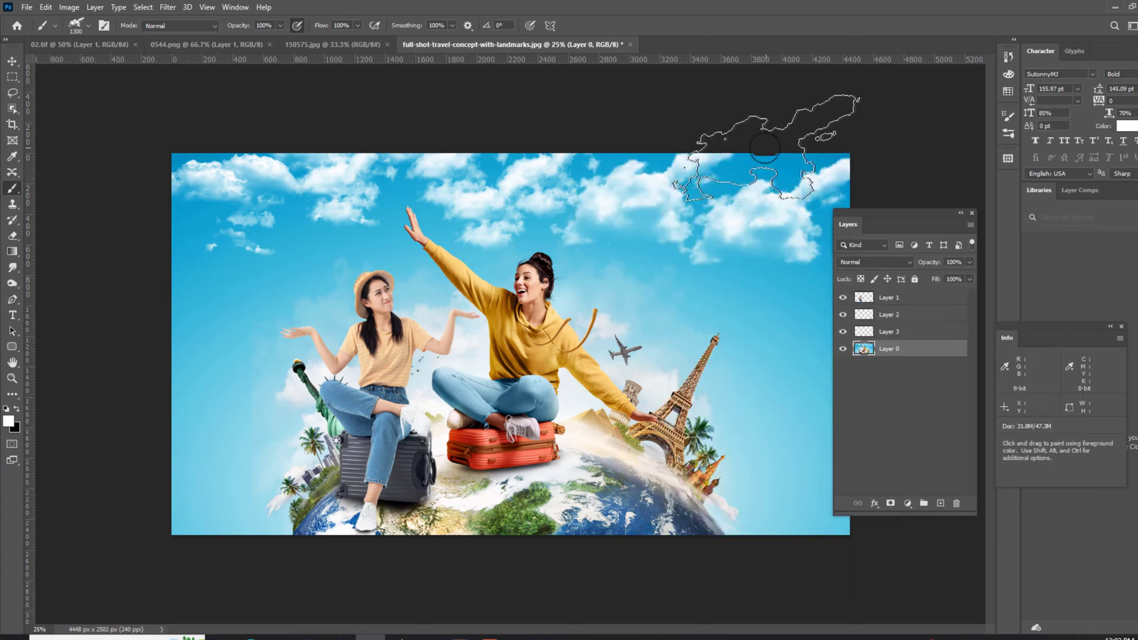
key("ctrl+z")
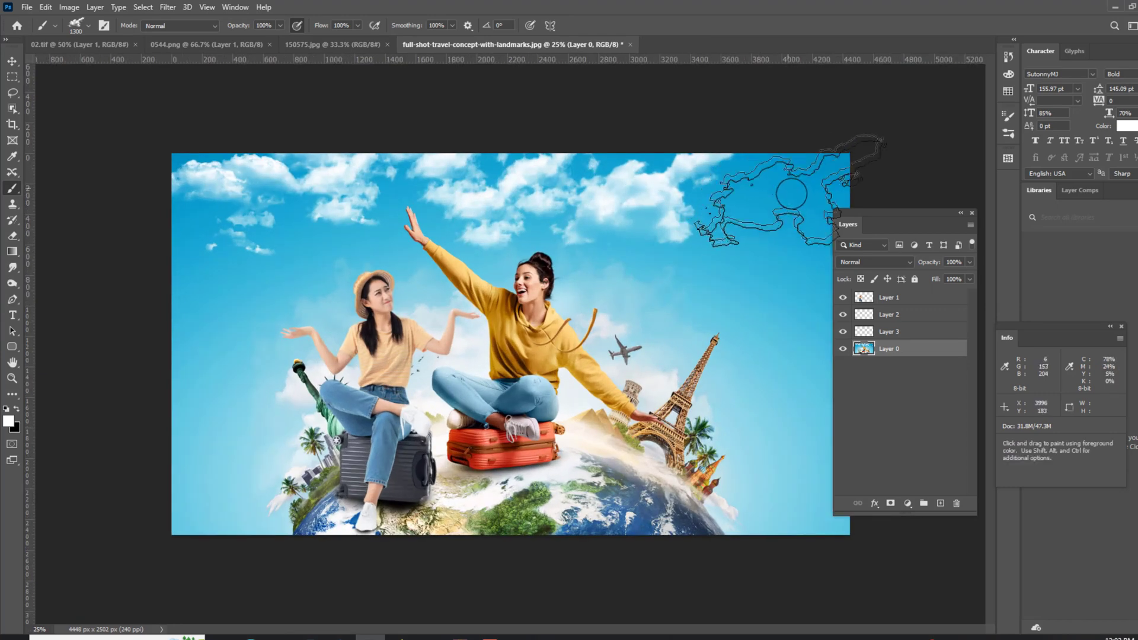
Step: Stamp a softer upper-right cloud with the Cloud1467 brush at 67% opacity
right_click(256, 253)
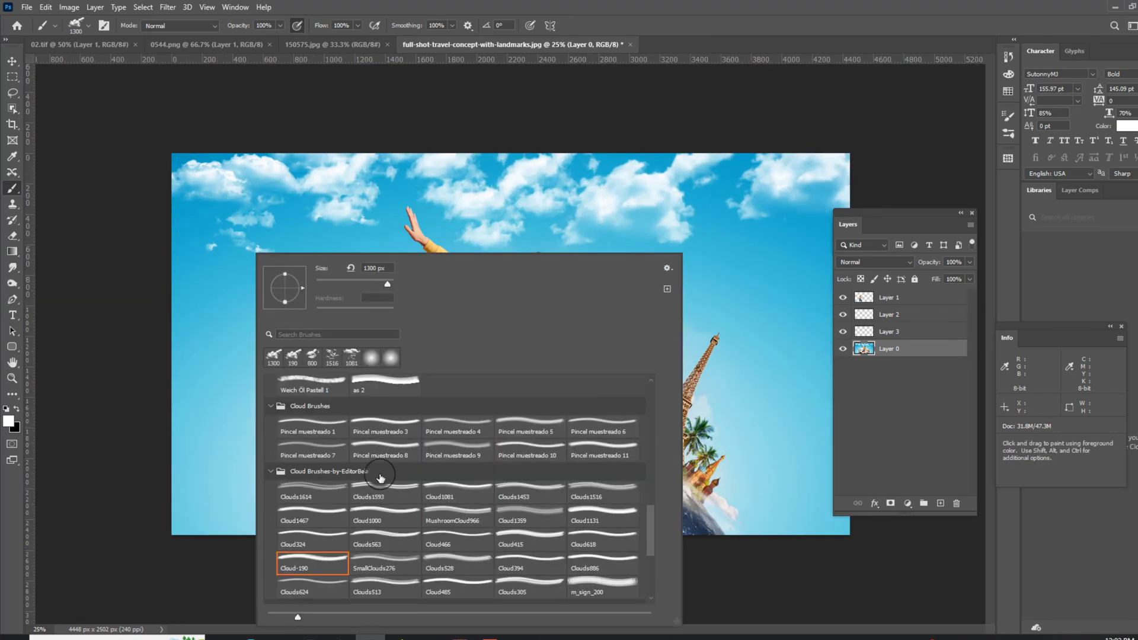
left_click(312, 516)
left_click(131, 291)
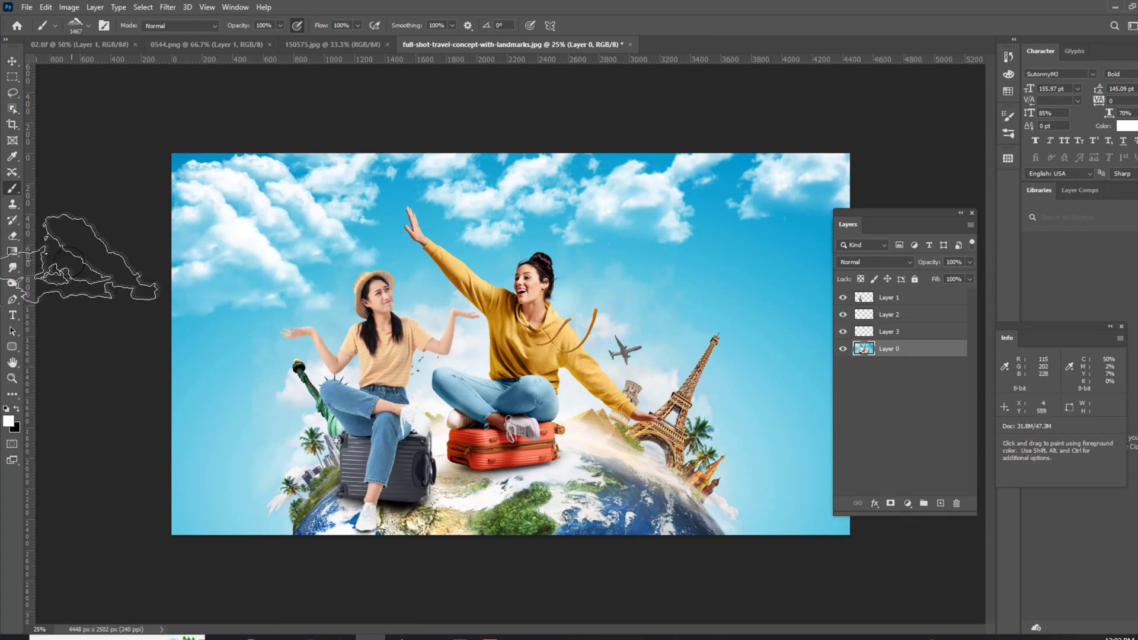
key("ctrl+minus")
key("ctrl+plus")
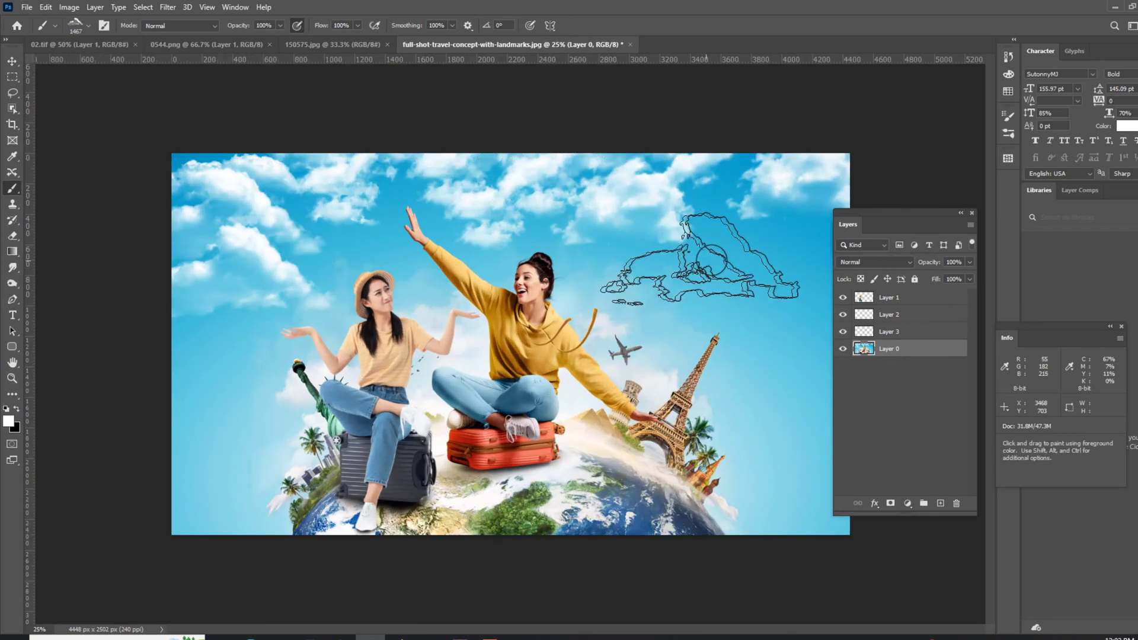
left_click(263, 44)
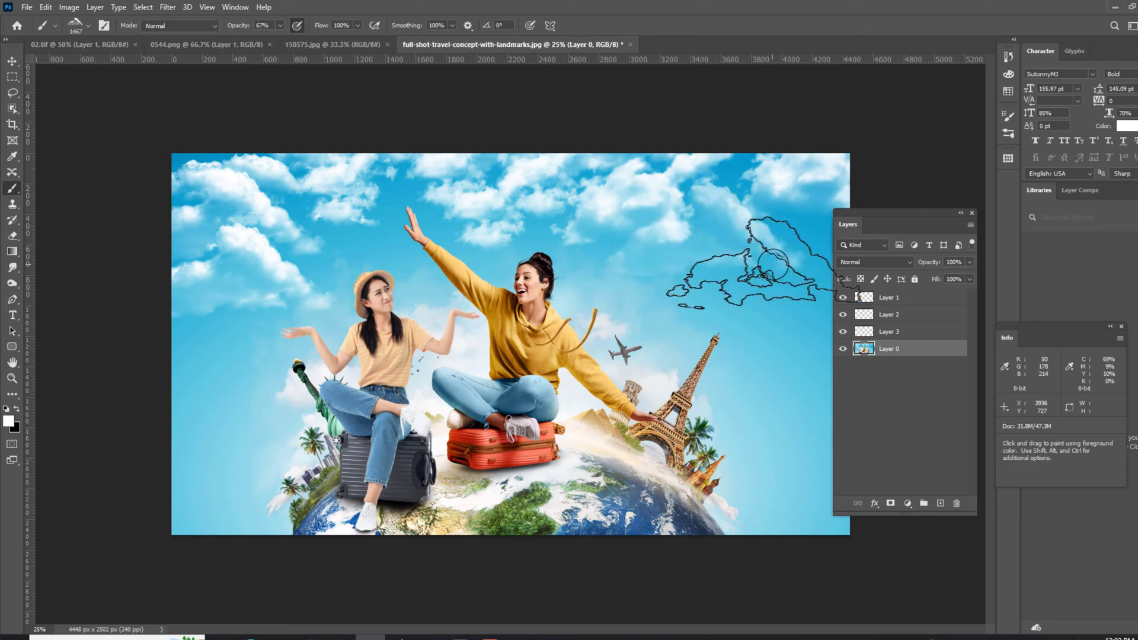
left_click(688, 214)
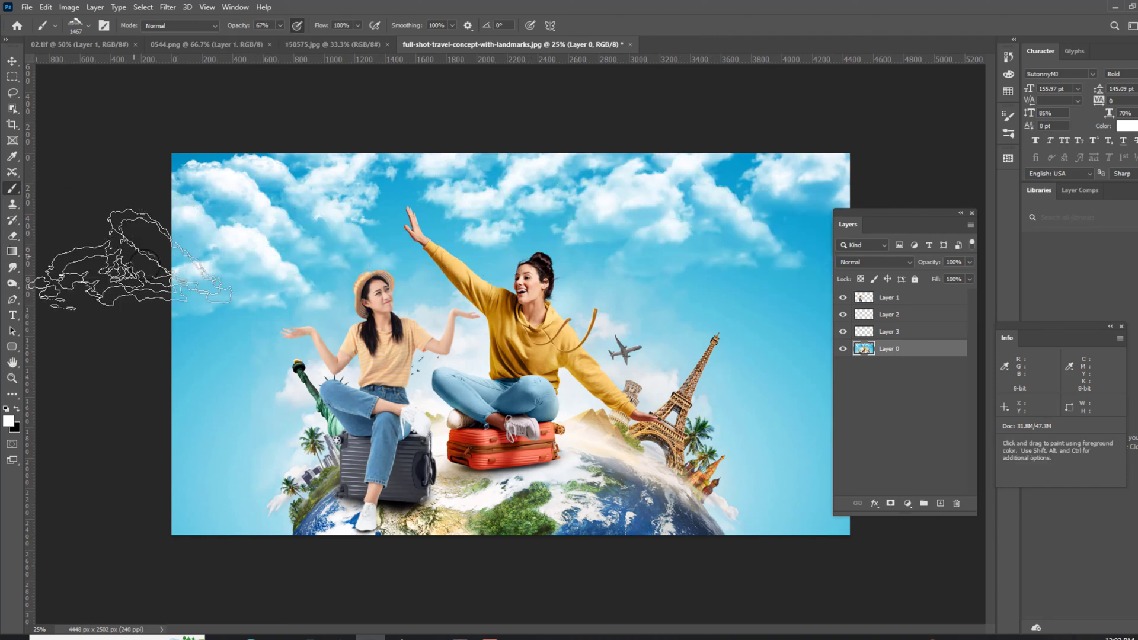
key("ctrl+minus")
key("ctrl+plus")
left_click(17, 65)
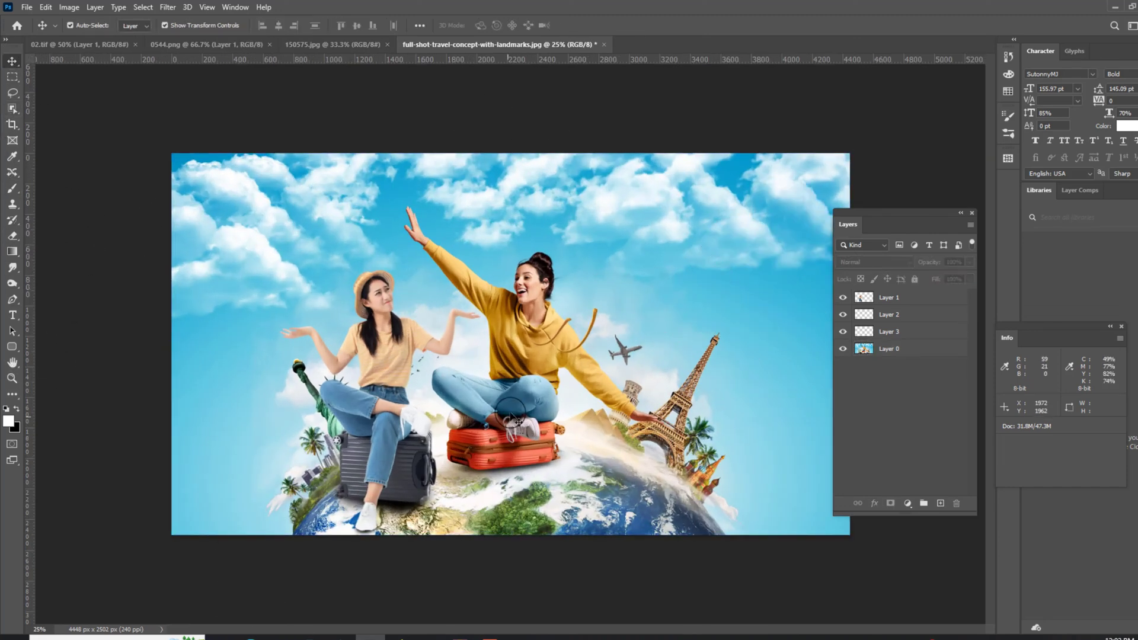
Step: Merge all visible layers and extend the canvas height to 15 inches, anchored at top
right_click(902, 315)
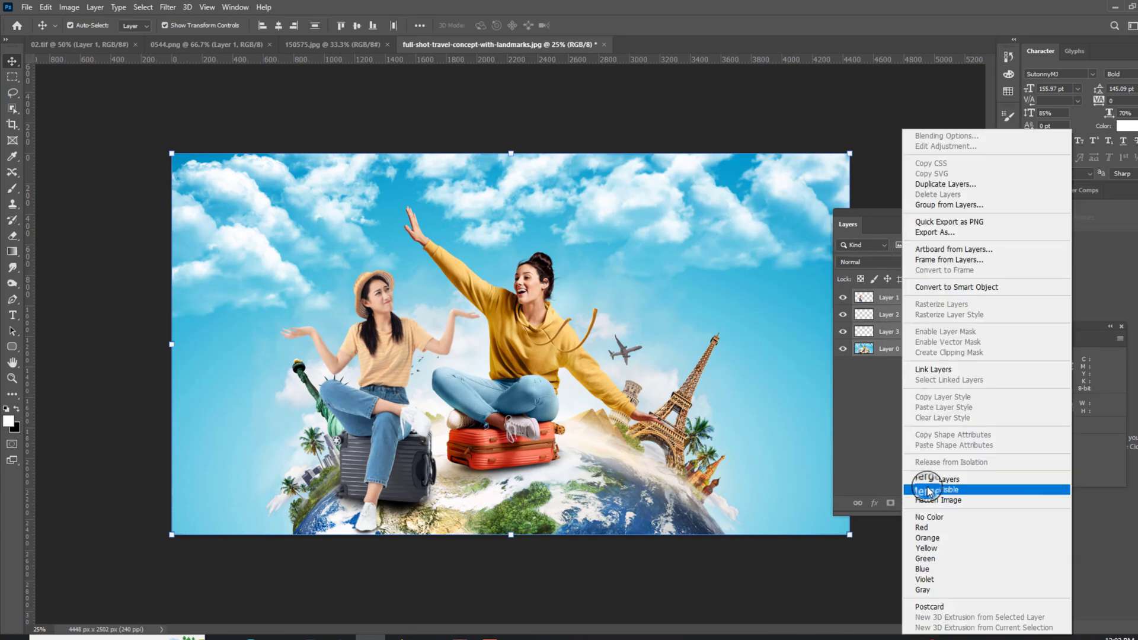
left_click(934, 480)
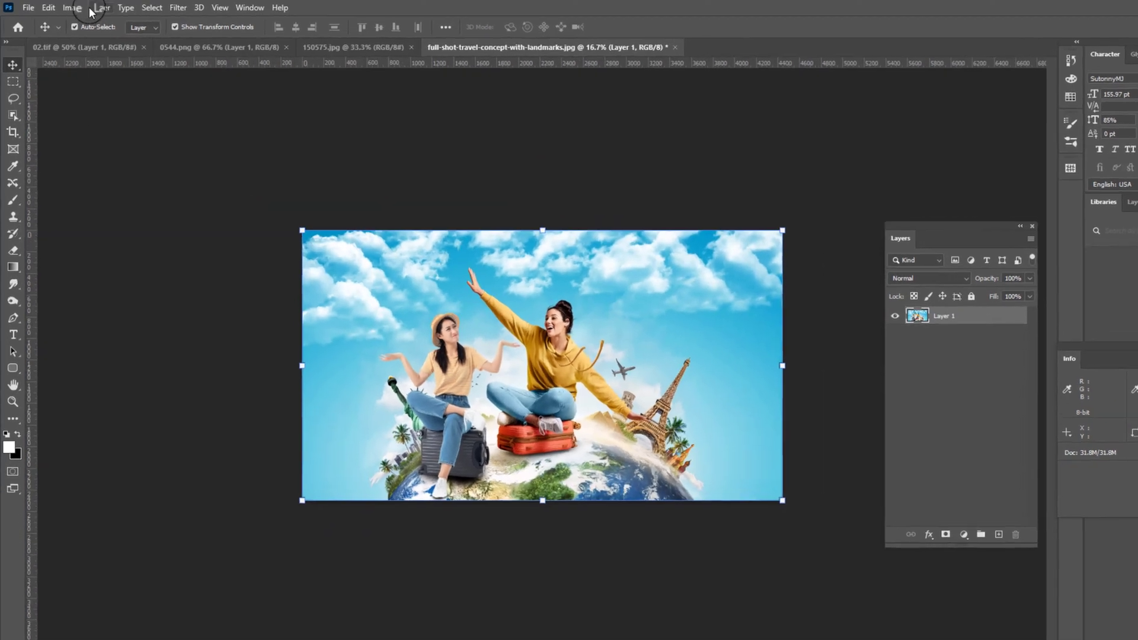
left_click(69, 7)
left_click(83, 108)
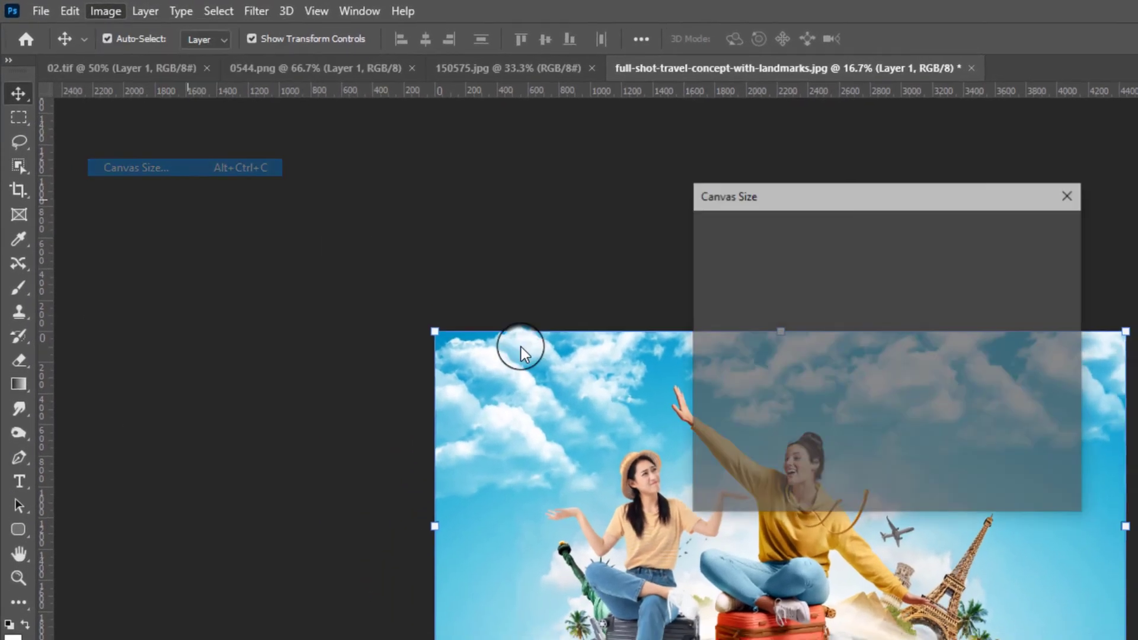
left_click(695, 256)
type("15")
key("Return")
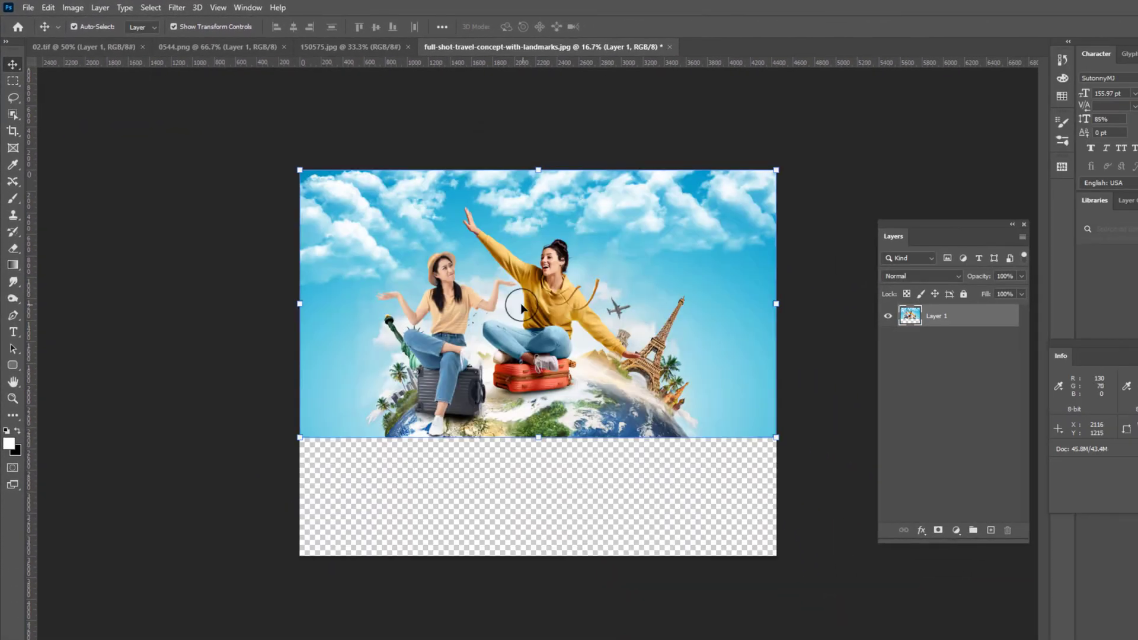
key("ctrl+plus")
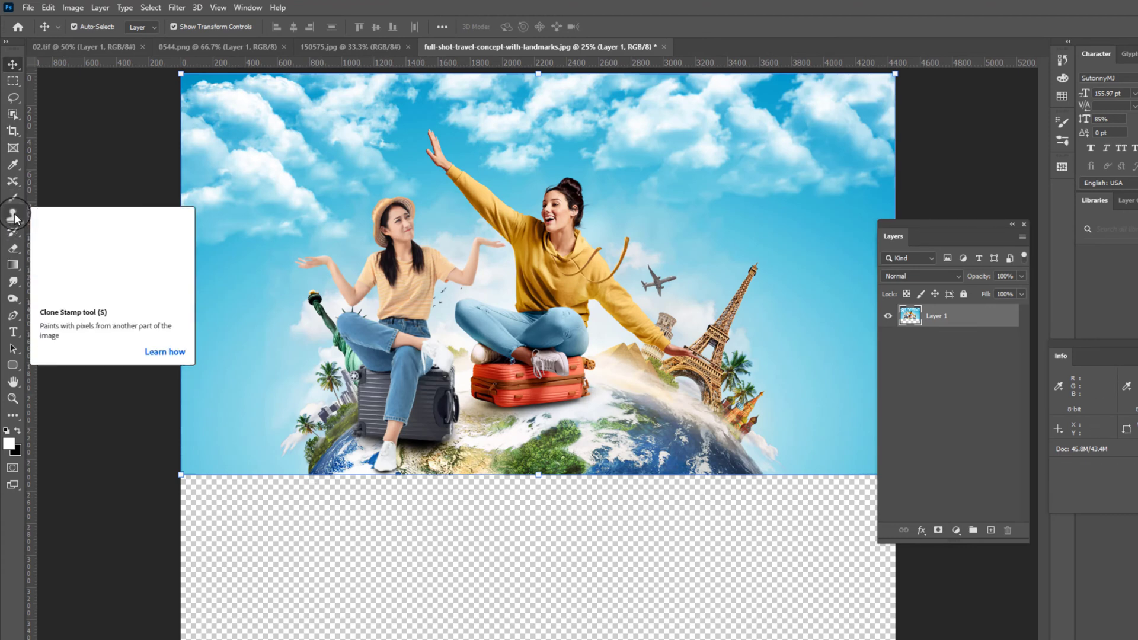
Step: Erase the photo's ragged bottom edge and place a black-filled duplicate layer beneath it
left_click(13, 248)
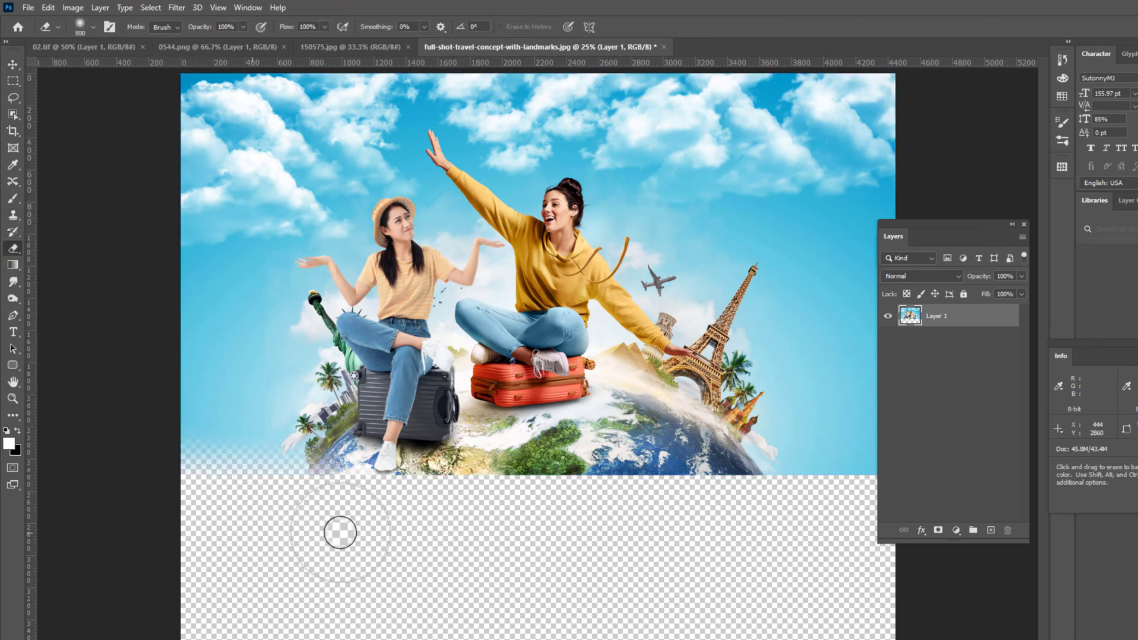
mouse_move(341, 533)
left_mouse_down()
mouse_move(823, 534)
mouse_move(813, 521)
mouse_move(561, 539)
mouse_move(632, 527)
left_mouse_up()
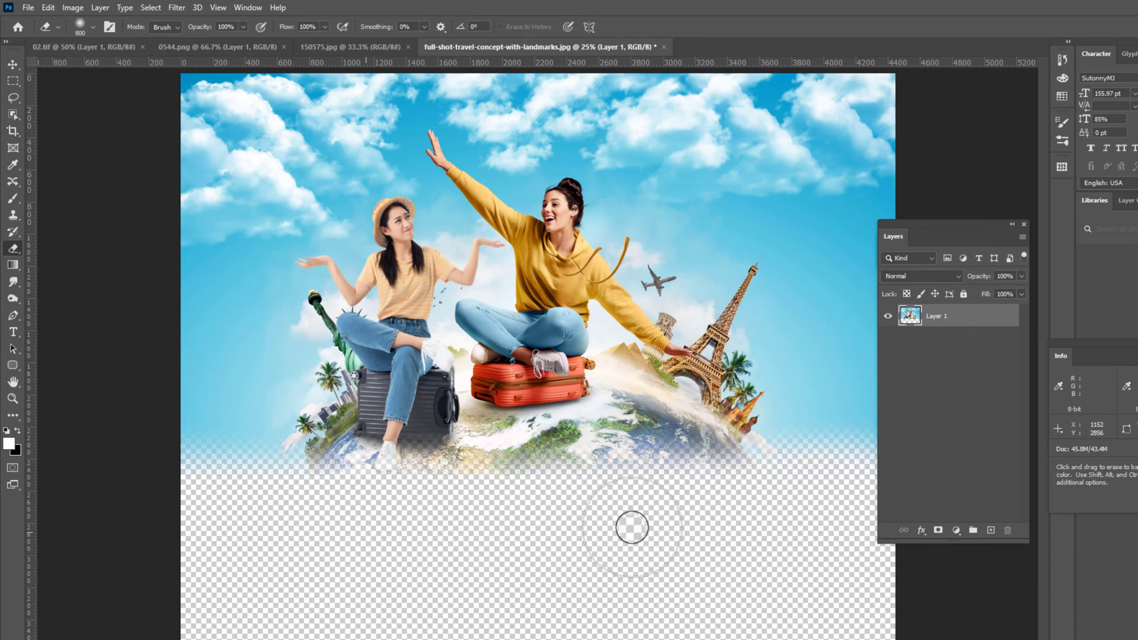
key("ctrl+minus")
key("v")
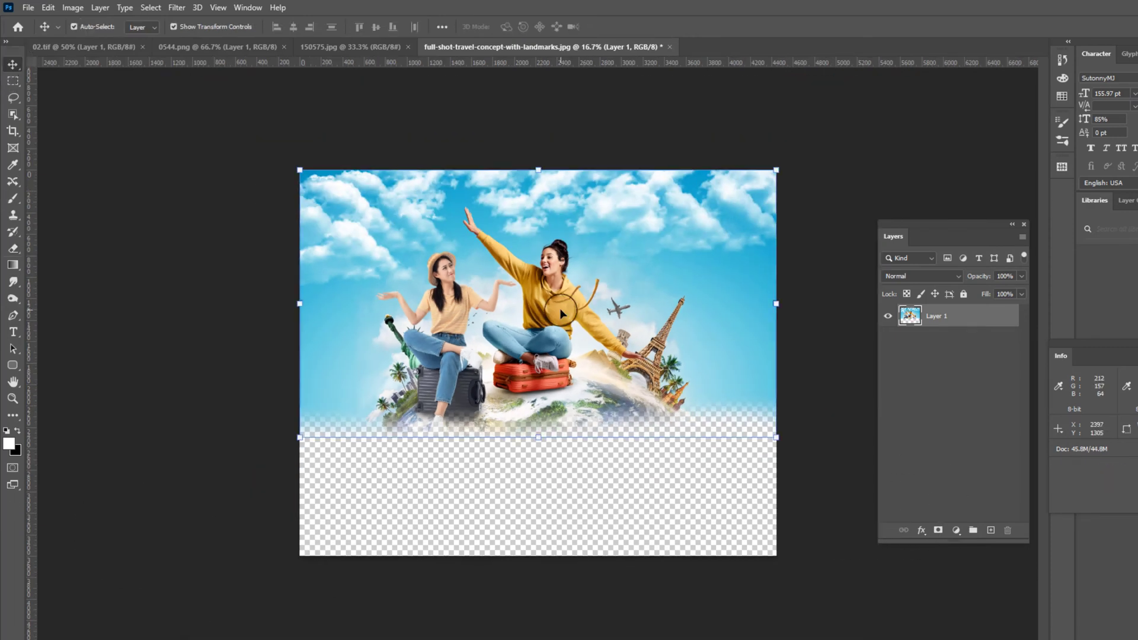
left_click_drag(628, 286, 628, 388)
key("ctrl+shift+BackSpace")
key("ctrl+bracketleft")
Step: Zoom in and return to the Eraser on the photo layer
key("ctrl+plus")
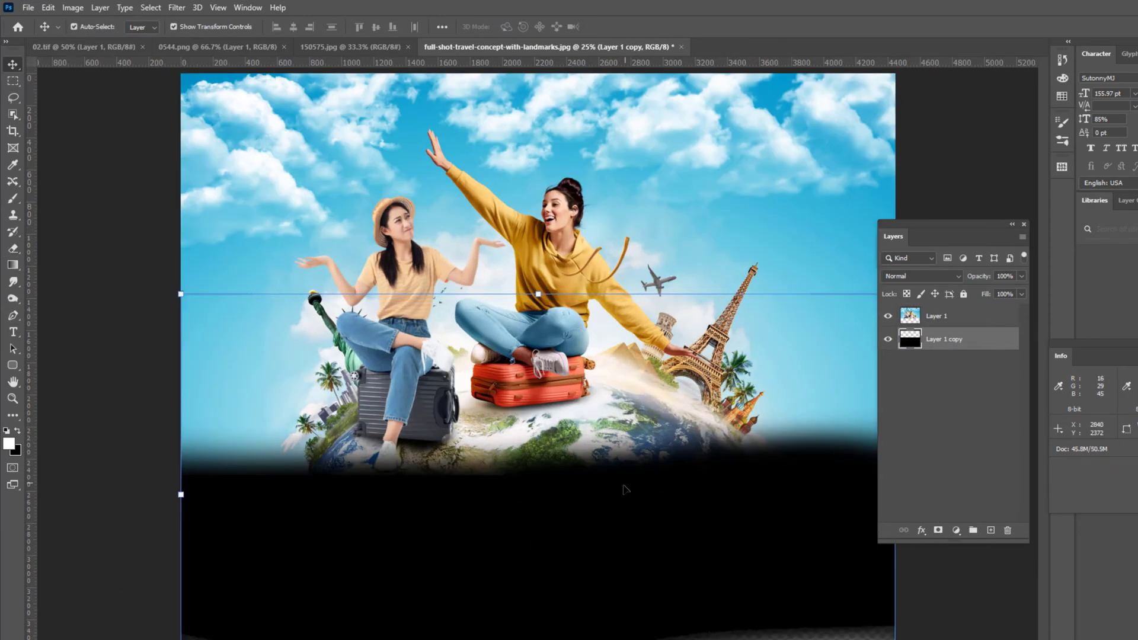
key("ctrl+plus")
left_click(13, 249)
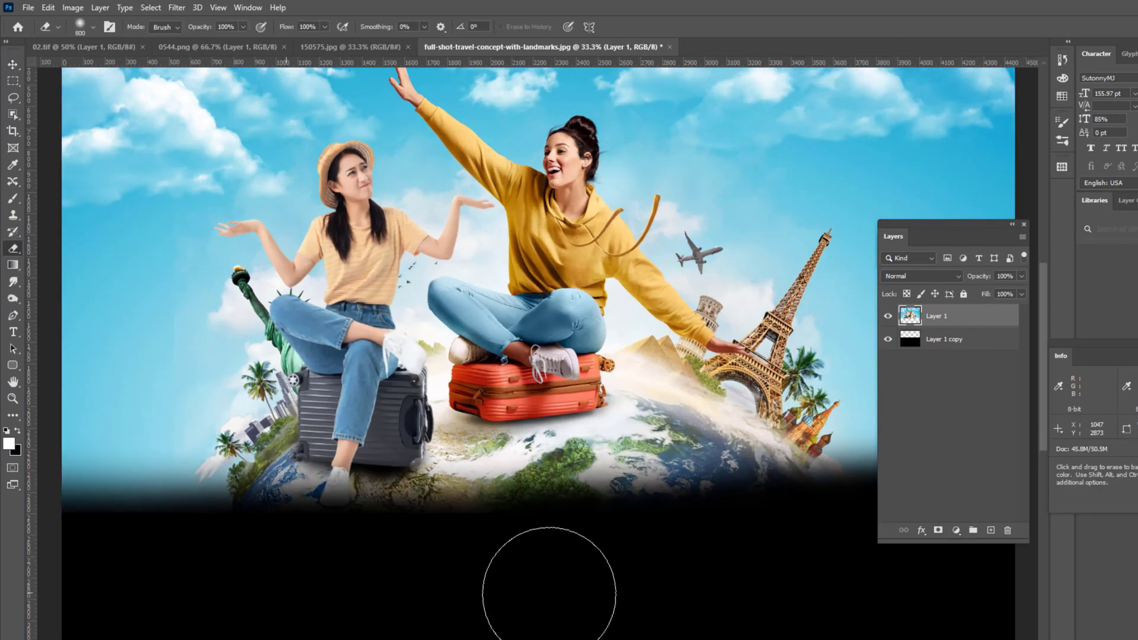
key("ctrl+minus")
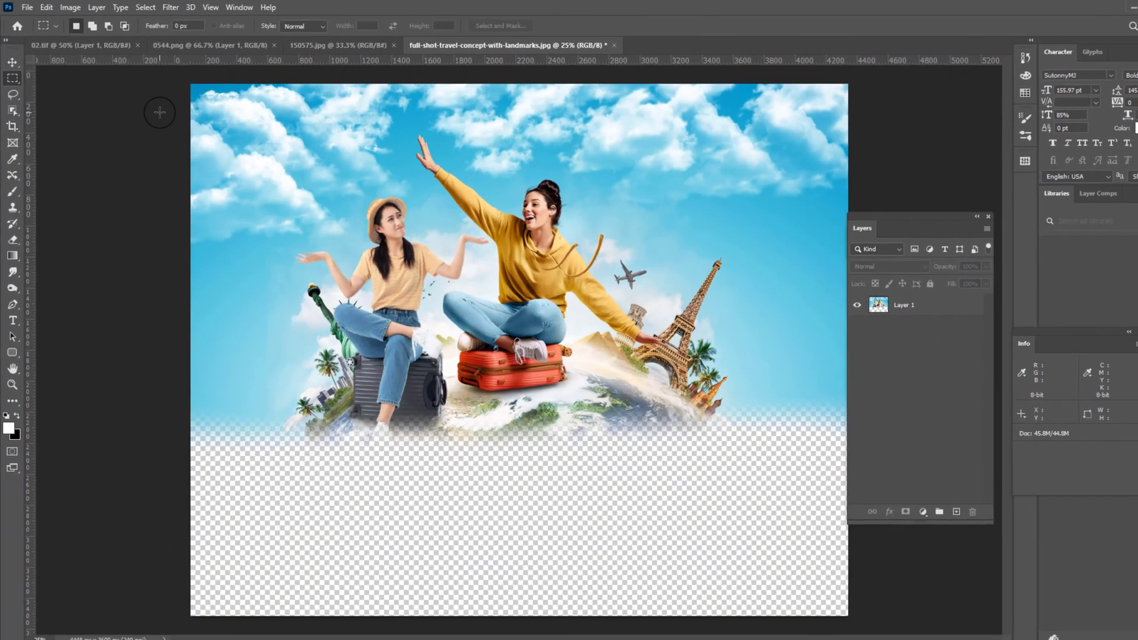
Step: Select the travel photo's upper part down past the globe and crop the canvas to it
key("ctrl+minus")
left_click_drag(160, 112, 806, 370)
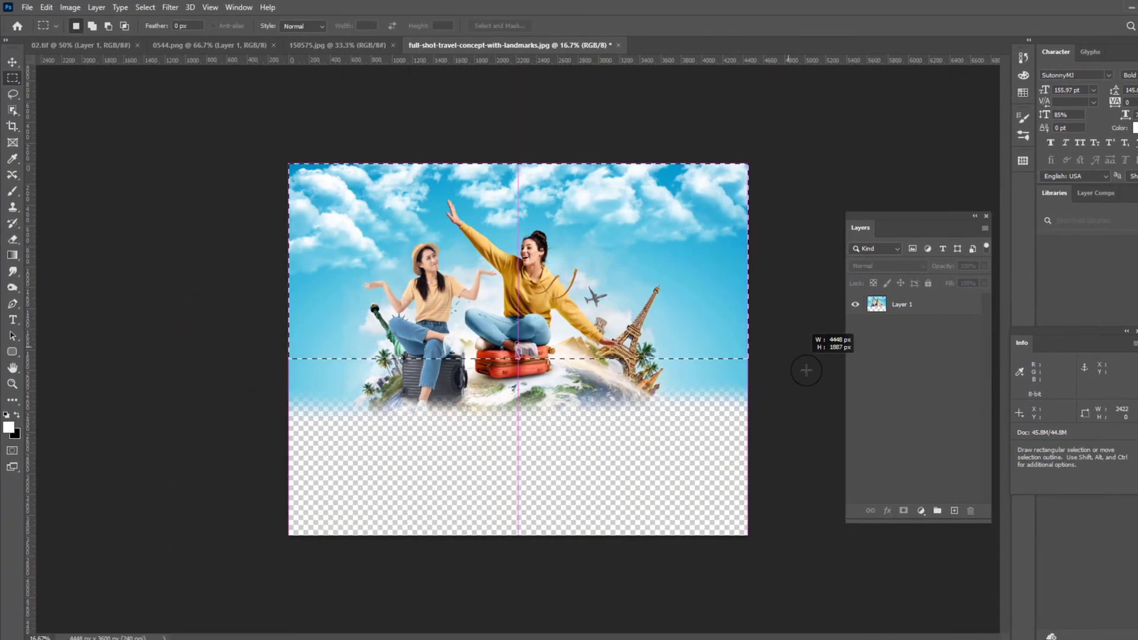
left_click_drag(818, 413, 816, 422)
key("ctrl+plus")
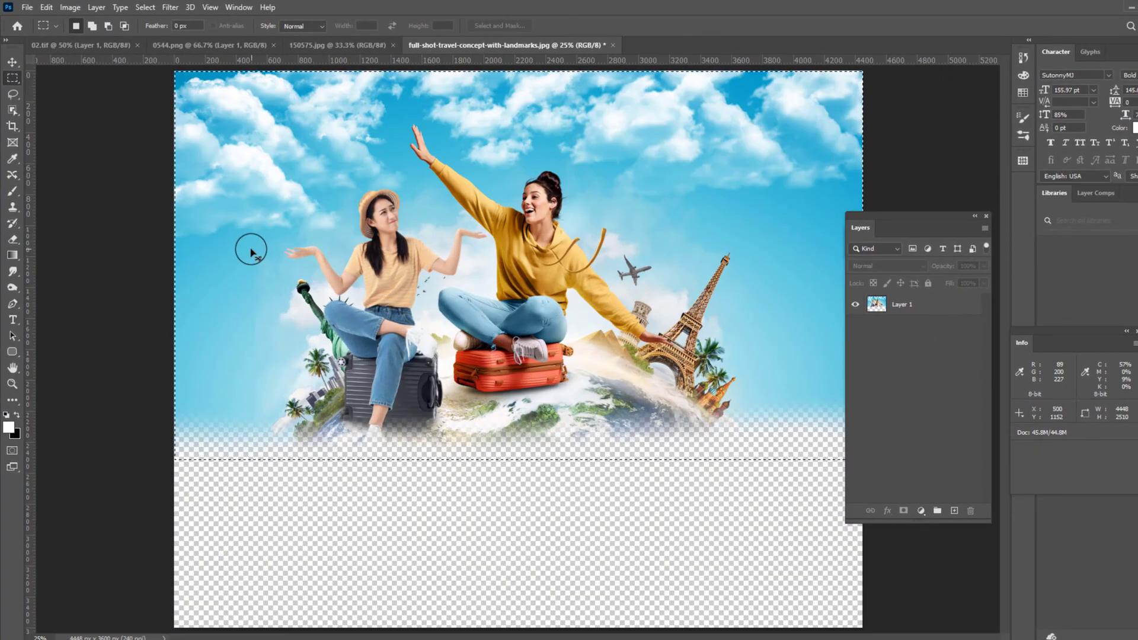
key("ctrl+d")
key("ctrl+minus")
left_click(70, 7)
left_click(77, 134)
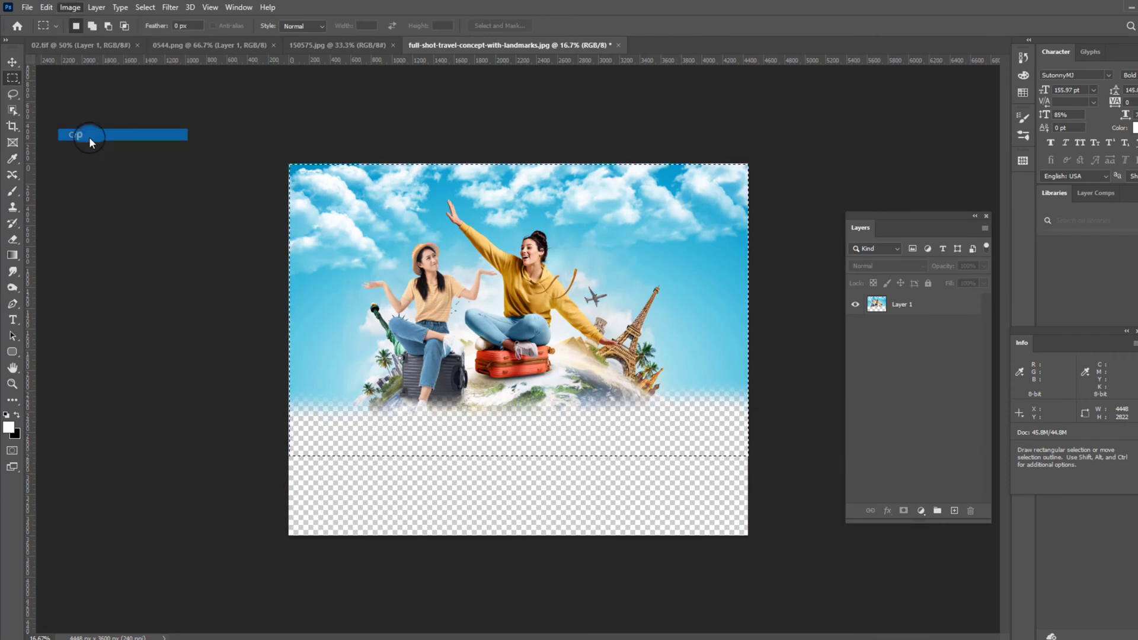
key("v")
Step: Darken the travel photo slightly by pulling the Curves midpoint down
left_click(70, 7)
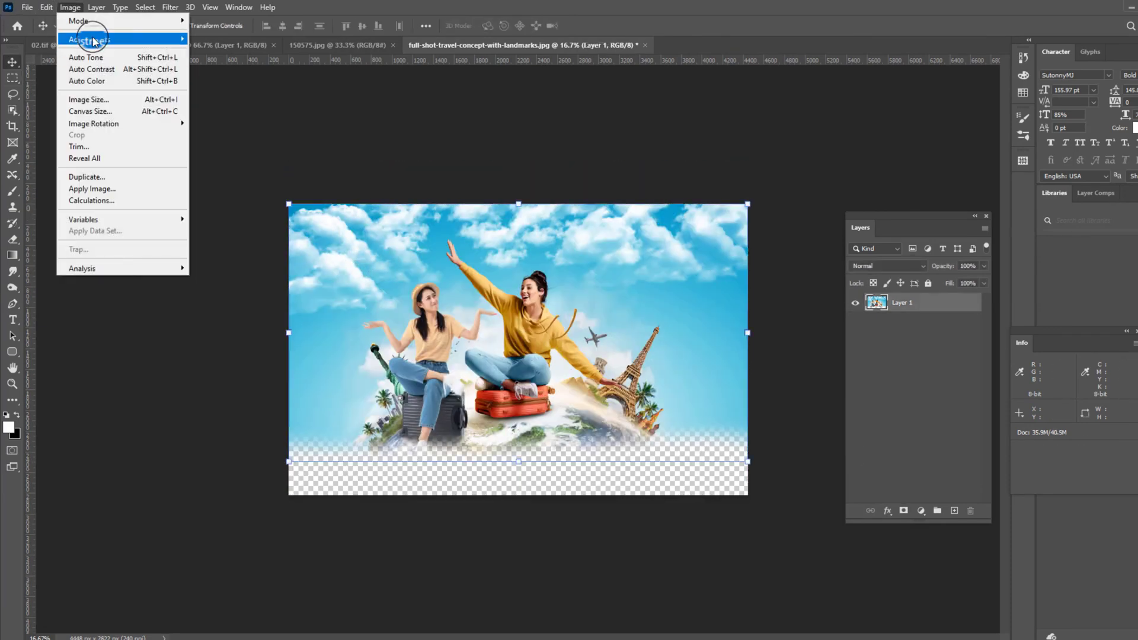
mouse_move(89, 39)
left_click(214, 63)
left_click_drag(863, 470, 861, 490)
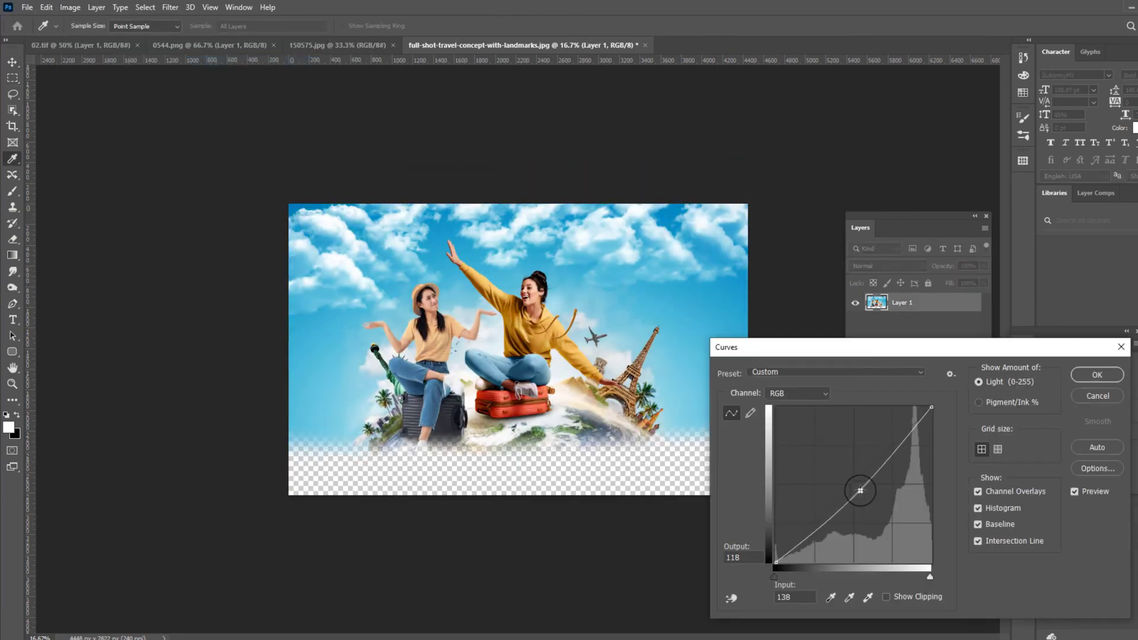
key("Return")
key("ctrl+plus")
left_click(977, 220)
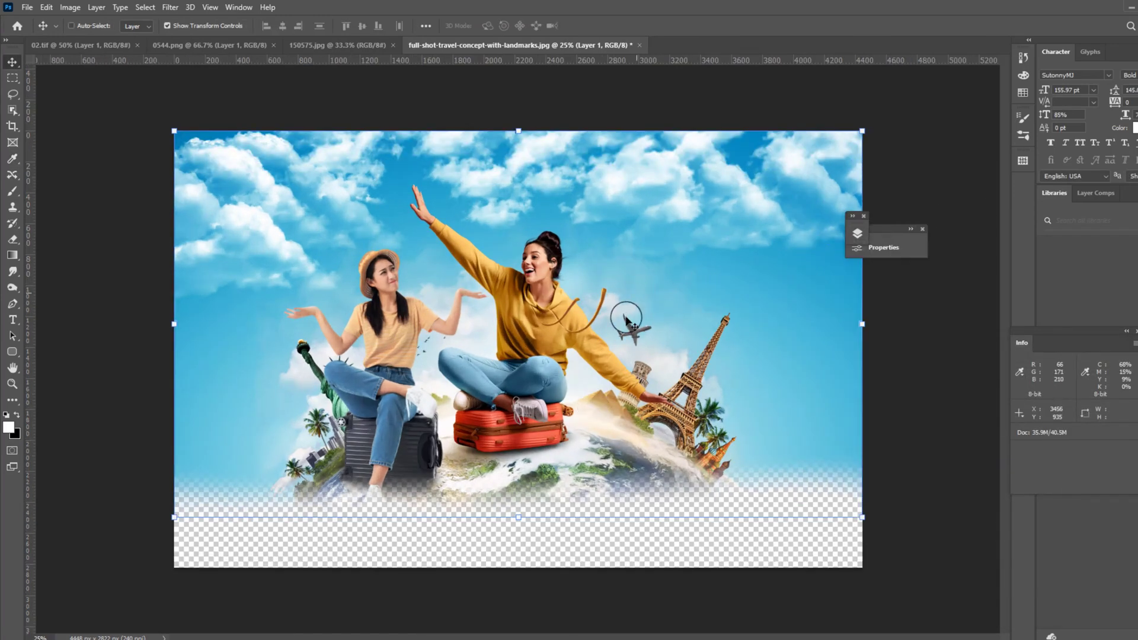
Step: Save the travel photo as a Photoshop PSD file
key("ctrl+shift+s")
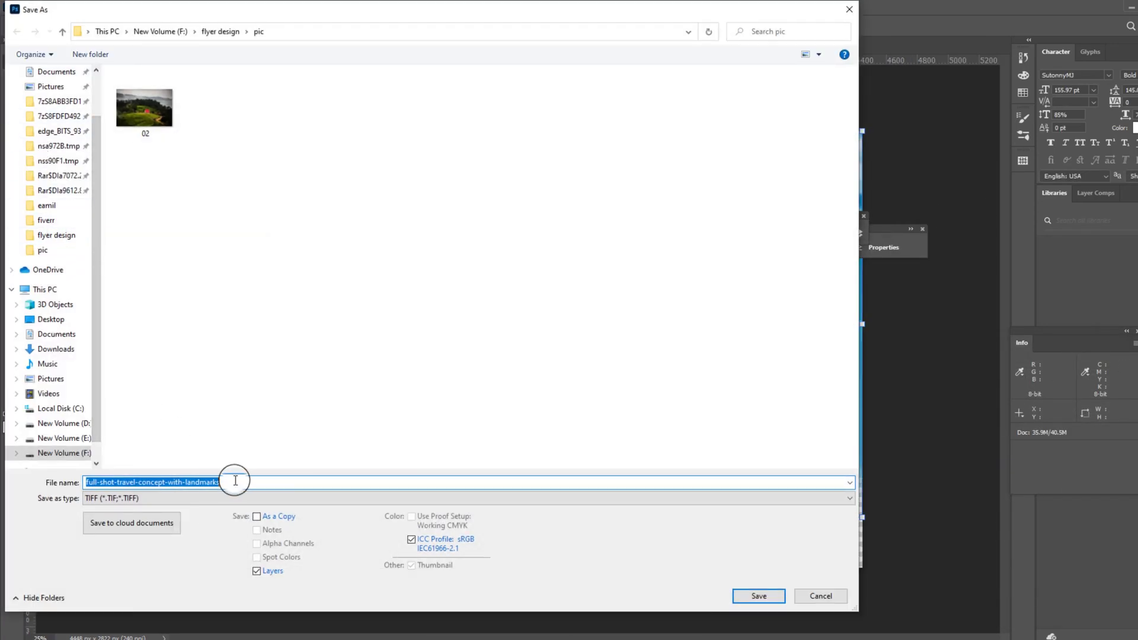
left_click(231, 498)
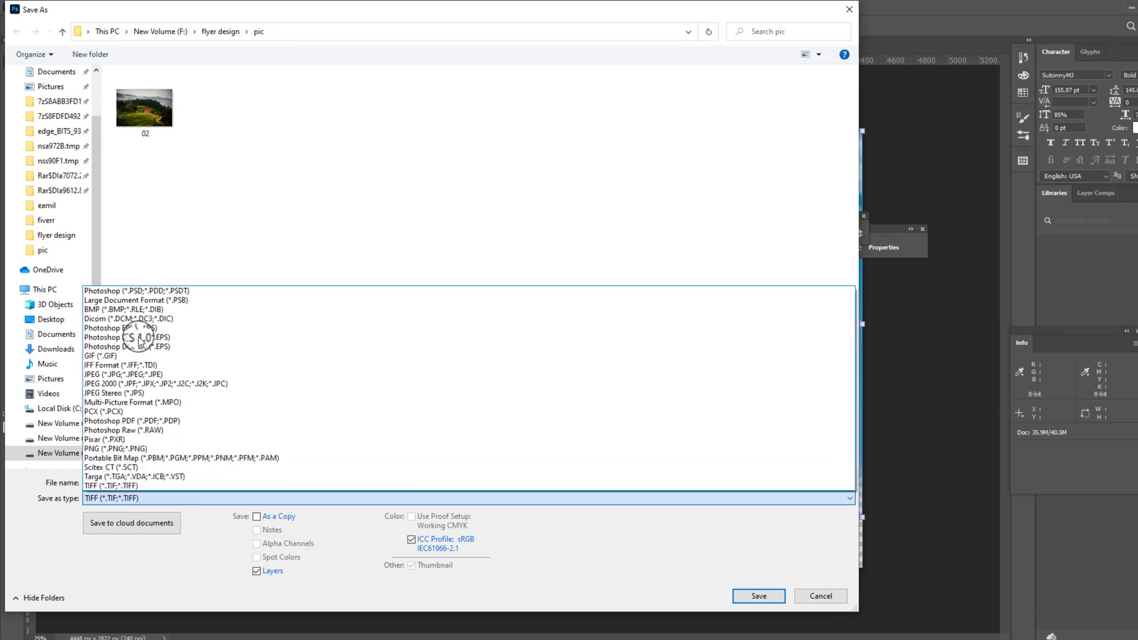
left_click(148, 225)
key("Return")
Step: Close the travel photo and 0544.png, then unlock the beach photo's background layer
key("ctrl+w")
key("Return")
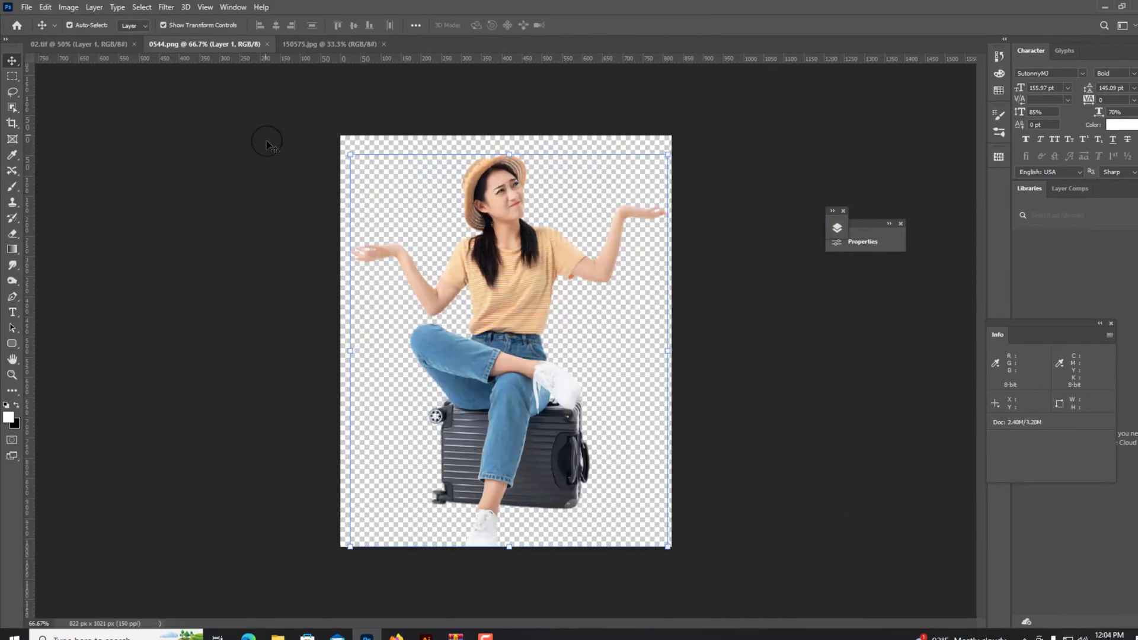
key("ctrl+w")
left_click(837, 228)
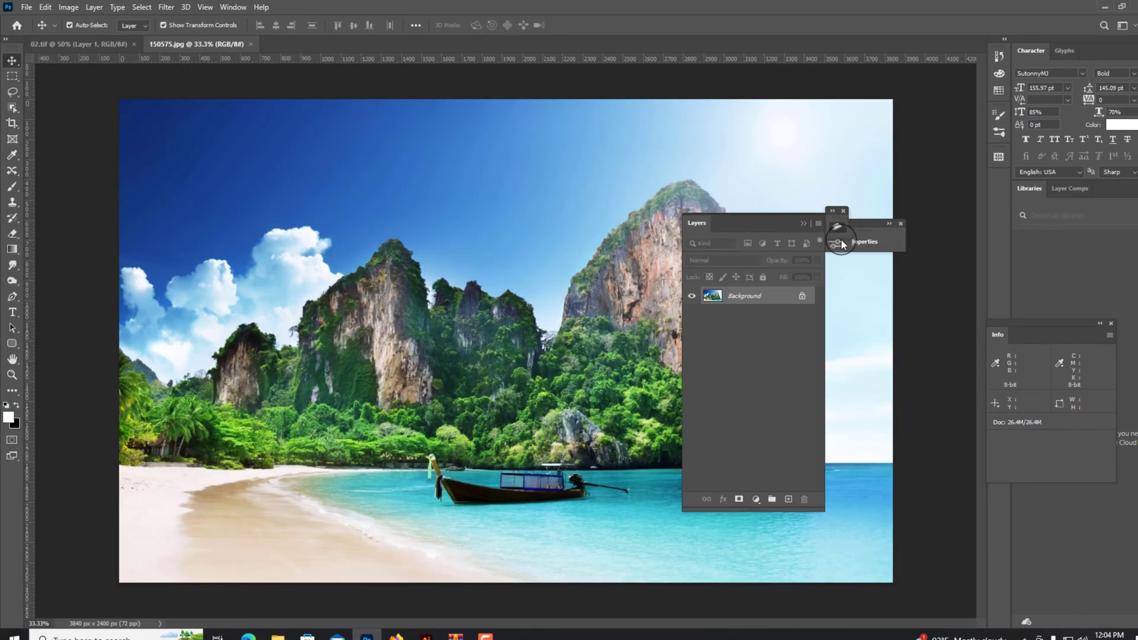
double_click(761, 297)
Step: Convert the background to Layer 0, add an empty cloud layer, and browse the Brush tool's presets
key("Return")
left_click(789, 499)
left_click(10, 190)
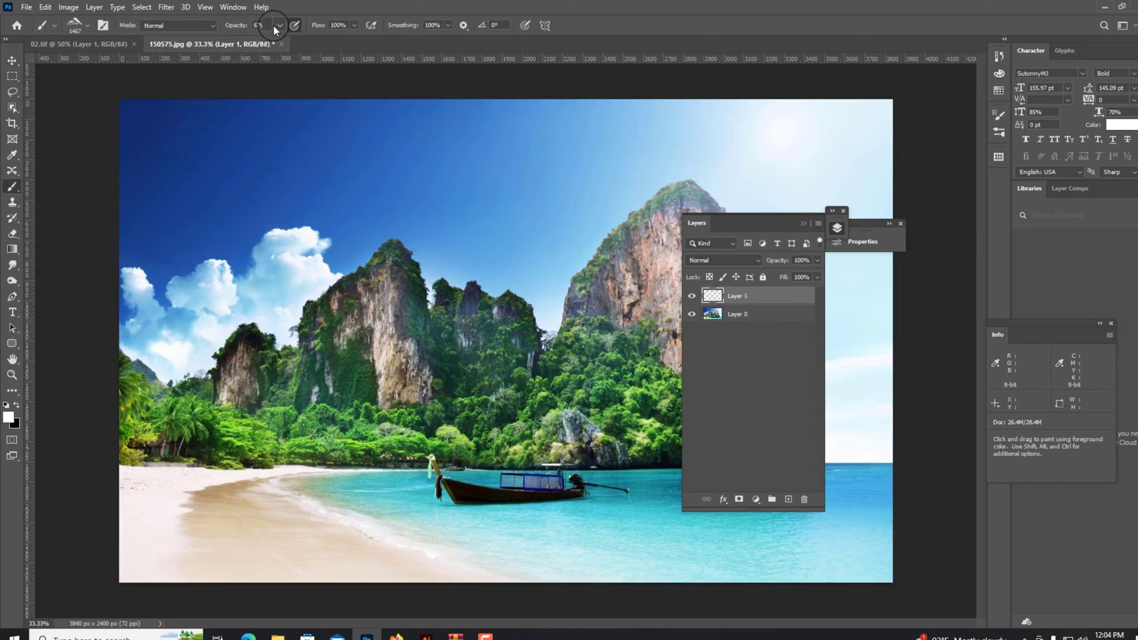
right_click(278, 156)
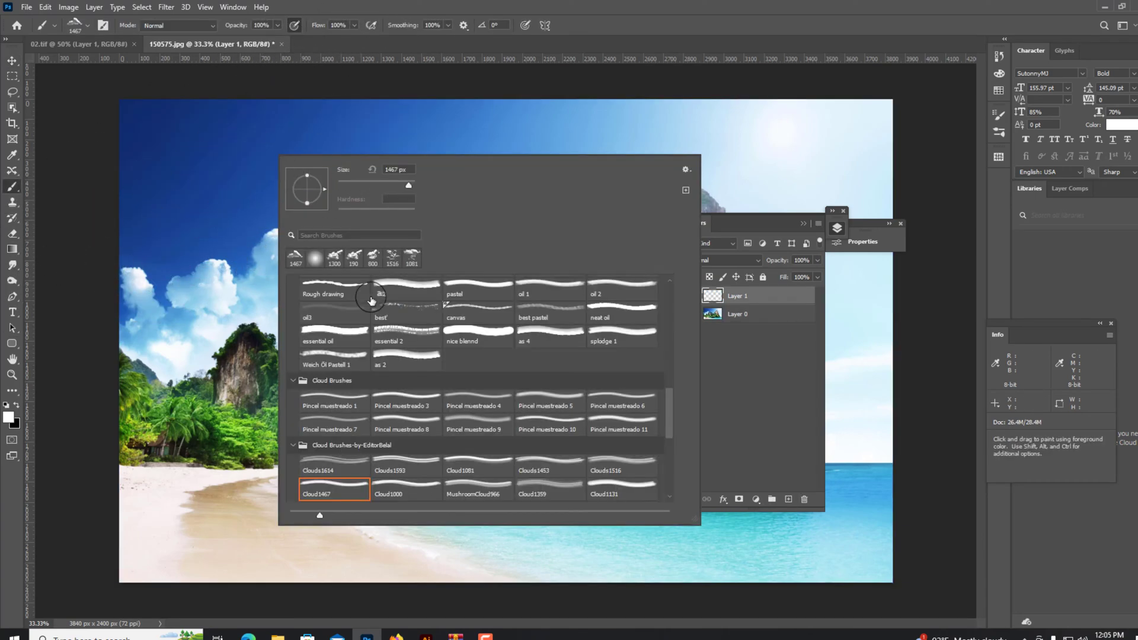
scroll(359, 424, "down", 1)
scroll(356, 427, "down", 1)
scroll(344, 436, "down", 3)
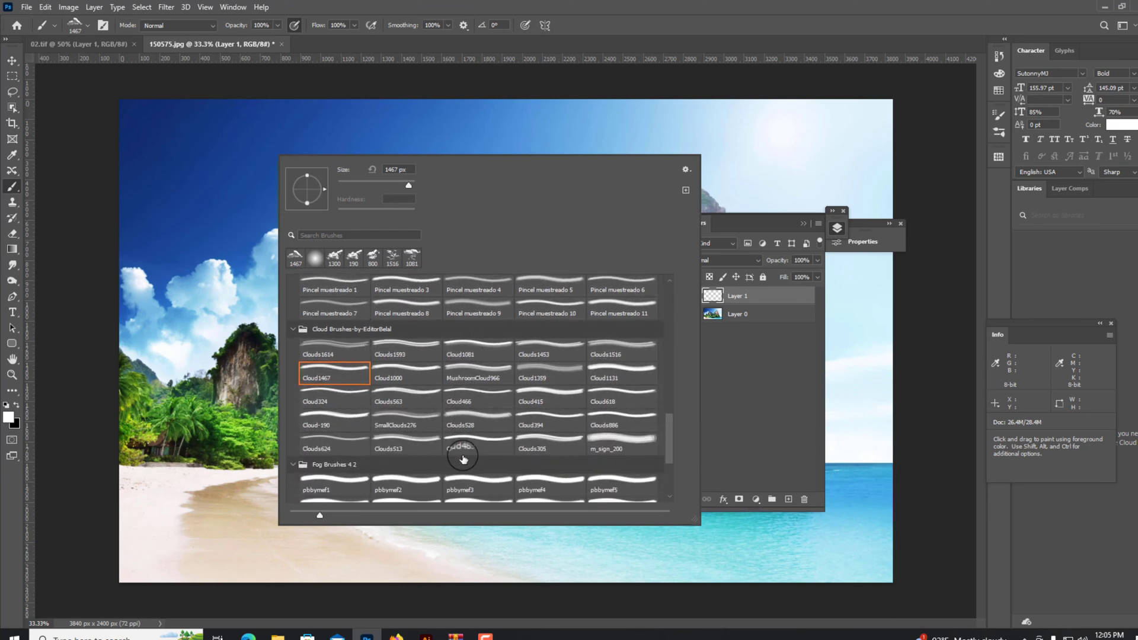
Step: Stamp a first cloud in the upper-left sky, trying out different cloud brushes
left_click(187, 157)
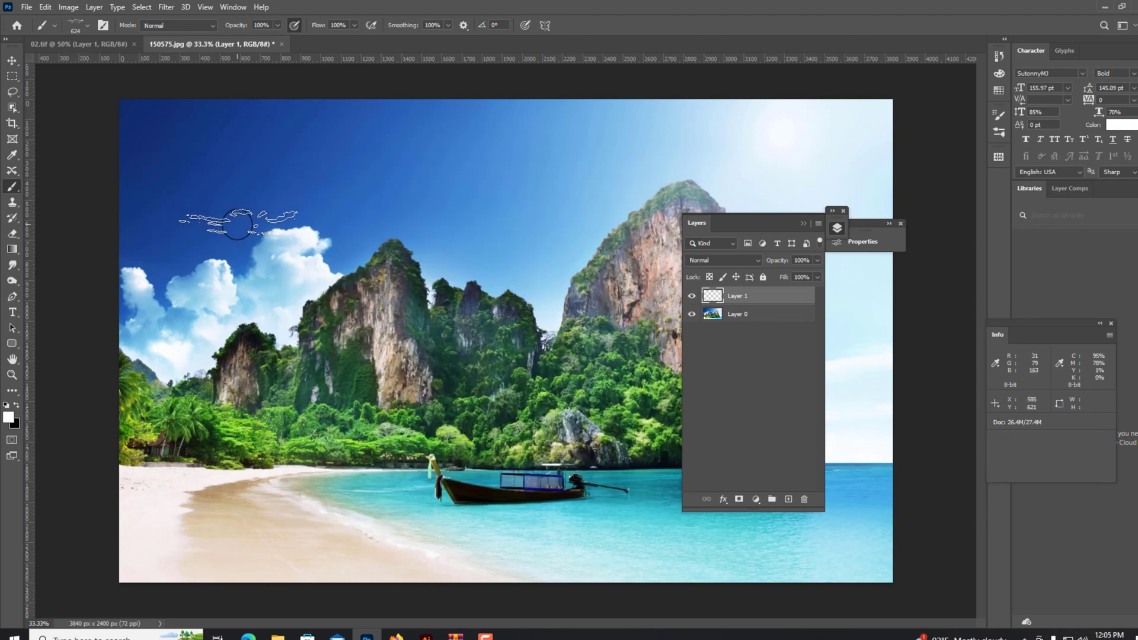
right_click(390, 272)
double_click(617, 431)
right_click(418, 178)
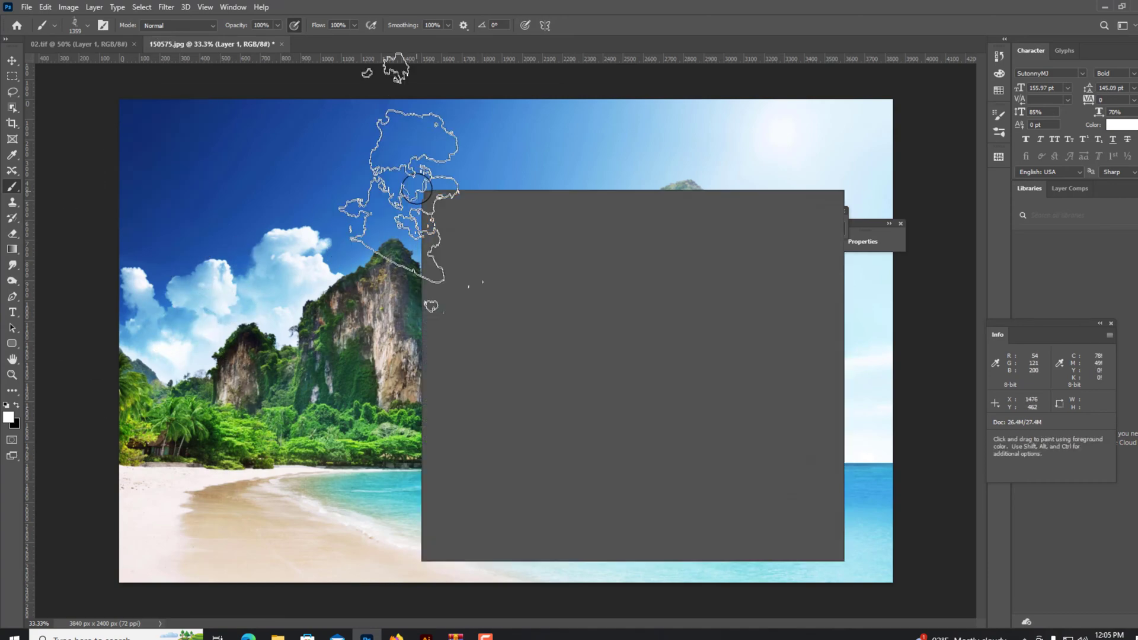
left_click(611, 415)
left_click(202, 154)
key("ctrl+z")
Step: Stamp clouds in the upper-left sky with the Cloud1096 brush, undoing an extra one
right_click(446, 204)
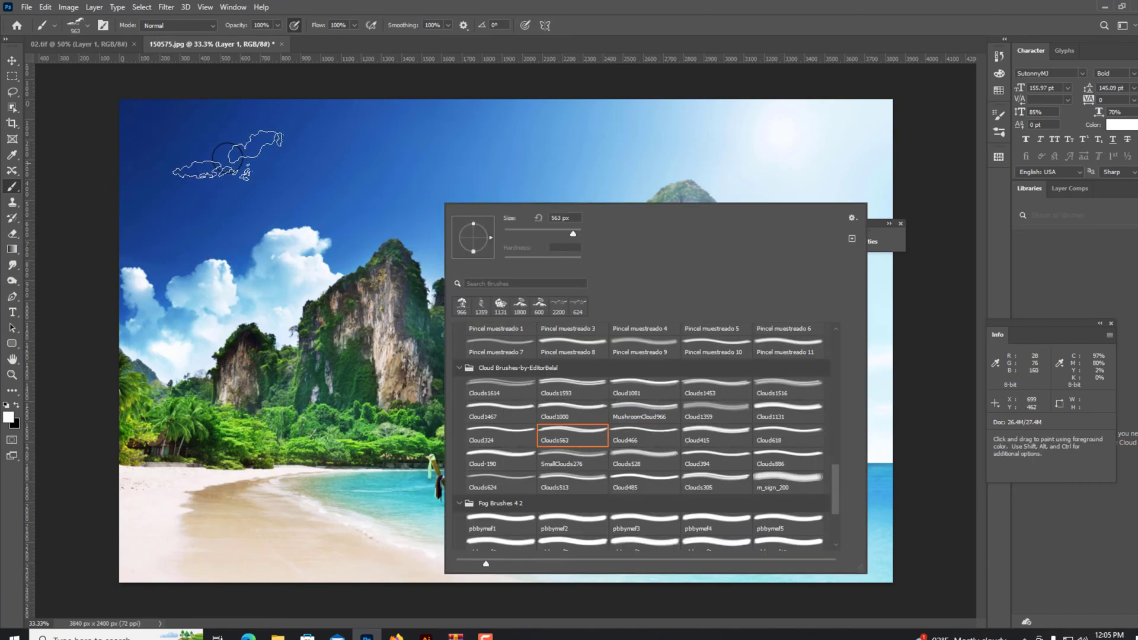
double_click(558, 420)
left_click(228, 153)
left_click(407, 161)
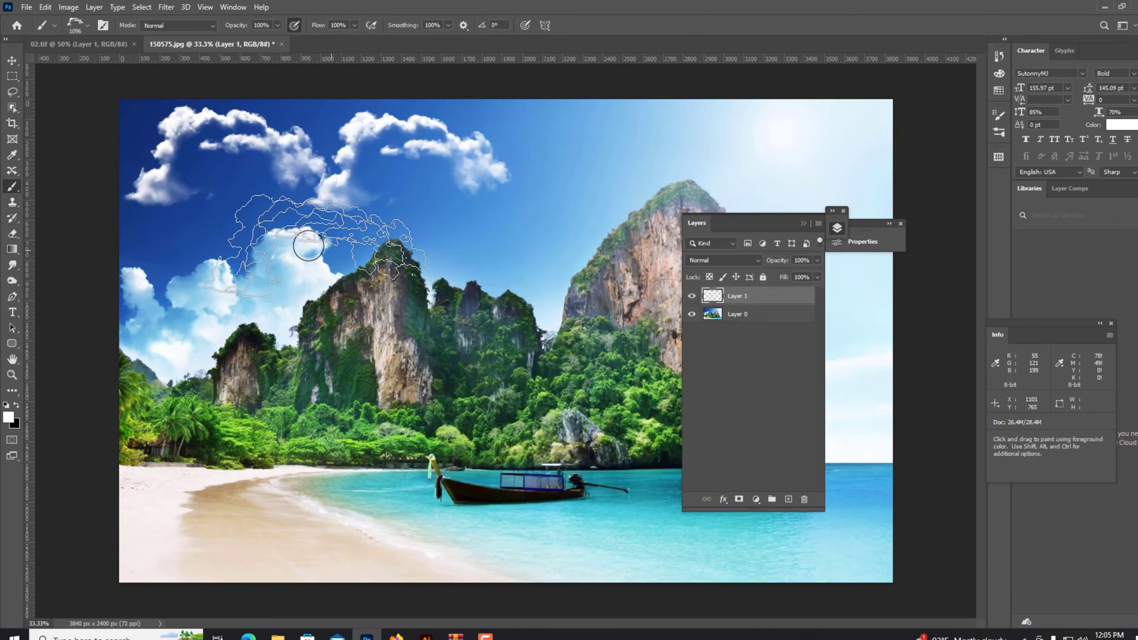
left_click(249, 219)
key("ctrl+z")
key("ctrl+z")
Step: Add clouds across the sky with the MushroomCloud966 and Cloud618 brushes
right_click(421, 208)
double_click(652, 384)
left_click(237, 151)
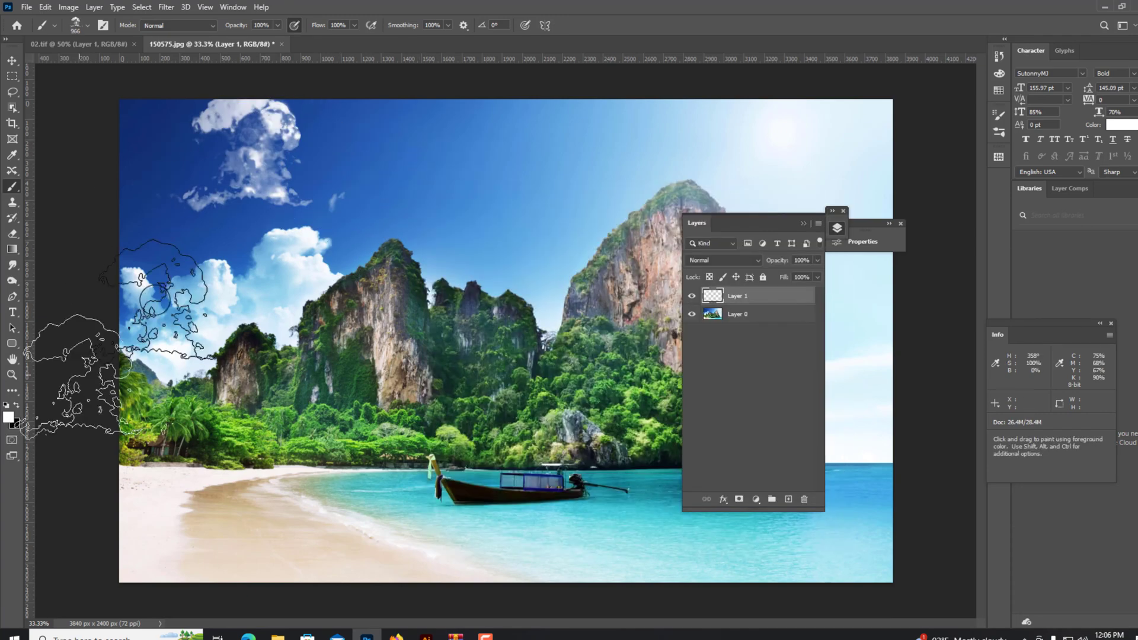
right_click(424, 240)
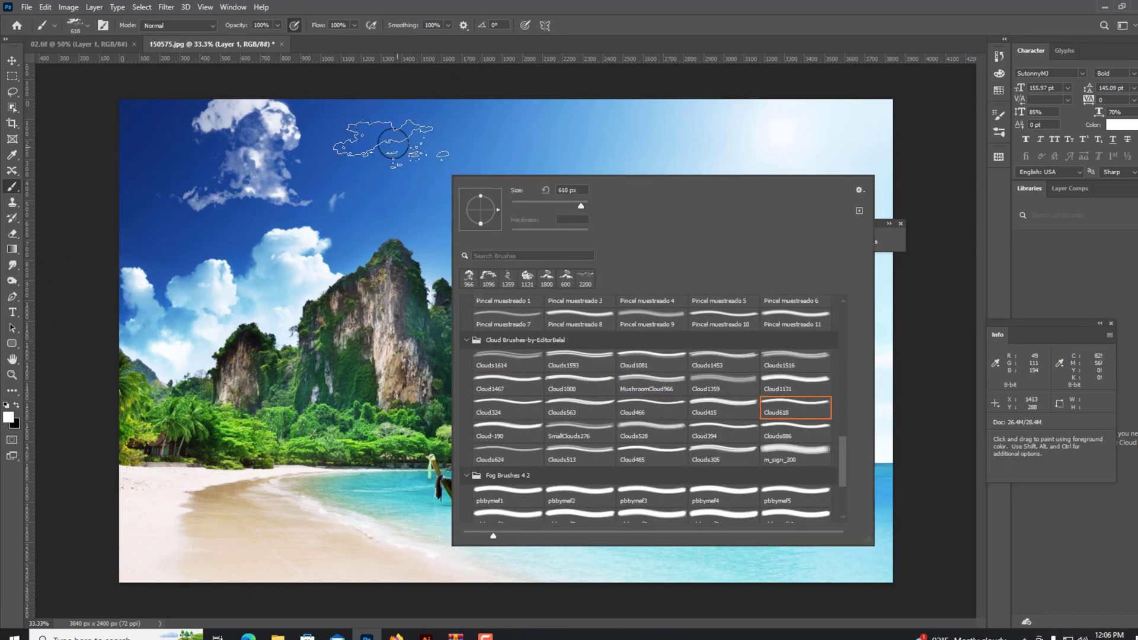
left_click(370, 135)
left_click(462, 189)
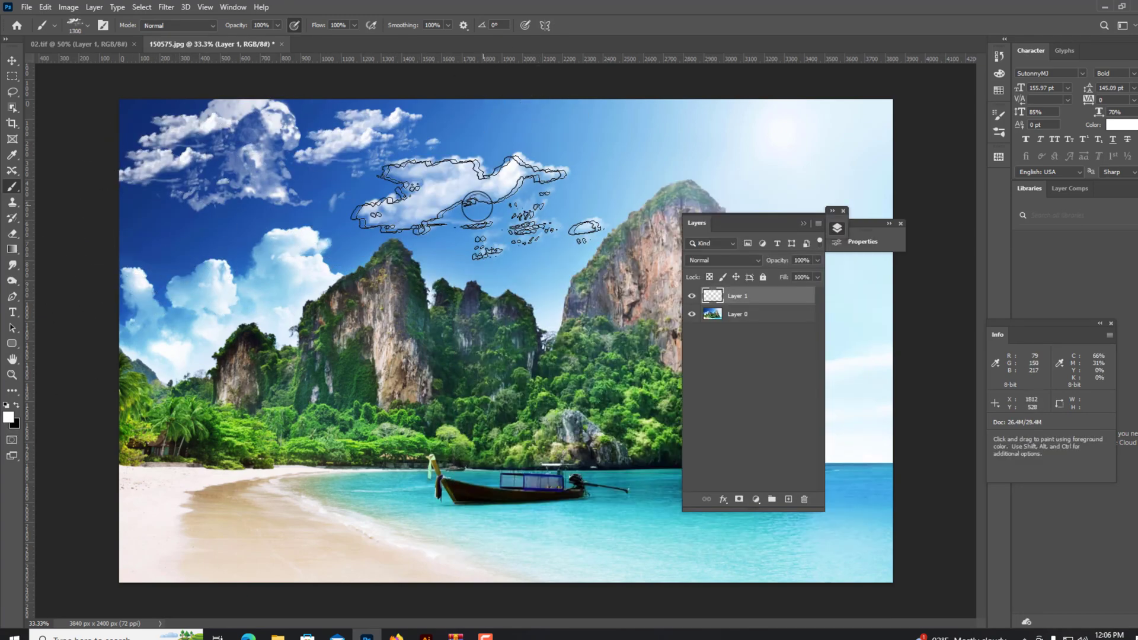
left_click(468, 119)
left_click(178, 237)
Step: Remove unwanted cloud stamps, merge the cloud layer into the photo, and save as ok.psd
key("ctrl+minus")
key("ctrl+plus")
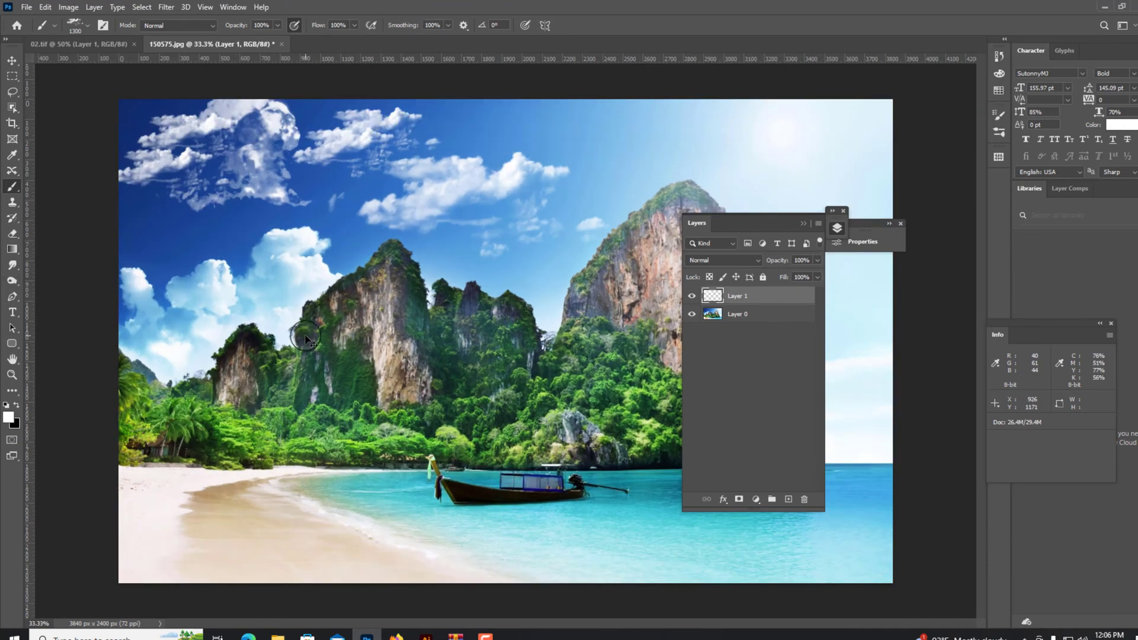
key("ctrl+z")
key("ctrl+z")
key("ctrl+z")
key("ctrl+z")
key("ctrl+z")
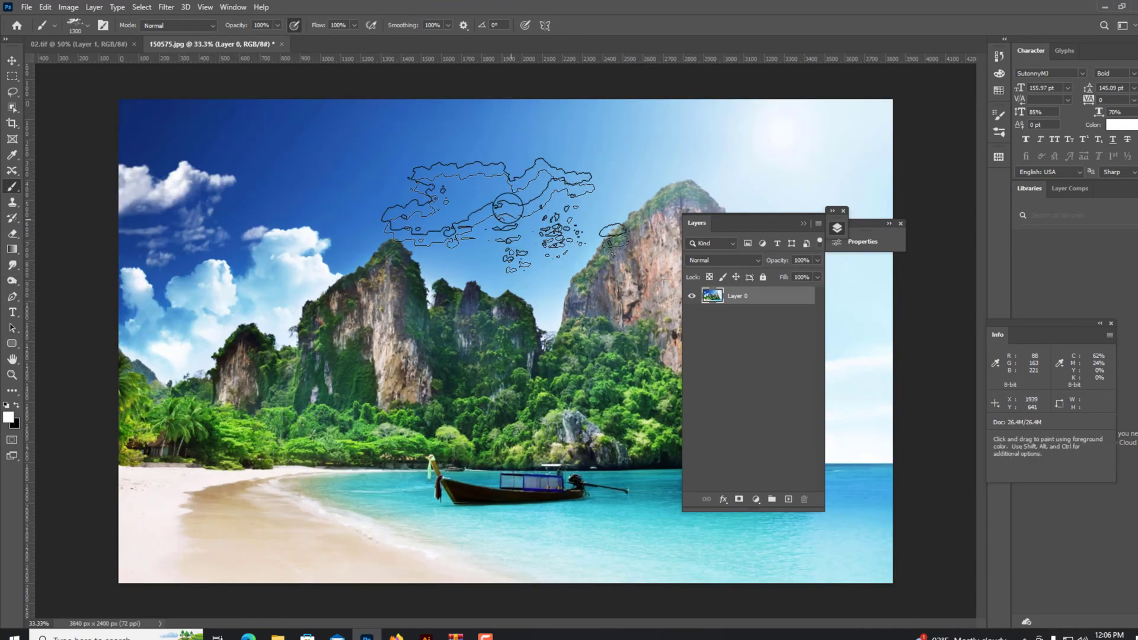
key("ctrl+minus")
key("ctrl+s")
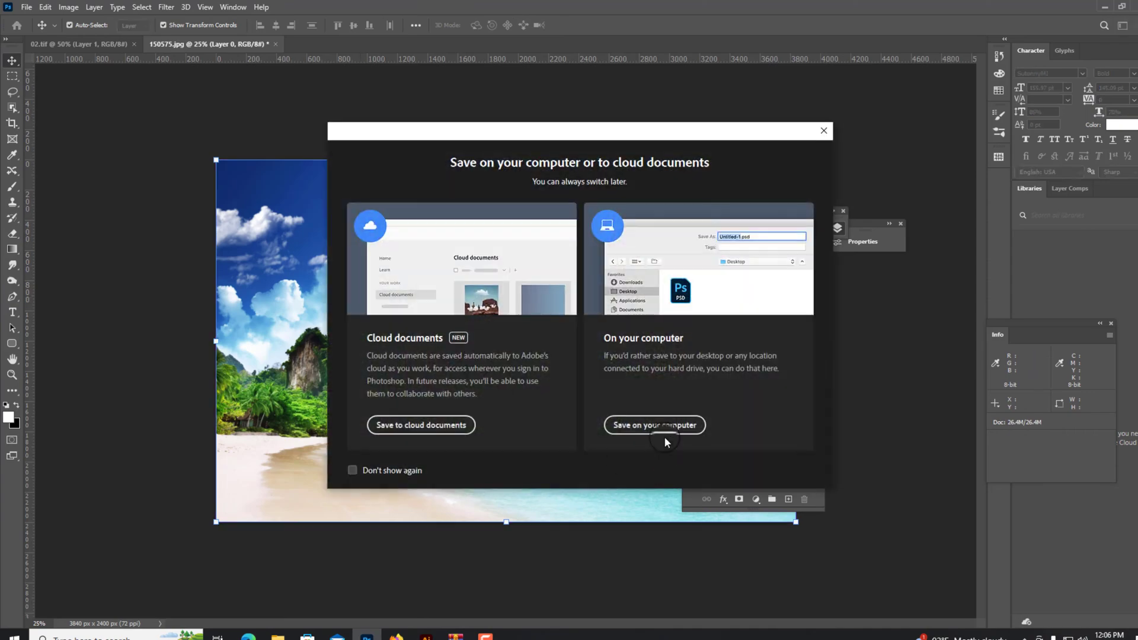
key("Return")
key("Return")
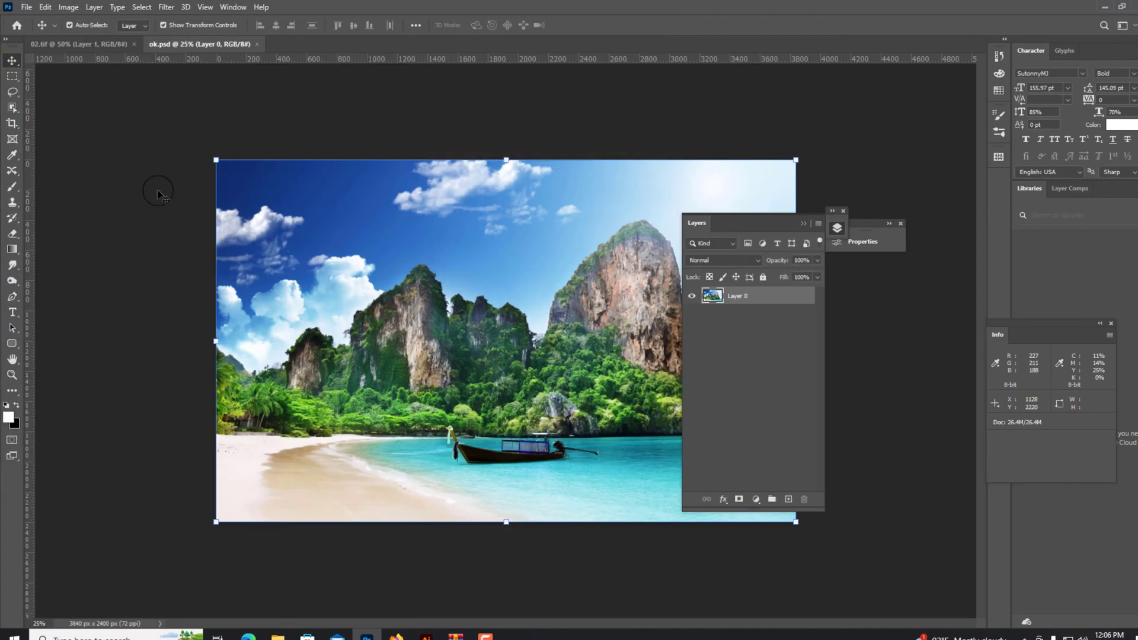
Step: Open Sky Replacement on the 02.tif misty hills photo and browse the preset skies
left_click(93, 52)
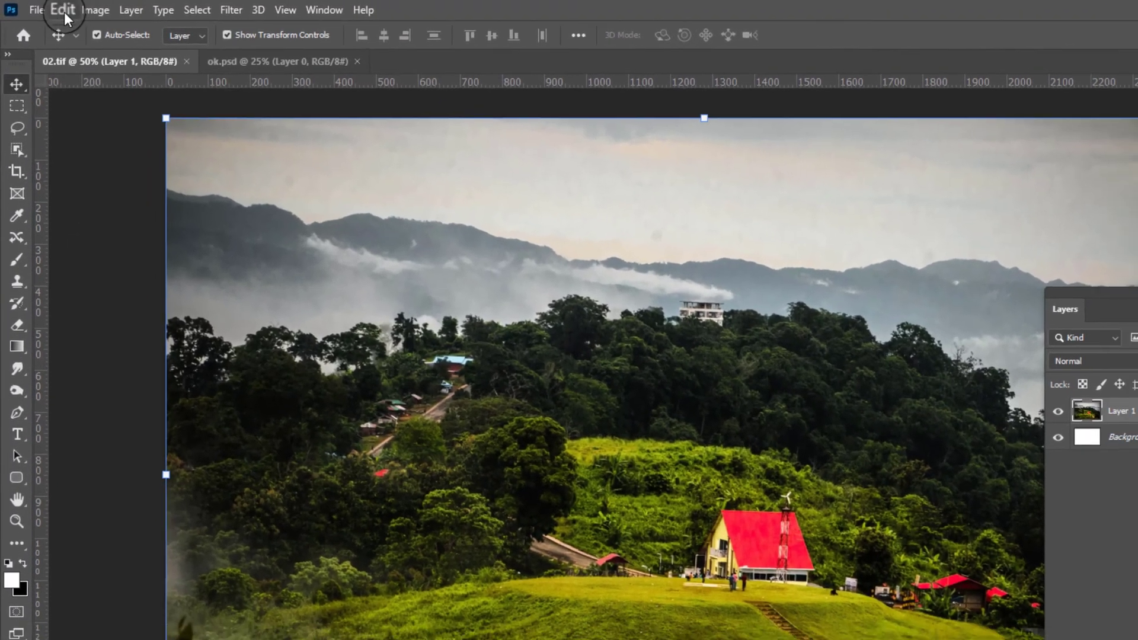
left_click(51, 9)
left_click(72, 333)
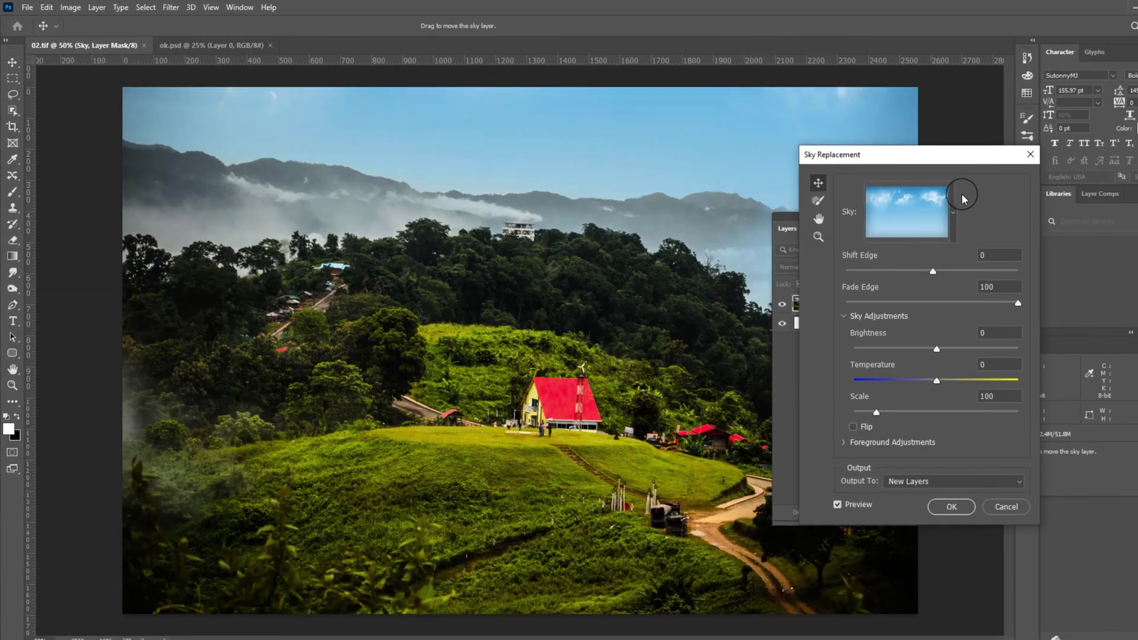
left_click(952, 212)
scroll(945, 509, "down", 3)
scroll(892, 486, "down", 3)
scroll(891, 488, "down", 2)
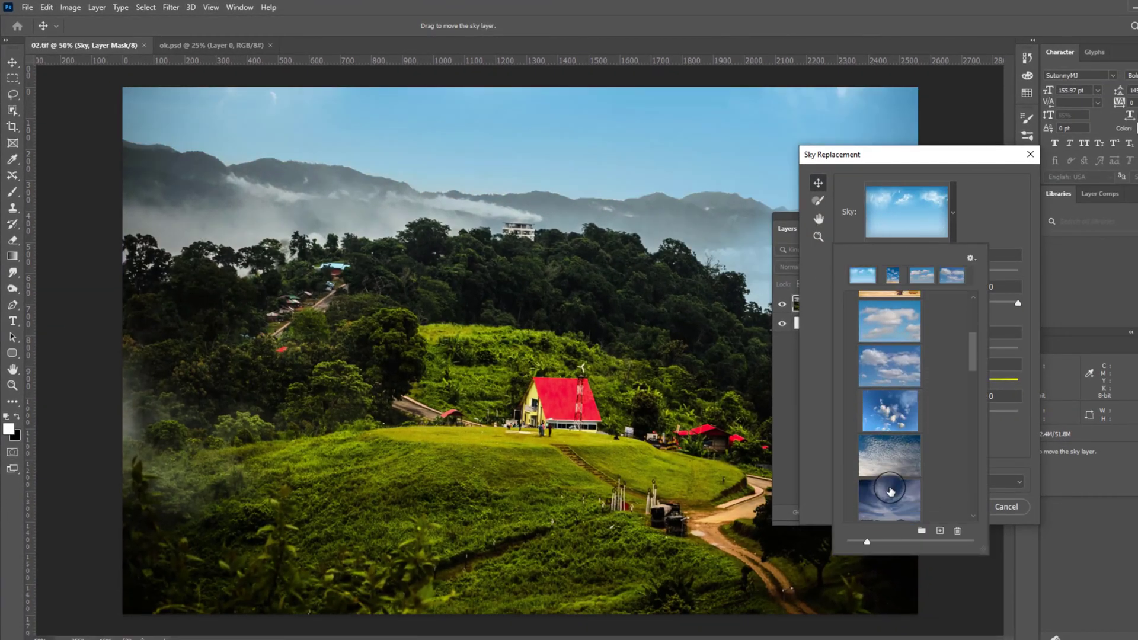
Step: Preview the cloudy, pink sunset and grey cloudy sky presets
left_click(891, 460)
scroll(891, 462, "down", 2)
scroll(891, 463, "down", 2)
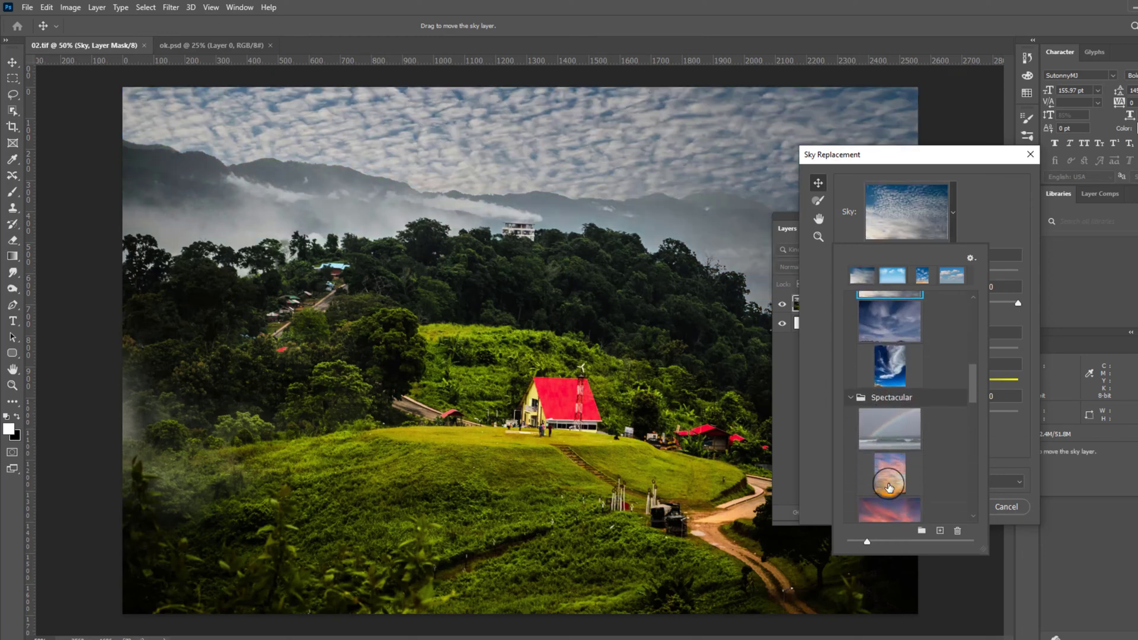
scroll(891, 464, "down", 2)
left_click(891, 464)
scroll(892, 465, "down", 2)
scroll(895, 456, "down", 2)
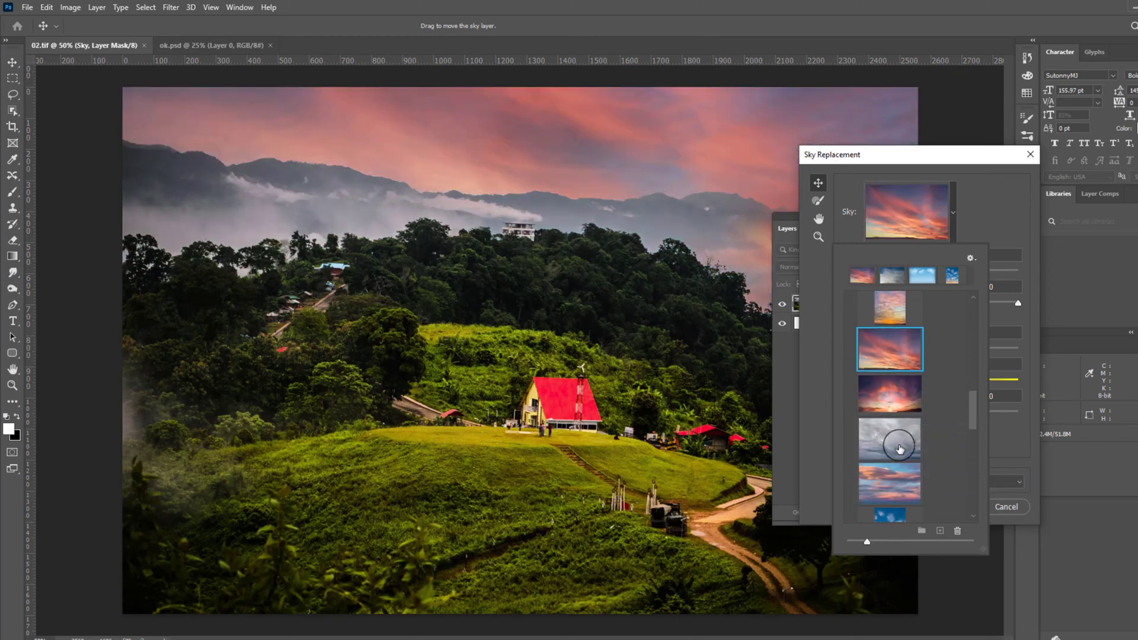
left_click(899, 450)
Step: After trying a stormy sky, apply the golden sunset sky and save as okk 02.tif
scroll(899, 450, "down", 1)
scroll(899, 451, "down", 1)
left_click(891, 470)
scroll(890, 474, "down", 1)
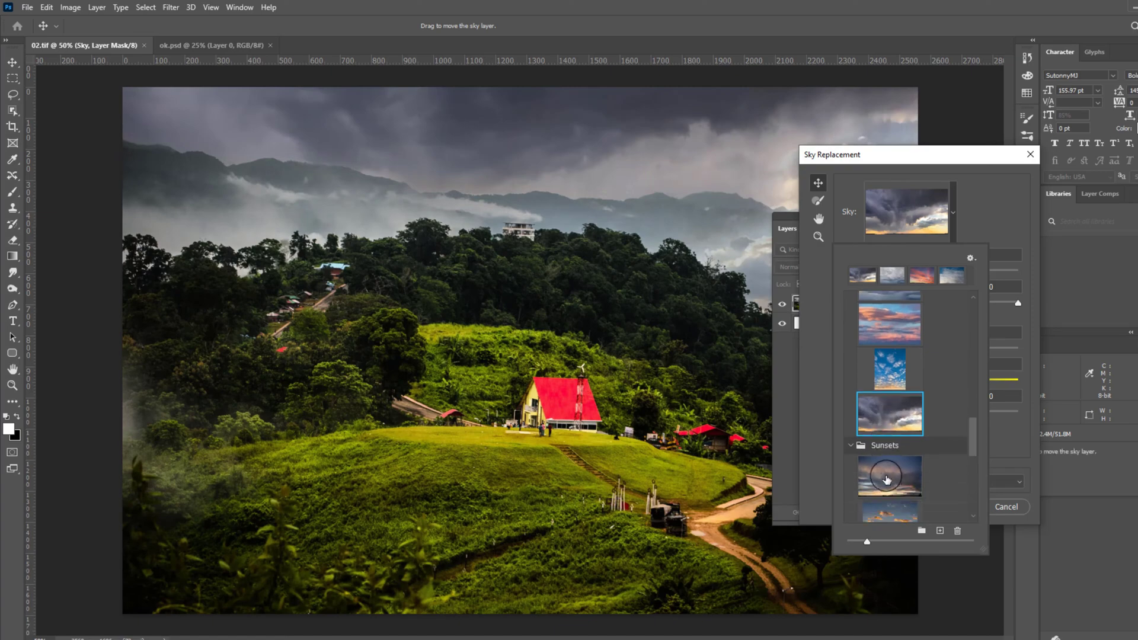
scroll(889, 481, "down", 1)
scroll(890, 475, "down", 1)
left_click(887, 442)
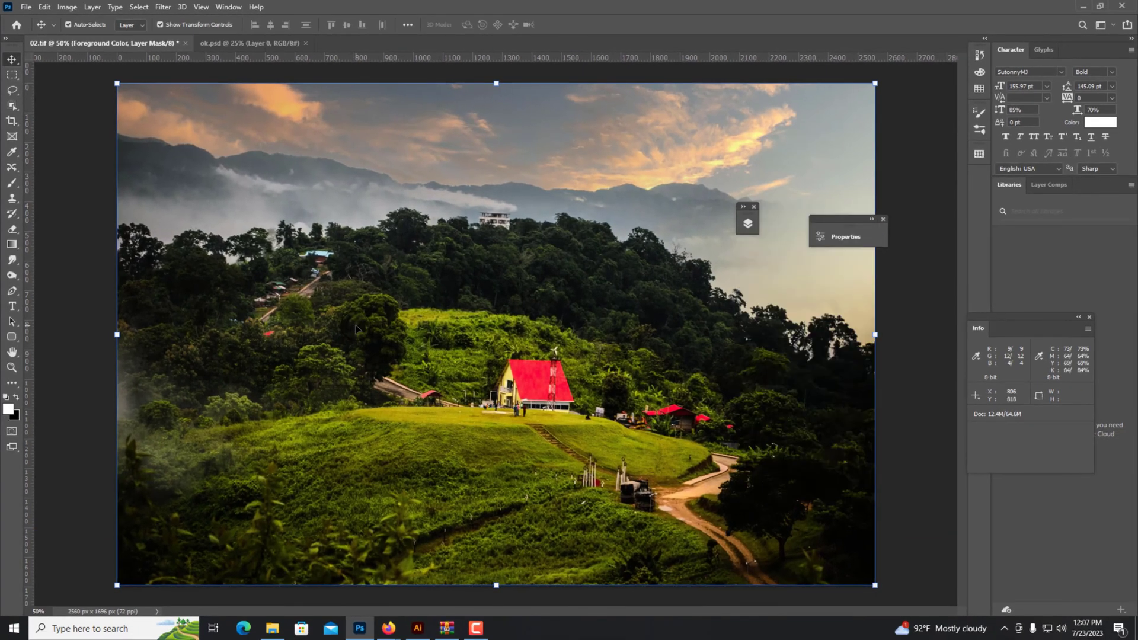
key("ctrl+shift+s")
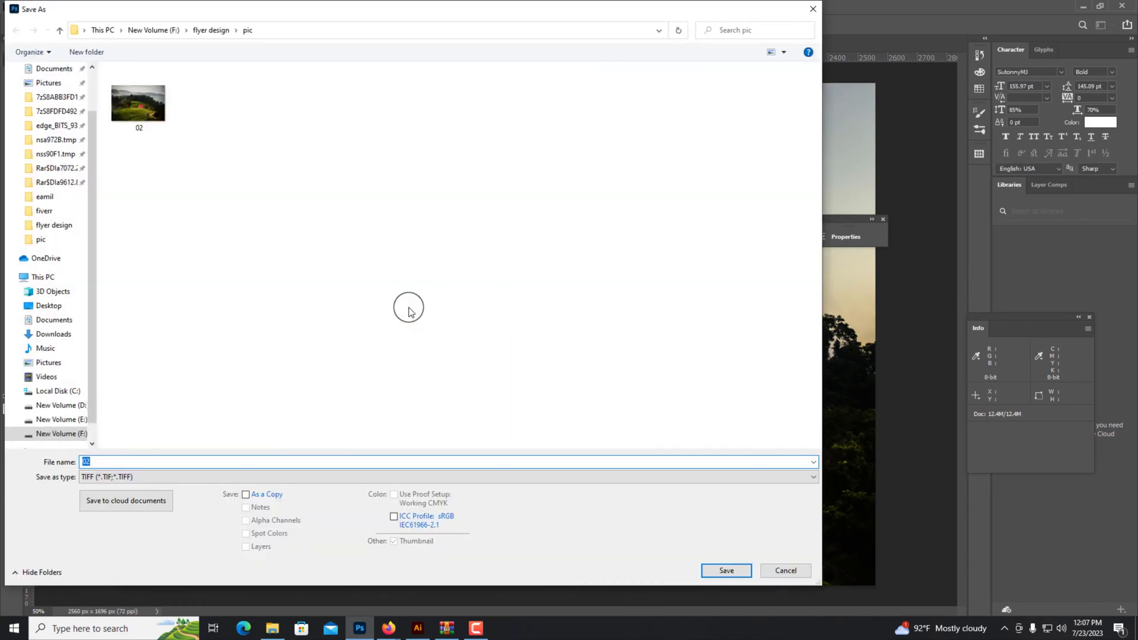
key("Return")
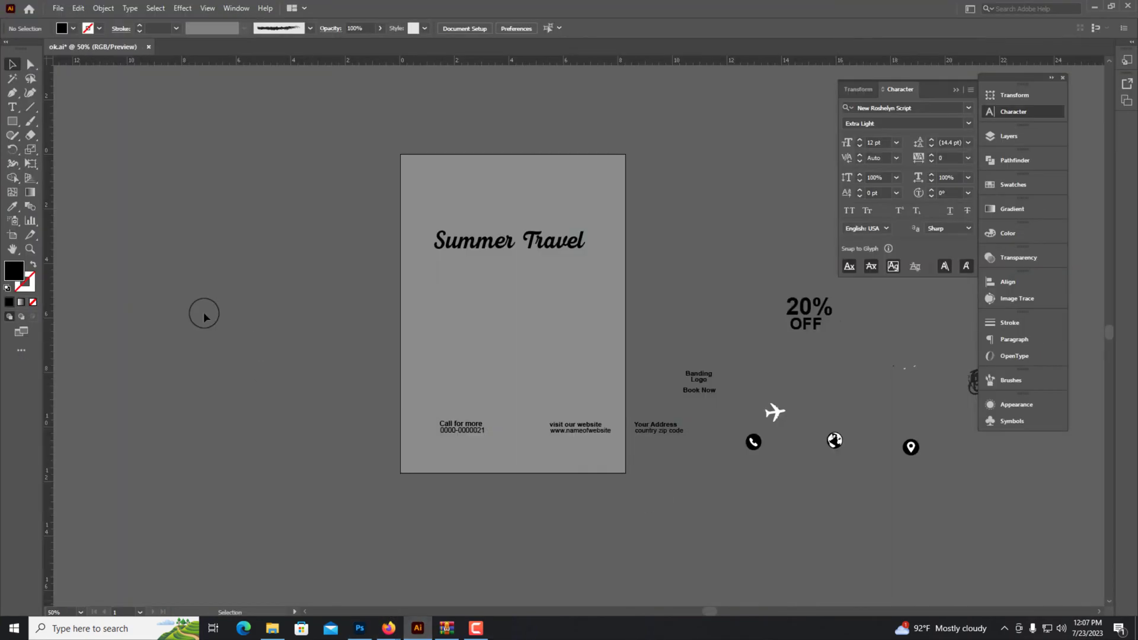
Step: Open the edited photos from the pic folder in Illustrator
left_click(52, 9)
left_click(75, 46)
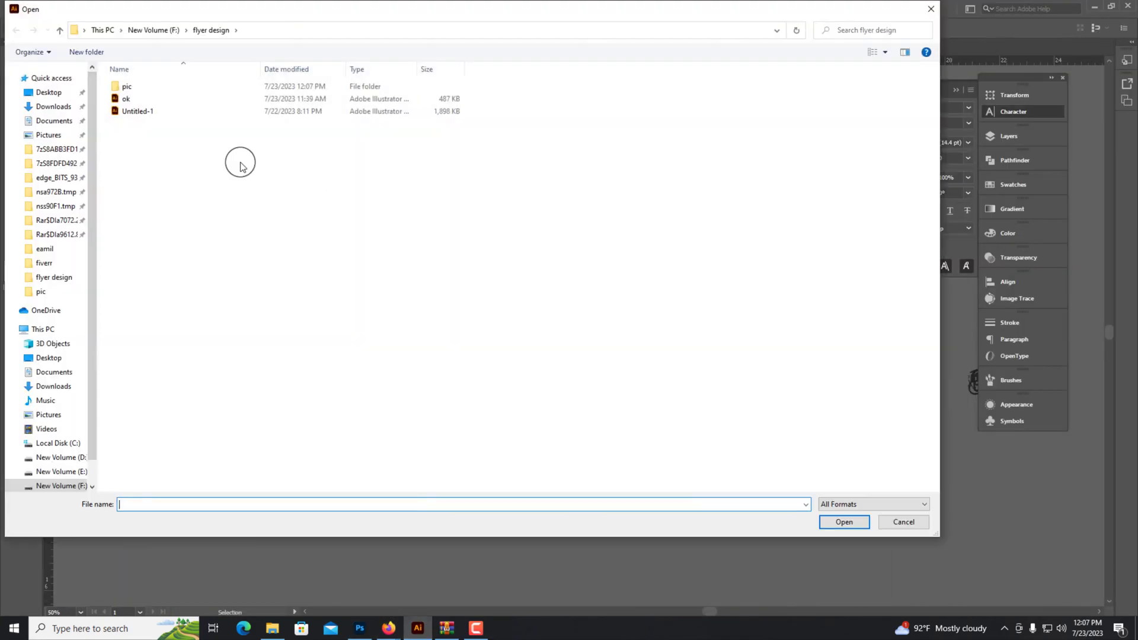
left_click(40, 291)
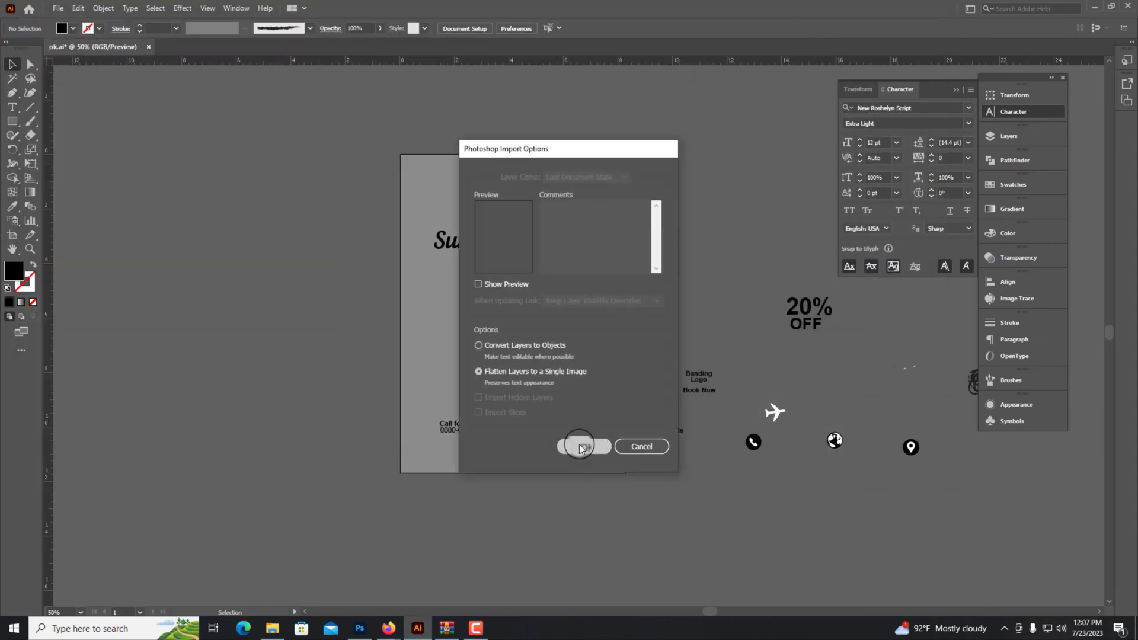
left_click(582, 447)
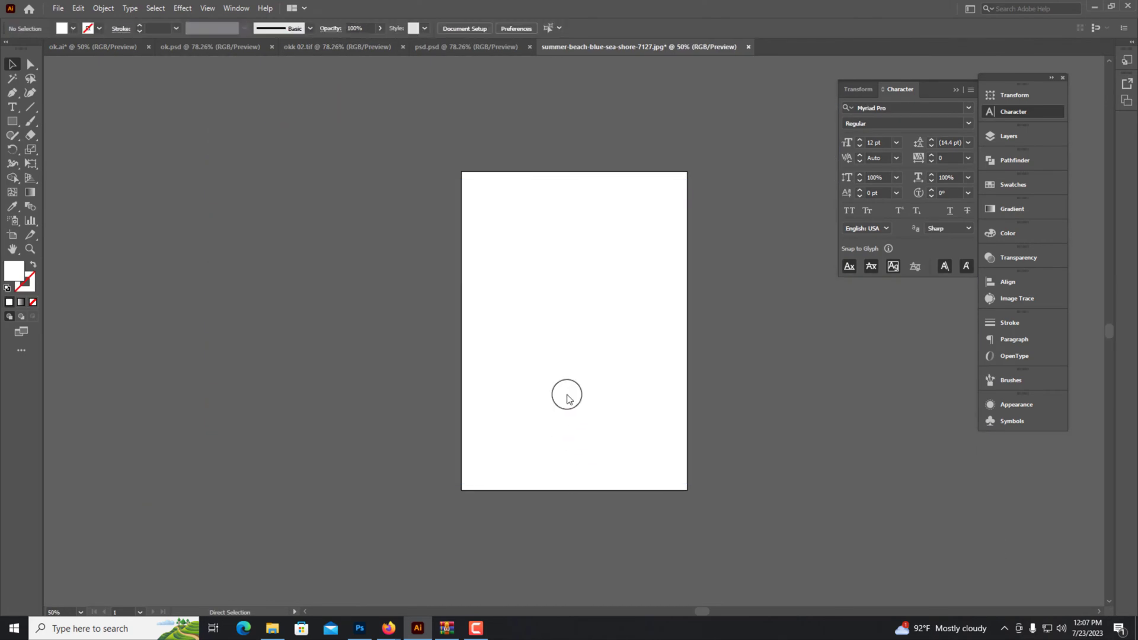
Step: Close the four extra photo documents without saving changes
key("ctrl+w")
left_click(617, 334)
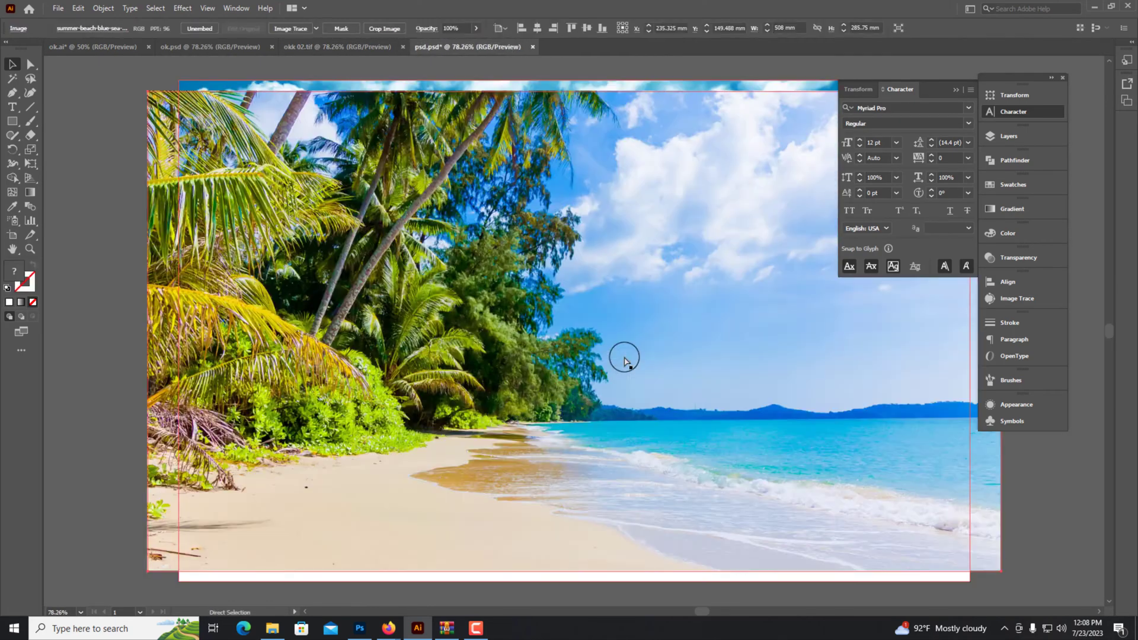
key("ctrl+w")
left_click(616, 334)
key("ctrl+w")
left_click(617, 334)
key("ctrl+w")
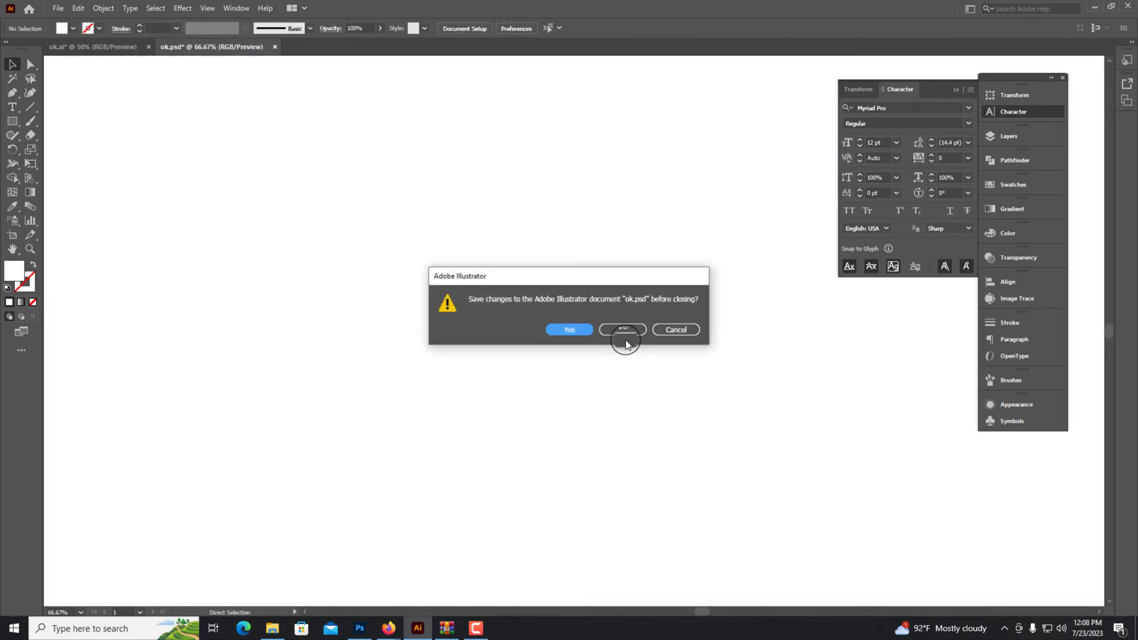
left_click(617, 334)
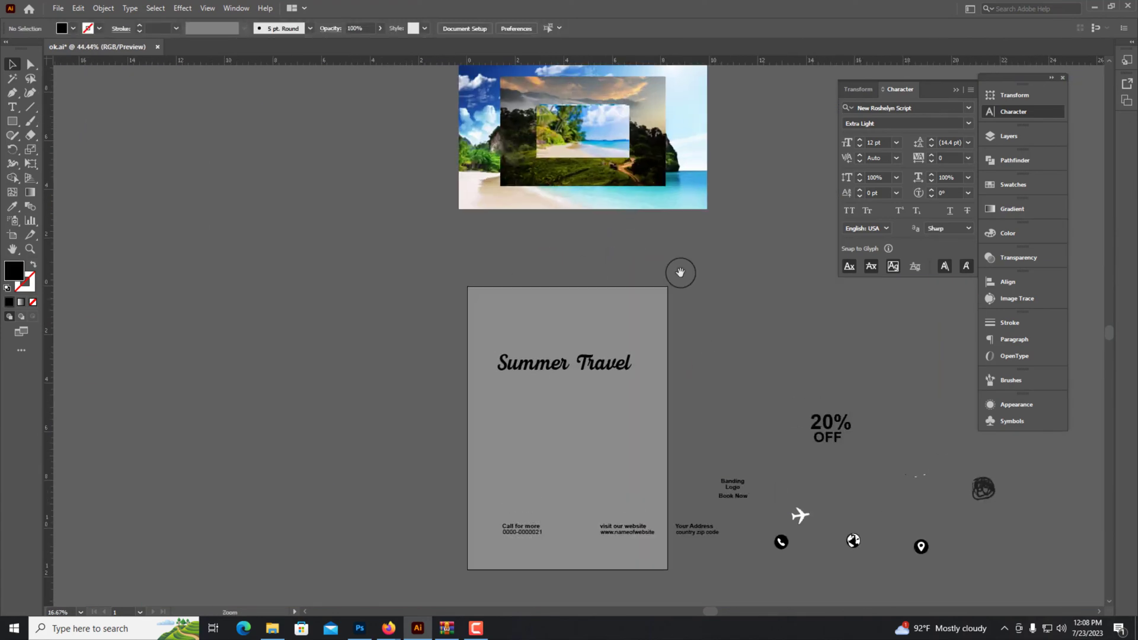
Step: Make the grey background rectangle white and lock it
key("ctrl+0")
left_click(1008, 233)
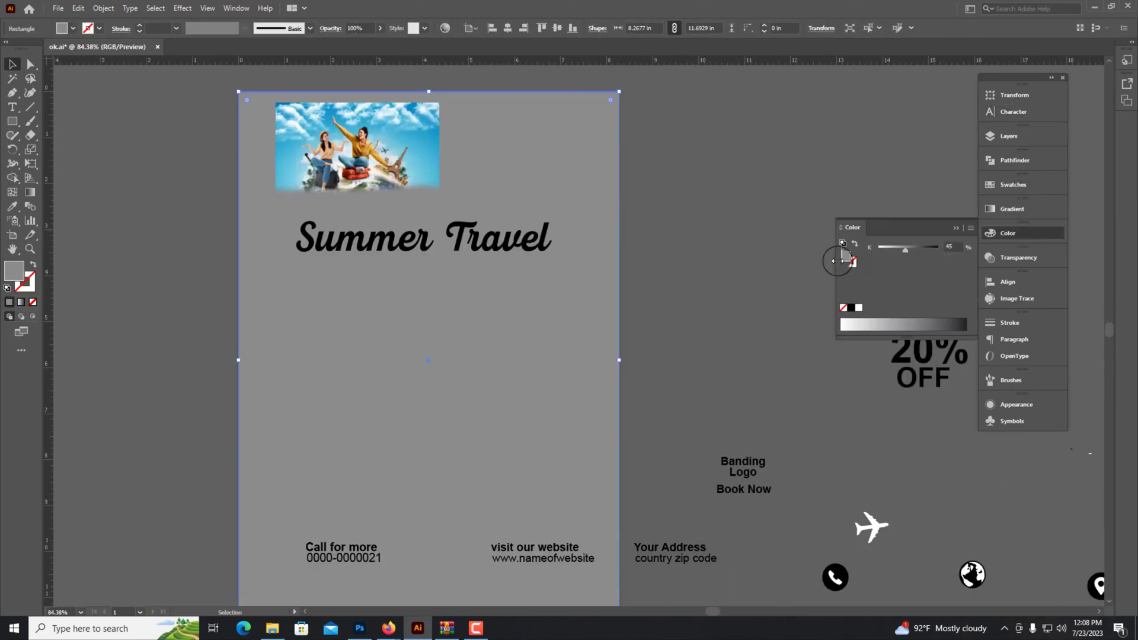
left_click(859, 308)
left_click(103, 8)
left_click(287, 91)
Step: Move the travel photo to the page's top-left corner and scale it to the page width
left_click_drag(349, 162, 313, 150)
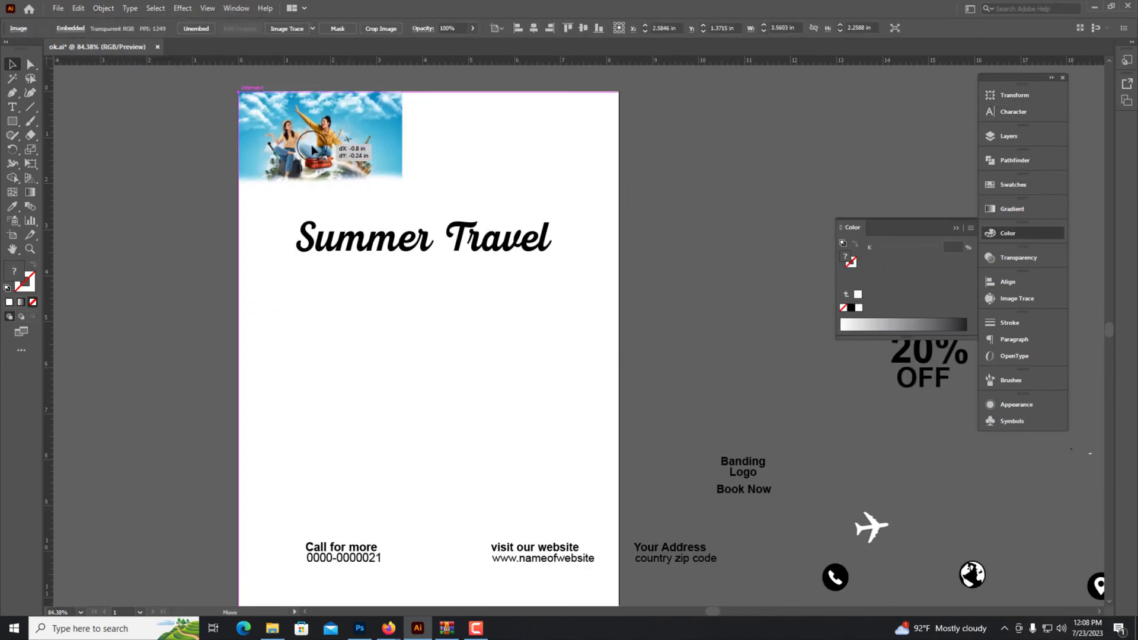
mouse_move(455, 240)
left_mouse_down()
mouse_move(681, 386)
mouse_move(555, 376)
left_mouse_up()
key("ctrl+minus")
scroll(560, 381, "up", 2)
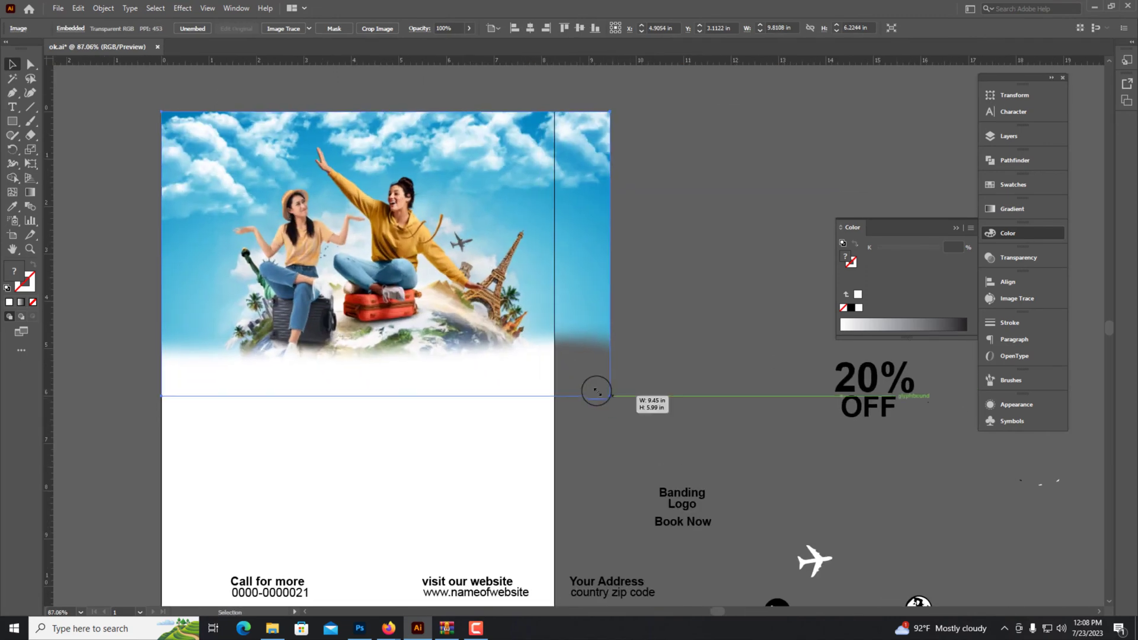
left_click(605, 343)
key("ctrl+minus")
key("ctrl+minus")
scroll(415, 341, "up", 3)
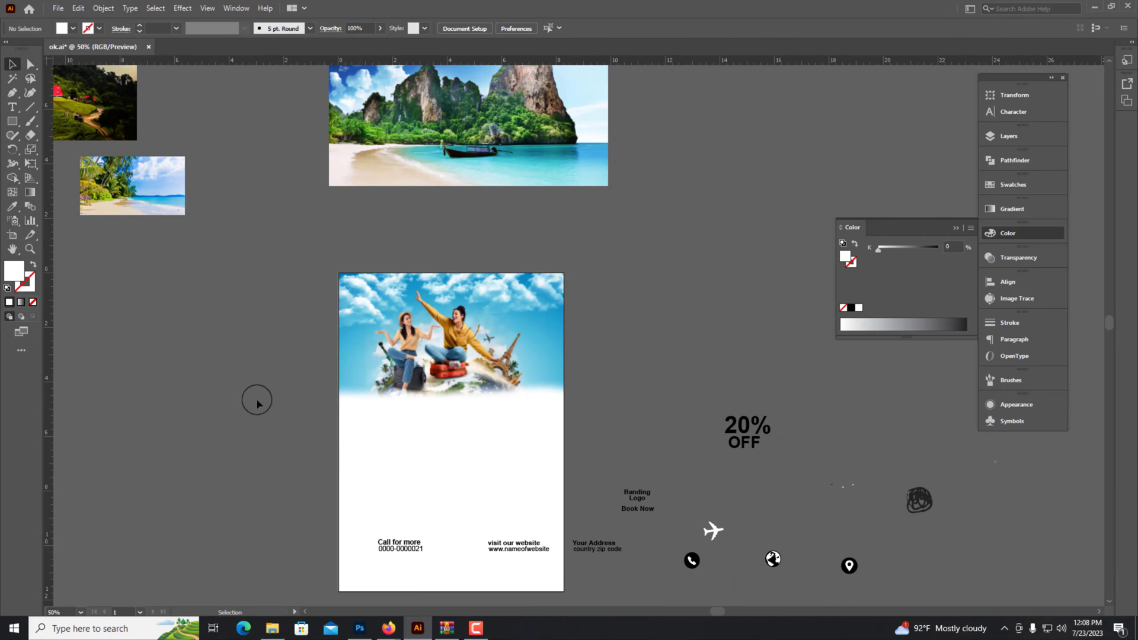
scroll(119, 220, "up", 3)
left_click(526, 209)
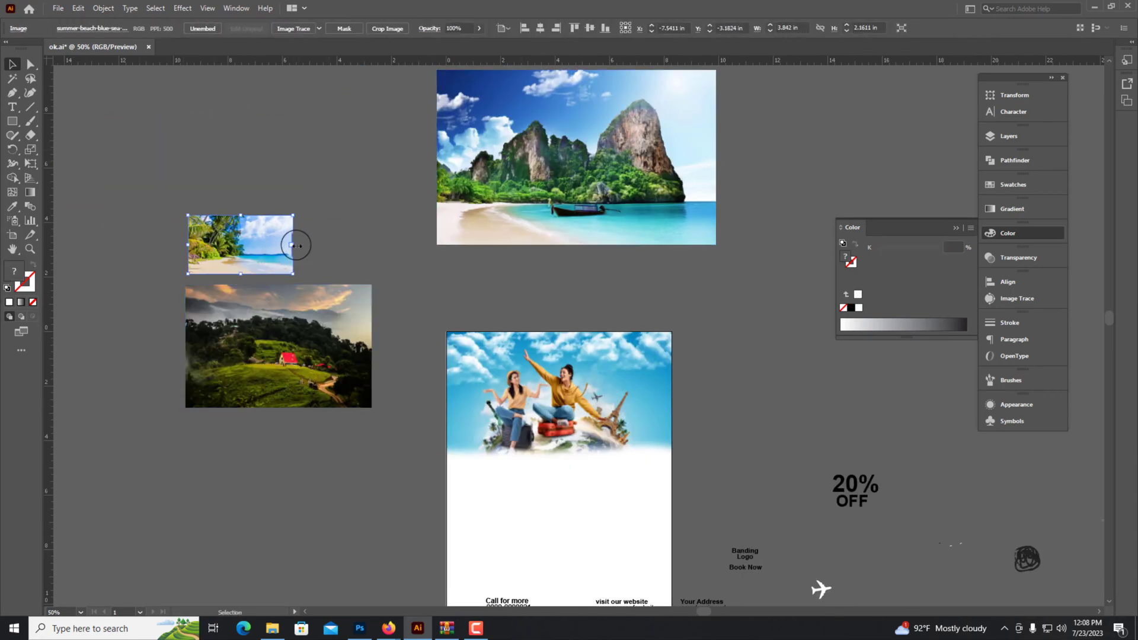
scroll(599, 457, "up", 5)
scroll(546, 347, "down", 4)
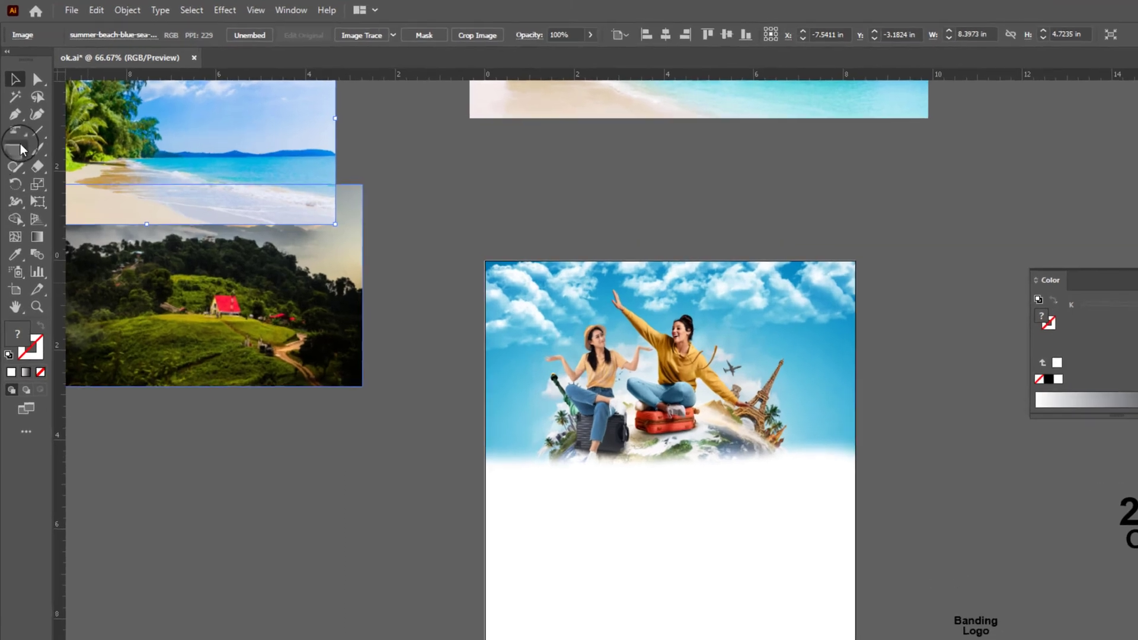
left_click(11, 121)
Step: Draw a large white circle right of the page and copy it
left_click(72, 225)
left_click_drag(473, 305, 730, 508)
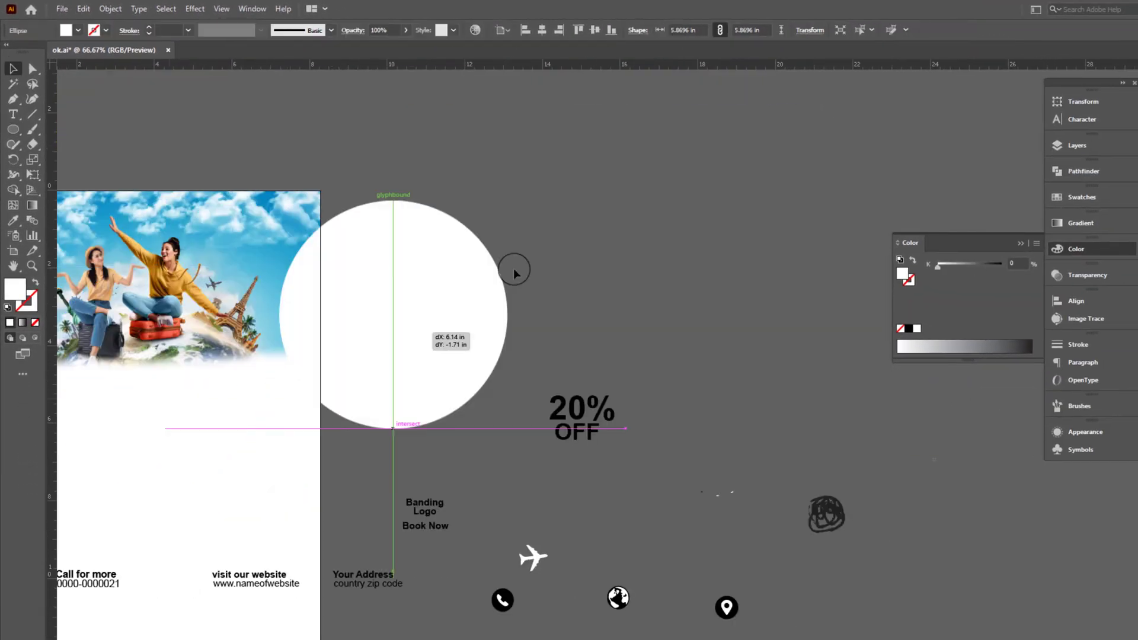
left_click_drag(599, 481, 741, 377)
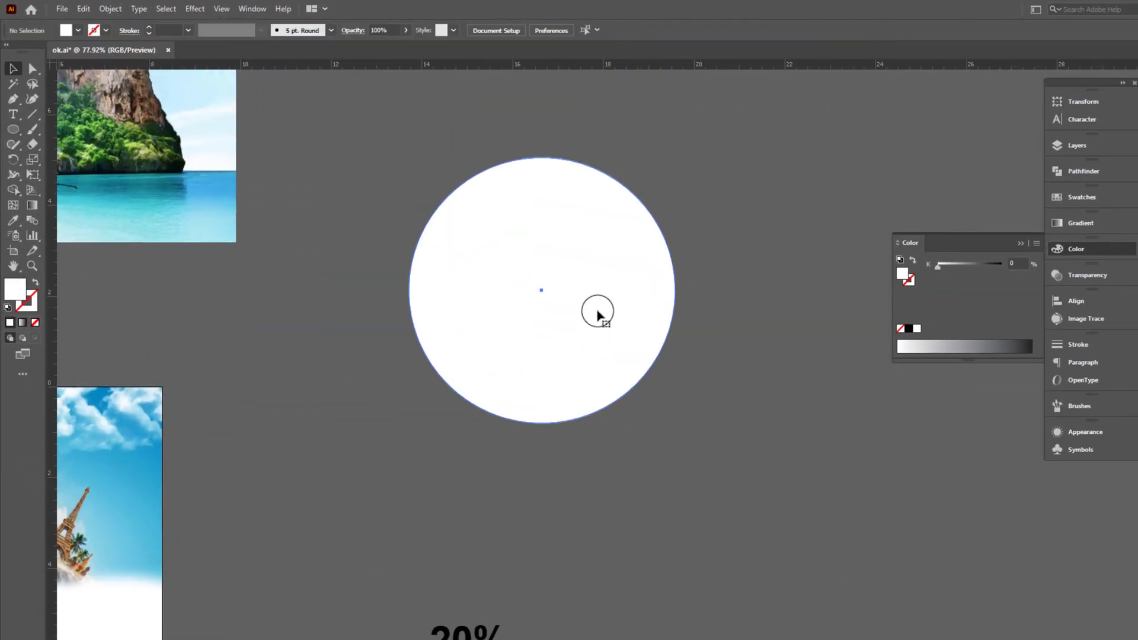
scroll(599, 310, "up", 4)
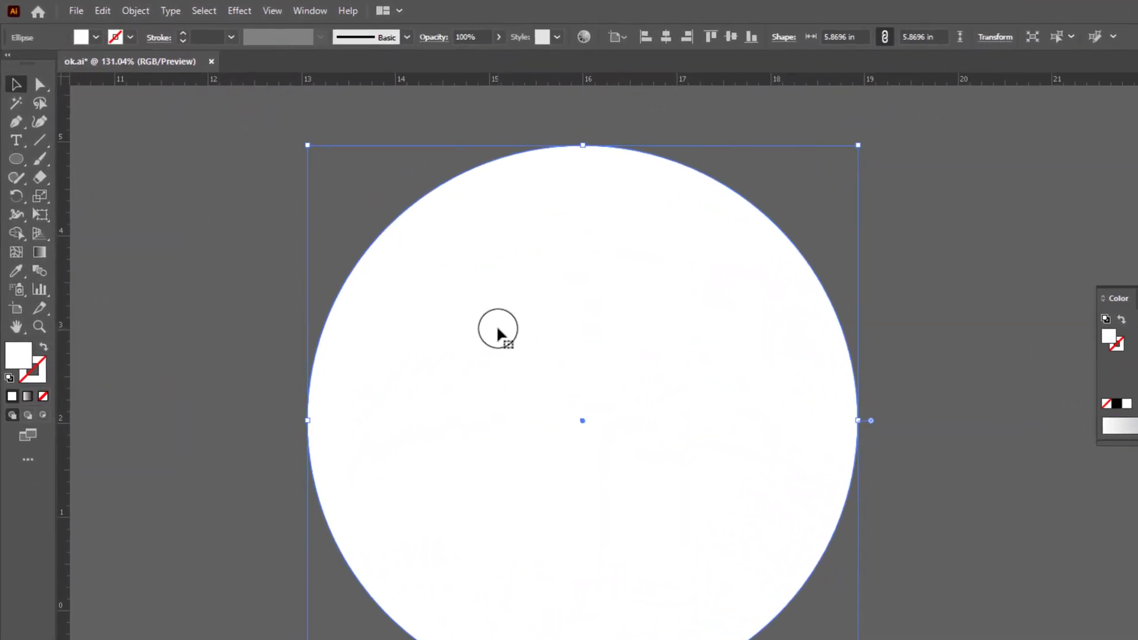
left_click(102, 12)
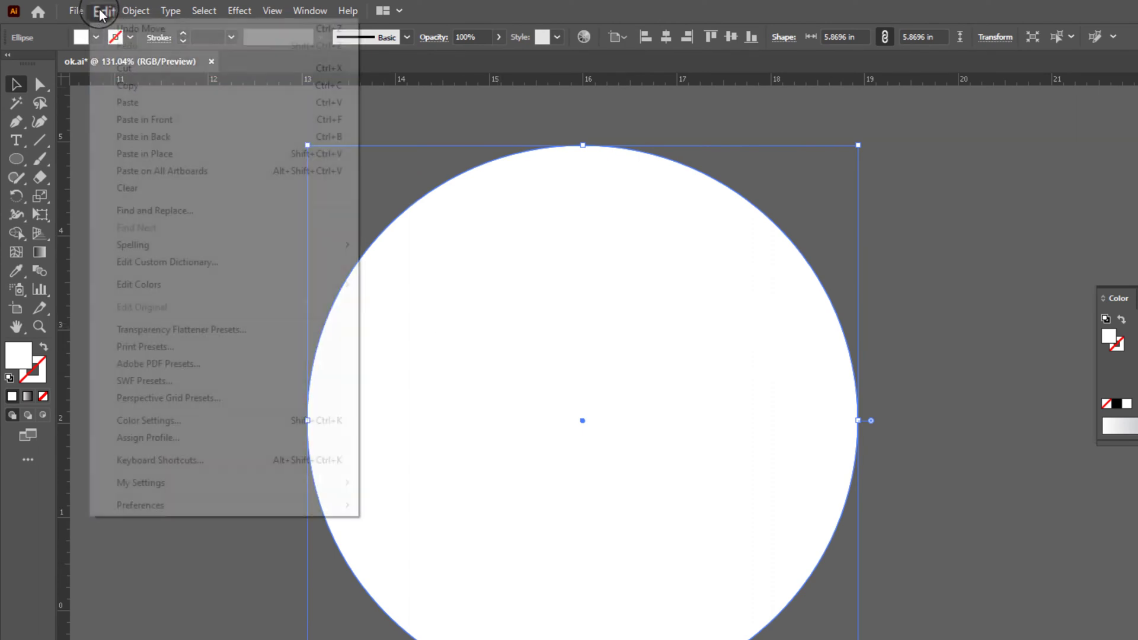
left_click(132, 84)
Step: Shrink the circle to mid grey and paste a smaller 15% grey copy in front
left_click_drag(729, 120, 709, 133)
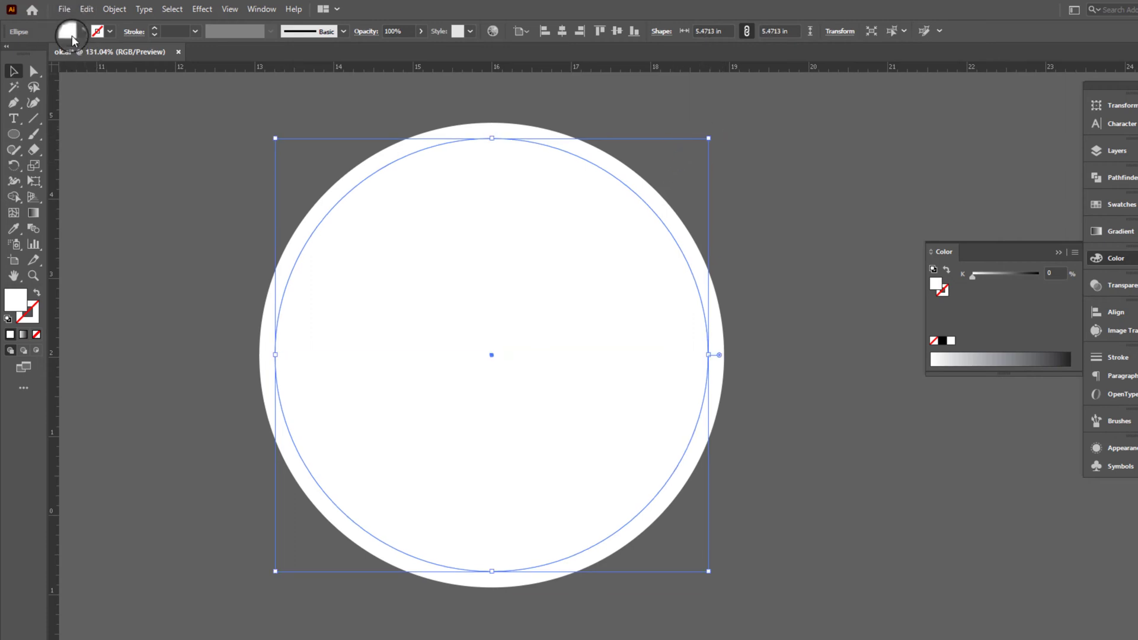
left_click(1001, 277)
left_click(87, 9)
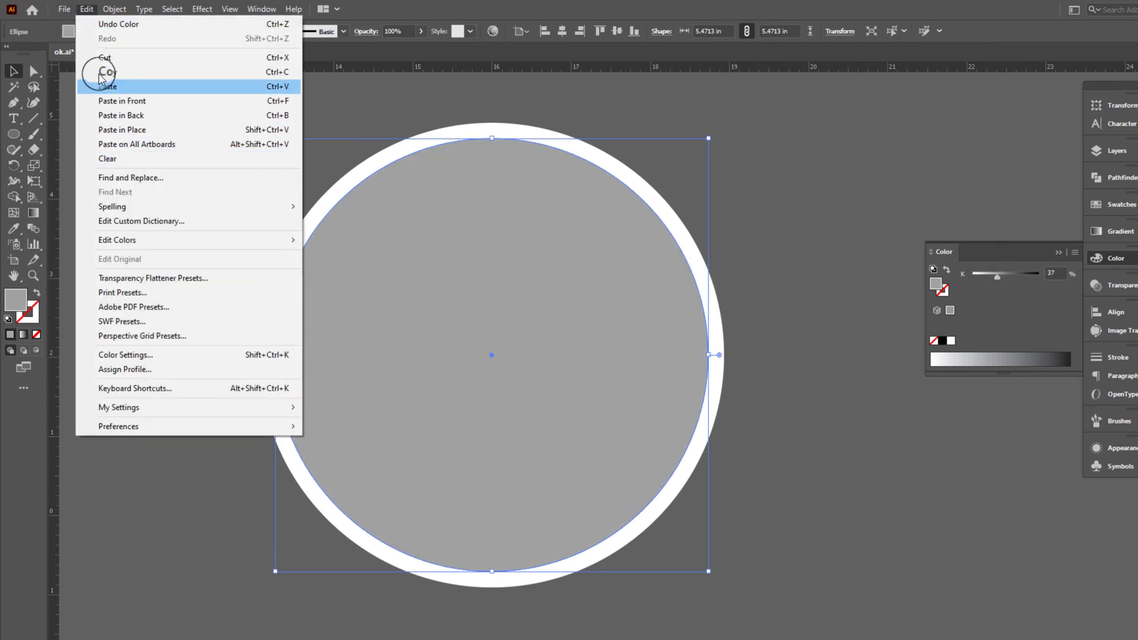
left_click(87, 101)
left_click_drag(709, 138, 700, 144)
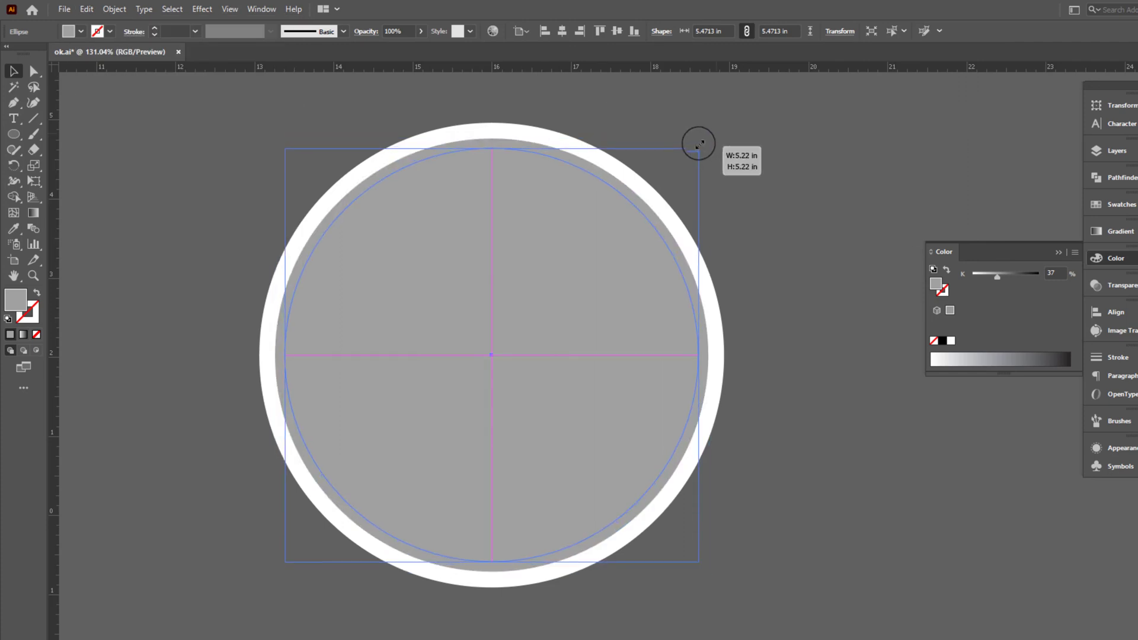
scroll(674, 233, "up", 1)
left_click(561, 272)
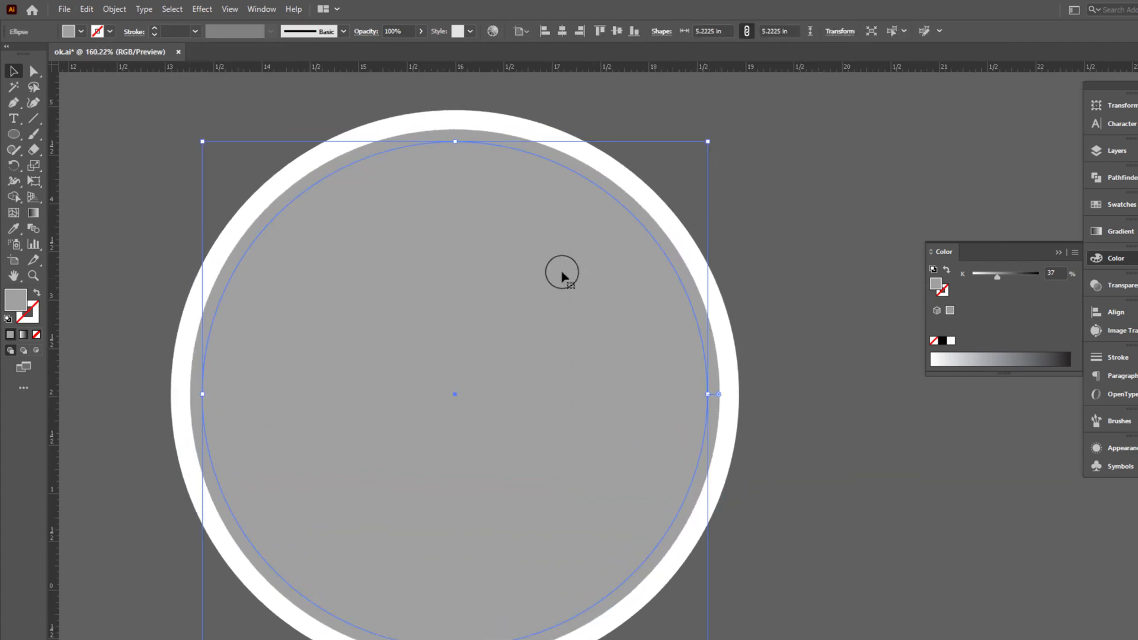
left_click(982, 275)
Step: Paste a copy of the outer white circle behind it and enlarge it around its centre
left_click(800, 284)
left_click(695, 290)
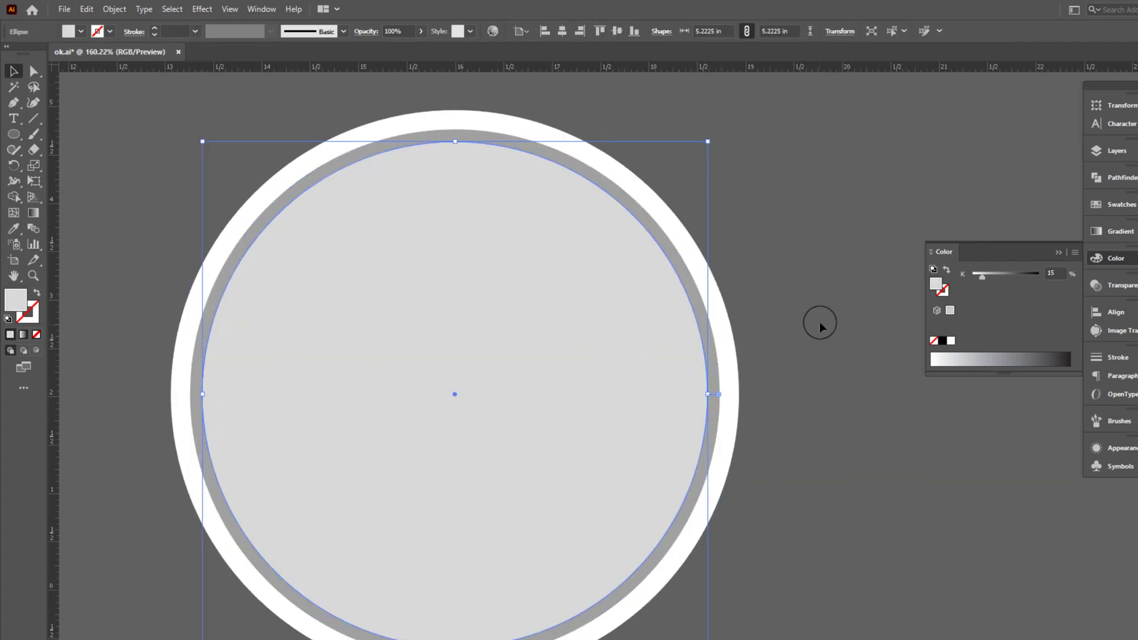
left_click(708, 279)
left_click(87, 9)
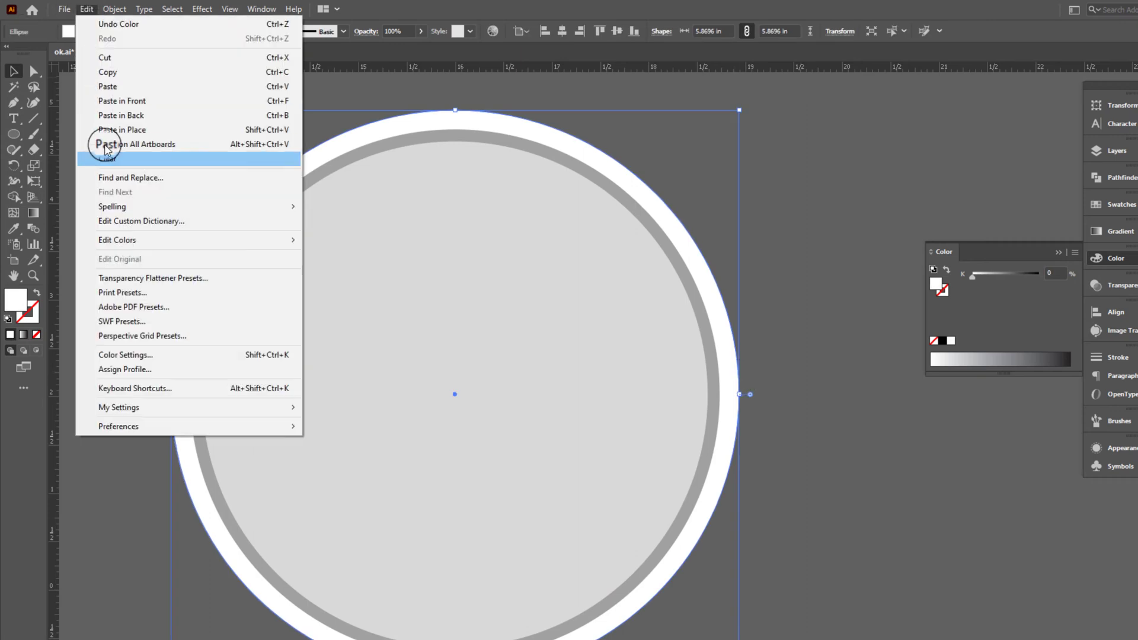
left_click(105, 72)
left_click_drag(740, 110, 755, 95)
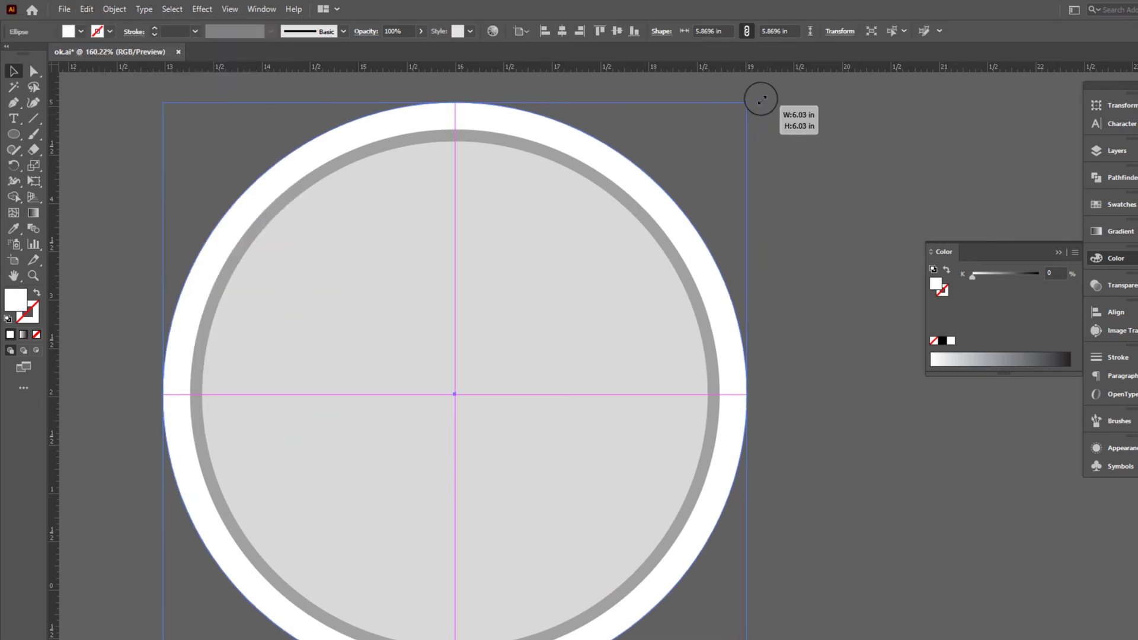
Step: Turn the circle into a stroke-only outline and zoom in on the ring's edge
left_click(36, 294)
key("ctrl+shift+a")
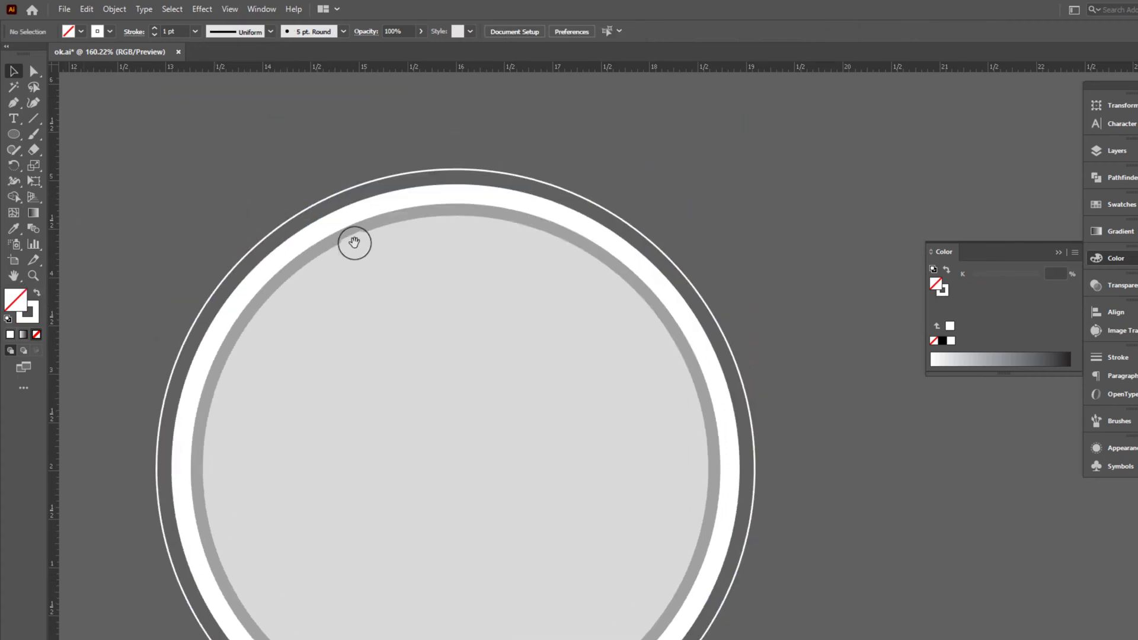
scroll(577, 210, "up", 3)
left_click(407, 149)
scroll(414, 178, "down", 1)
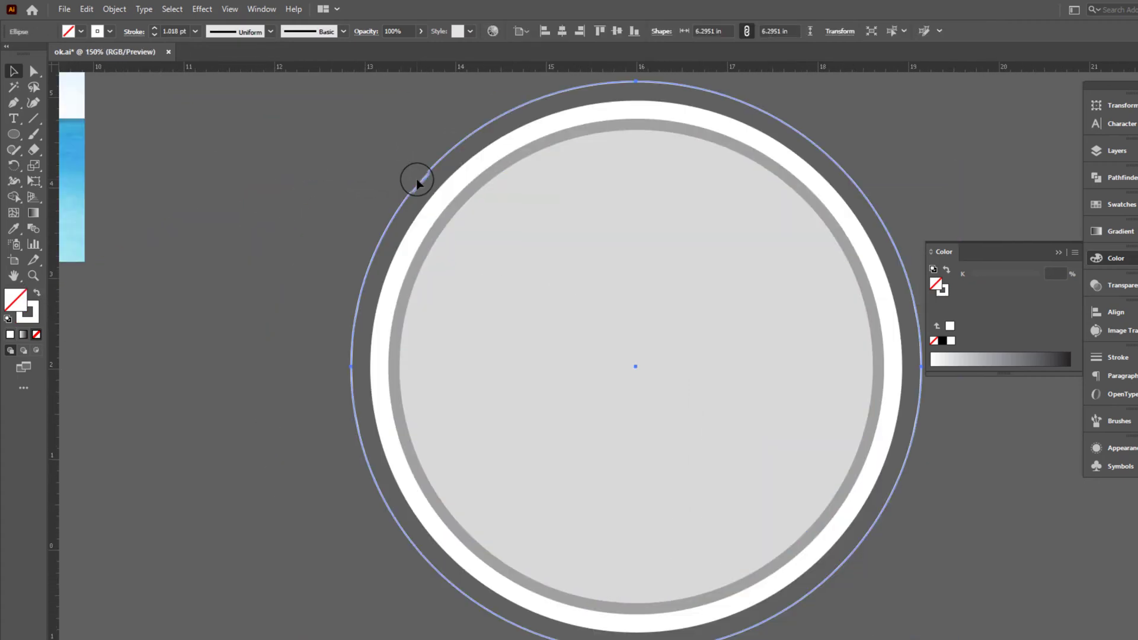
scroll(719, 191, "down", 1)
scroll(597, 197, "up", 2)
Step: Paste a copy of the outer white outline in front and shrink it slightly inward
left_click(597, 205)
left_click(86, 8)
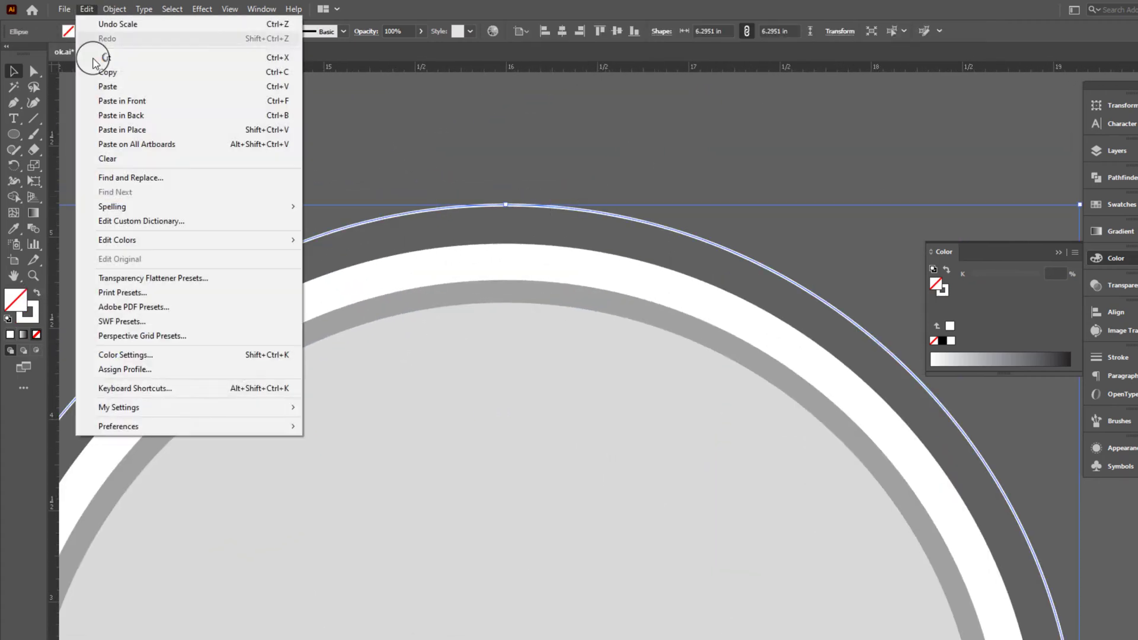
left_click(87, 8)
left_click(125, 101)
left_click_drag(506, 204, 506, 239)
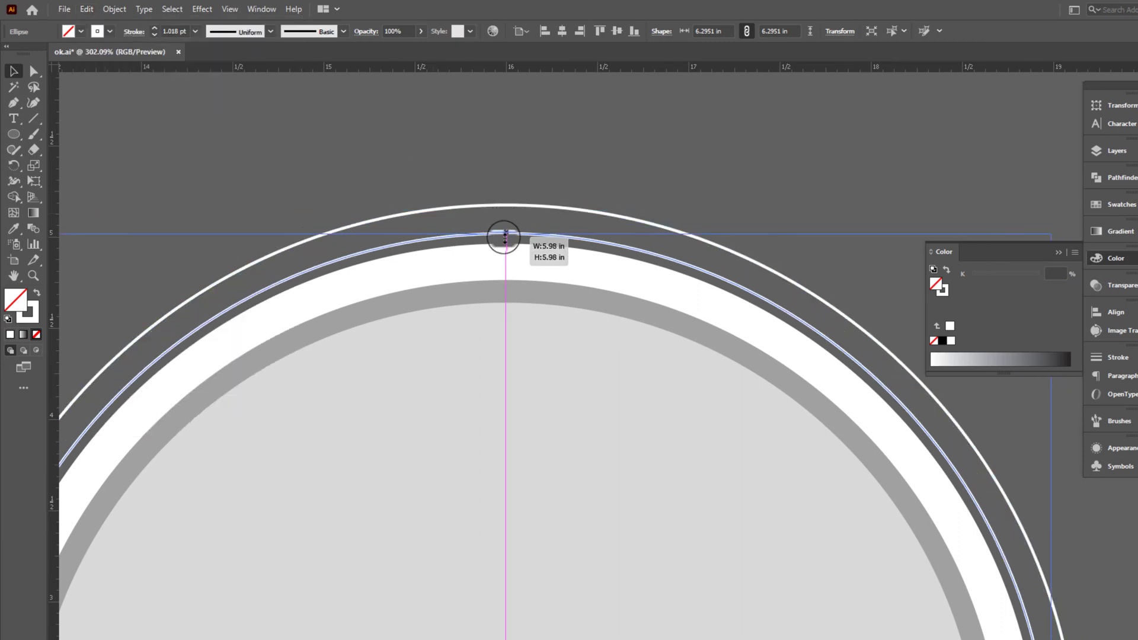
Step: Give the inner outline a 44% grey stroke and bring it to the front
left_click(996, 274)
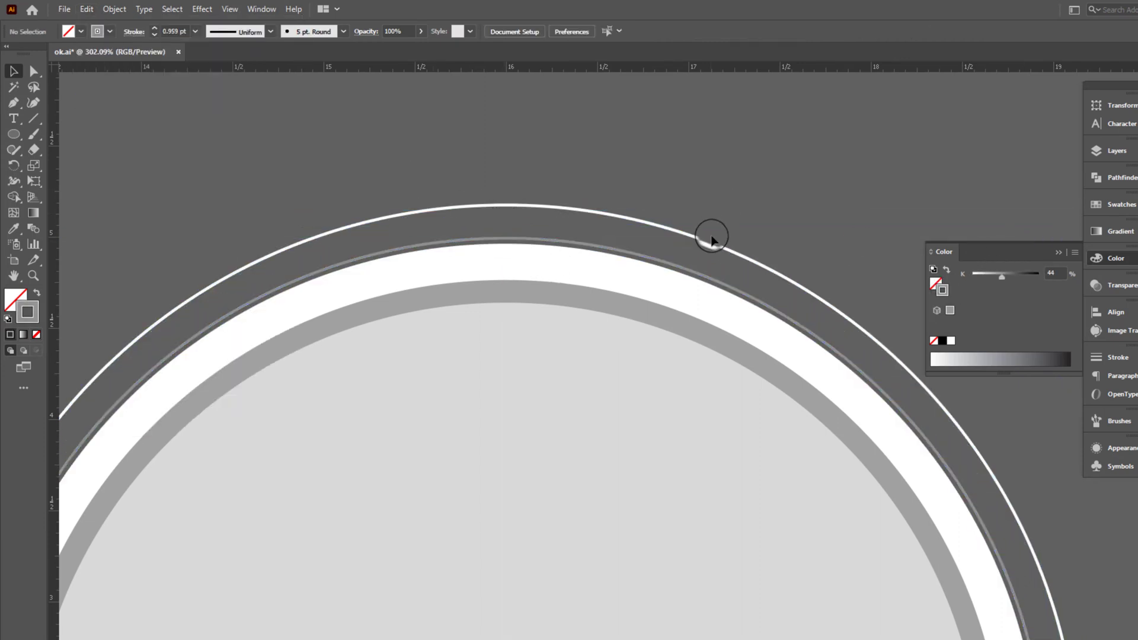
scroll(729, 255, "up", 5)
right_click(750, 272)
mouse_move(814, 491)
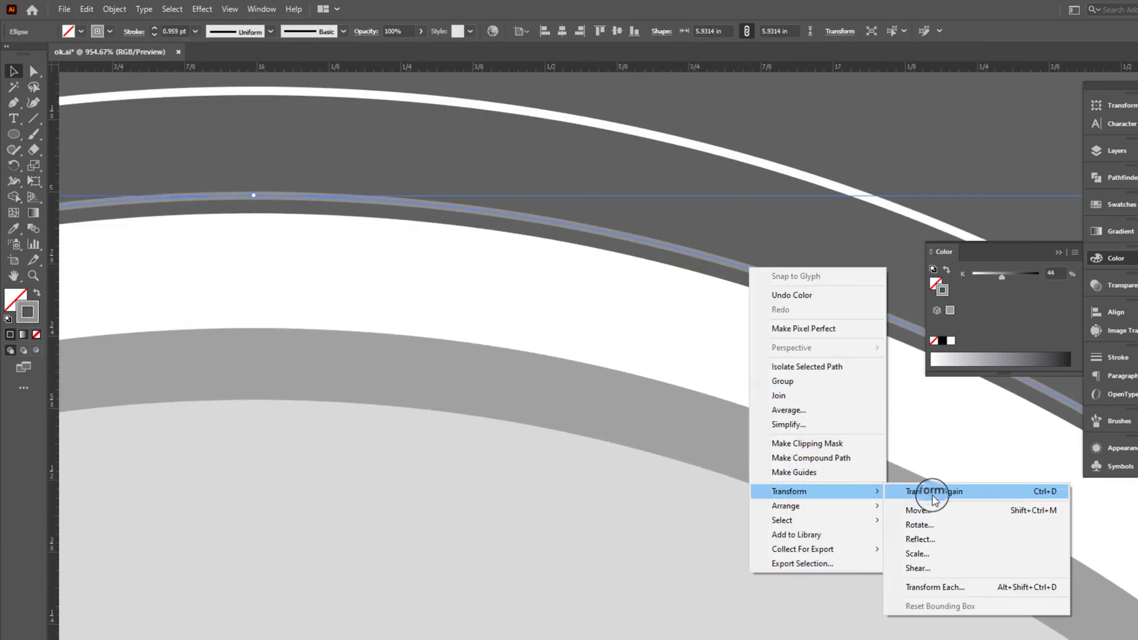
left_click(920, 503)
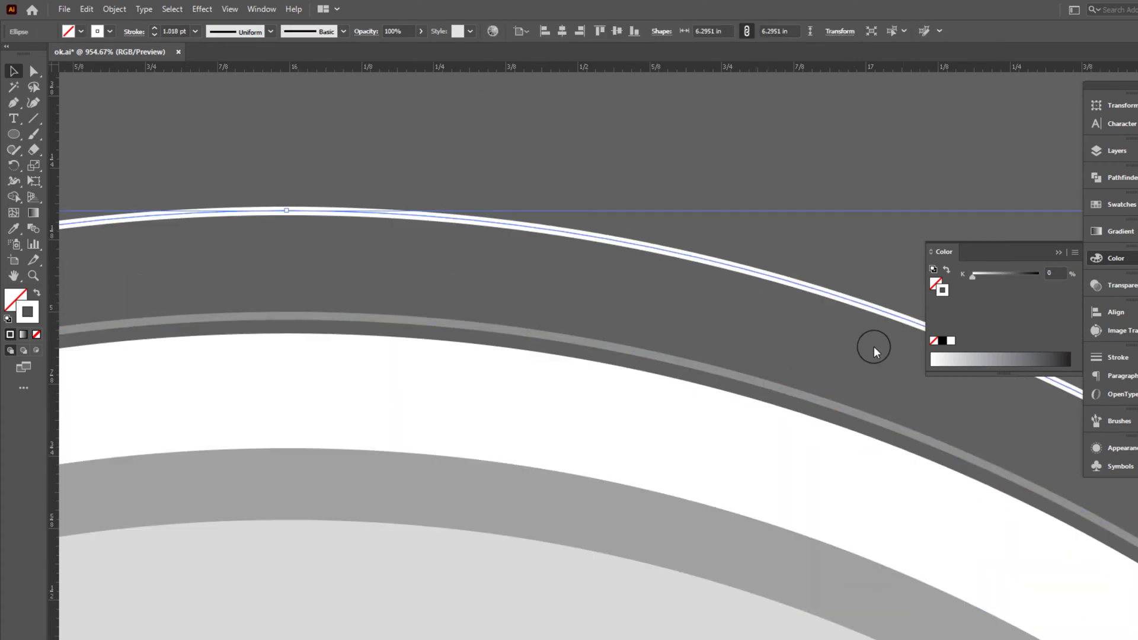
Step: Set the outer outline to 0% opacity and blend the two outlines together
left_click(1109, 286)
type("00")
key("Return")
left_click(863, 407)
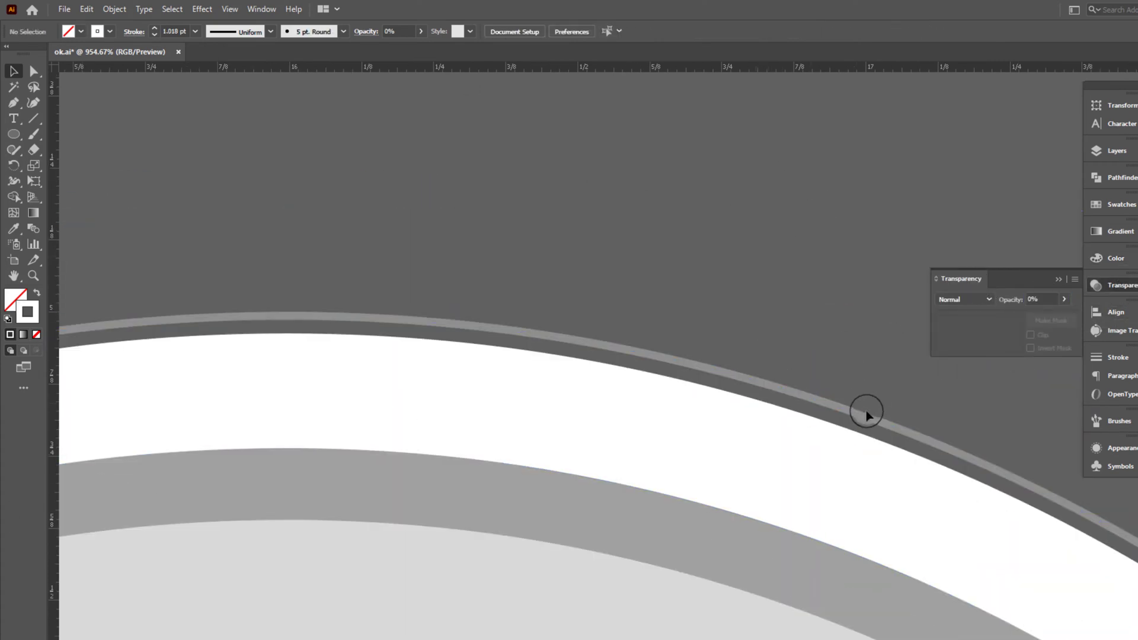
left_click(109, 8)
left_click(288, 347)
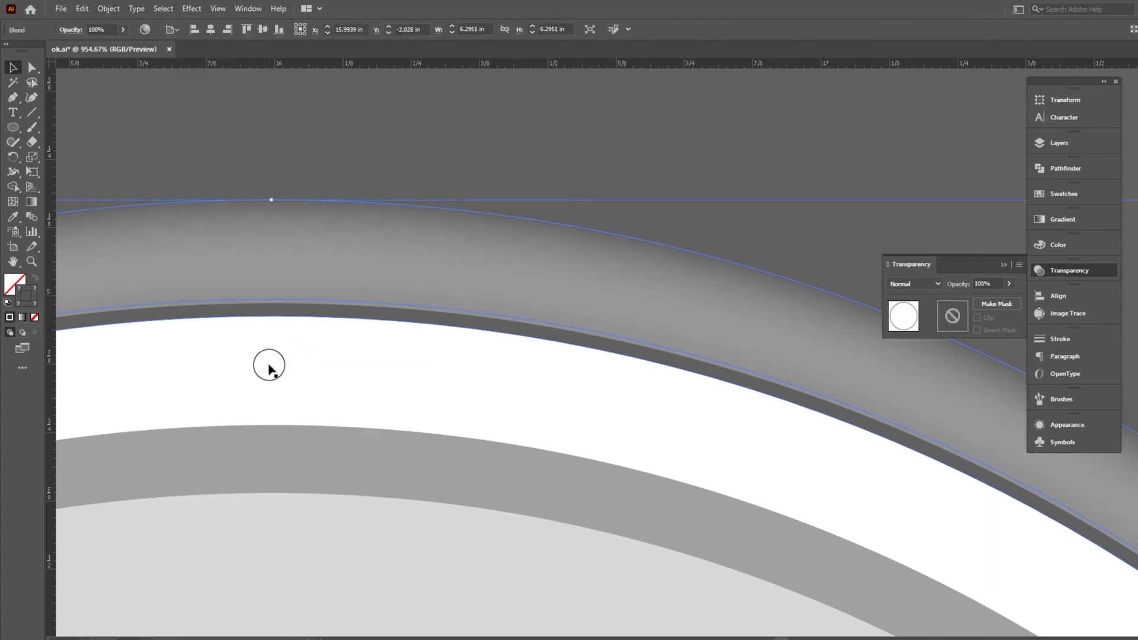
key("ctrl+minus")
key("ctrl+minus")
key("ctrl+minus")
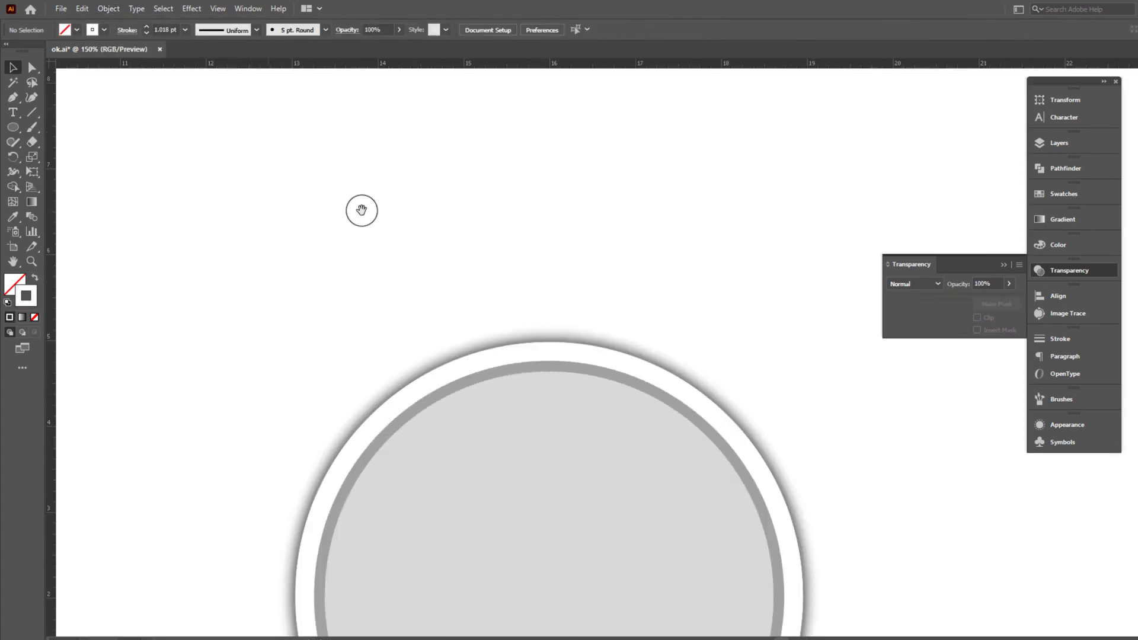
Step: Adjust the shadow blend and resize the inner circle slightly outward
left_click(709, 362)
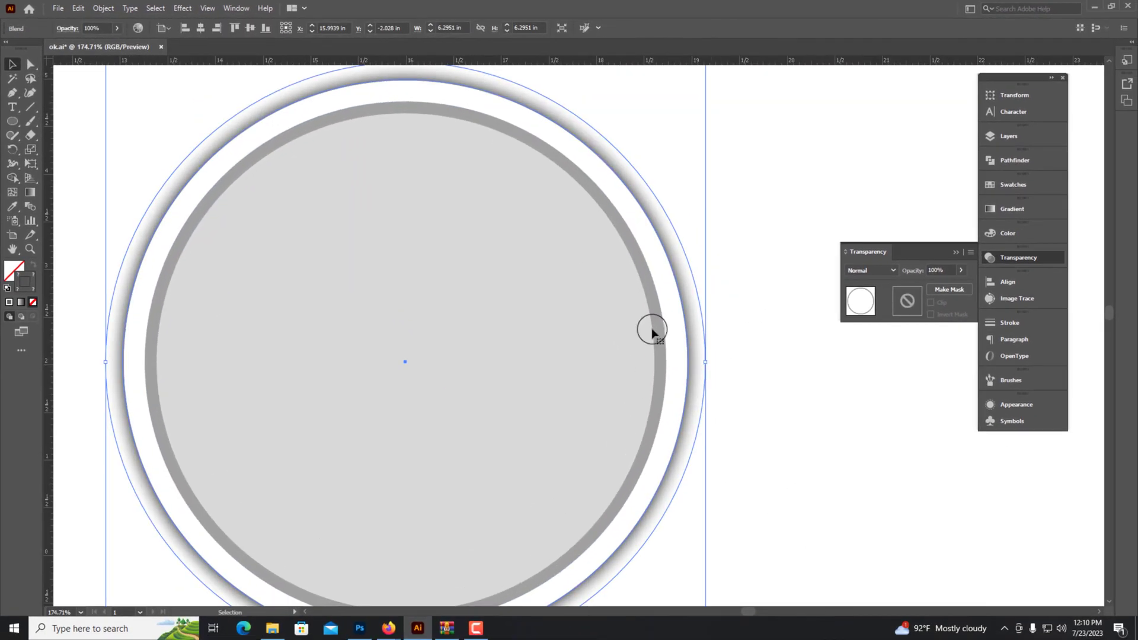
left_click(102, 8)
left_click(127, 146)
left_click(696, 402)
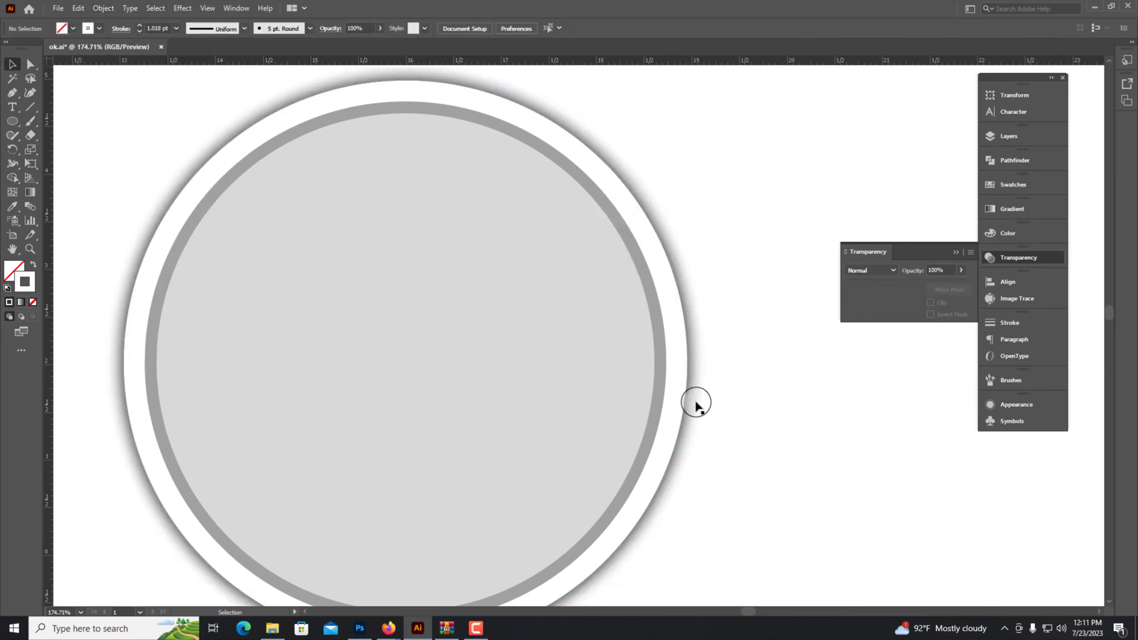
left_click_drag(681, 241, 766, 336)
scroll(730, 412, "down", 3)
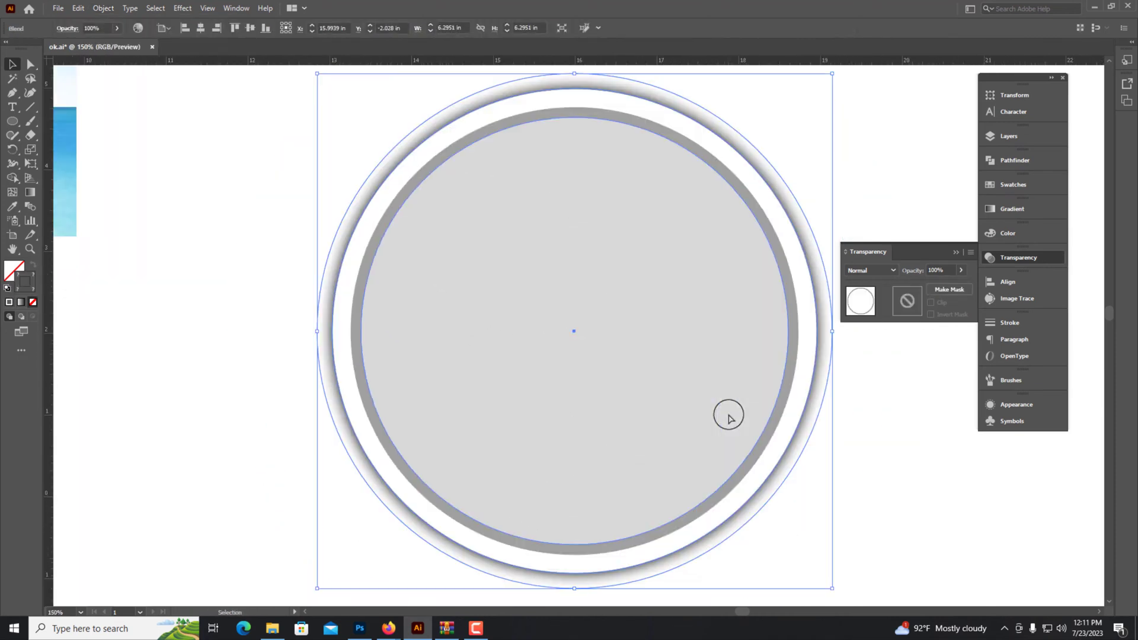
scroll(532, 339, "up", 1)
scroll(659, 325, "up", 2)
left_click(659, 325)
left_click_drag(662, 374, 665, 371)
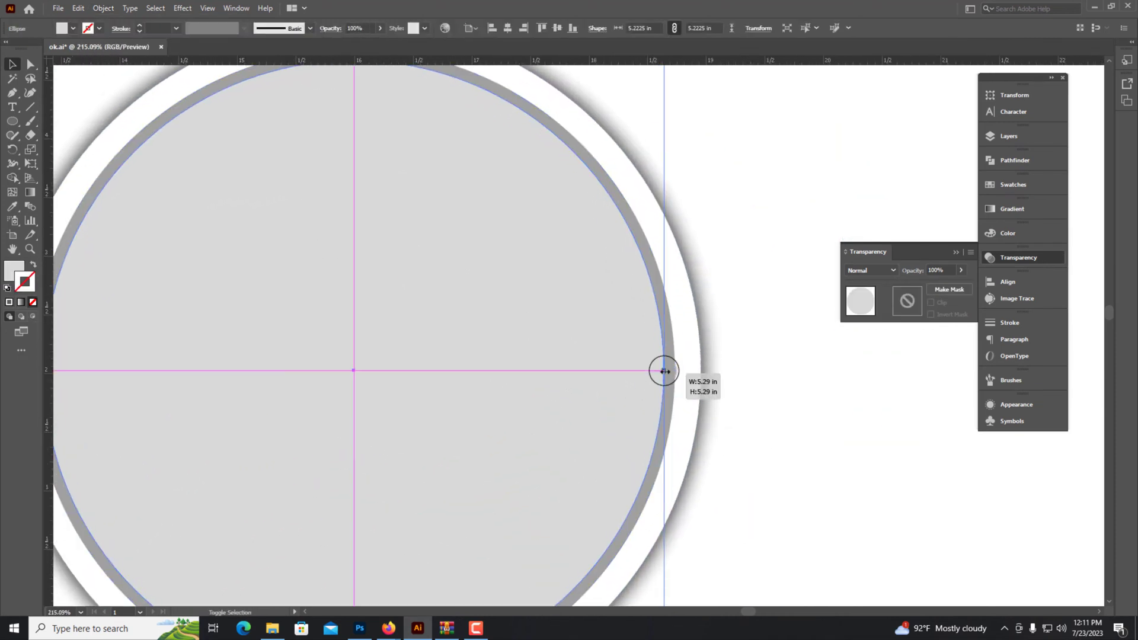
Step: Paste a copy of the circle in front and shrink the pasted ellipse inward
left_click(706, 399)
left_click(78, 8)
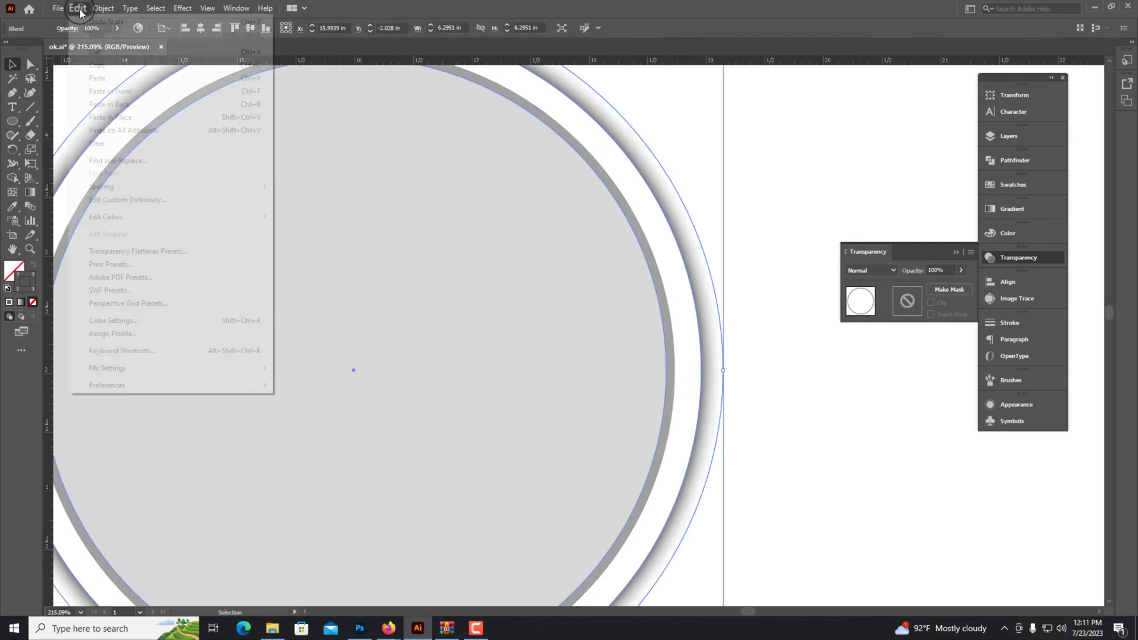
left_click(111, 90)
left_click_drag(723, 370, 687, 358)
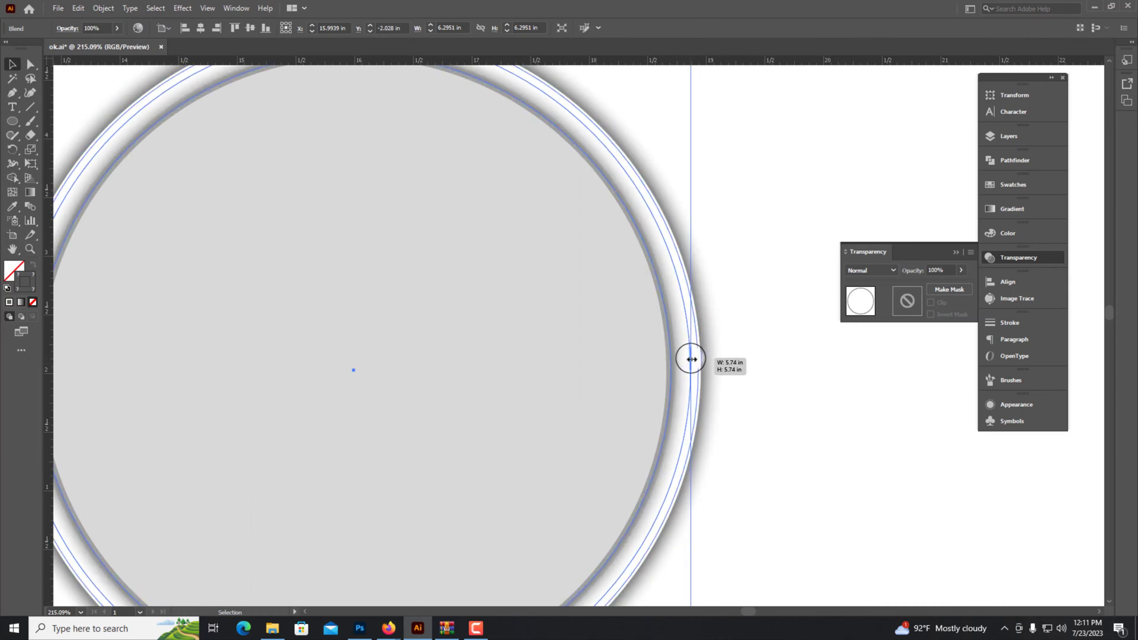
left_click(767, 358)
key("ctrl+minus")
left_click(498, 336)
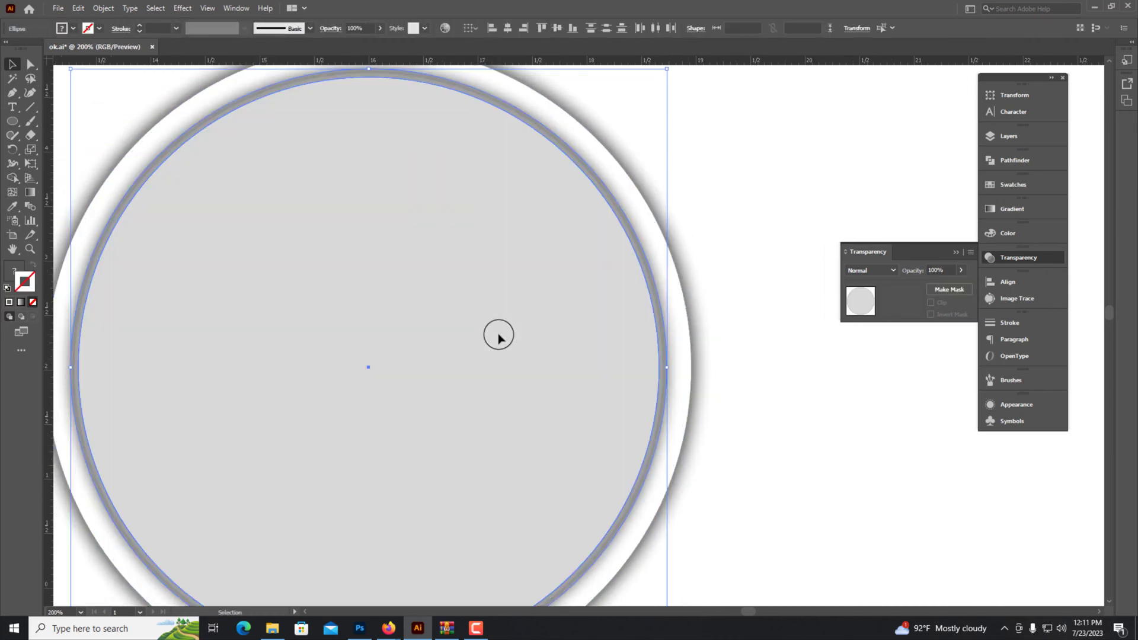
scroll(694, 394, "up", 3)
Step: Try lightening the inner grey circle's fill to 15% grey, then undo it
left_click(704, 365)
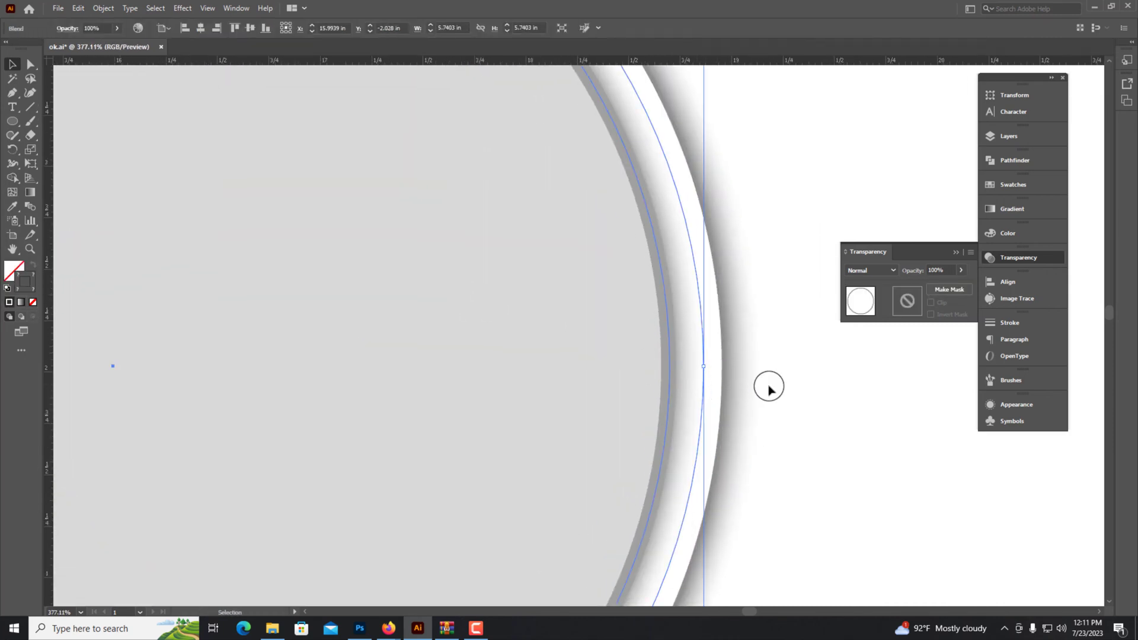
left_click(716, 372)
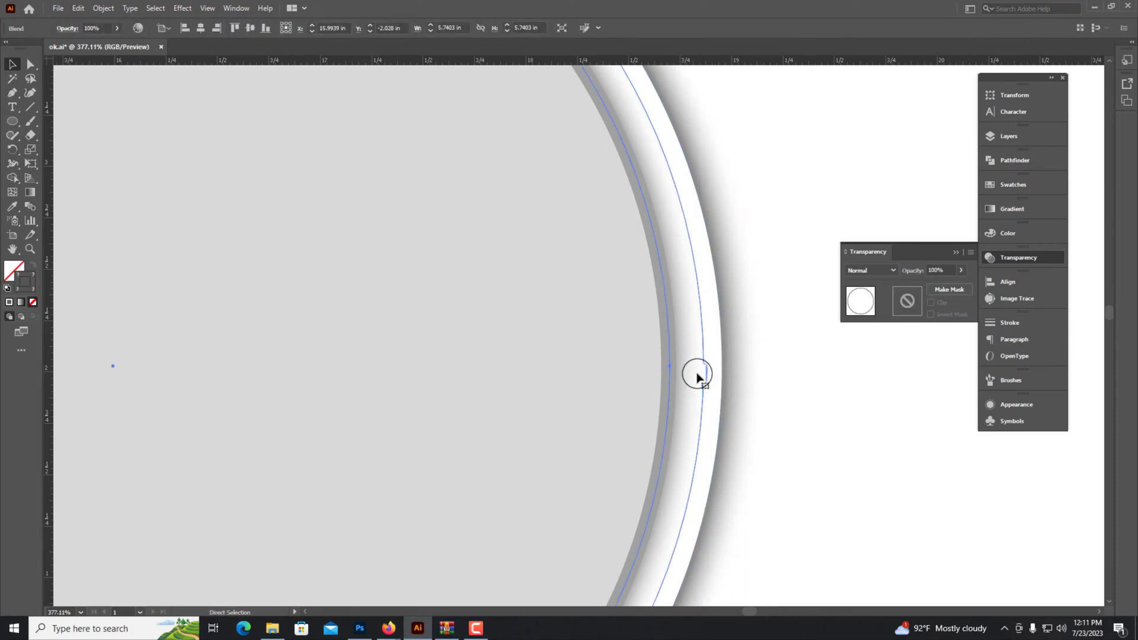
left_click(697, 375)
scroll(697, 409, "down", 3)
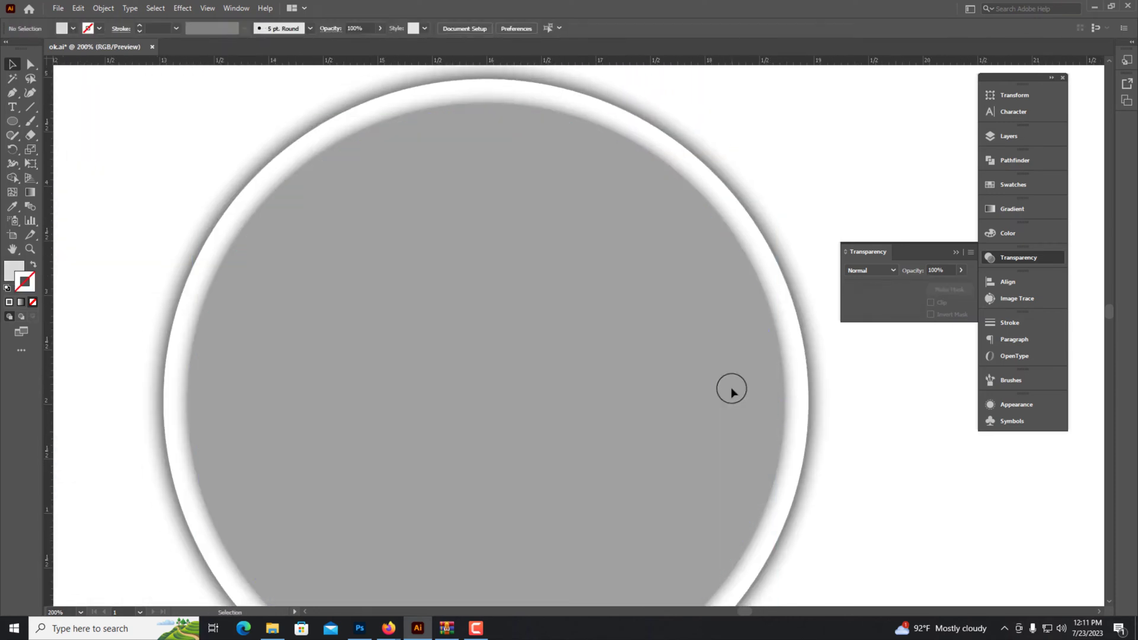
left_click(732, 386)
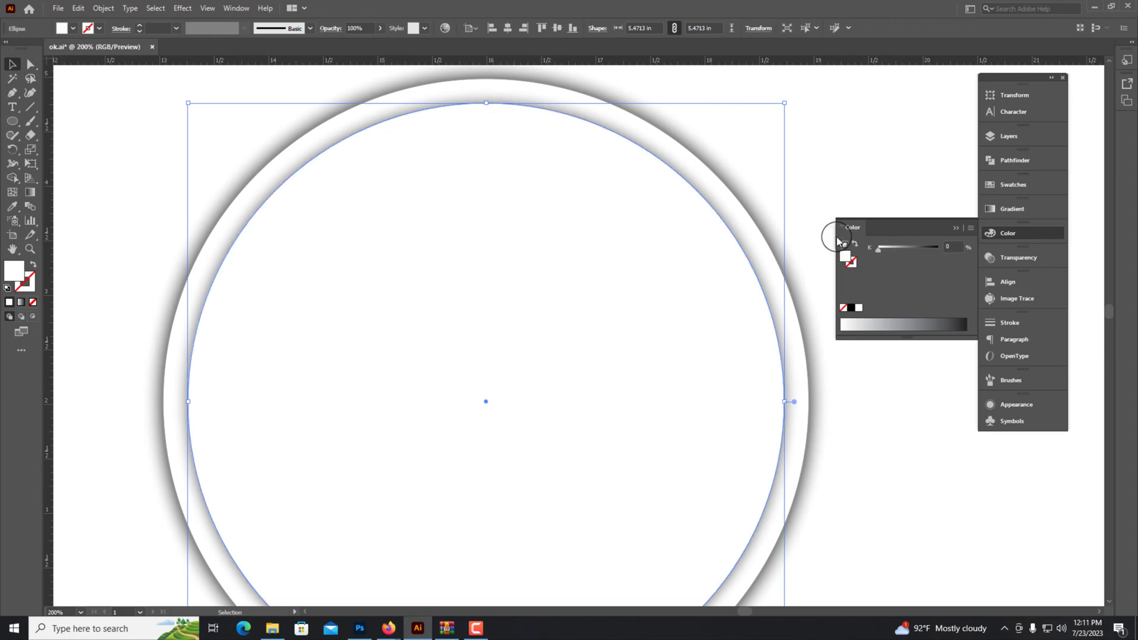
left_click(955, 480)
scroll(667, 464, "up", 3)
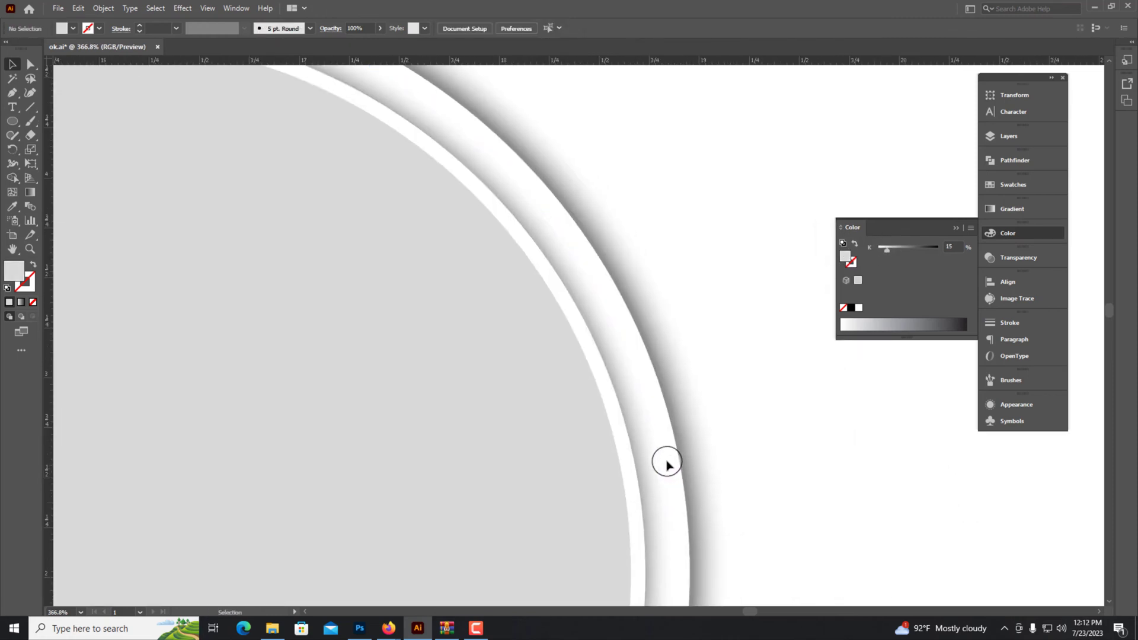
key("ctrl+z")
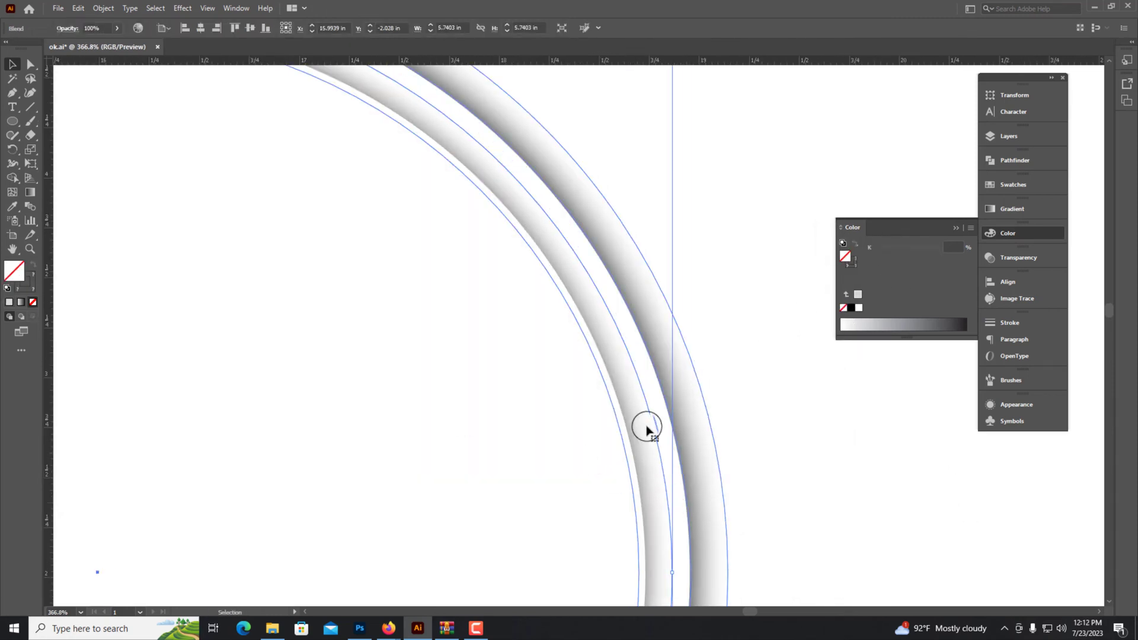
Step: Resize the white ellipse to fit the ring and view the whole double ring
left_click(534, 422)
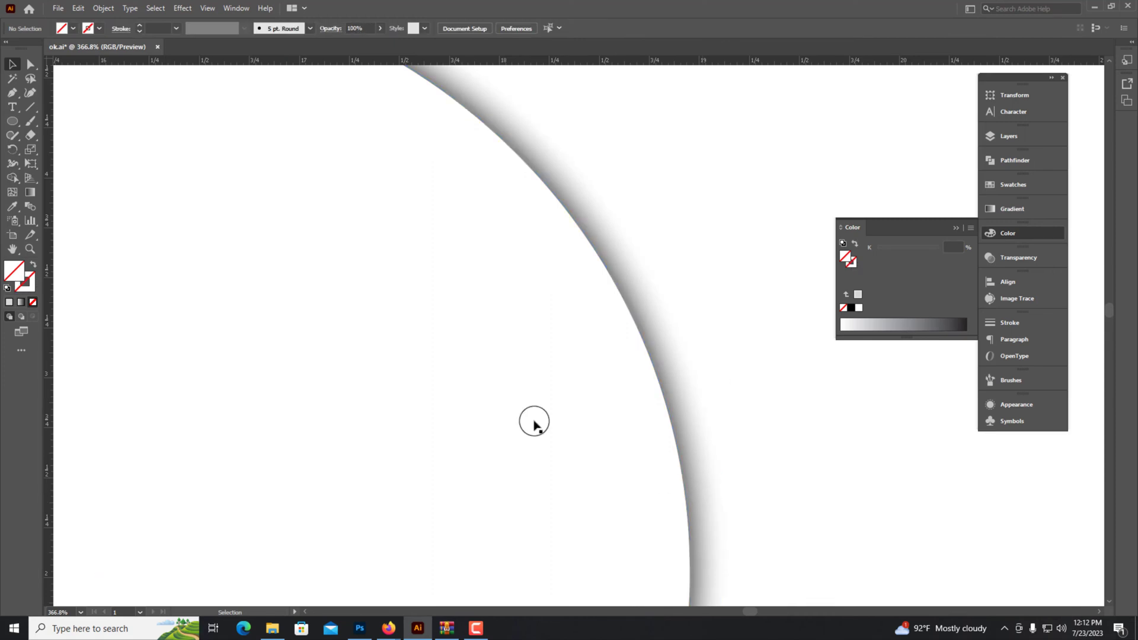
key("ctrl+minus")
key("ctrl+minus")
key("ctrl+minus")
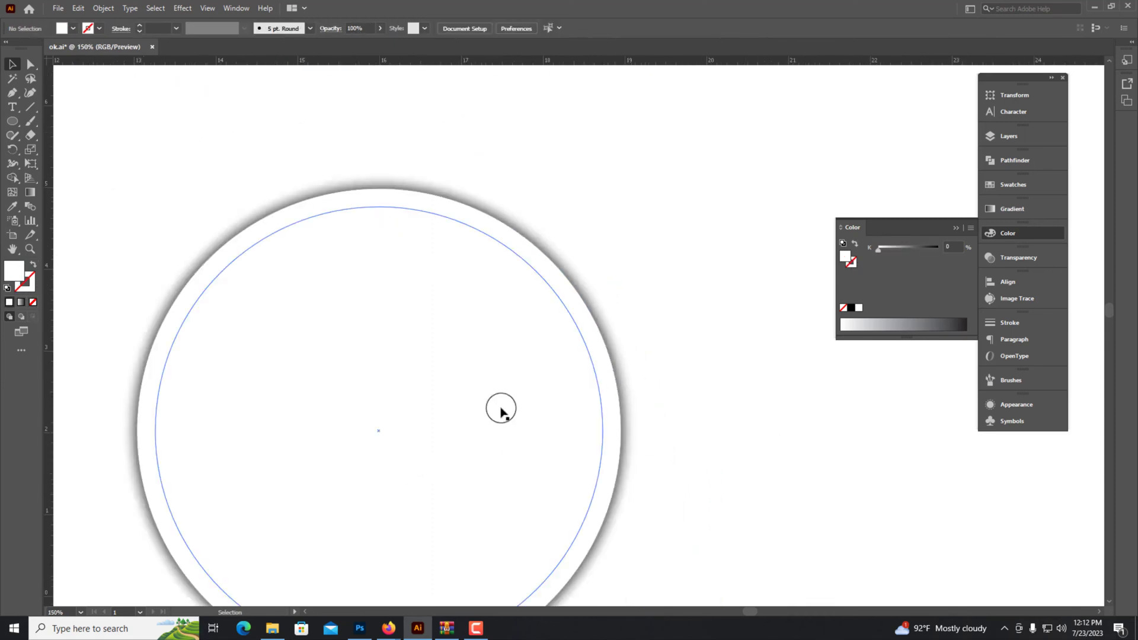
key("ctrl+z")
scroll(611, 391, "up", 3)
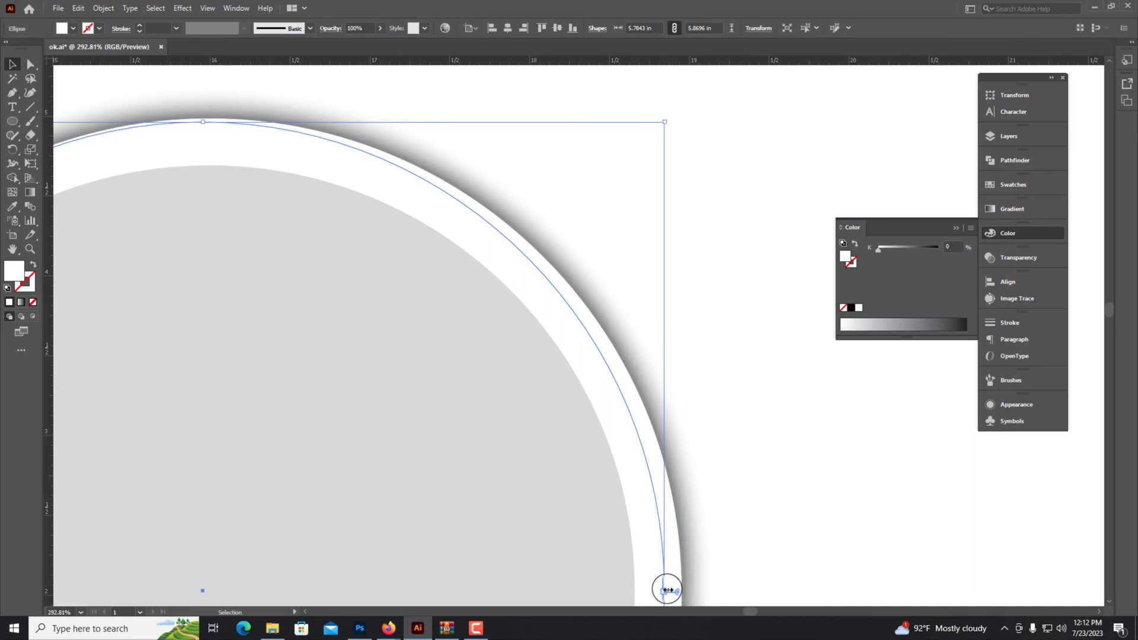
left_click_drag(667, 590, 680, 589)
key("ctrl+minus")
left_click(757, 482)
key("ctrl+minus")
key("ctrl+minus")
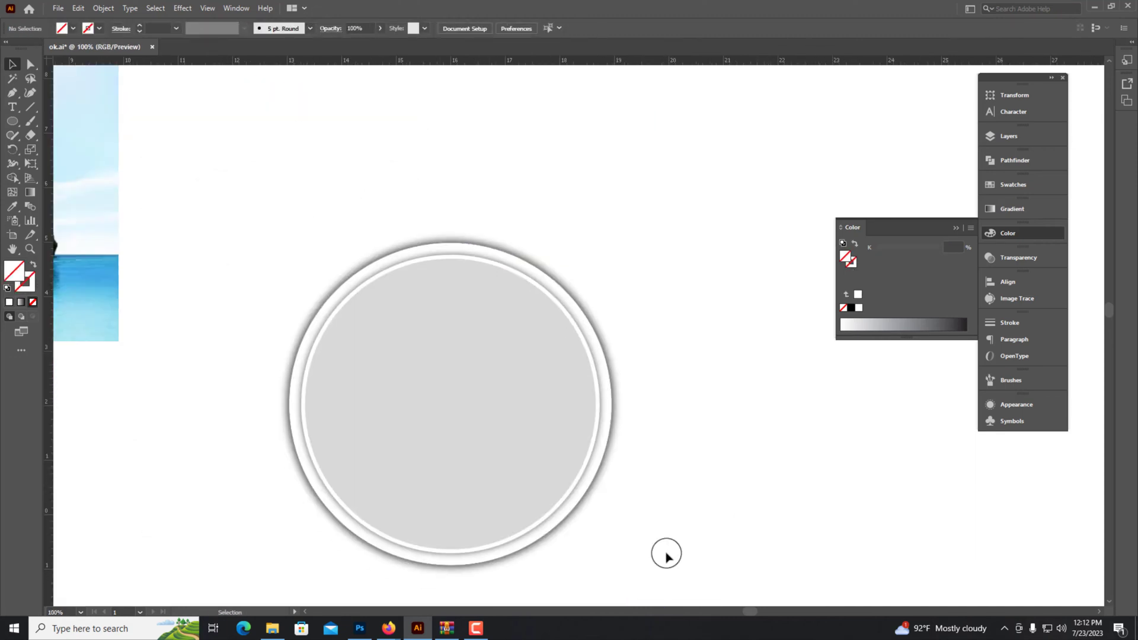
scroll(629, 521, "up", 3)
Step: Set the outer shadow blend's opacity to 50%
left_click(603, 488)
left_click(1028, 263)
type("50")
key("Return")
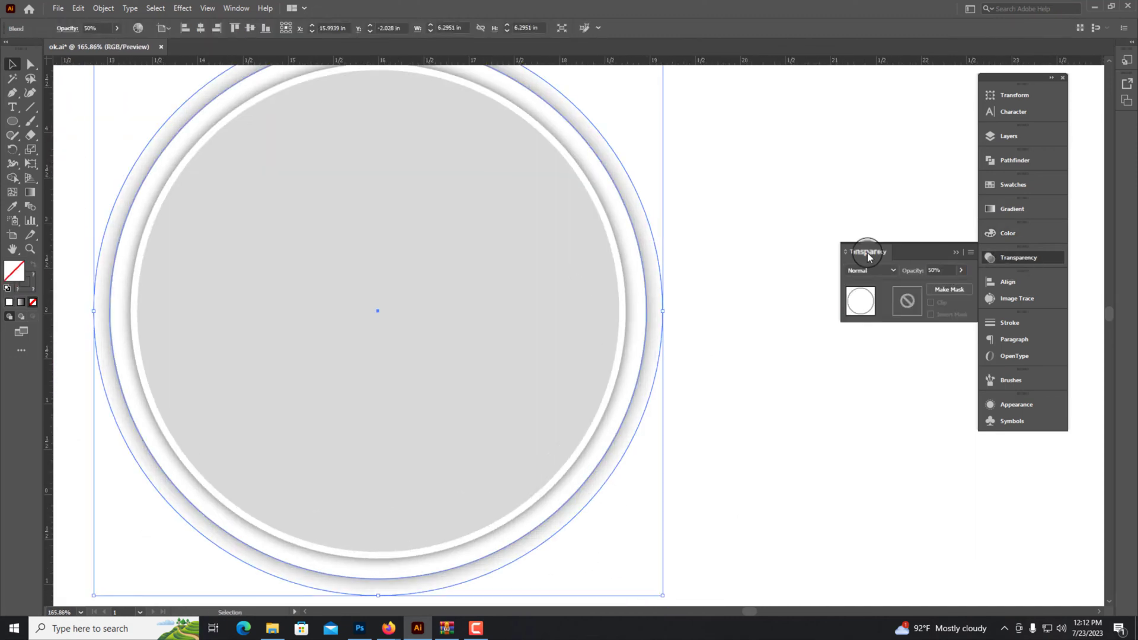
left_click(757, 406)
Step: Switch the shadow blend's mode to Multiply and select the frame's inner circle
scroll(656, 427, "up", 3)
left_click(656, 426)
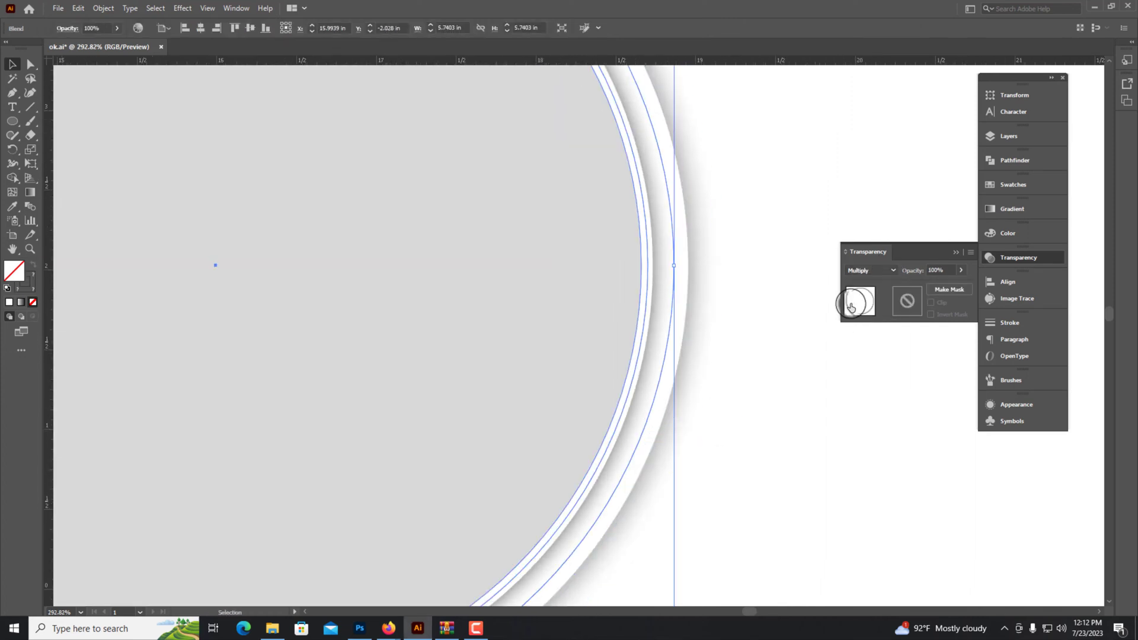
left_click(870, 271)
left_click(861, 298)
scroll(788, 407, "down", 3)
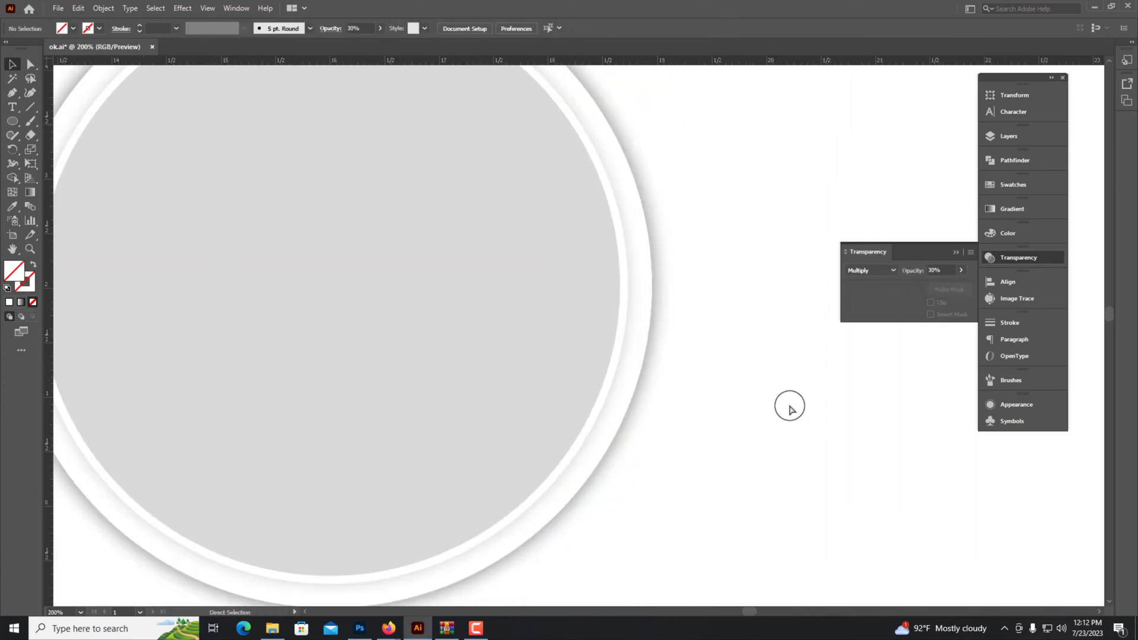
scroll(727, 429, "down", 2)
left_click(478, 328)
scroll(479, 369, "down", 3)
scroll(592, 332, "up", 3)
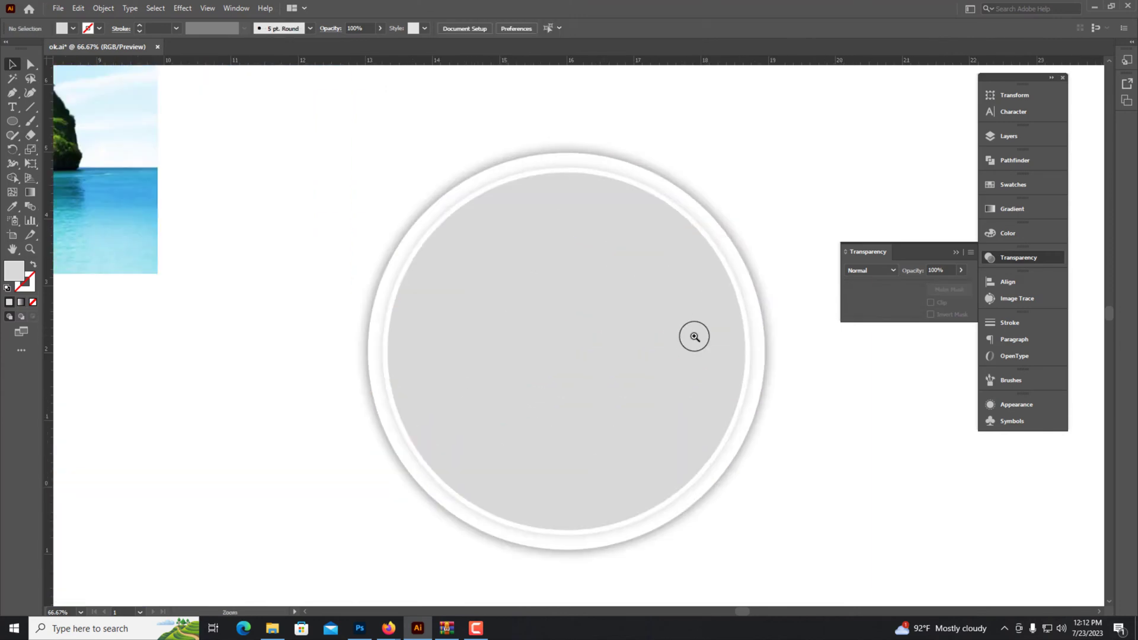
Step: Remove the inner circle's fill and select the whole circle frame
key("v")
key("shift+x")
left_click(1016, 138)
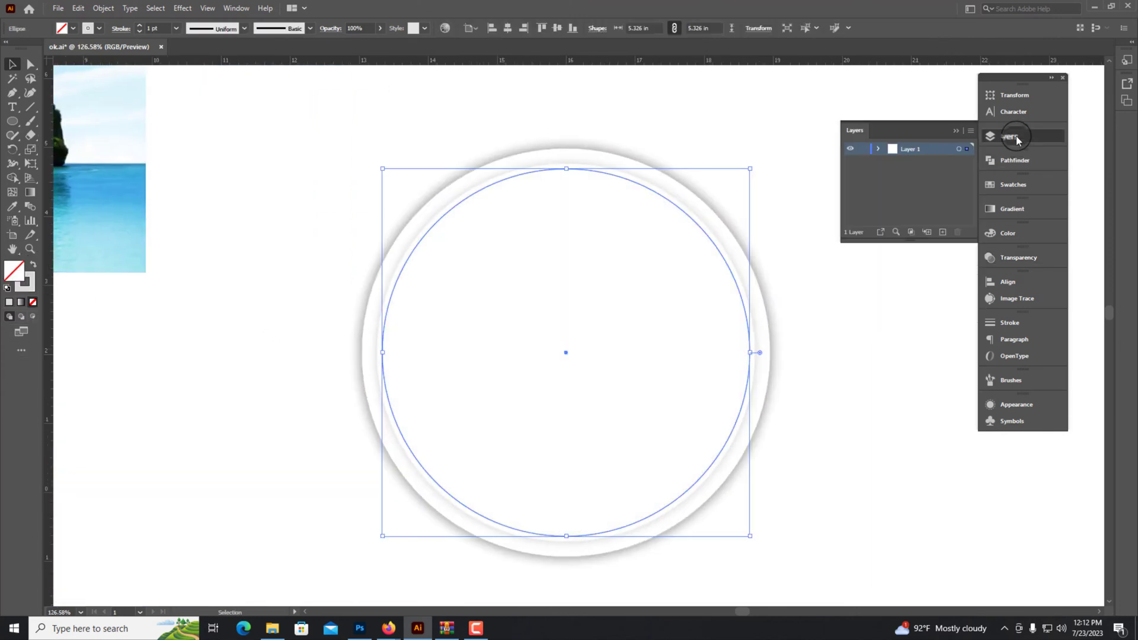
left_click(1008, 233)
key("ctrl+a")
Step: Duplicate the frame to the right, shrink it, and nestle it against the large circle
scroll(691, 445, "down", 3)
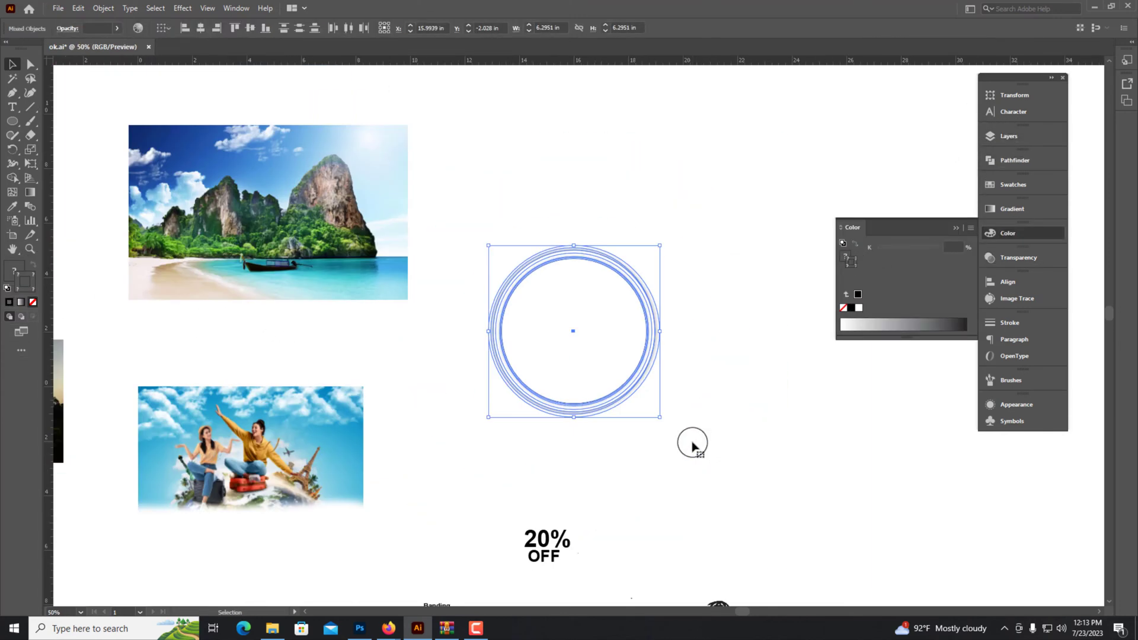
scroll(691, 445, "down", 1)
mouse_move(371, 414)
left_mouse_down()
mouse_move(489, 413)
mouse_move(491, 465)
left_mouse_up()
scroll(490, 465, "up", 2)
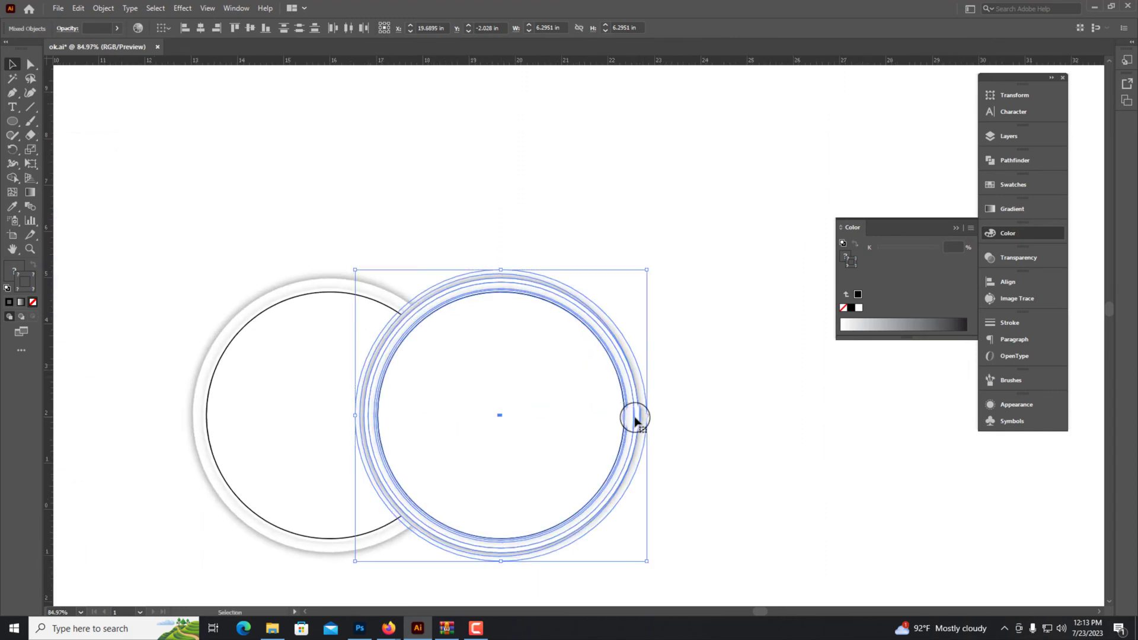
left_click_drag(635, 415, 570, 399)
left_click_drag(465, 421, 488, 455)
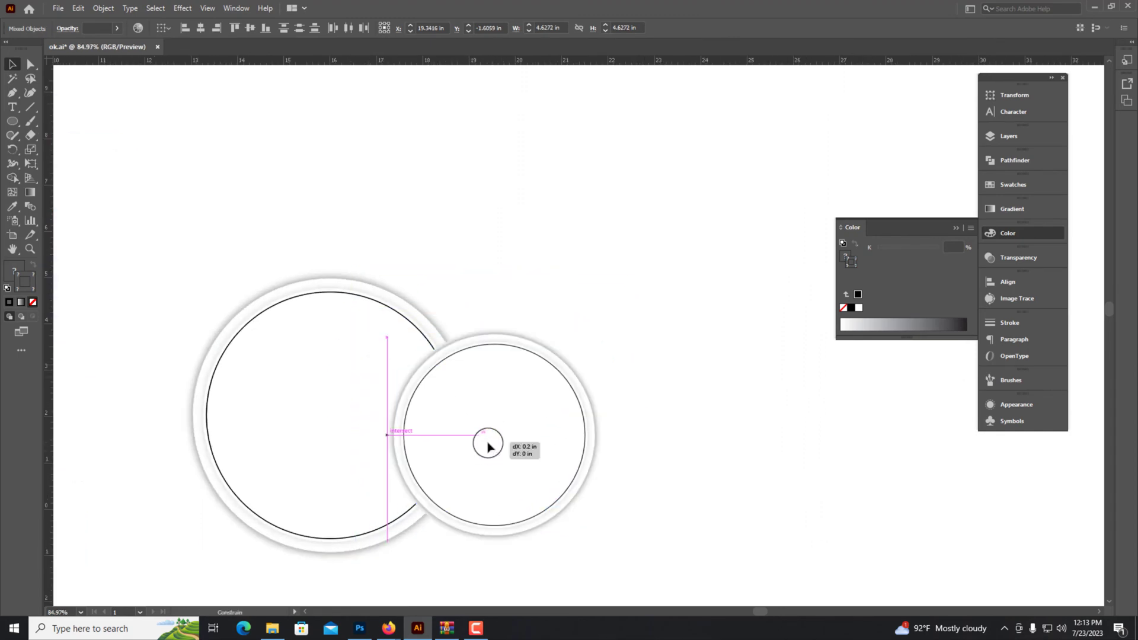
Step: Copy the small frame to the left side of the large circle
scroll(661, 332, "left", 5)
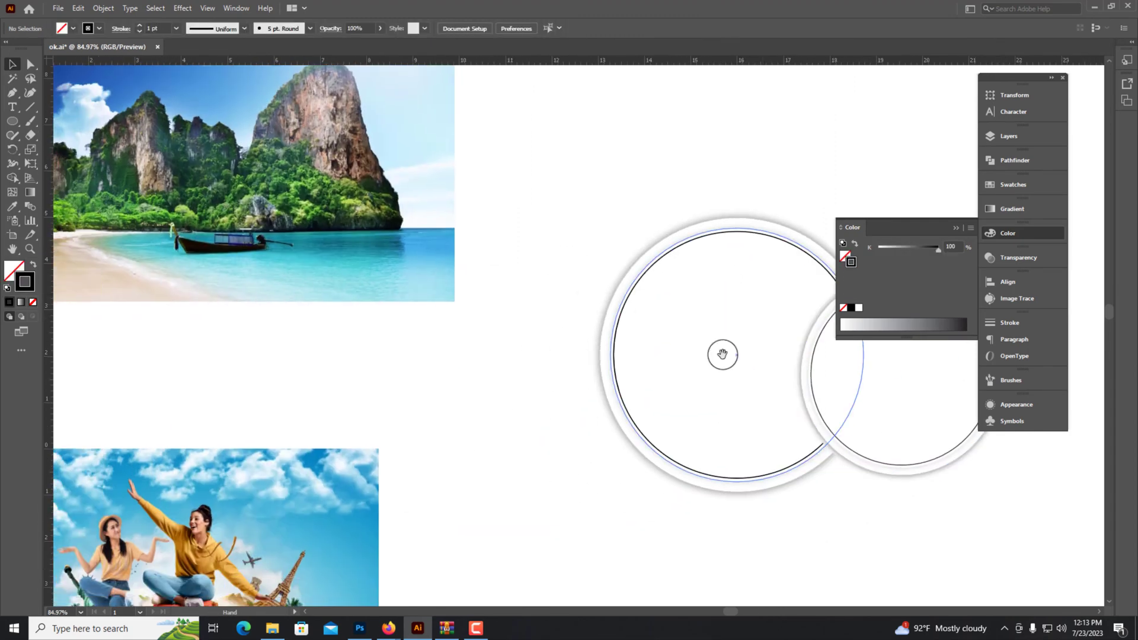
scroll(686, 261, "right", 2)
mouse_move(767, 396)
left_mouse_down()
mouse_move(388, 397)
mouse_move(432, 394)
left_mouse_up()
scroll(406, 522, "down", 3)
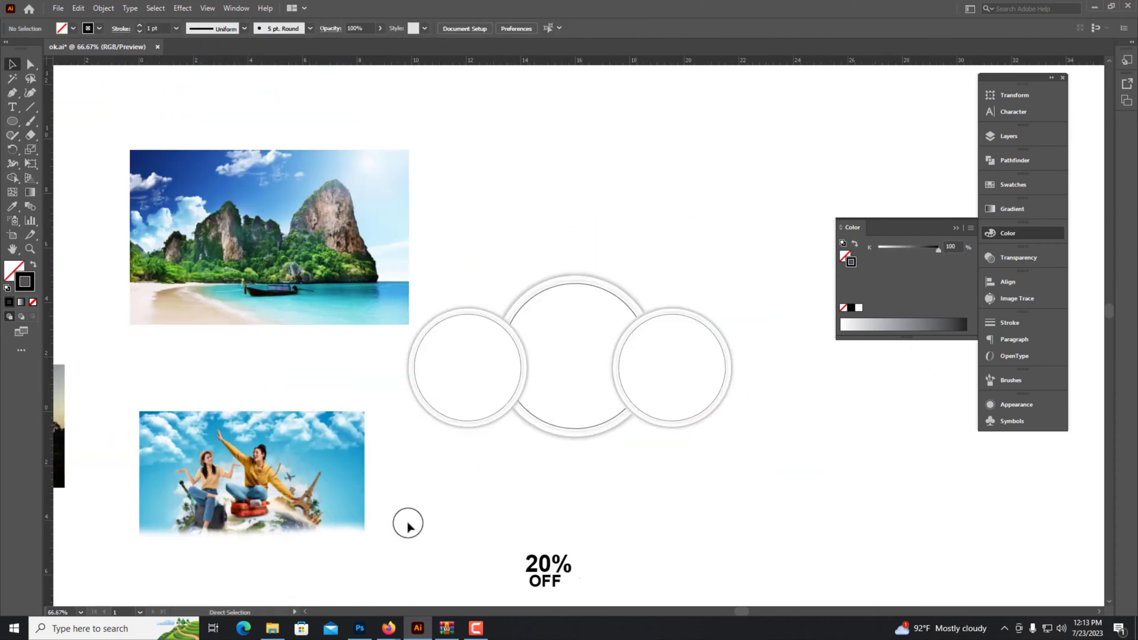
scroll(549, 201, "up", 4)
left_click(574, 354)
left_click(440, 218)
left_click(579, 374)
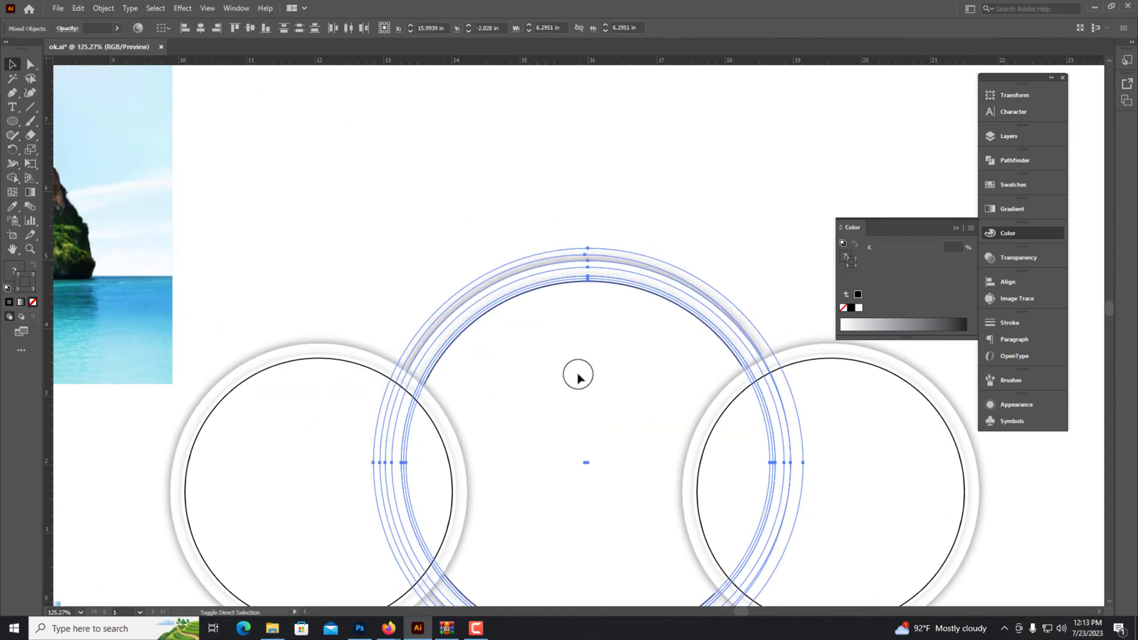
left_click(445, 208)
key("ctrl+minus")
scroll(453, 289, "down", 3)
scroll(590, 380, "up", 1)
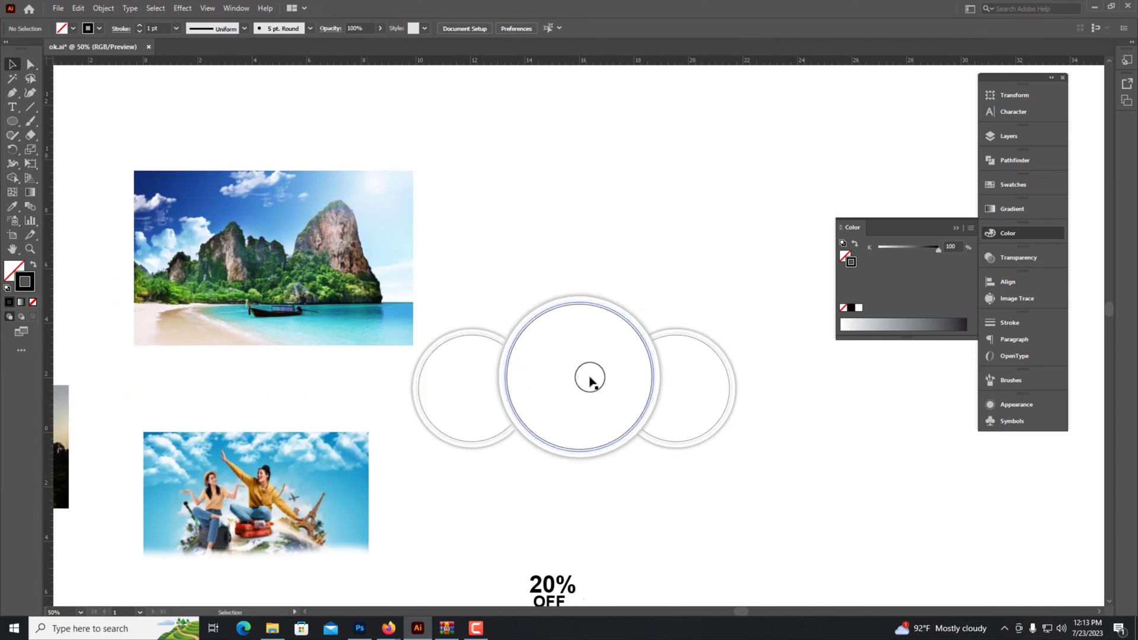
Step: Move the landscape photo aside and place the palm-beach photo over the middle circle
left_click(711, 399)
left_click_drag(711, 399, 730, 184)
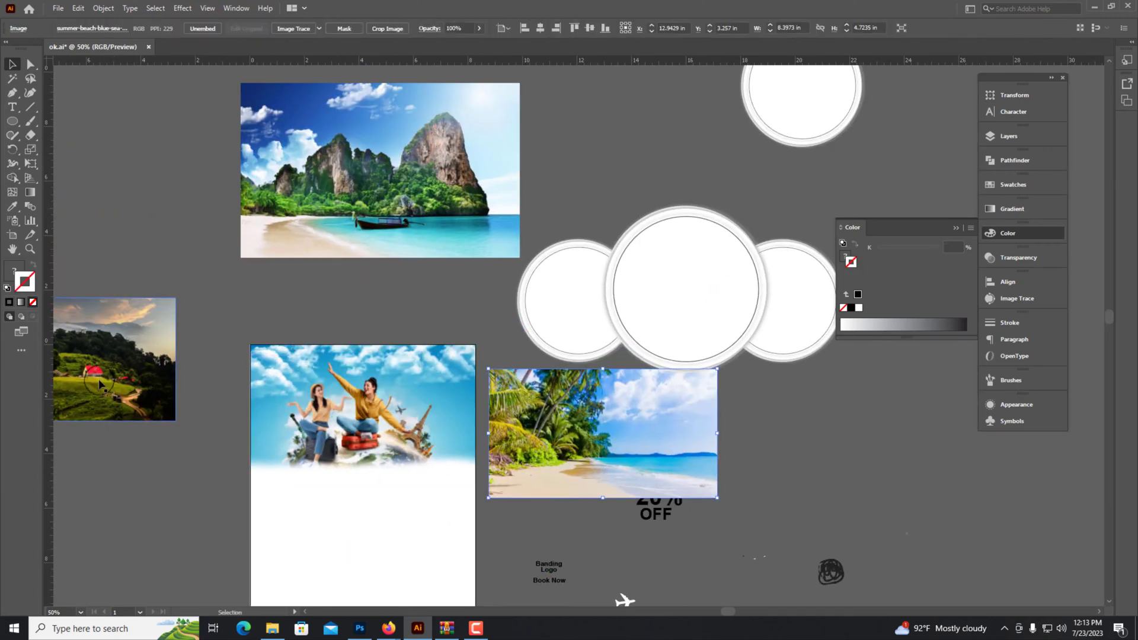
left_click_drag(99, 384, 773, 467)
scroll(774, 467, "right", 3)
left_click_drag(320, 238, 349, 253)
left_click_drag(425, 470, 548, 326)
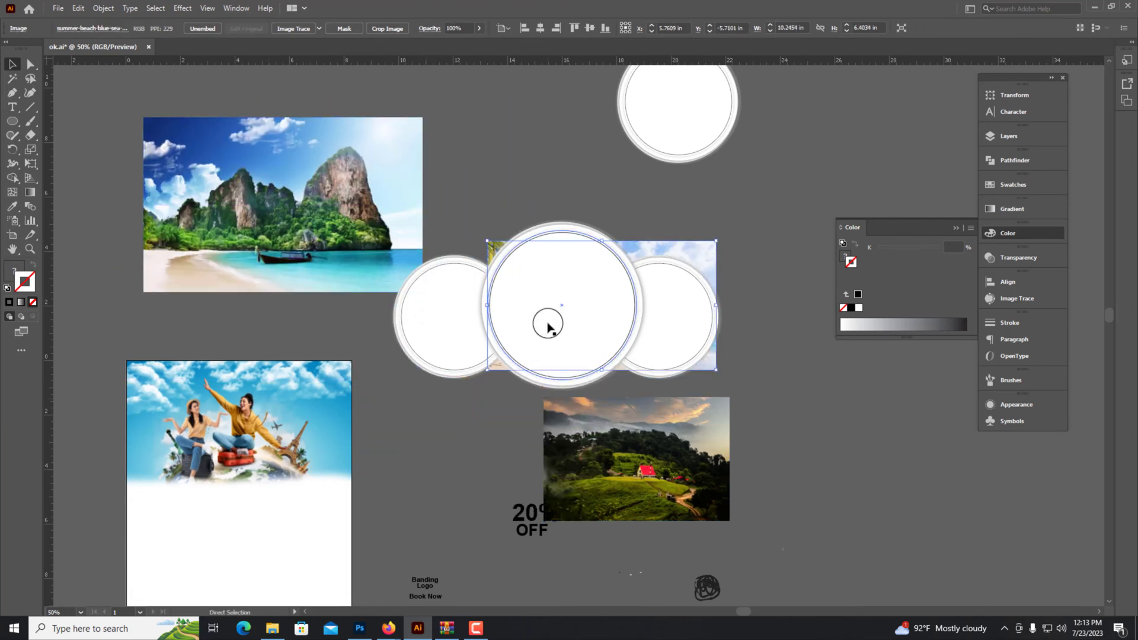
Step: Bring the palm-beach photo forward and size it to cover the middle circle
key("ctrl+plus")
key("ctrl+plus")
key("ctrl+plus")
key("ctrl+shift+bracketright")
left_click_drag(497, 488, 481, 442)
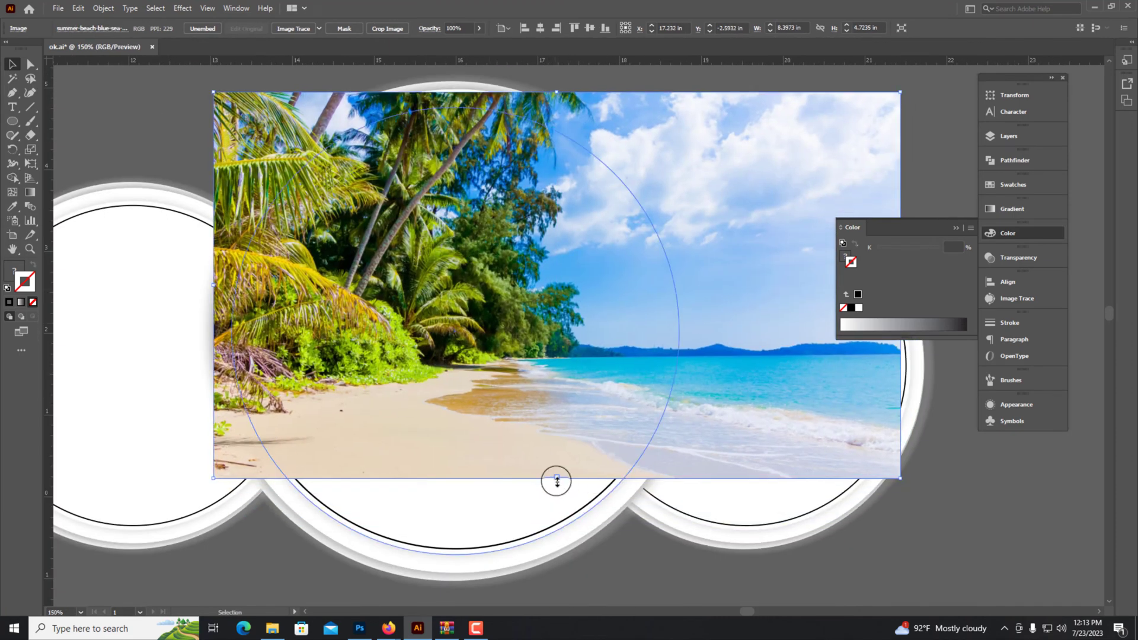
left_click_drag(556, 478, 542, 552)
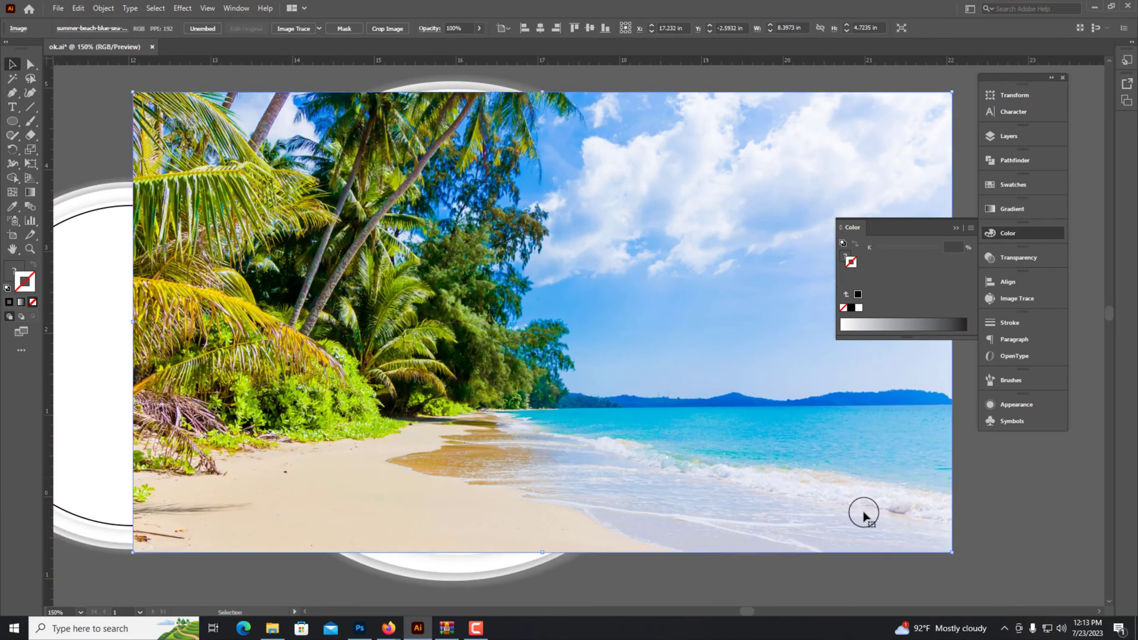
left_click_drag(951, 552, 830, 563)
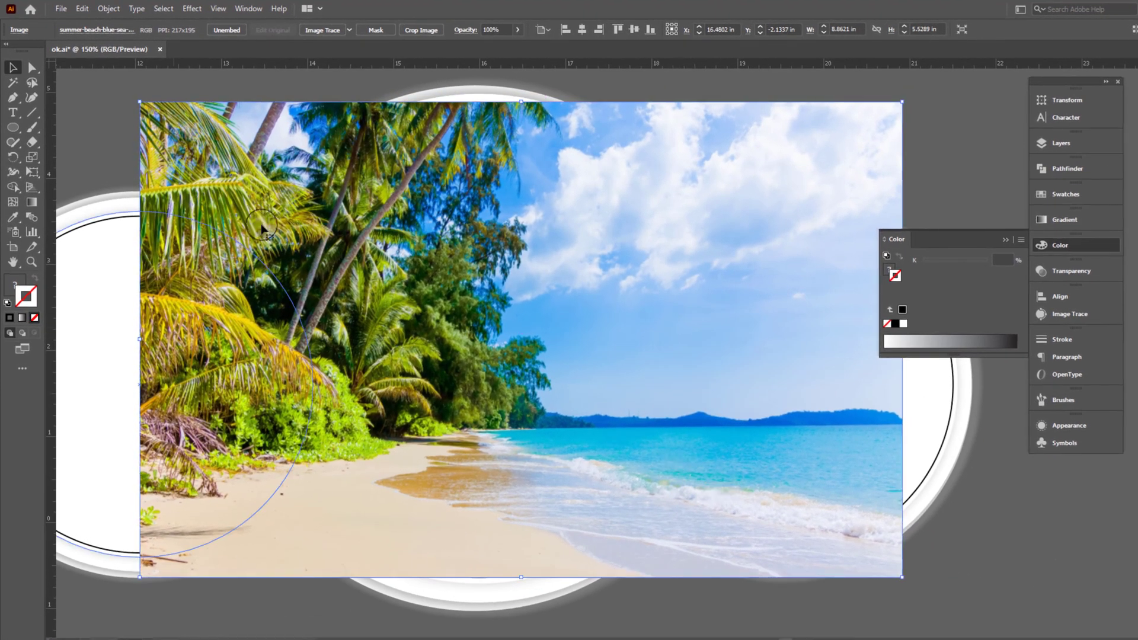
Step: Select the large middle circle in outline view and bring it in front of the photo
key("ctrl+y")
left_click(673, 224)
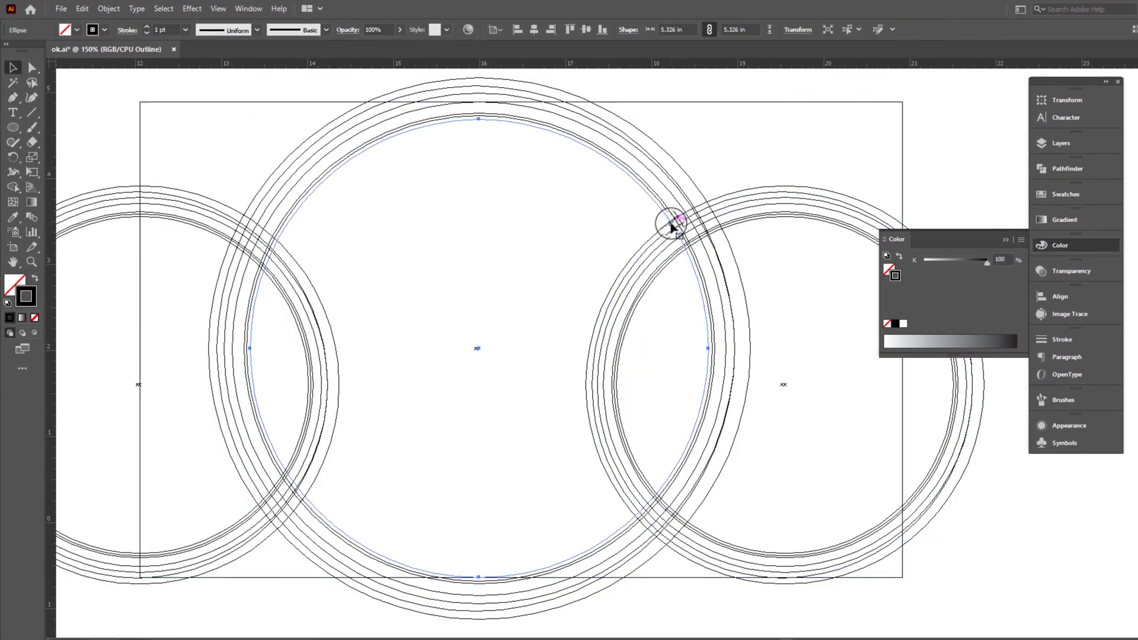
key("ctrl+y")
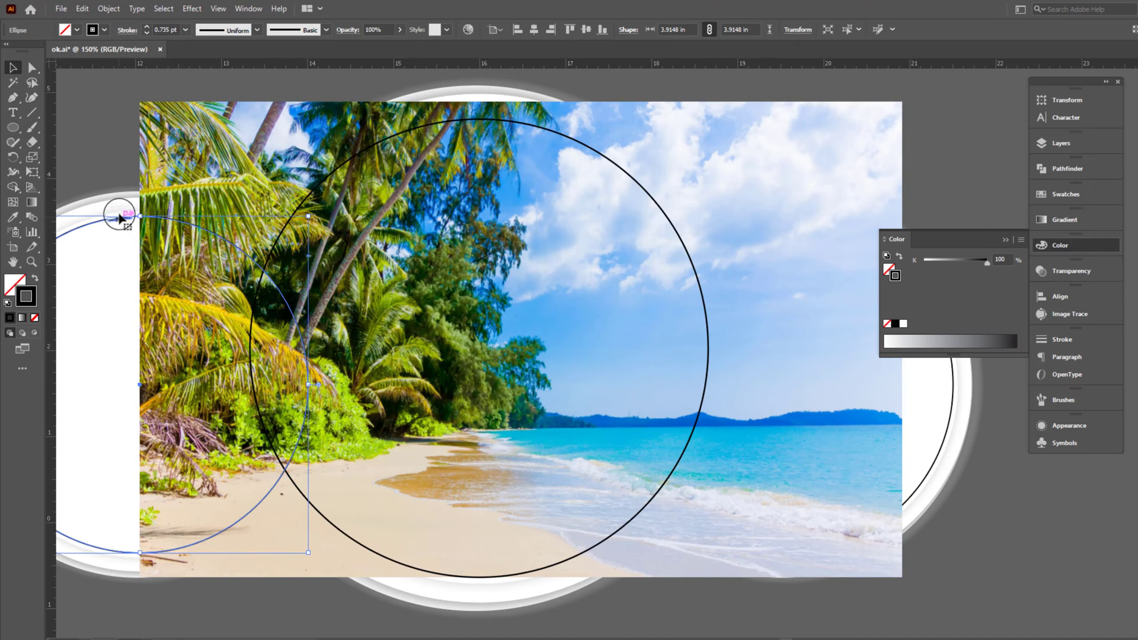
right_click(948, 438)
left_click(838, 338)
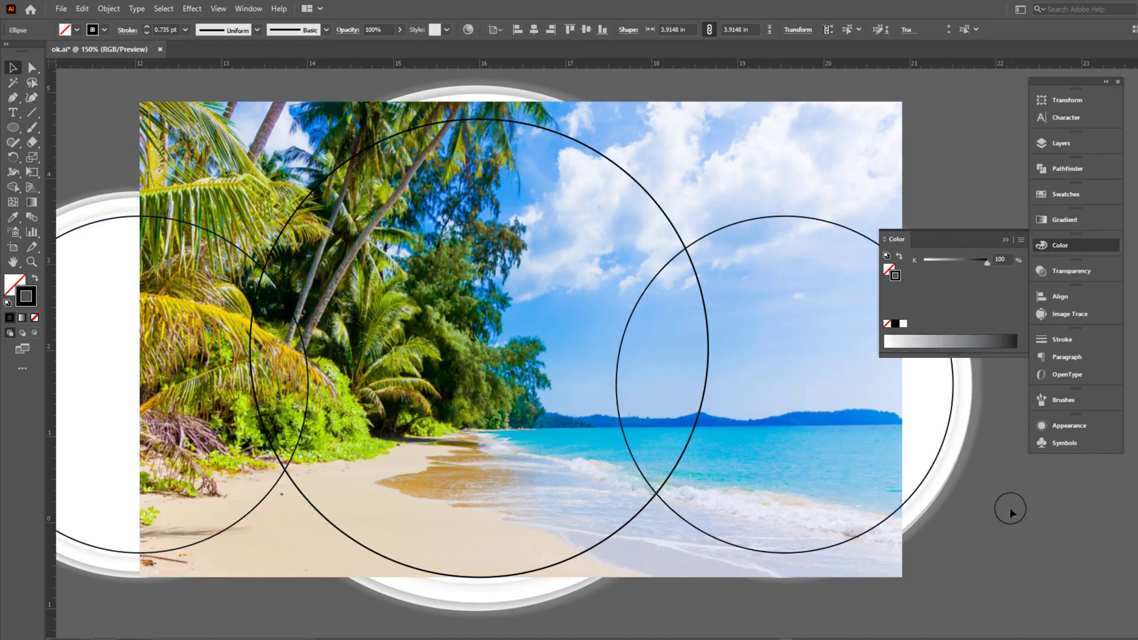
Step: Select the photo with the middle circle and make a clipping mask
left_click(1008, 508)
left_click(684, 303, "shift")
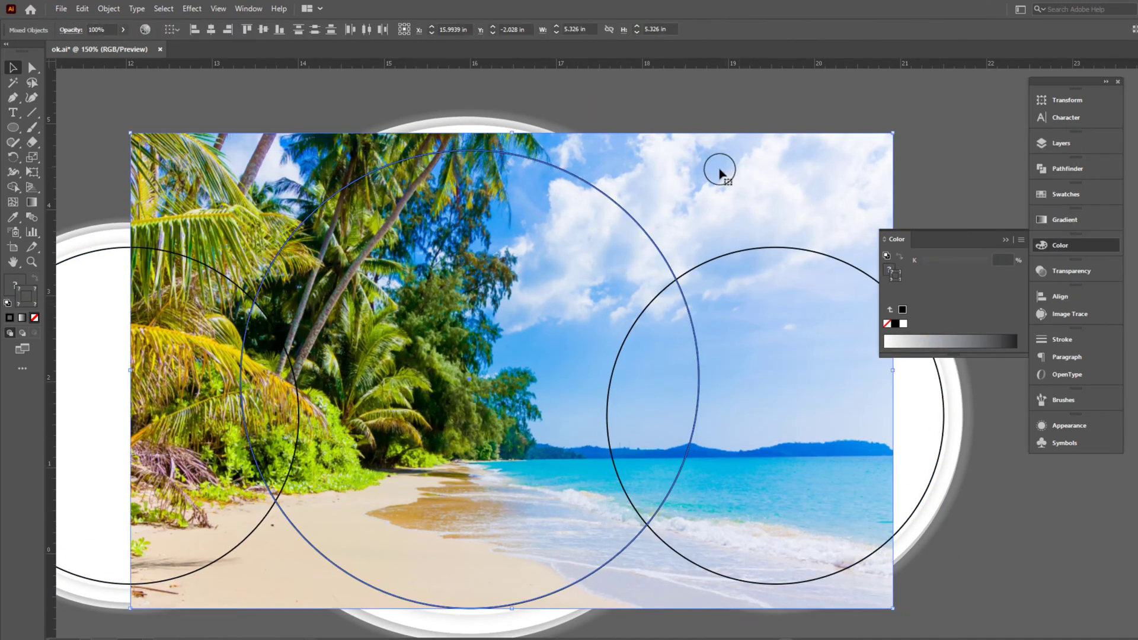
right_click(719, 172)
left_click(771, 278)
Step: Place the landscape photo beside the left circle and bring it to the front
scroll(737, 216, "down", 3)
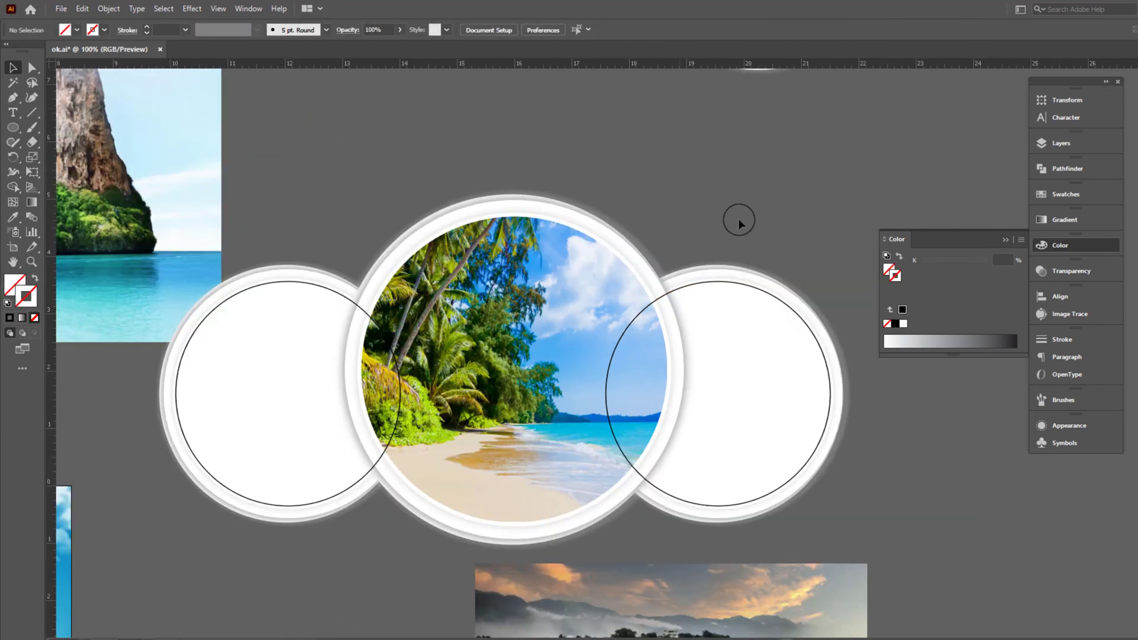
scroll(665, 280, "up", 5)
scroll(662, 284, "down", 5)
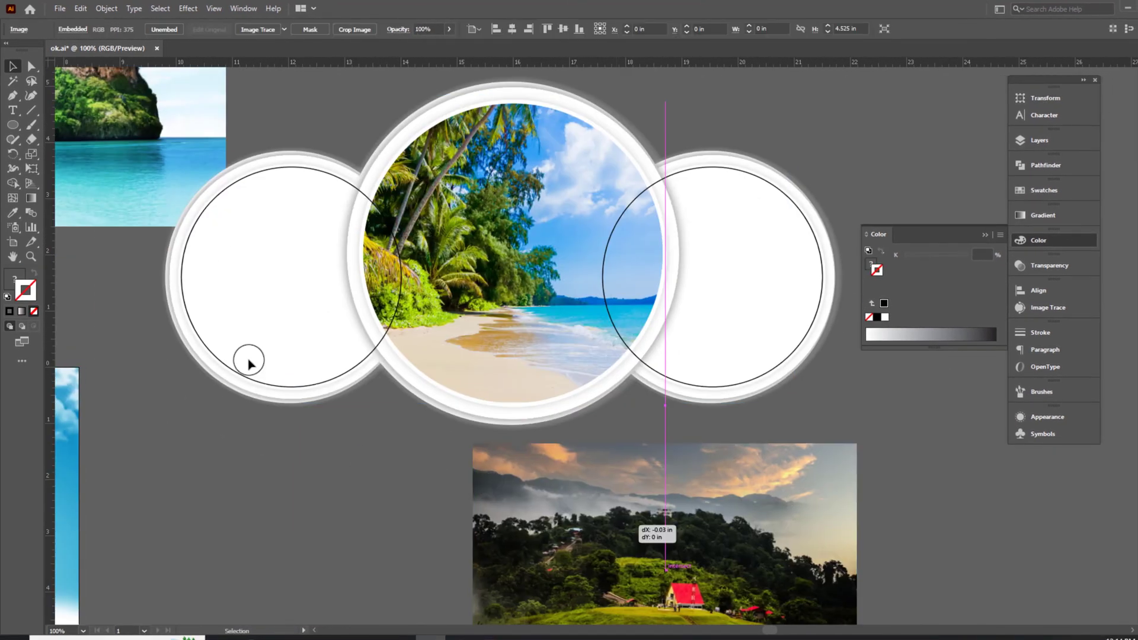
left_click_drag(249, 363, 274, 389)
key("ctrl+shift+bracketright")
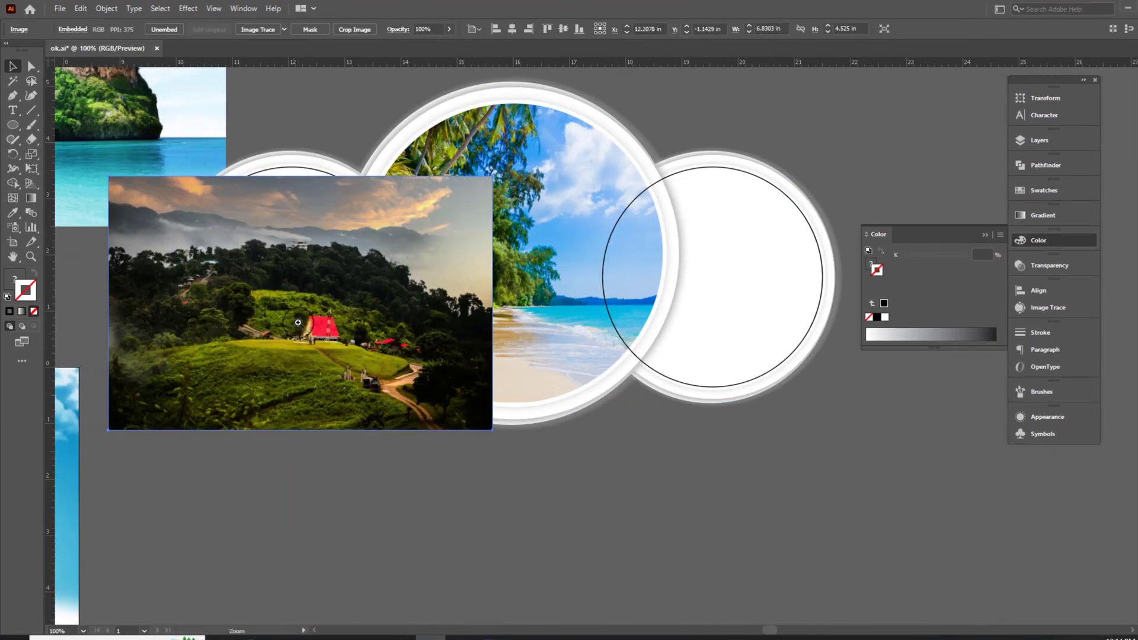
scroll(274, 389, "up", 2)
key("ctrl+y")
left_click(475, 452)
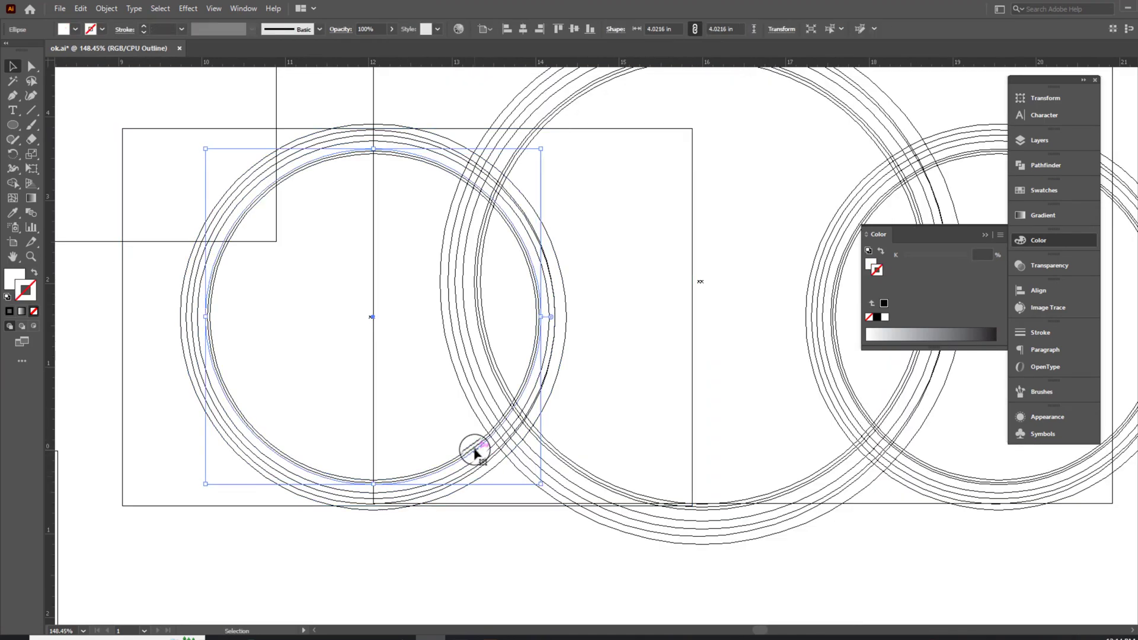
key("ctrl+y")
Step: Clip the sunset hillside photo inside the left circle with a clipping mask
key("ctrl+3")
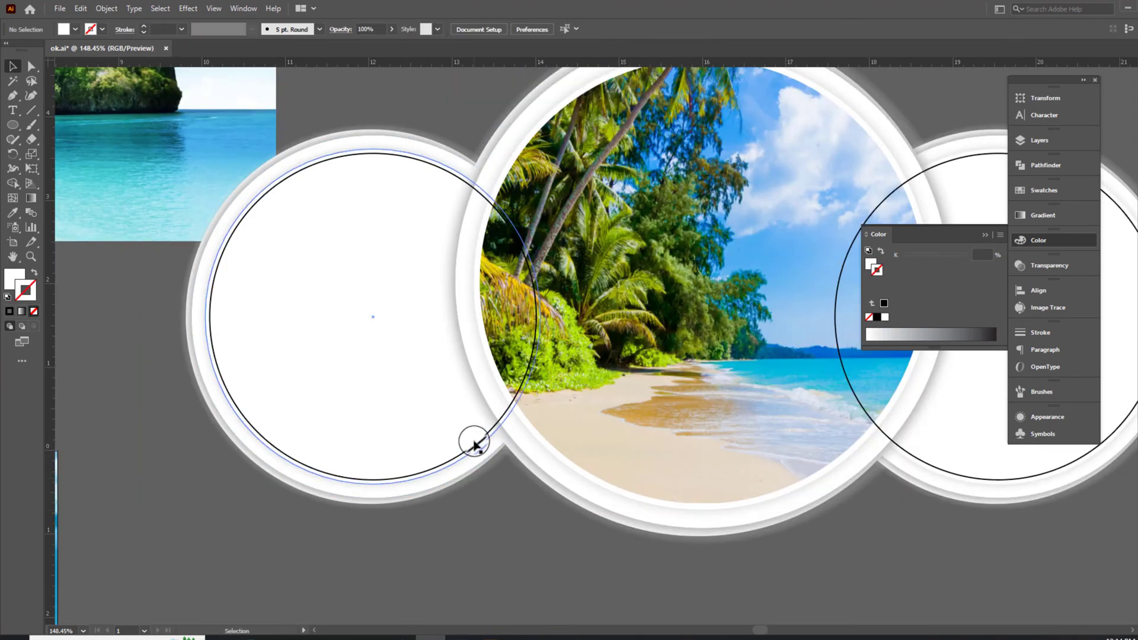
left_click(478, 448)
key("ctrl+alt+3")
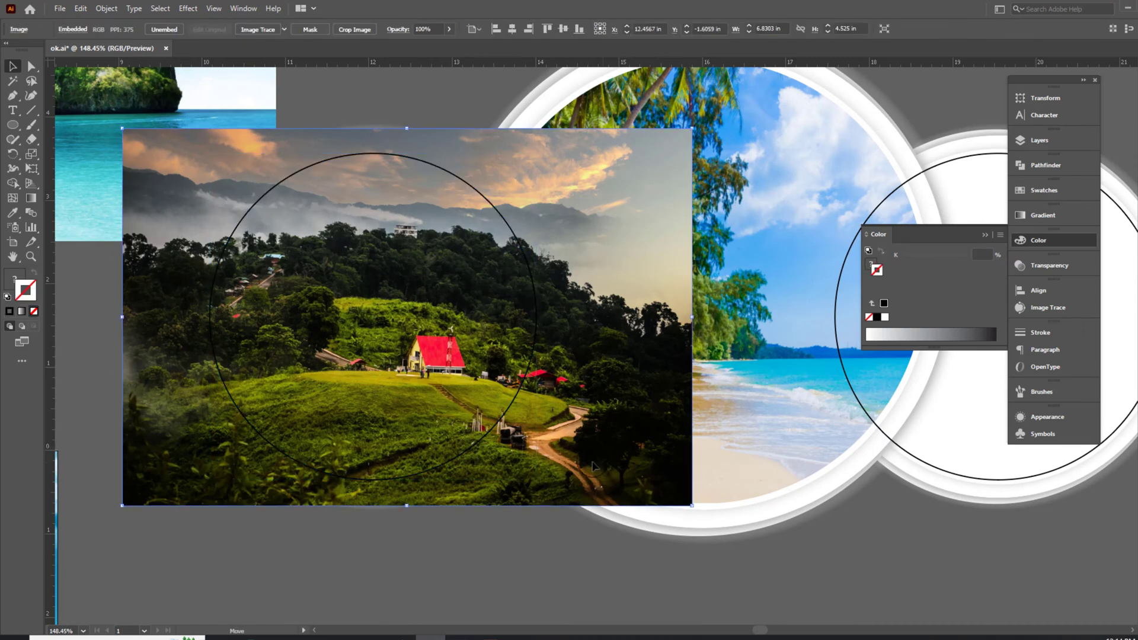
left_click_drag(572, 478, 551, 475)
right_click(590, 346)
left_click(648, 510)
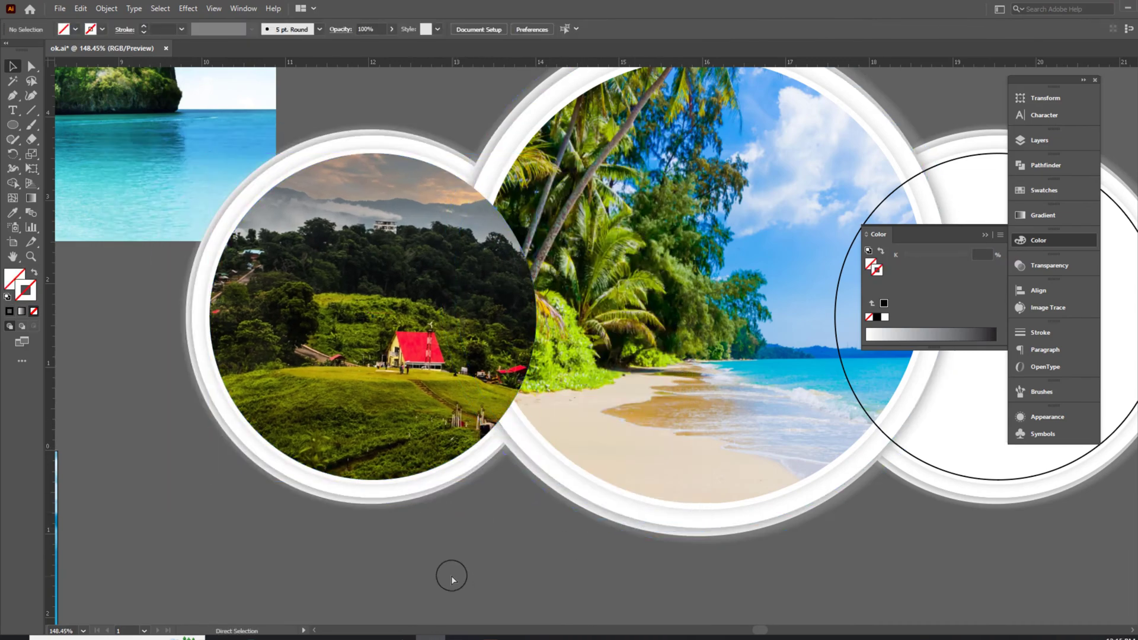
Step: Add the white ring to the left badge selection, blend it, and review its transparency settings
scroll(470, 267, "down", 3)
scroll(412, 204, "up", 3)
scroll(440, 275, "up", 1)
scroll(437, 247, "up", 1)
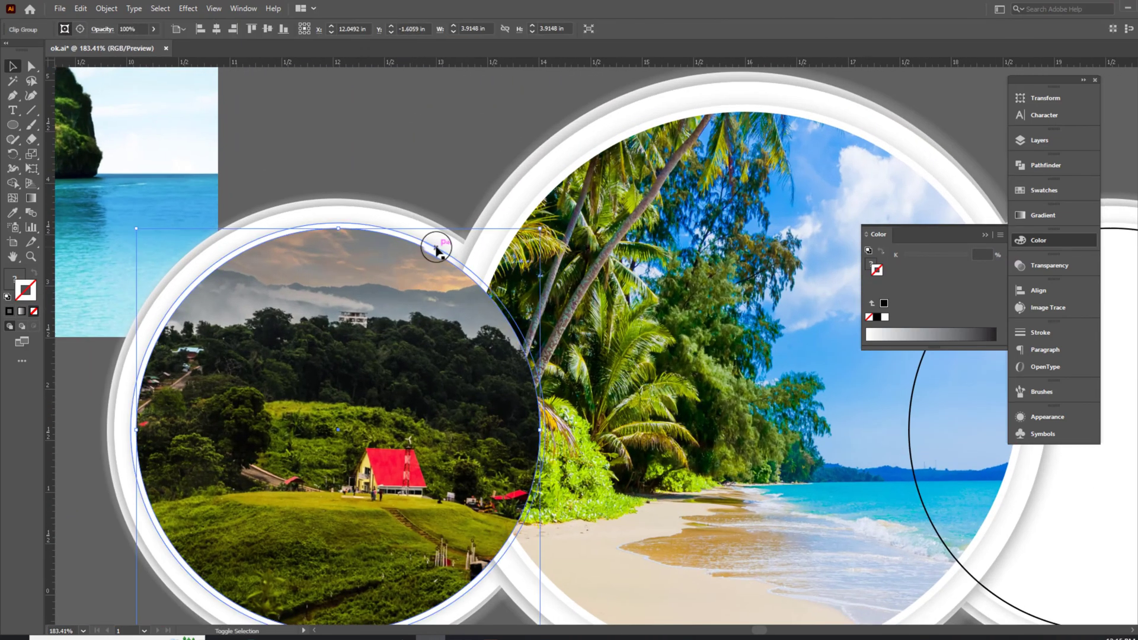
key("v")
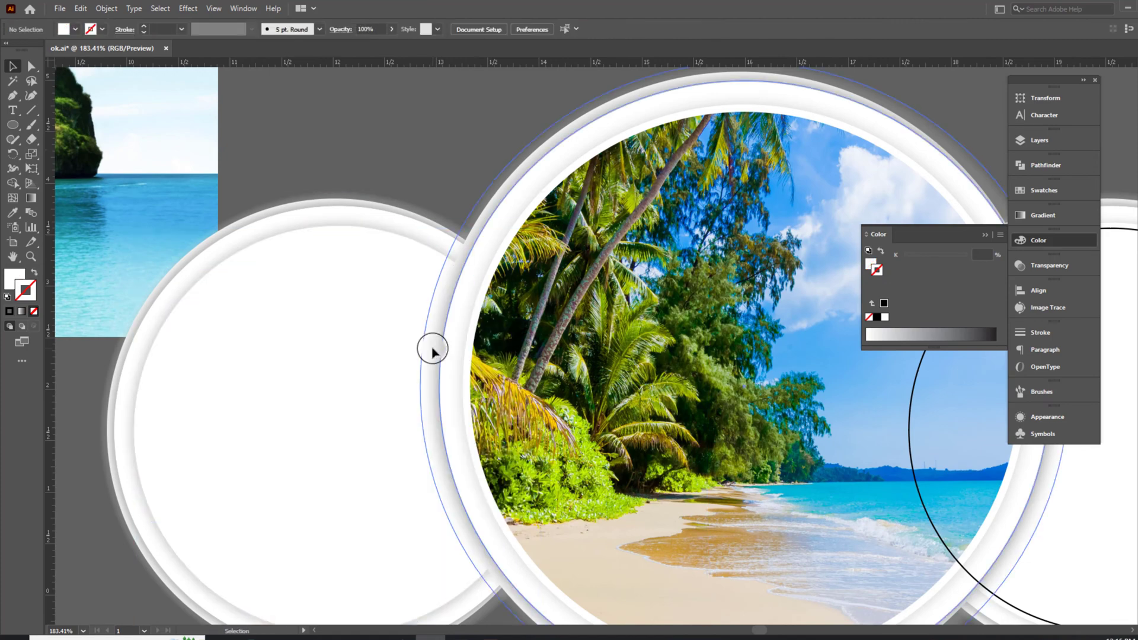
left_click(382, 229, "shift")
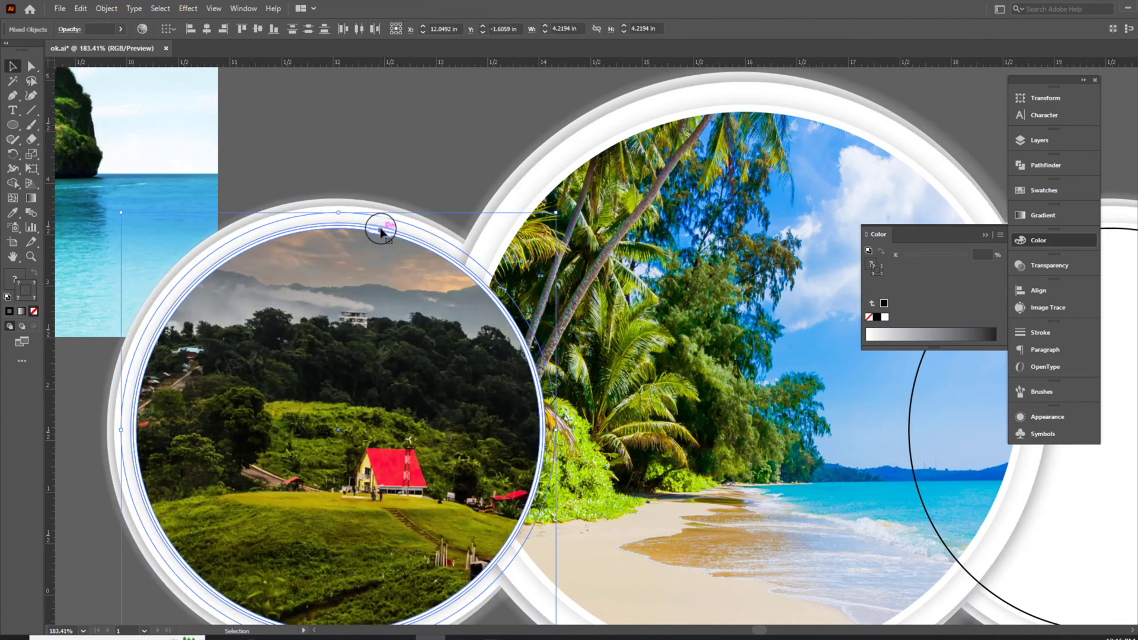
scroll(382, 232, "up", 2)
key("ctrl+alt+b")
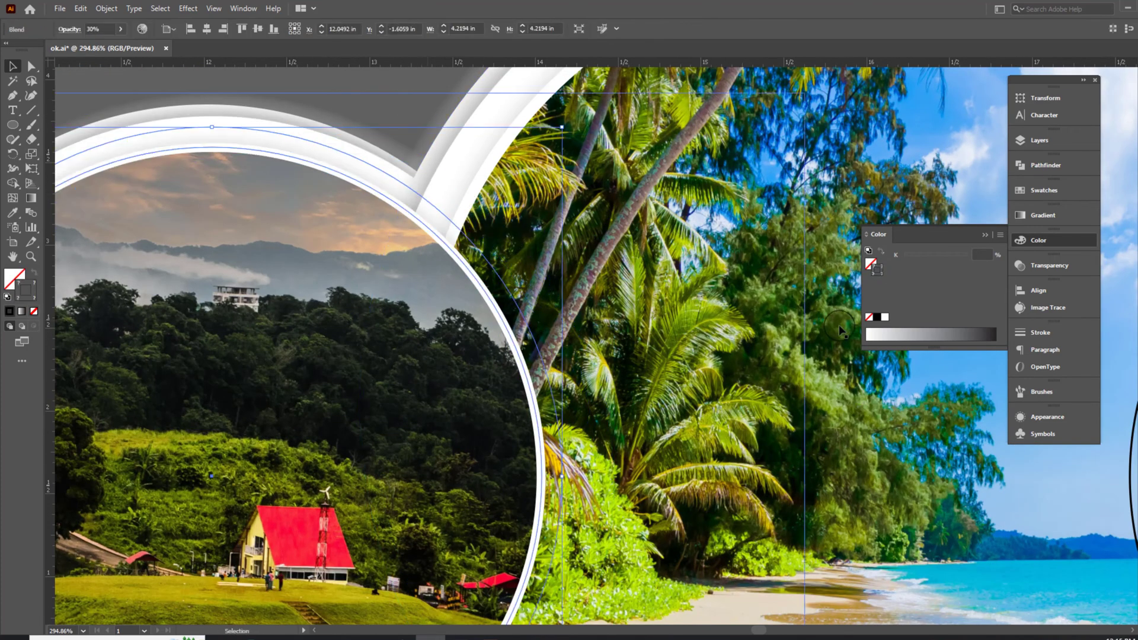
left_click(1032, 265)
Step: Scroll to the rocky-island beach photo and select it
scroll(415, 355, "down", 3)
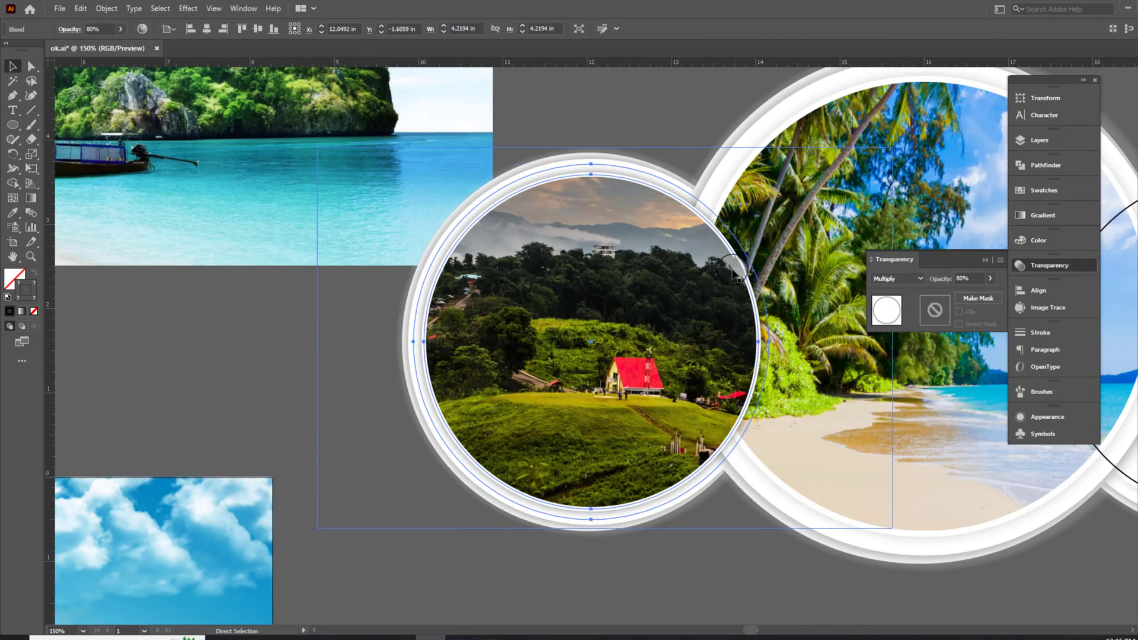
scroll(302, 388, "down", 2)
scroll(425, 460, "down", 1)
scroll(424, 460, "up", 3)
left_click(220, 330)
Step: Drag the rocky-island photo over the third circle and scale it down
left_click_drag(219, 330, 747, 498)
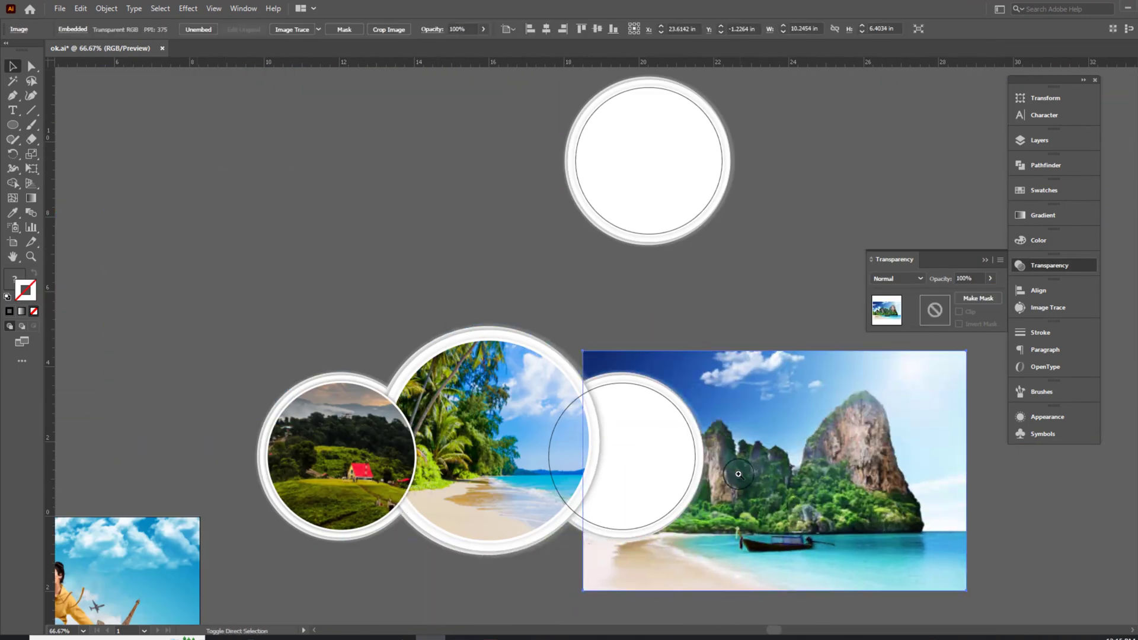
scroll(590, 427, "up", 2)
mouse_move(590, 427)
left_mouse_down()
mouse_move(969, 377)
mouse_move(877, 356)
left_mouse_up()
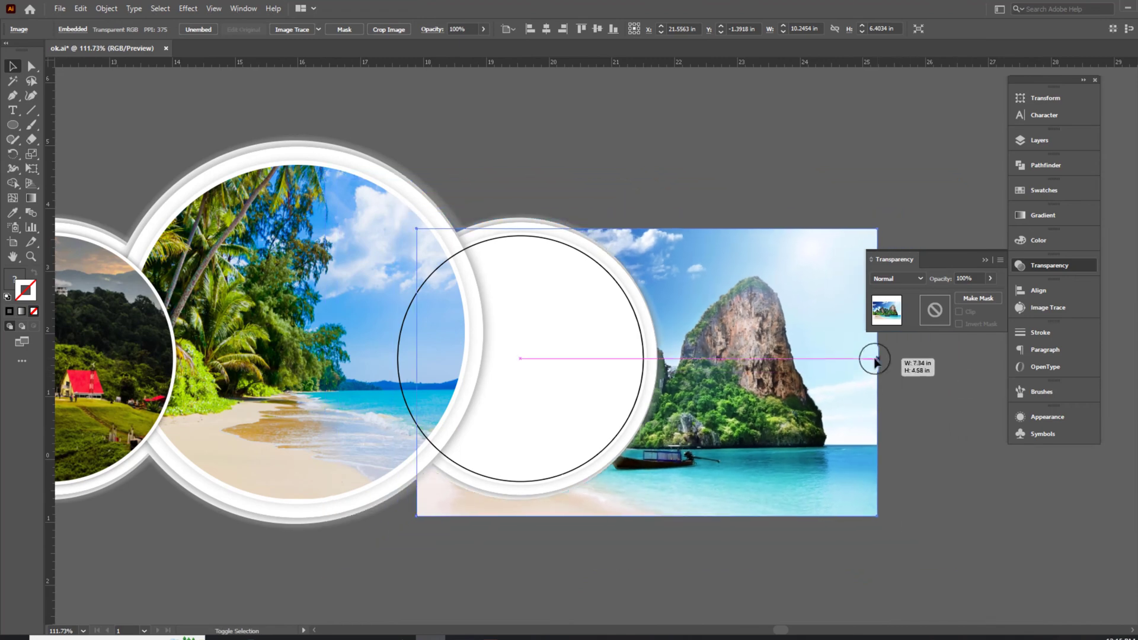
left_click_drag(763, 419, 693, 409)
Step: Select the white third circle beneath the photo and put away the transparency settings
key("ctrl+3")
left_click(660, 386)
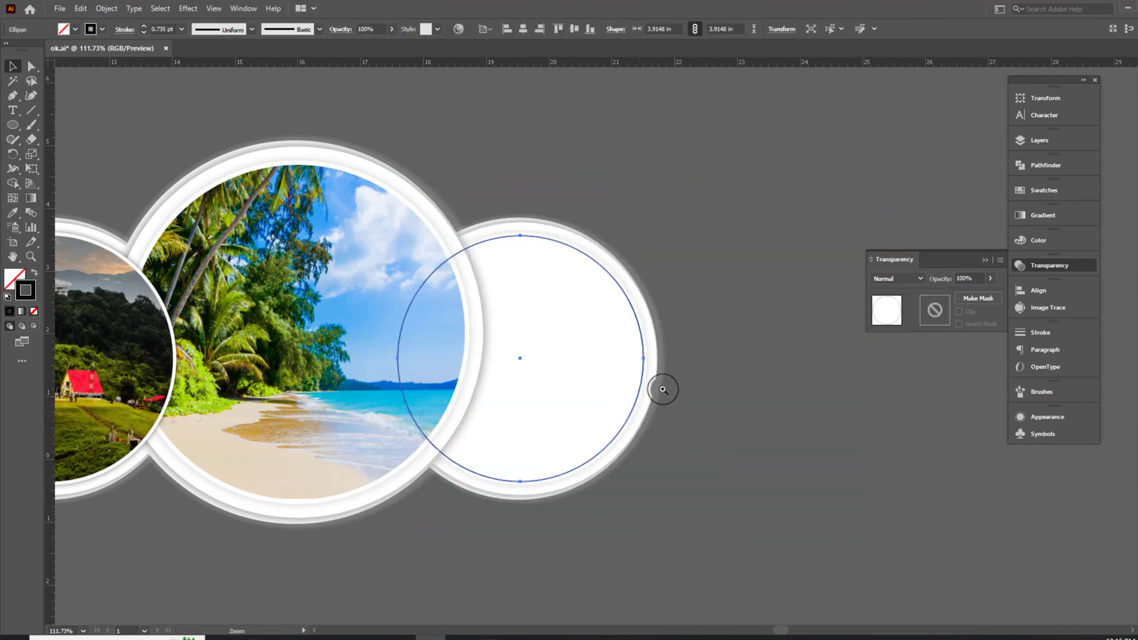
scroll(661, 386, "up", 3)
key("ctrl+alt+3")
scroll(1007, 357, "down", 1)
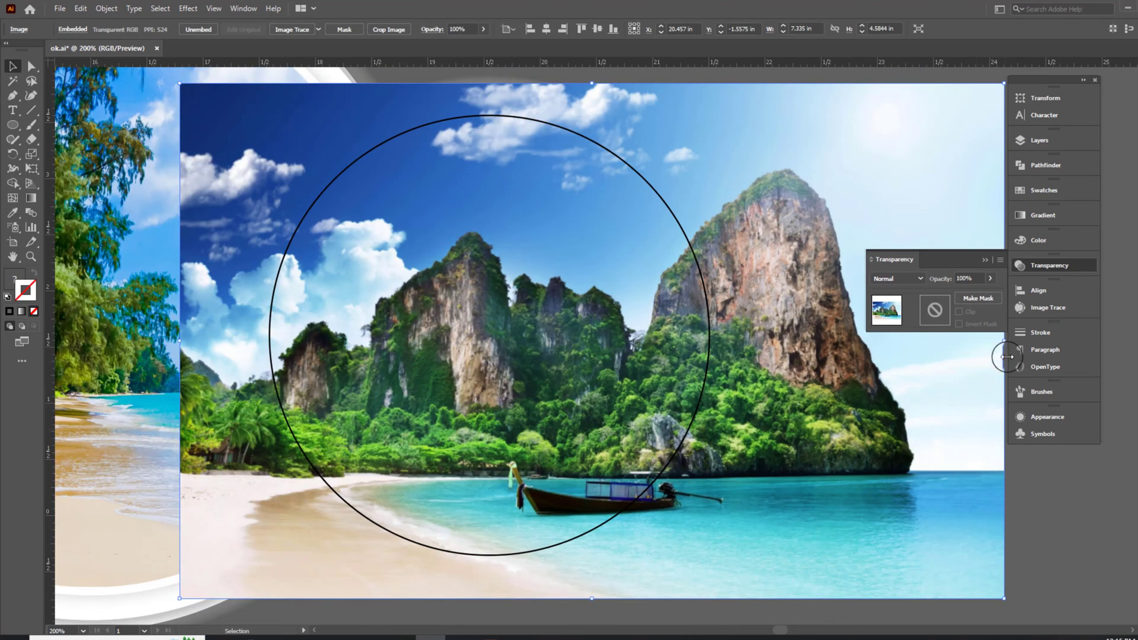
scroll(899, 355, "right", 2)
left_click(987, 259)
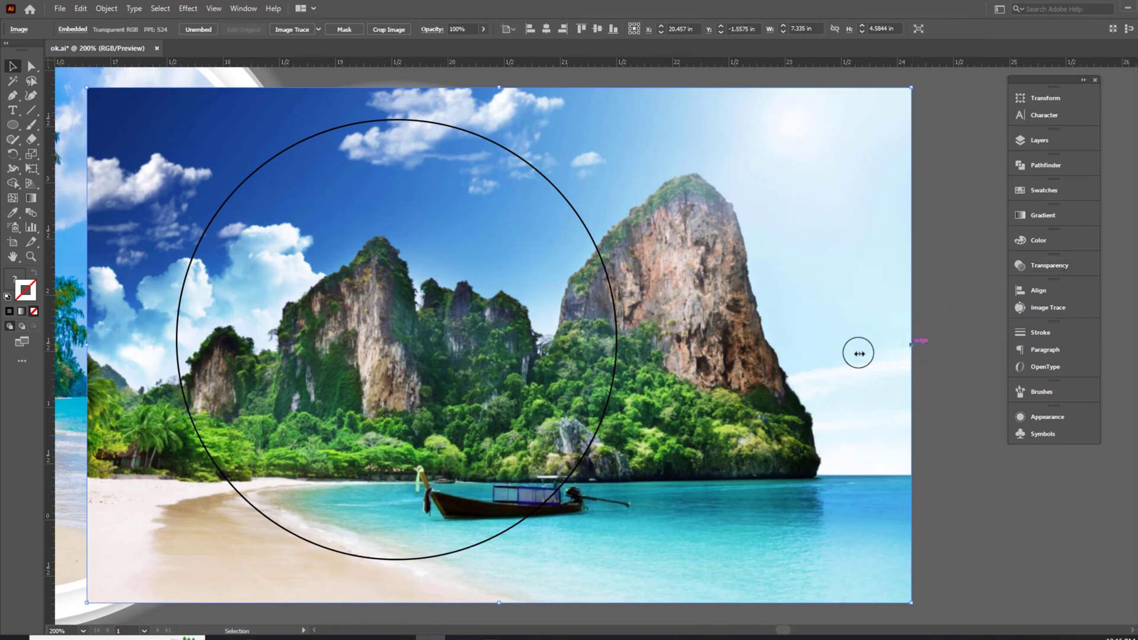
Step: Shrink the rocky-island photo to fit and clip it inside the third circle
mouse_move(856, 351)
left_mouse_down()
mouse_move(750, 419)
mouse_move(527, 492)
mouse_move(702, 468)
left_mouse_up()
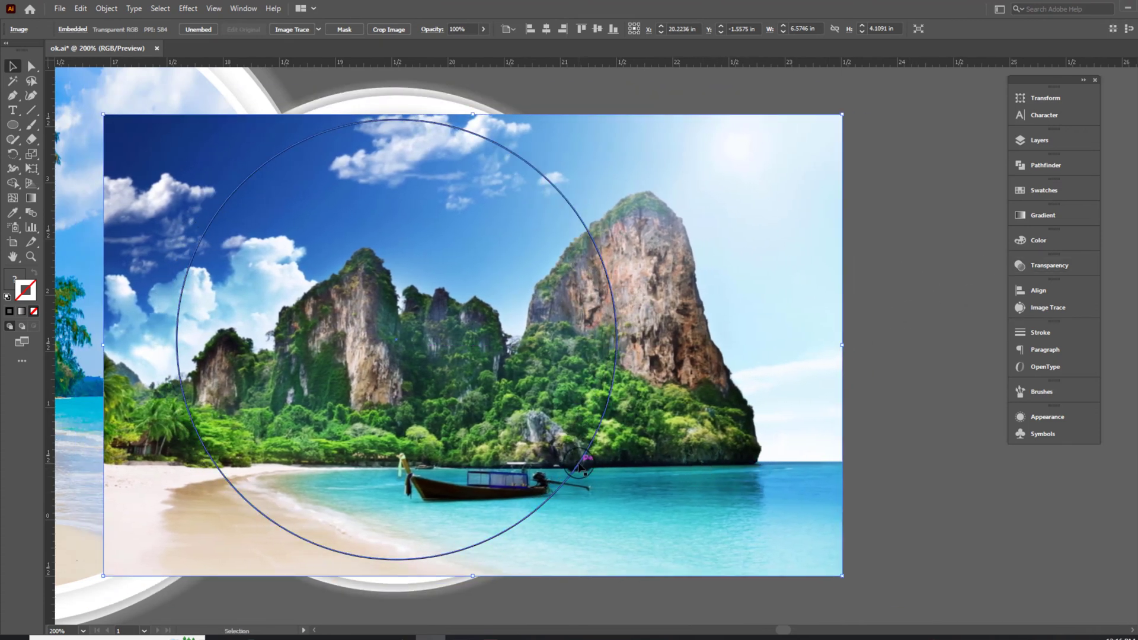
right_click(715, 410)
left_click(759, 518)
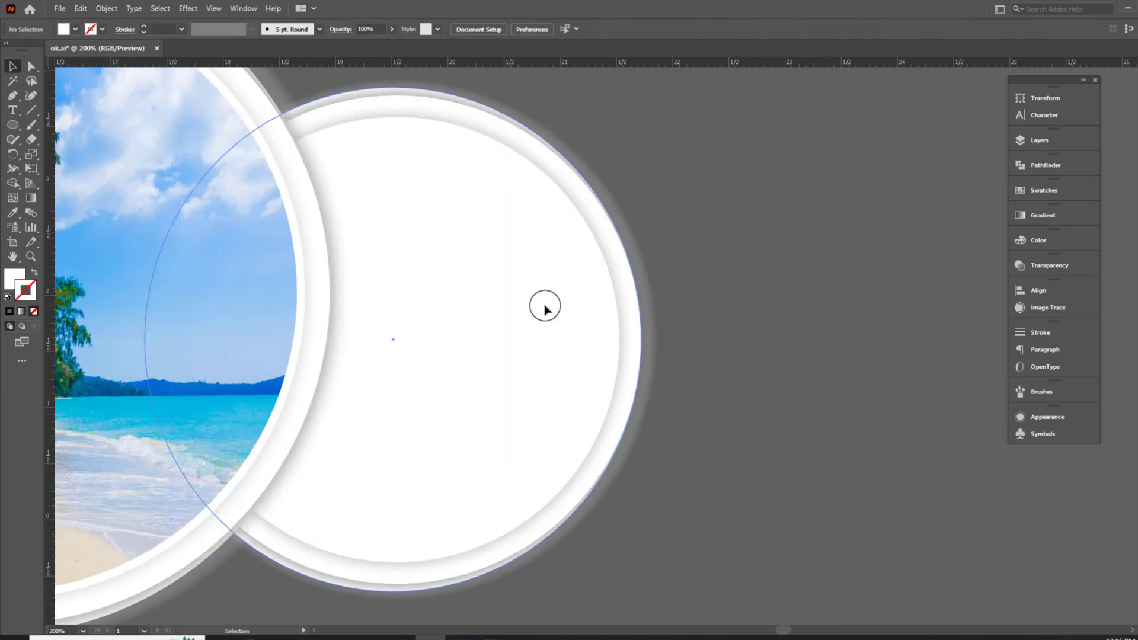
left_click(625, 350, "shift")
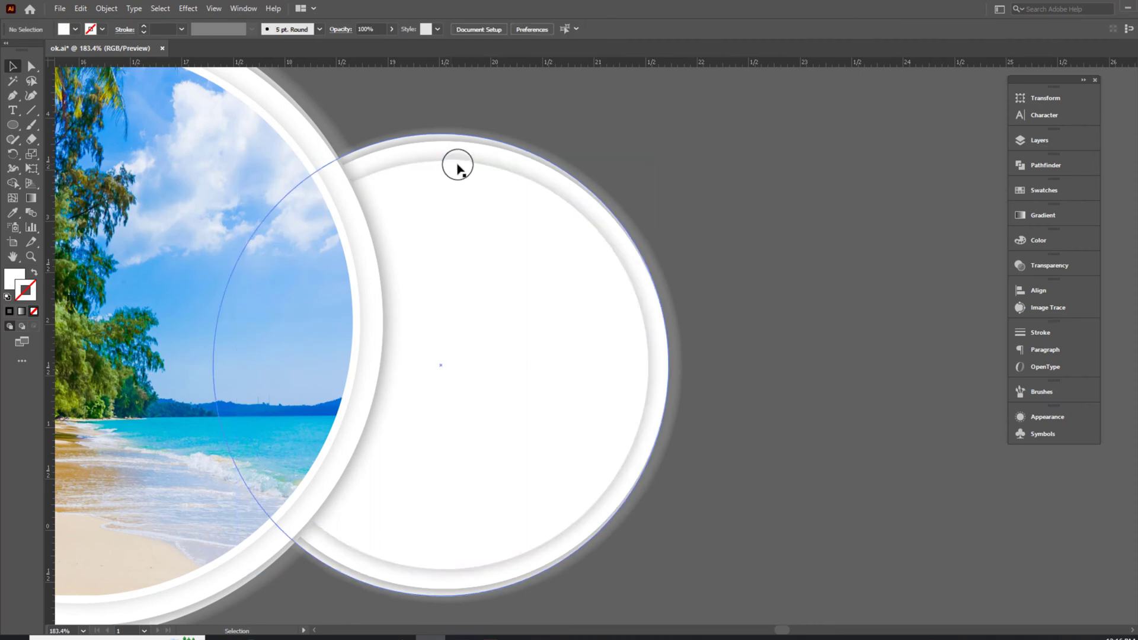
left_click(478, 158)
left_click(860, 282)
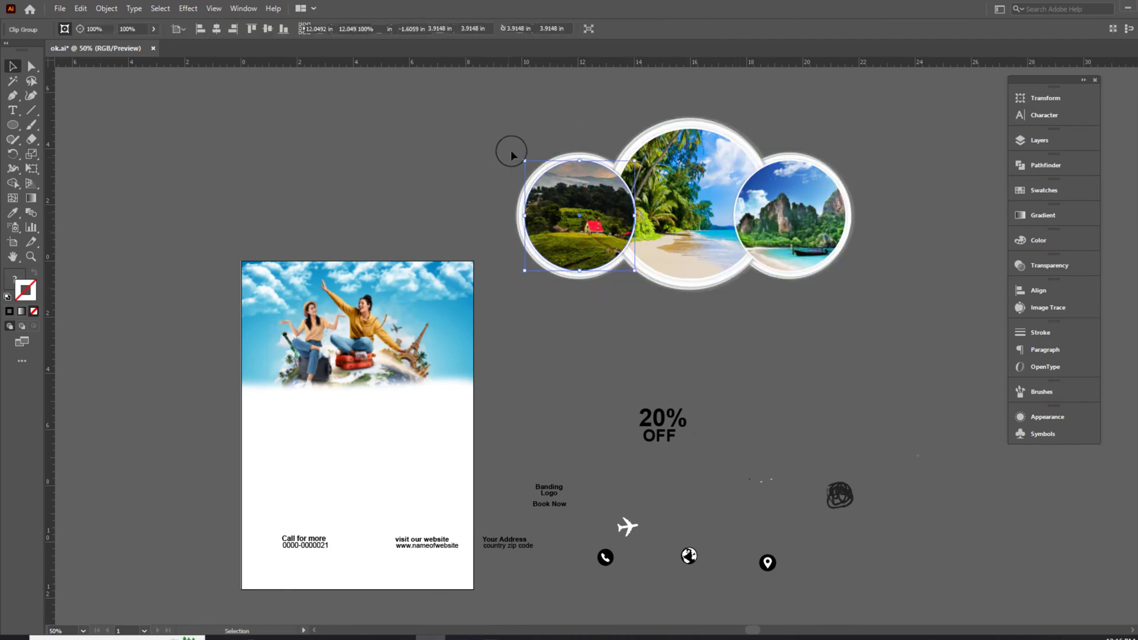
right_click(732, 198)
Step: Group the three photo circles, move them onto the poster, scale down and lower them
left_click(789, 291)
left_click_drag(754, 224, 444, 413)
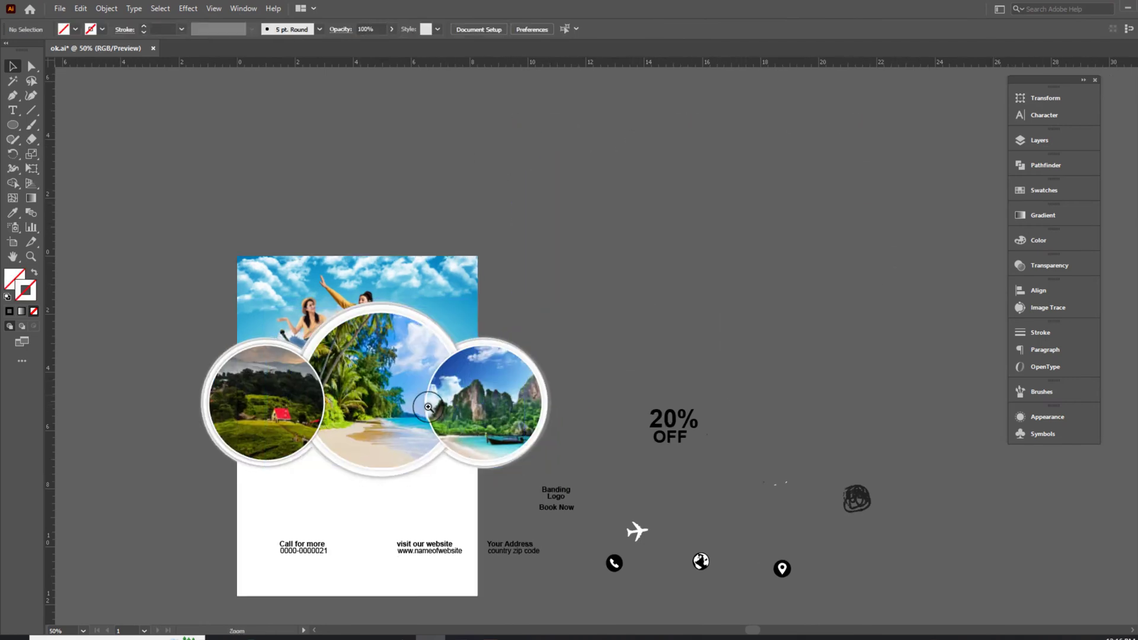
scroll(221, 414, "up", 3)
left_click_drag(809, 370, 721, 370)
left_click_drag(528, 447, 555, 470)
left_click(745, 402)
scroll(480, 551, "up", 3)
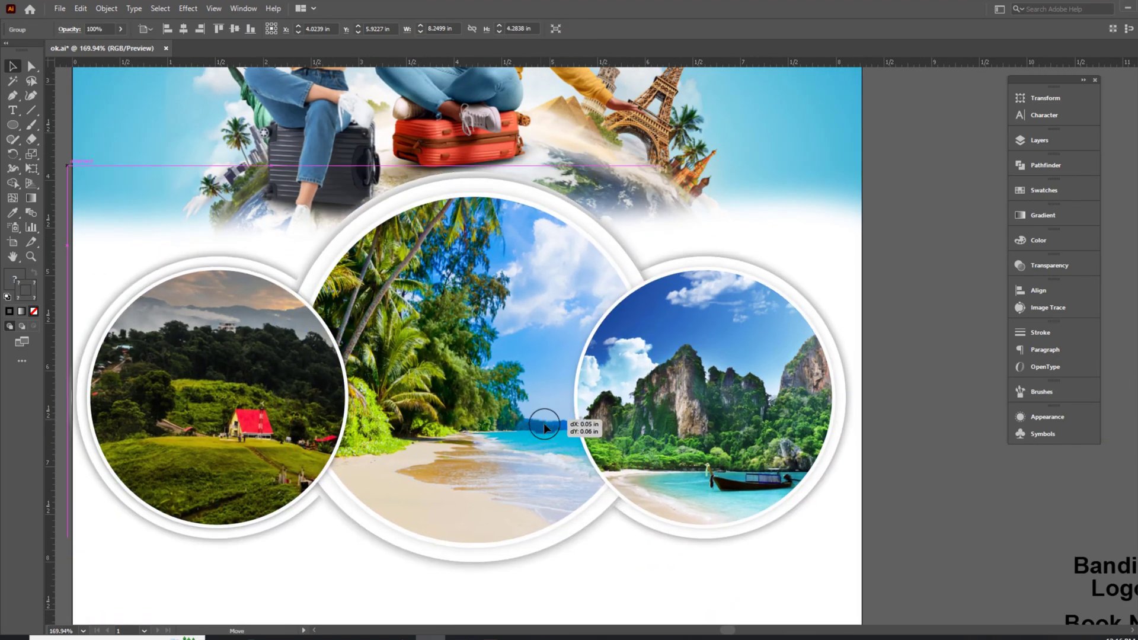
Step: Set the middle circle's shadow blend to Multiply in the Transparency panel
left_click(909, 435)
right_click(564, 203)
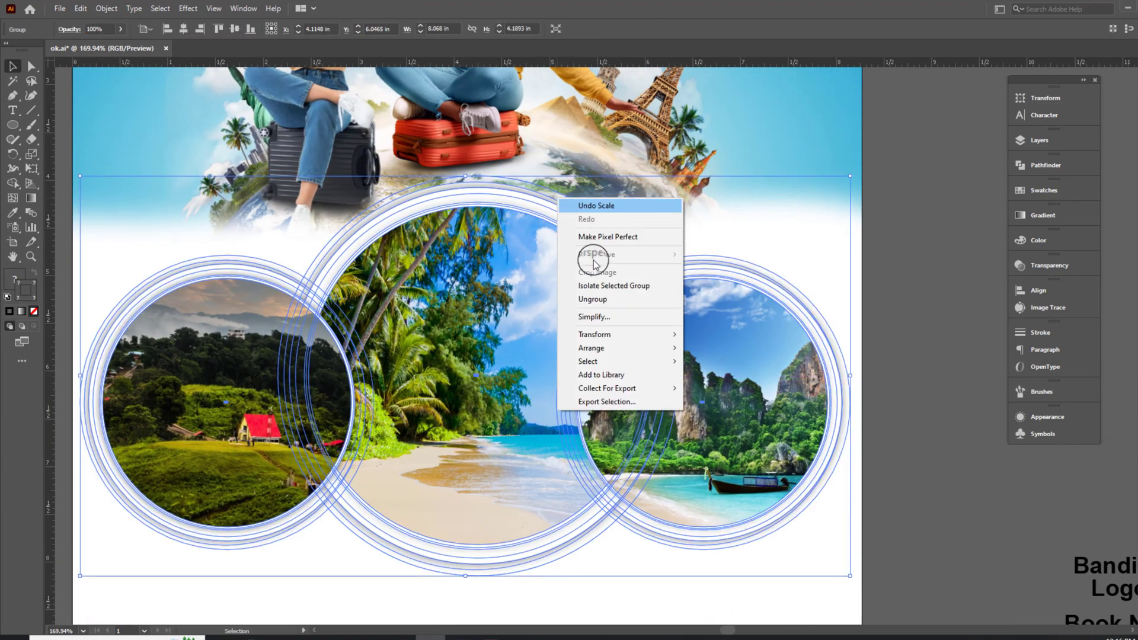
key("Escape")
left_click(901, 447)
left_click(654, 270)
left_click(574, 176)
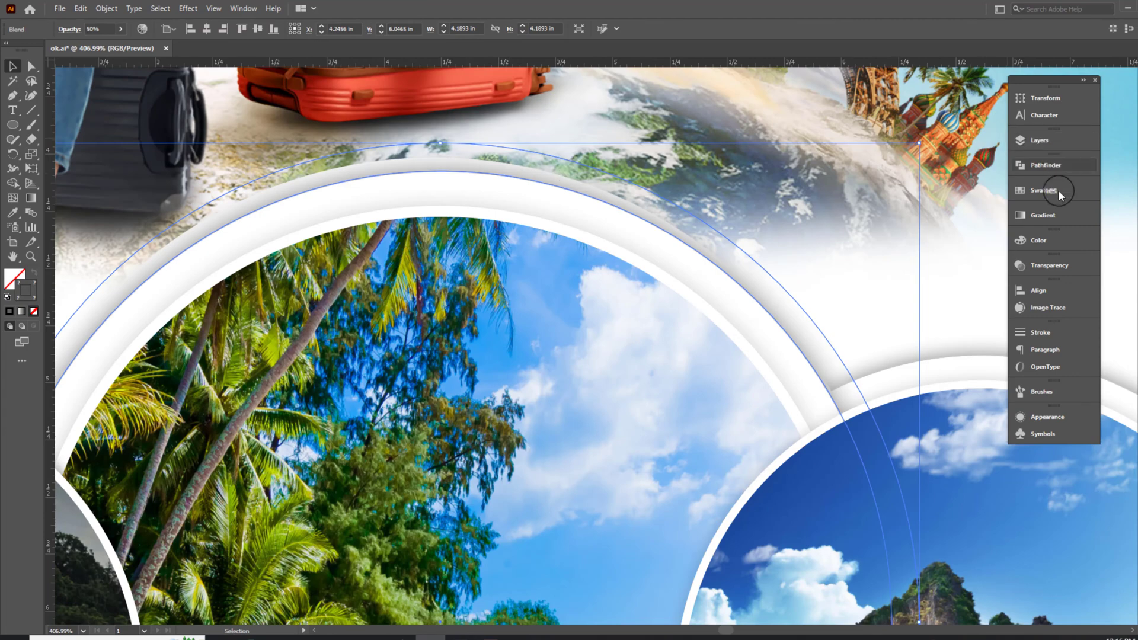
left_click(1050, 265)
left_click(896, 279)
left_click(889, 321)
left_click(681, 279)
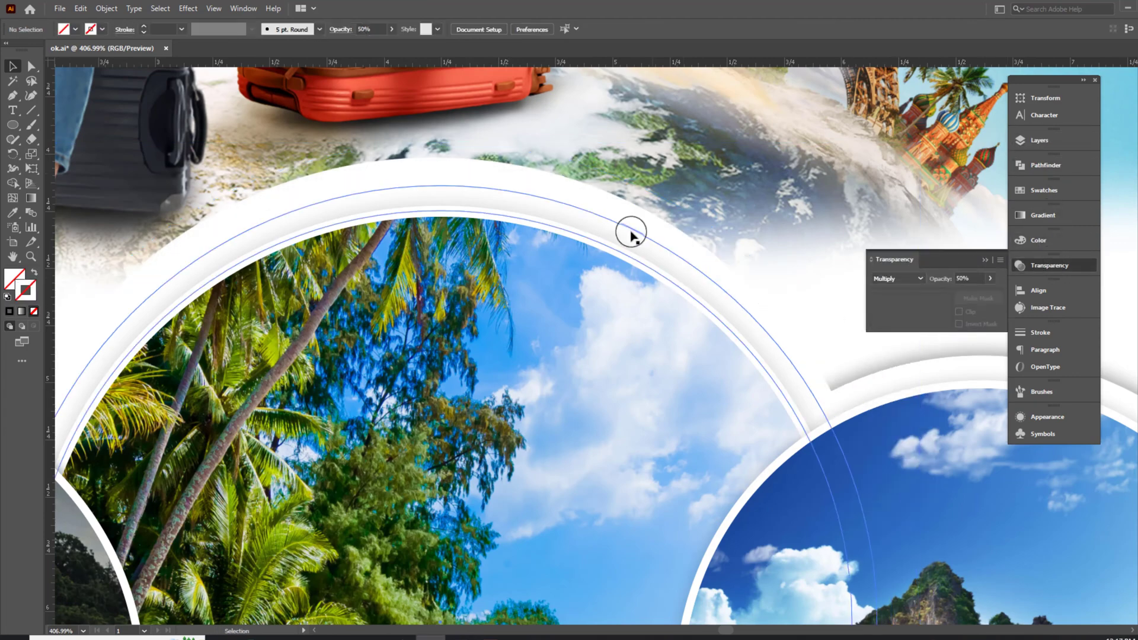
left_click(610, 203)
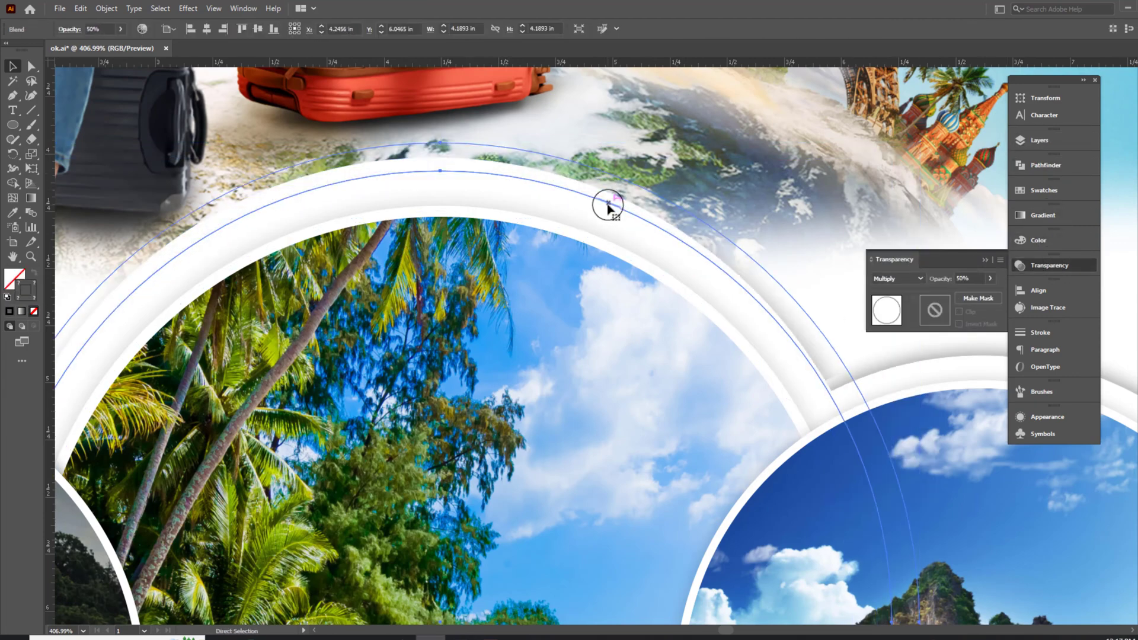
Step: Zoom out to the artboard, then resize the middle circle's ellipse
key("ctrl+0")
key("ctrl+shift+a")
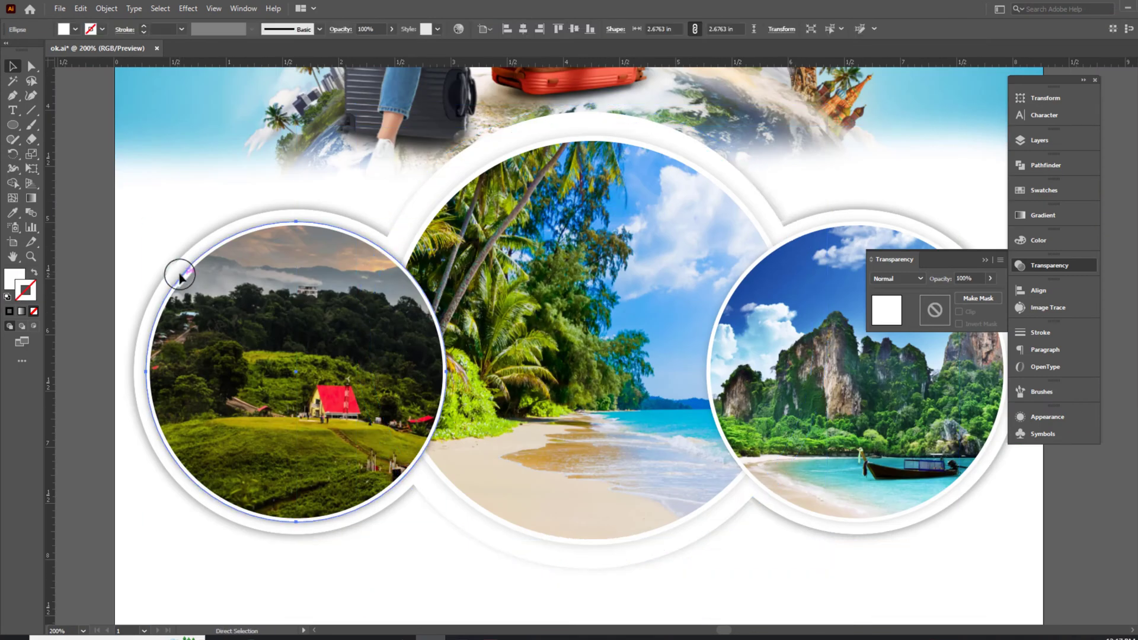
key("z")
left_click(170, 338, "alt")
left_click(571, 237)
key("v")
left_click(575, 178)
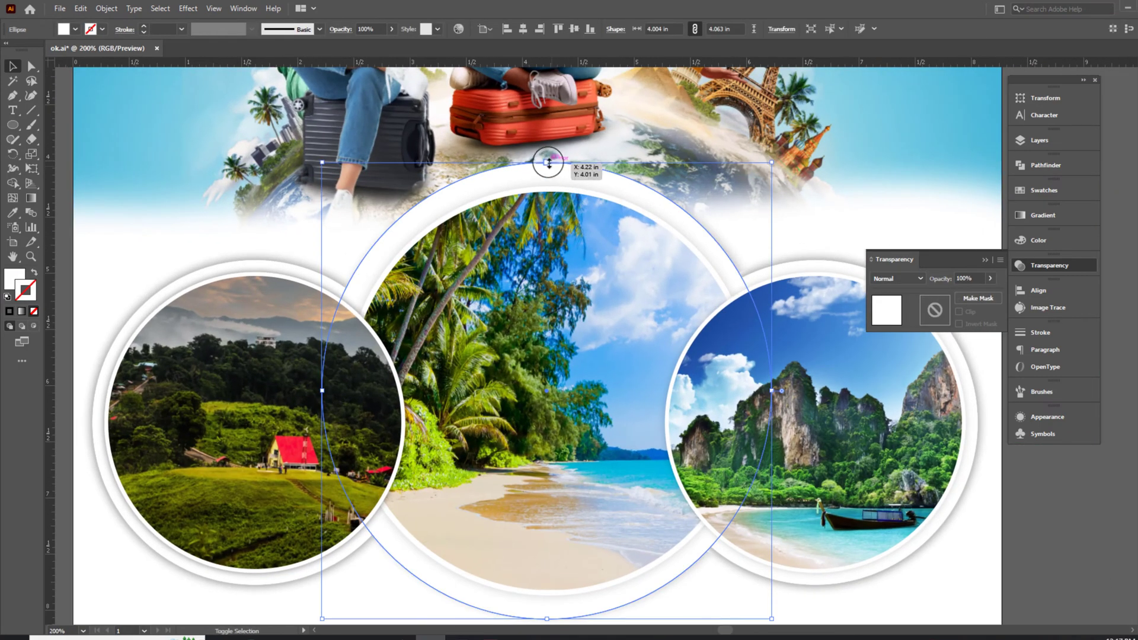
left_click_drag(553, 184, 542, 173)
Step: Temporarily remove the header travel photo to reach the middle circle's shadow blend, then restore it
left_click(304, 224)
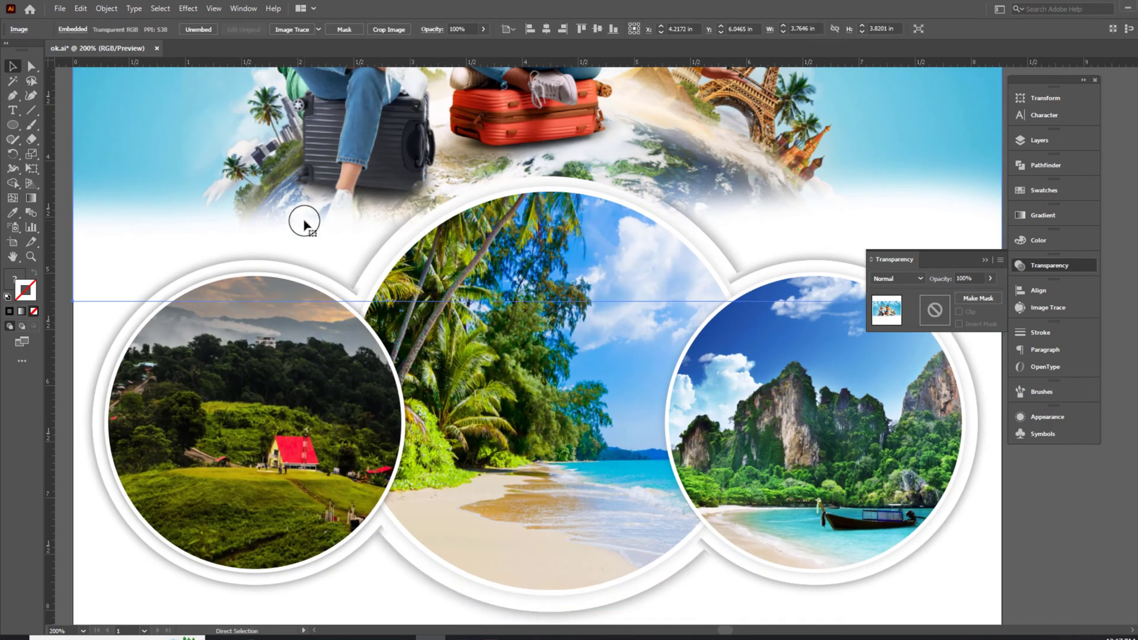
key("ctrl+minus")
scroll(242, 296, "down", 5)
key("ctrl+plus")
key("ctrl+plus")
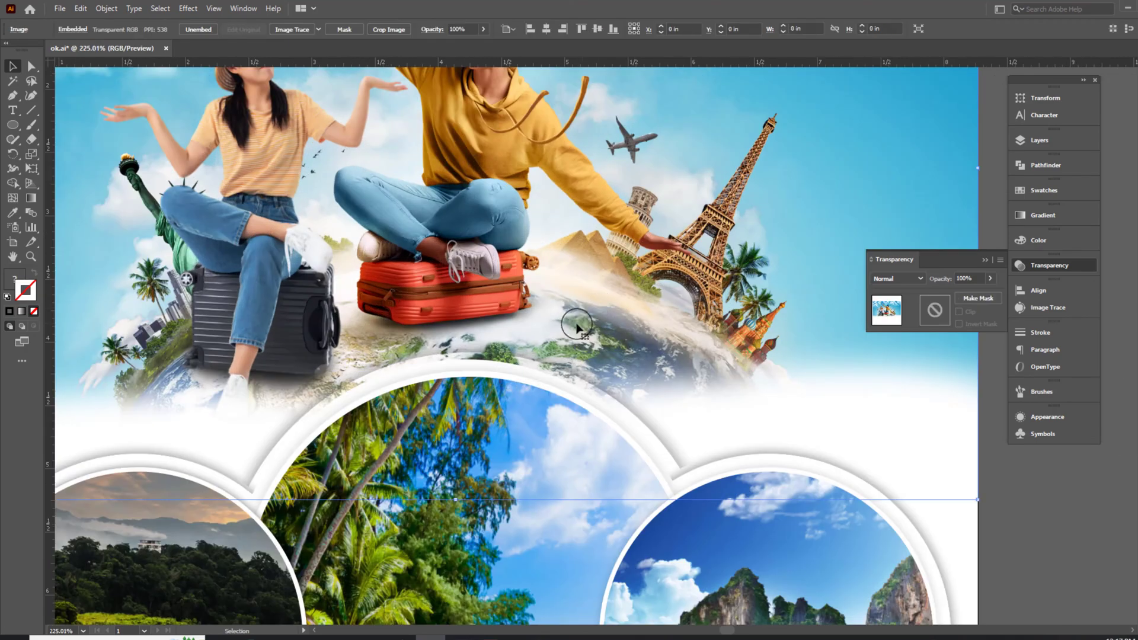
scroll(531, 361, "up", 2)
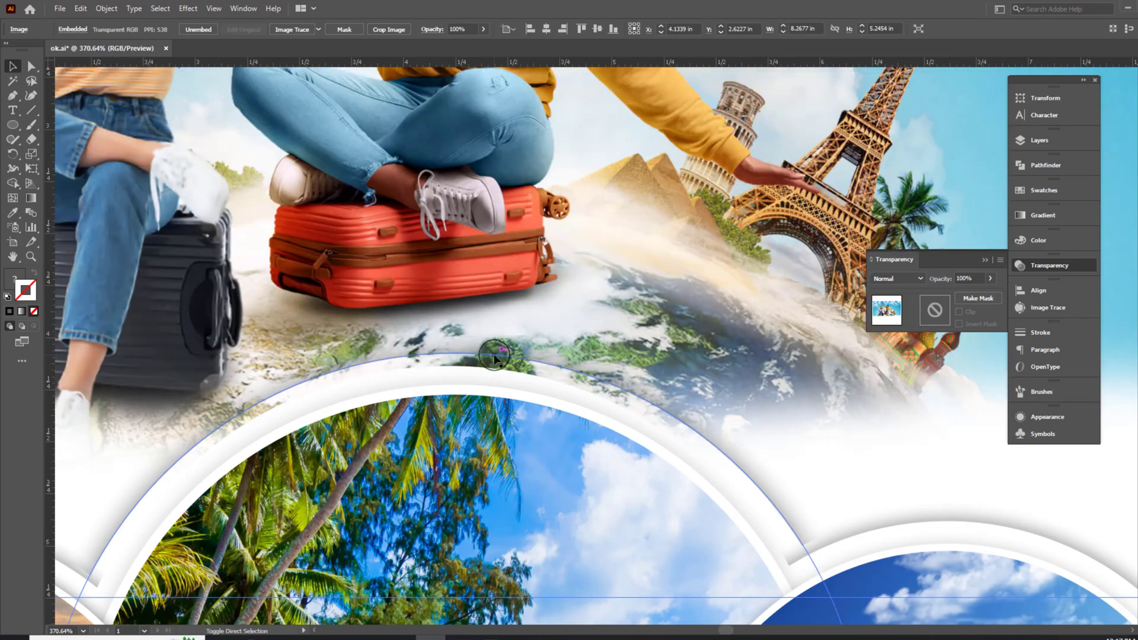
key("Delete")
left_click(541, 325)
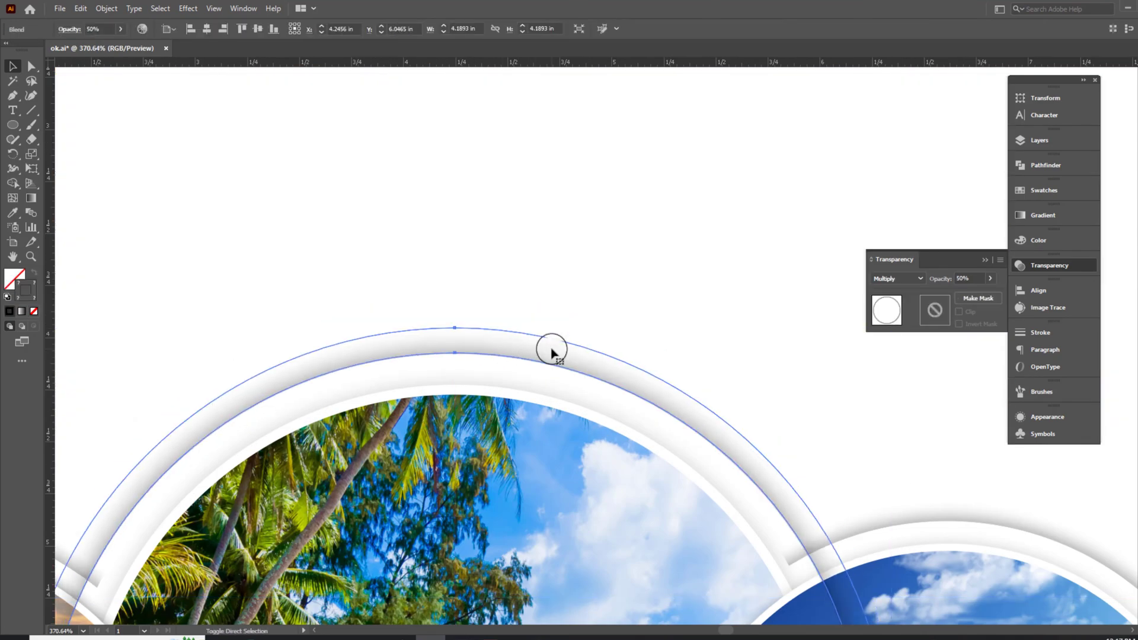
key("ctrl+z")
Step: Zoom out and select, then deselect, the header travel photo
key("ctrl+minus")
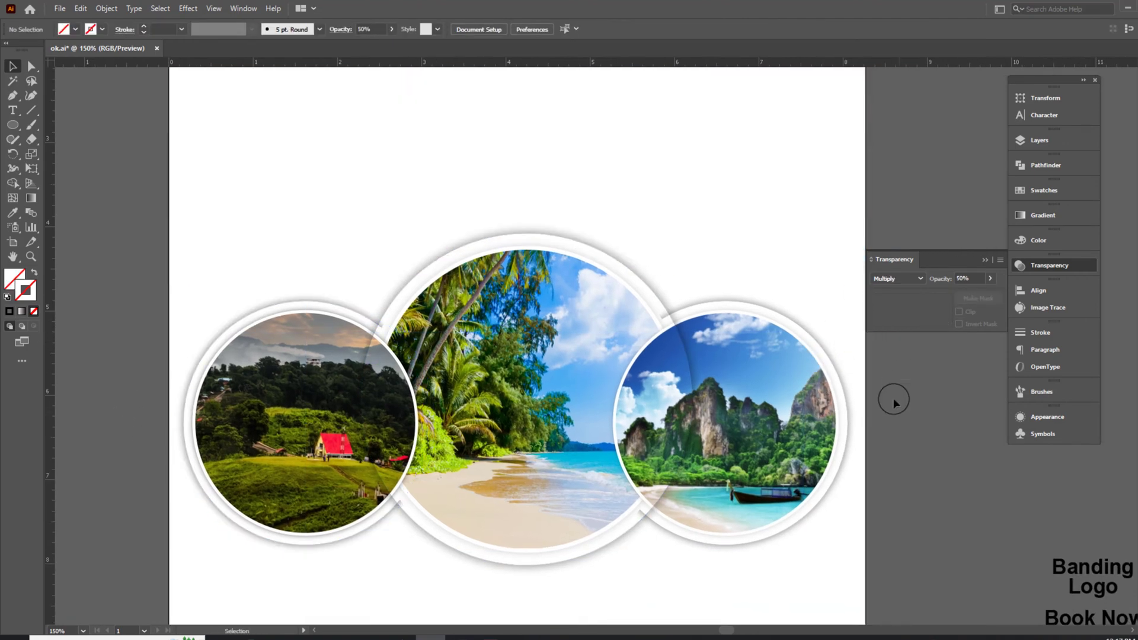
scroll(698, 386, "up", 3)
left_click(614, 326)
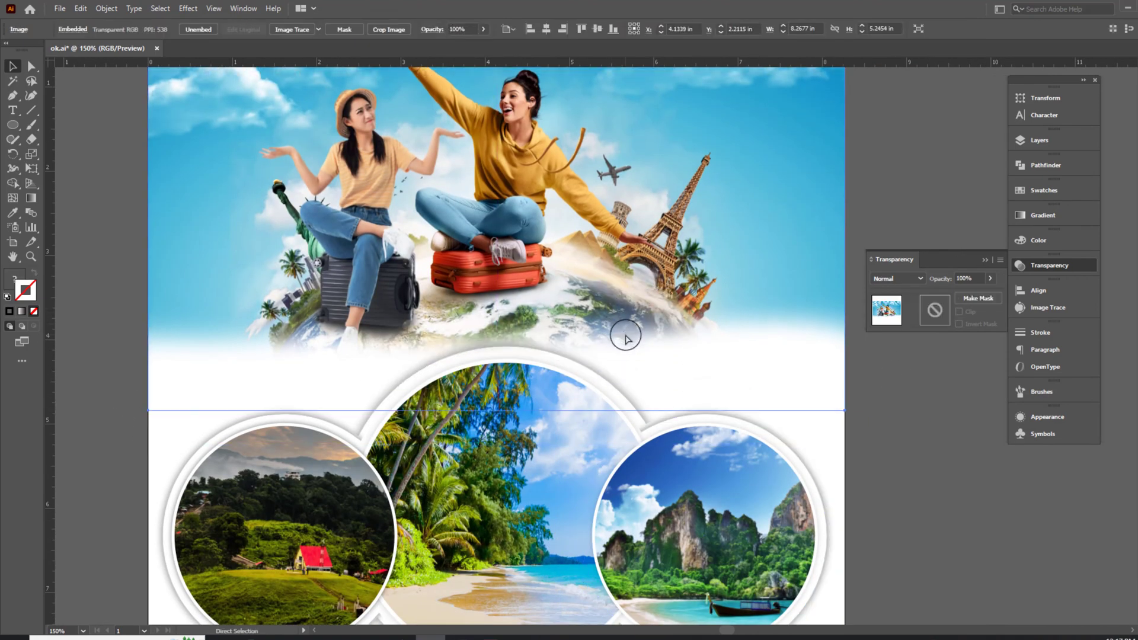
scroll(626, 338, "down", 3)
left_click(264, 325)
scroll(667, 413, "up", 3)
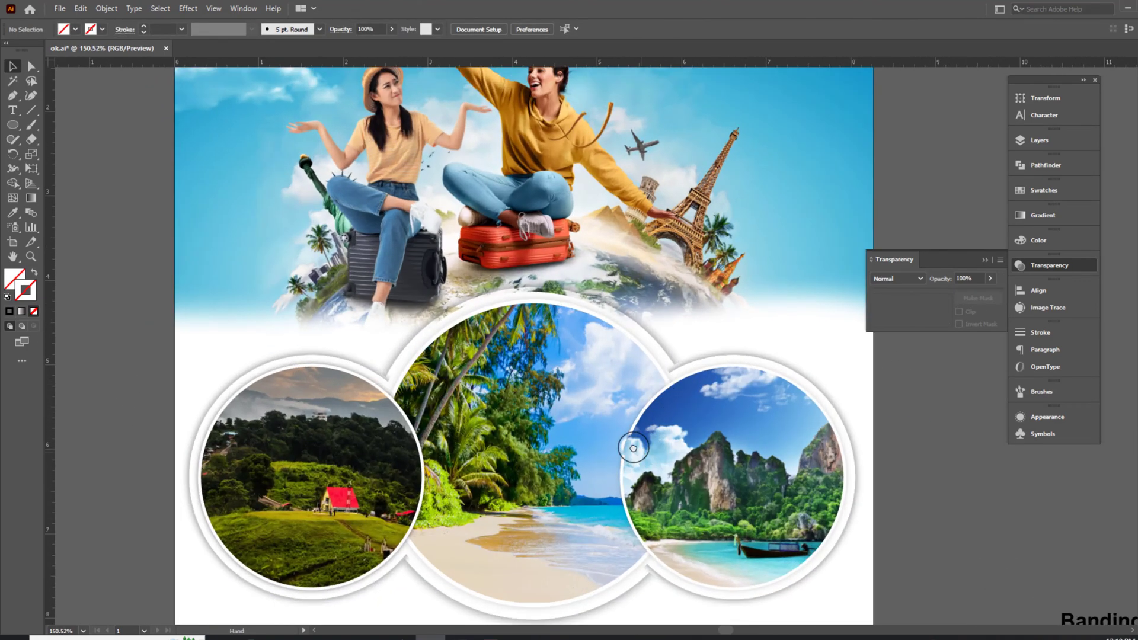
Step: Select all three circle groups and nudge the middle circle's shadow vertically
left_click_drag(633, 449, 568, 324)
left_click(516, 287)
left_click(330, 584)
left_click_drag(330, 584, 607, 367)
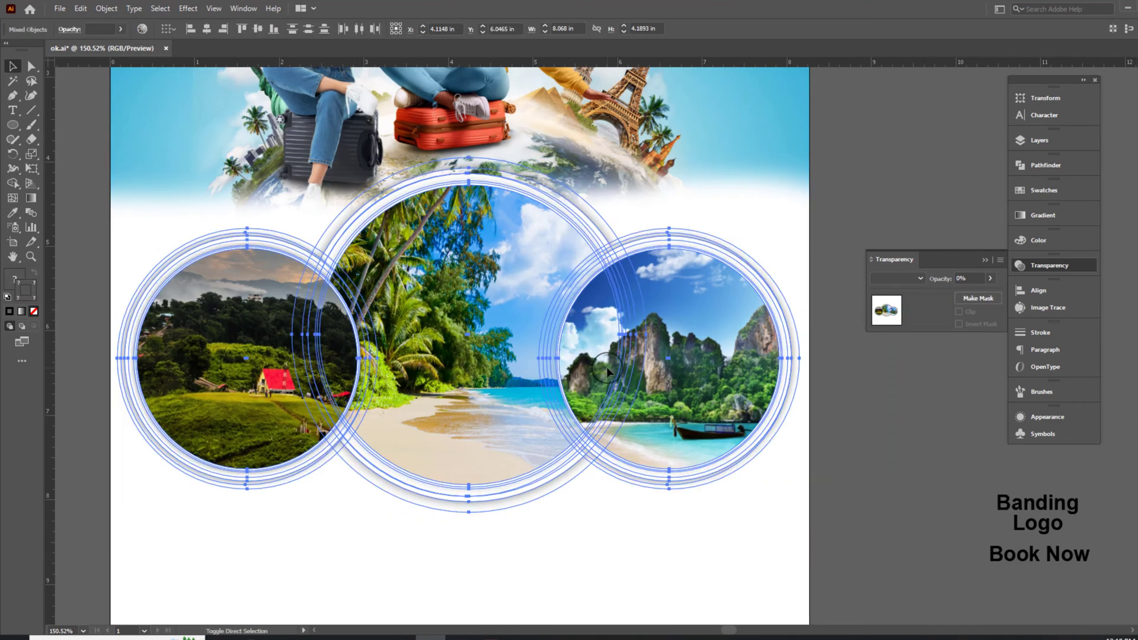
scroll(581, 308, "up", 5)
left_click_drag(539, 257, 526, 271)
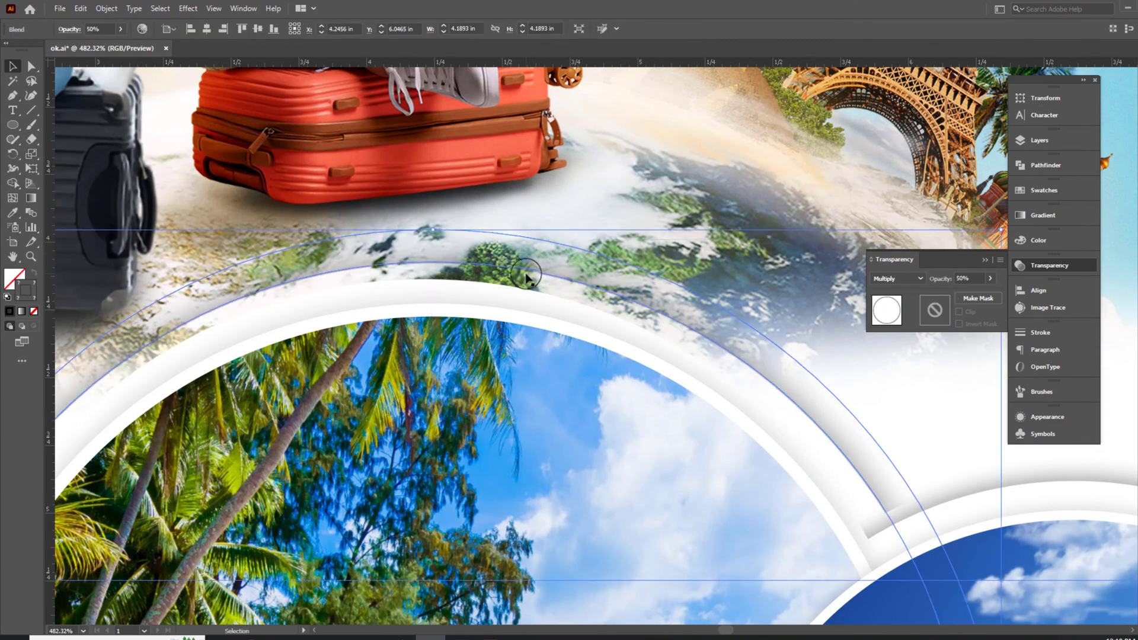
Step: Select the header travel photo, then the Banding Logo text
left_click(738, 196)
scroll(738, 196, "down", 5, "alt")
scroll(731, 304, "down", 3)
scroll(732, 304, "down", 3, "alt")
scroll(688, 380, "up", 2)
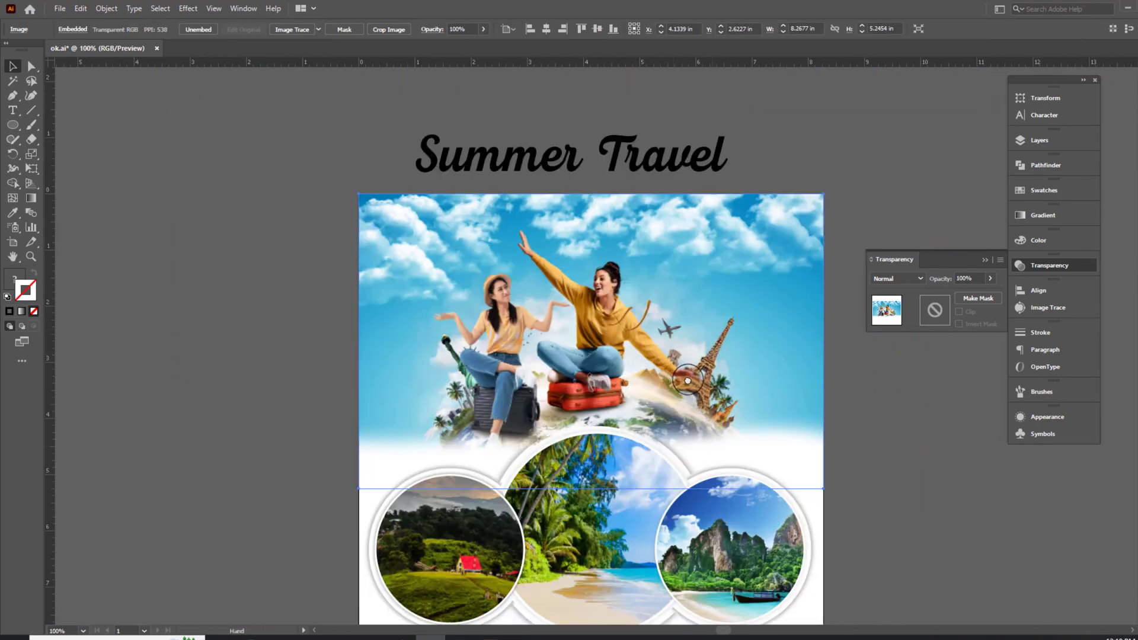
scroll(688, 380, "down", 2, "alt")
left_click(660, 462)
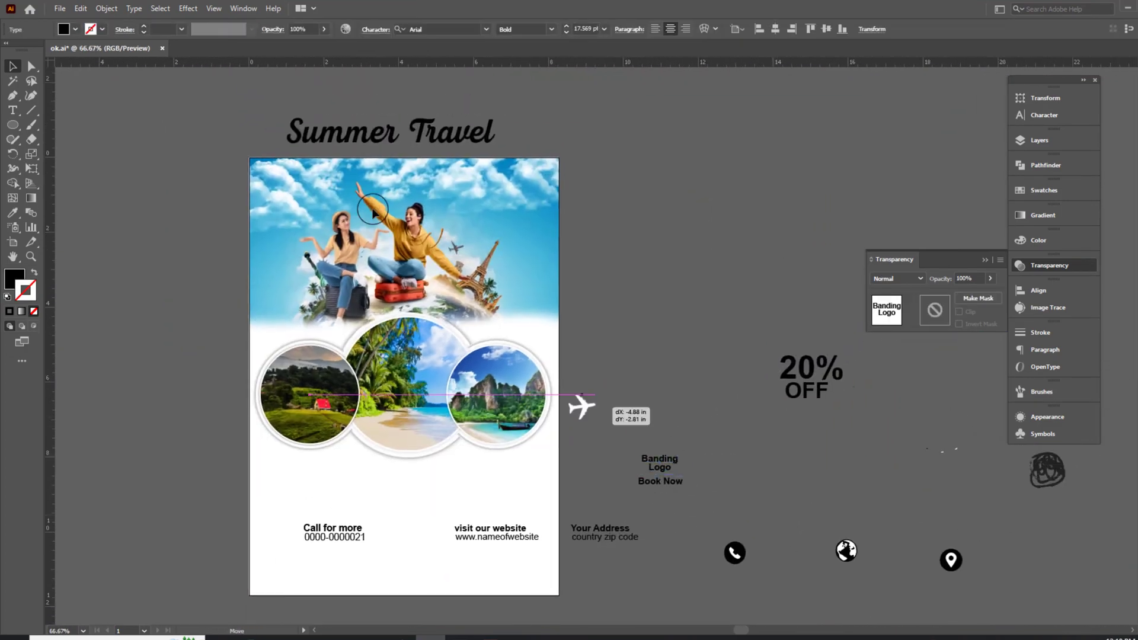
Step: Try the white airplane in the sky, then move it off the photo onto the pasteboard
mouse_move(372, 211)
left_mouse_down()
mouse_move(285, 175)
mouse_move(423, 218)
left_mouse_up()
scroll(285, 175, "up", 5, "alt")
scroll(399, 215, "up", 3, "alt")
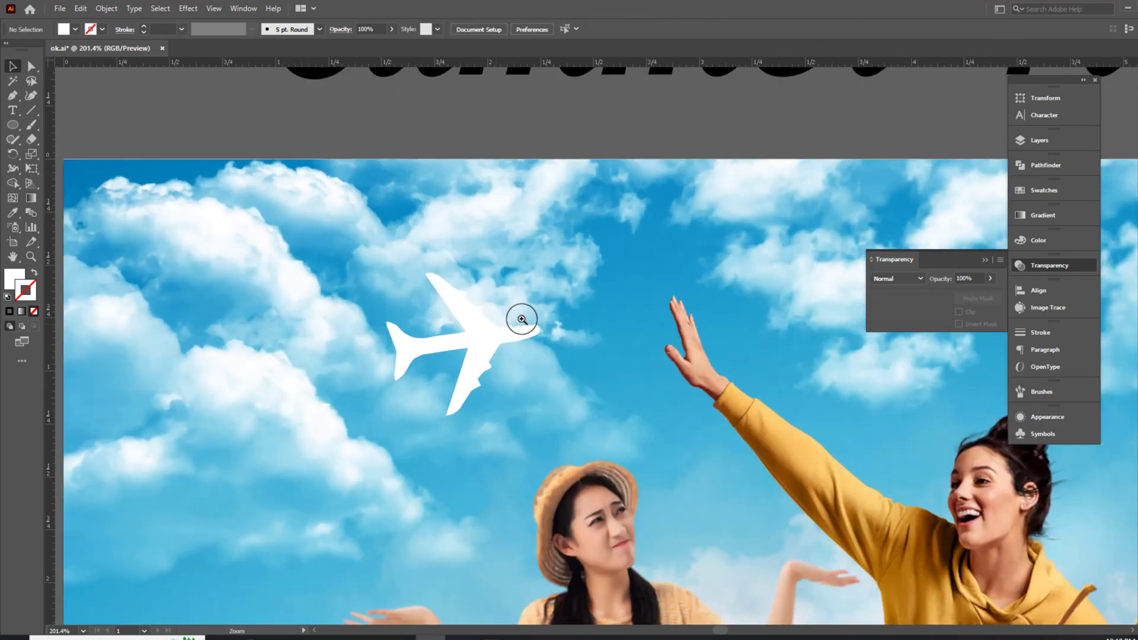
mouse_move(521, 318)
left_mouse_down()
mouse_move(716, 424)
mouse_move(305, 173)
left_mouse_up()
scroll(415, 237, "up", 2, "alt")
left_click_drag(373, 274, 352, 260)
scroll(351, 261, "up", 1, "alt")
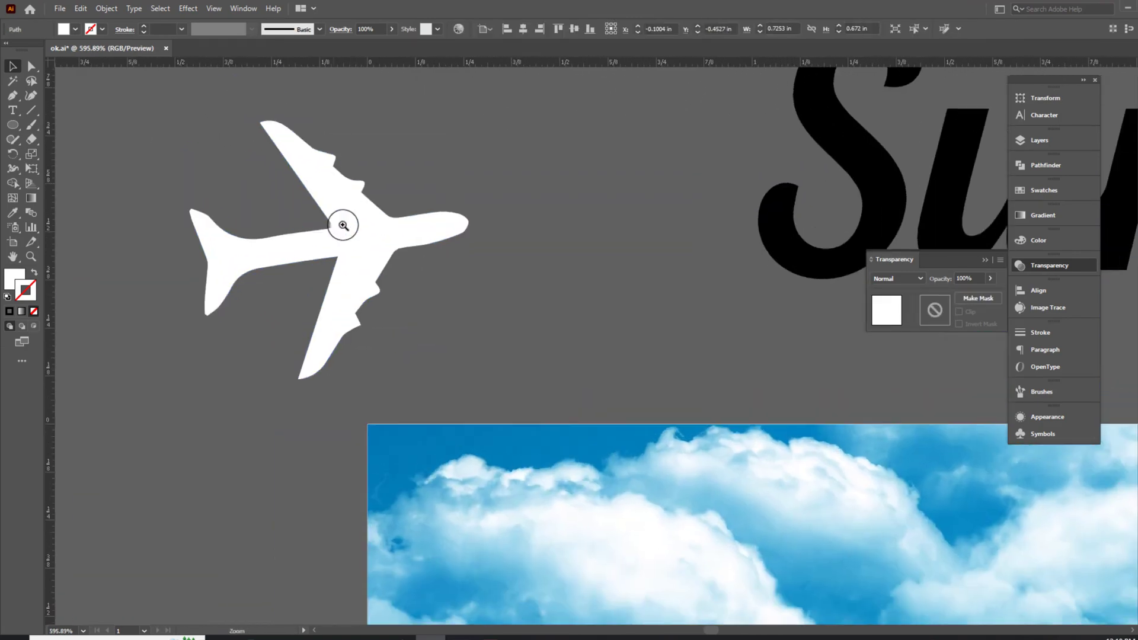
Step: Copy the airplane, Paste in Front, and hide the top copy
left_click(81, 8)
left_click(100, 67)
left_click(81, 9)
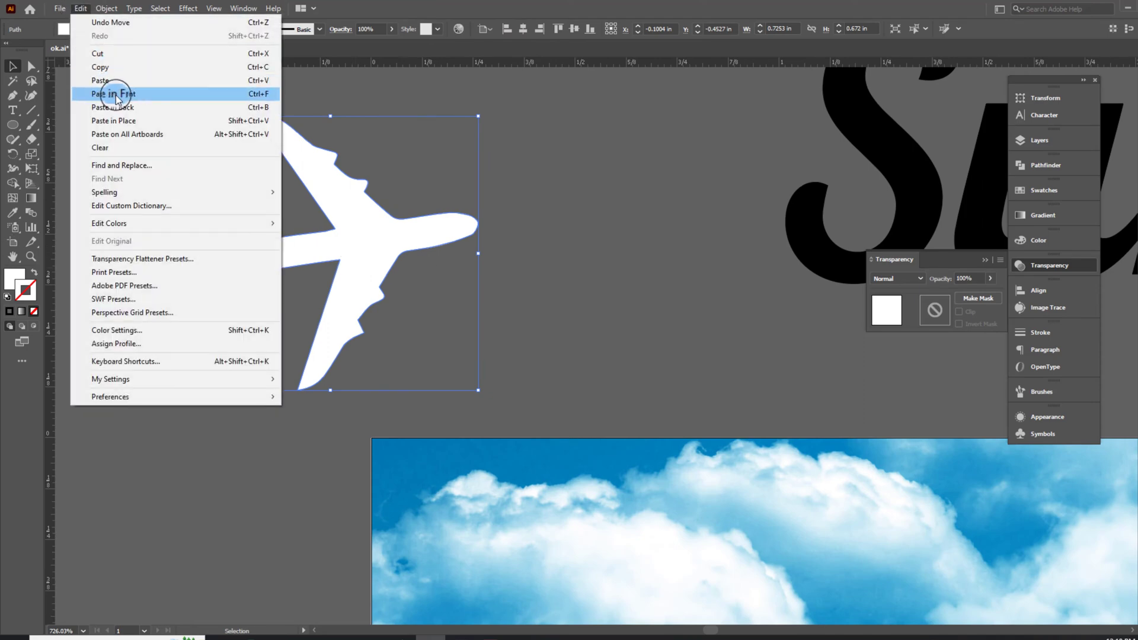
left_click(117, 95)
left_click(106, 8)
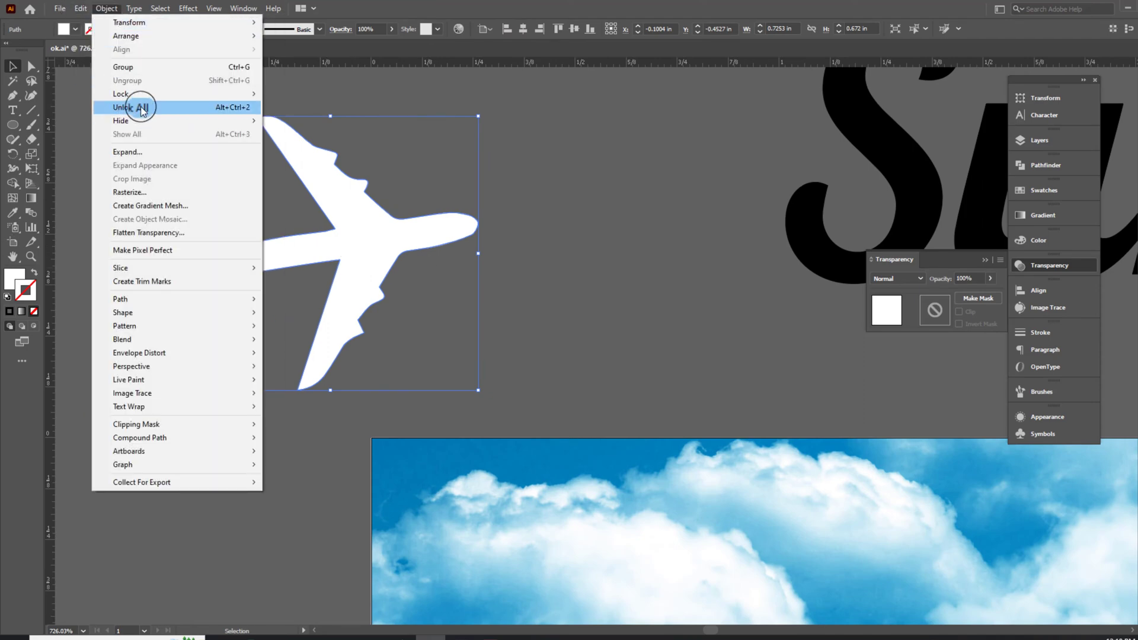
left_click(291, 121)
Step: Turn the airplane copy underneath into an outline with a 0.25 pt stroke
left_click(306, 185)
left_click(34, 272)
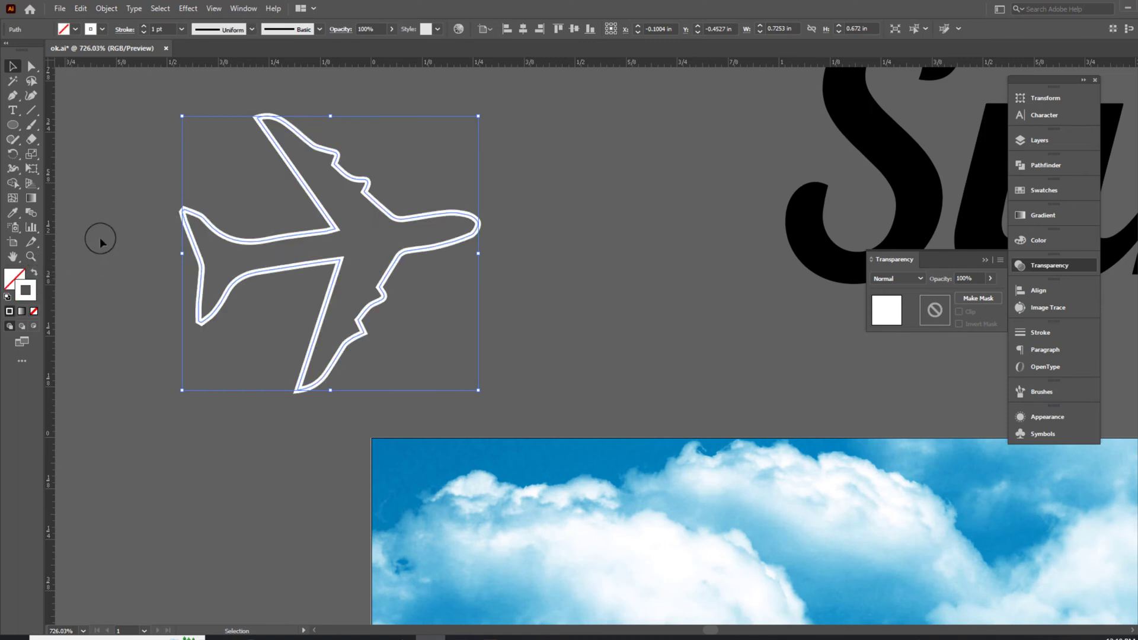
left_click(1036, 292)
left_click(1034, 334)
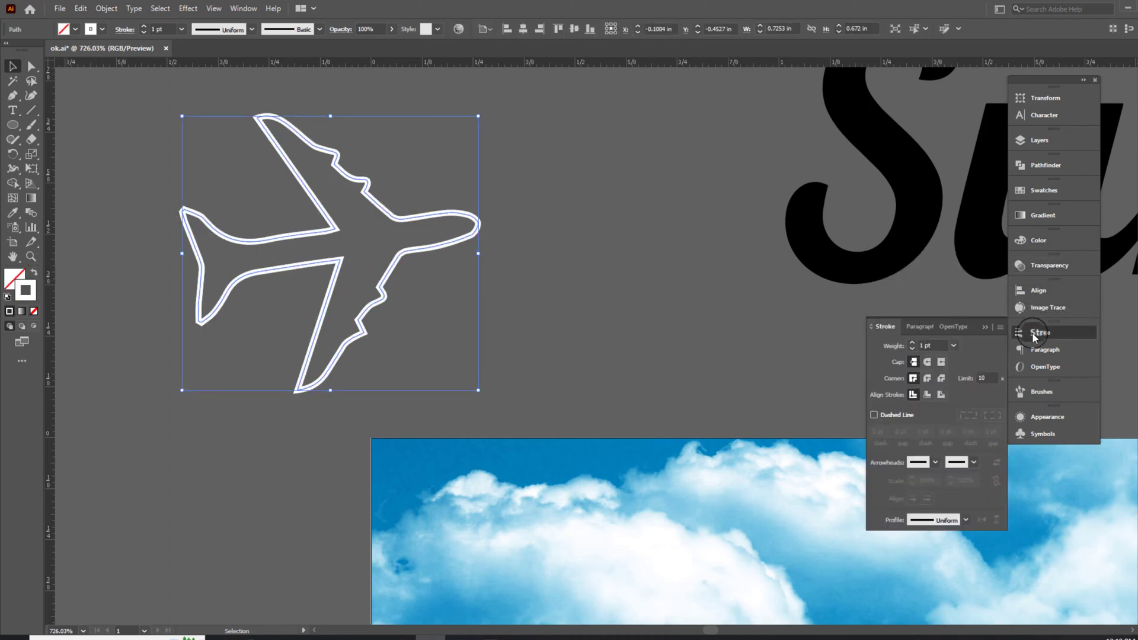
type("0.25")
key("Return")
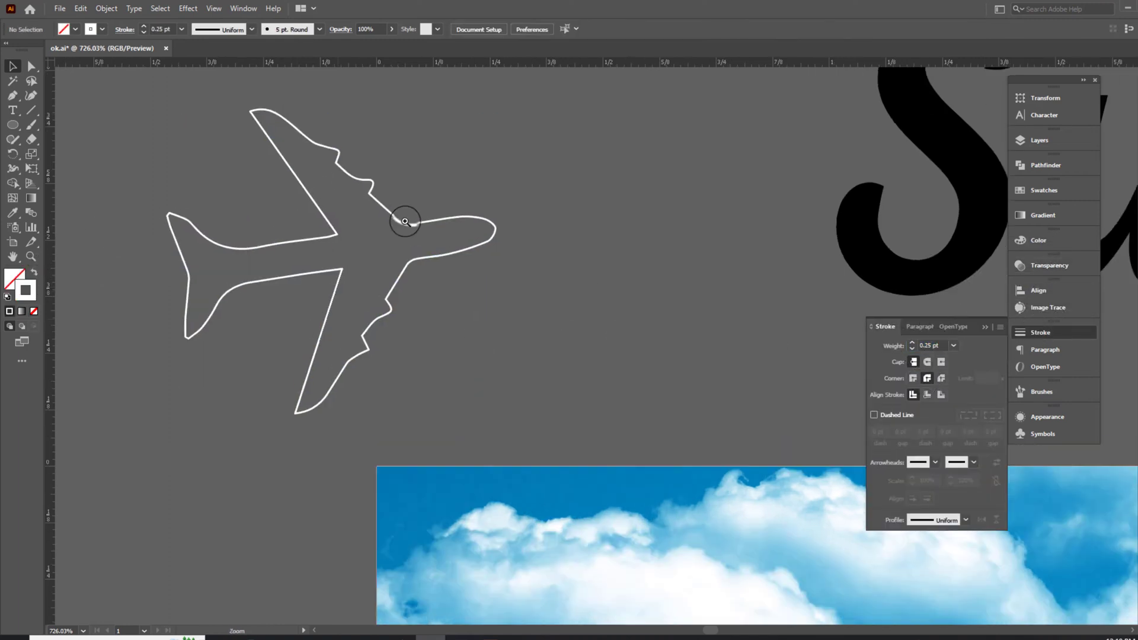
Step: Duplicate the outline slightly offset and make the duplicate fully transparent (opacity 0)
scroll(415, 225, "up", 3)
mouse_move(472, 297)
left_mouse_down()
mouse_move(462, 285)
mouse_move(496, 296)
left_mouse_up()
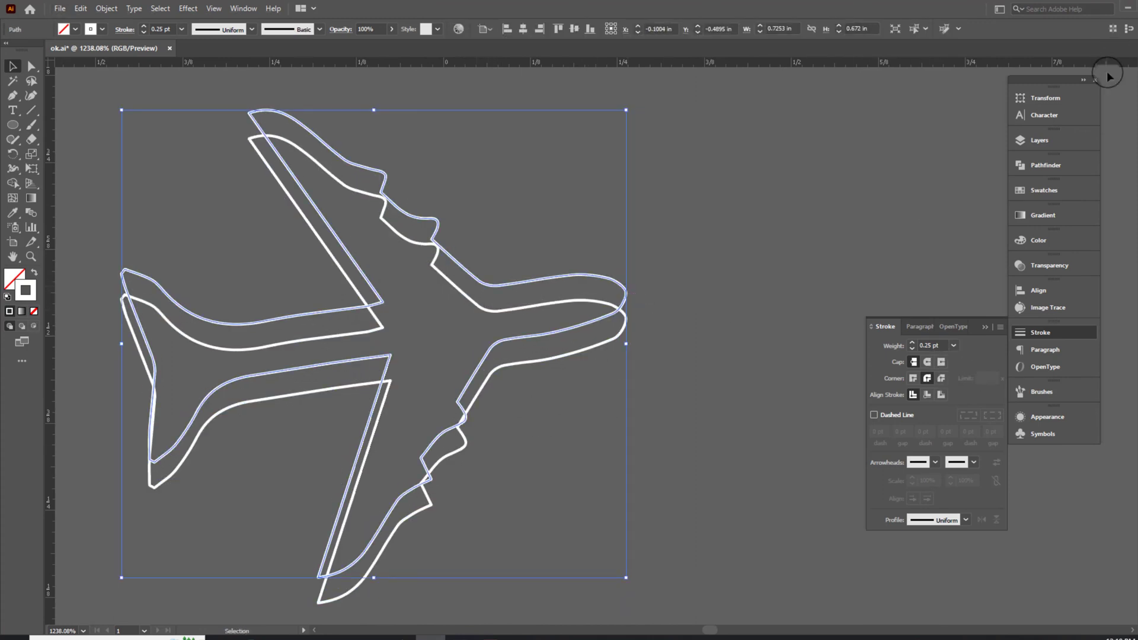
left_click(1023, 243)
left_click(943, 264)
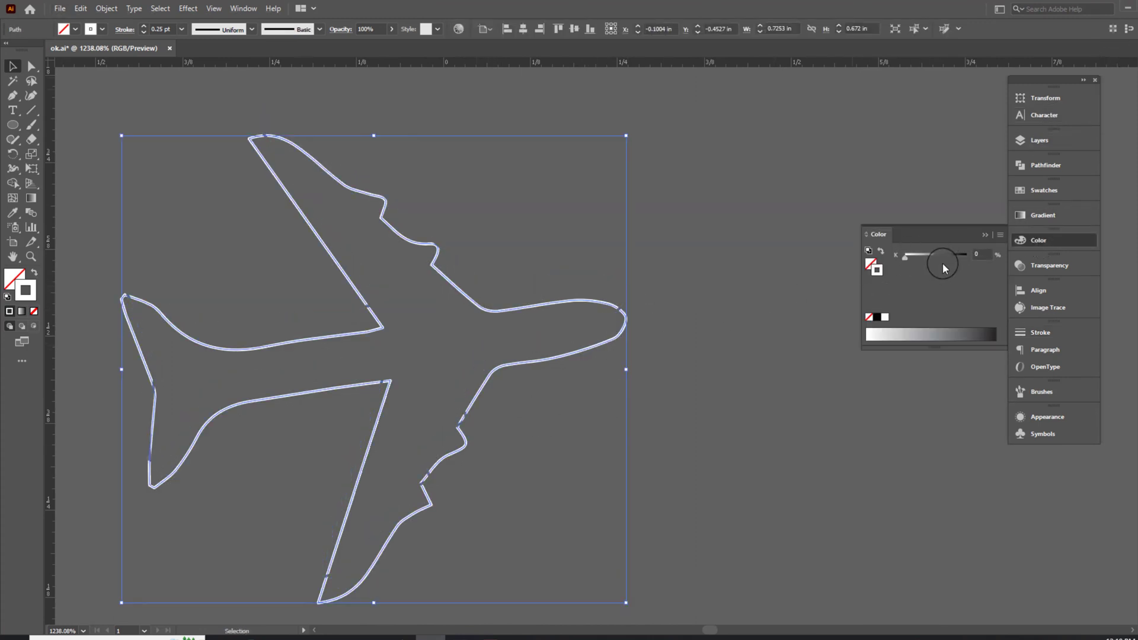
left_click(1049, 265)
Step: Blend the two airplane outlines into a shaded edge and expand the blend
key("ctrl+a")
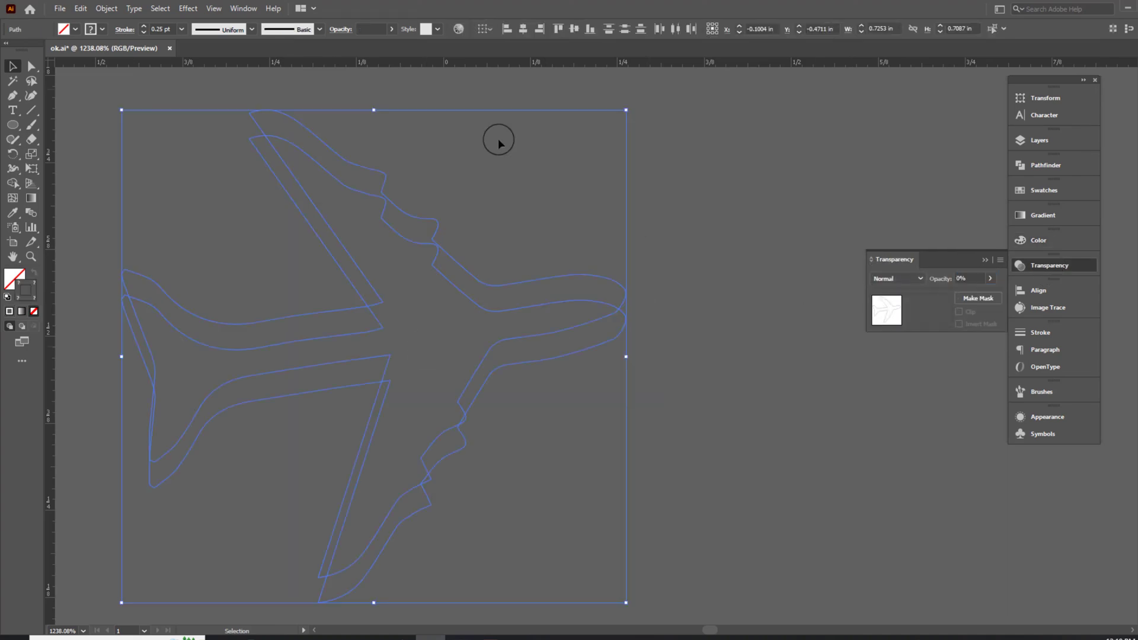
left_click(107, 8)
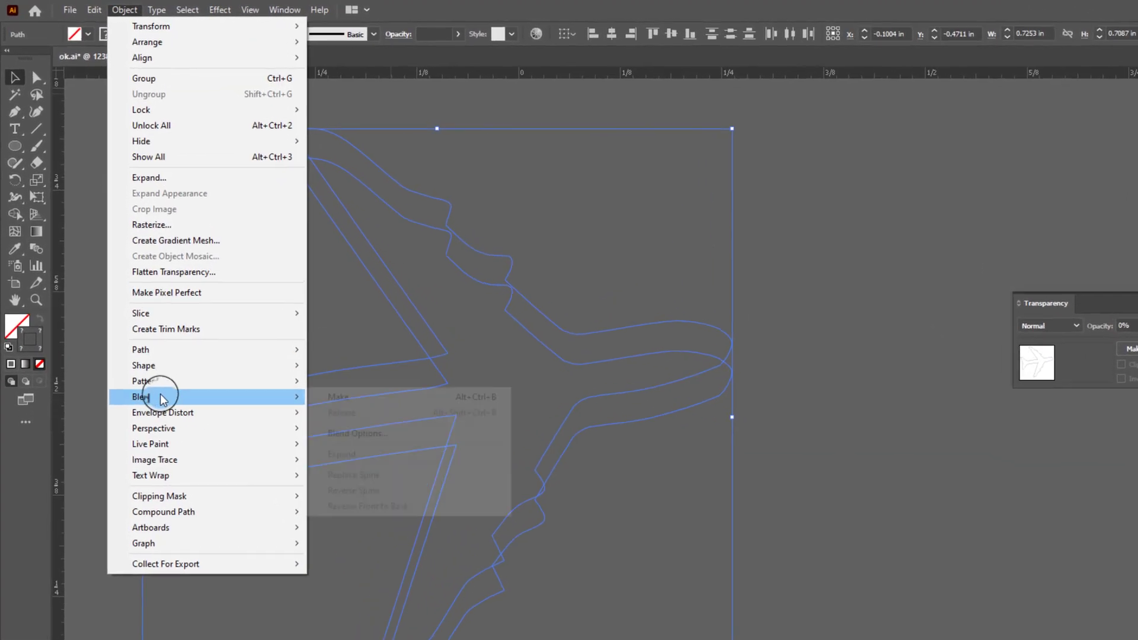
left_click(341, 396)
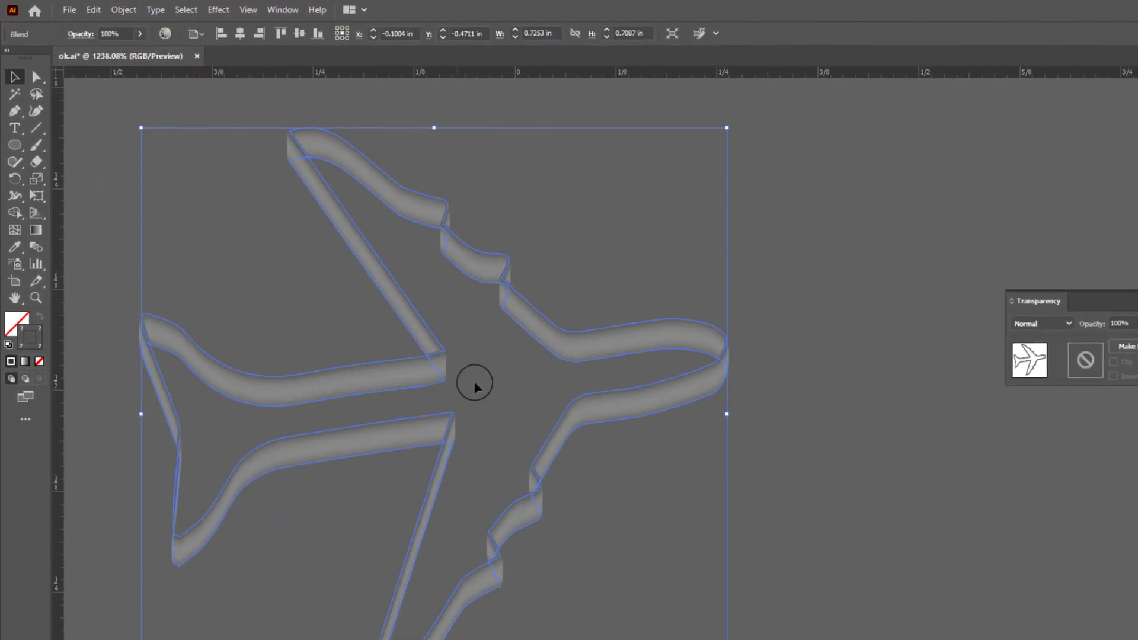
left_click(107, 9)
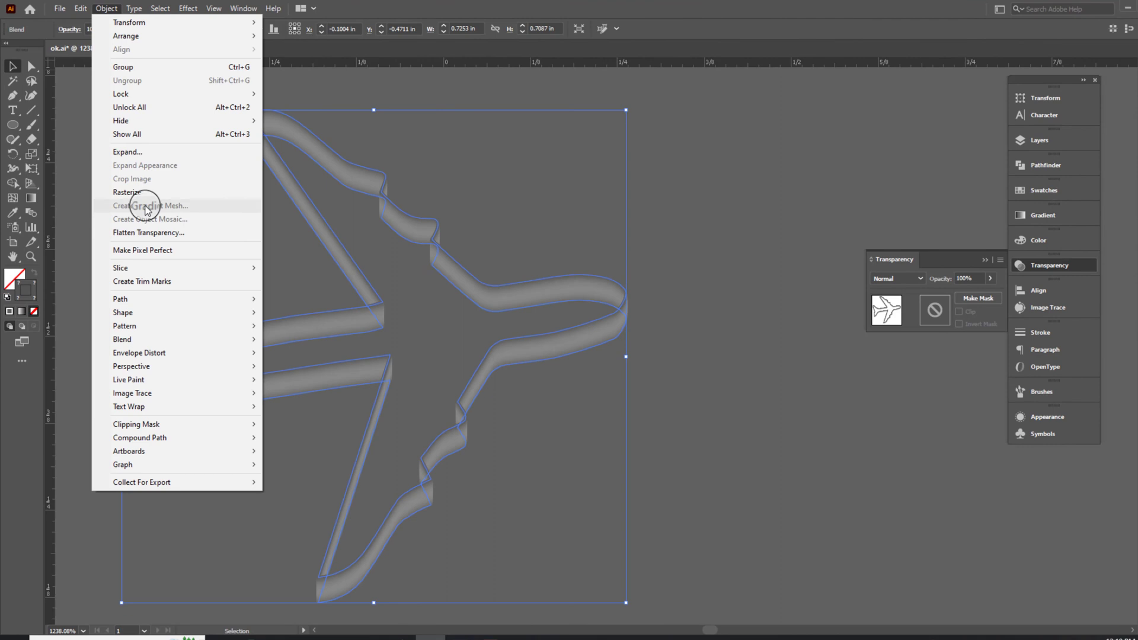
left_click(136, 153)
left_click(544, 389)
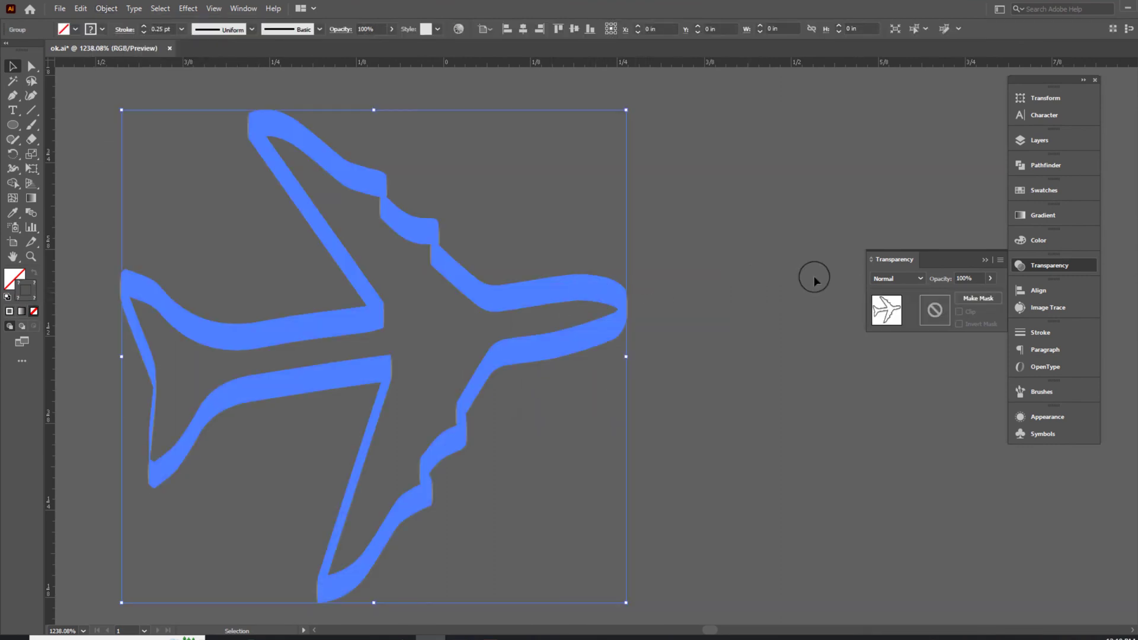
Step: Show the hidden white airplane on top of its shaded edge and select the result
left_click(896, 279)
left_click(107, 8)
left_click(128, 141)
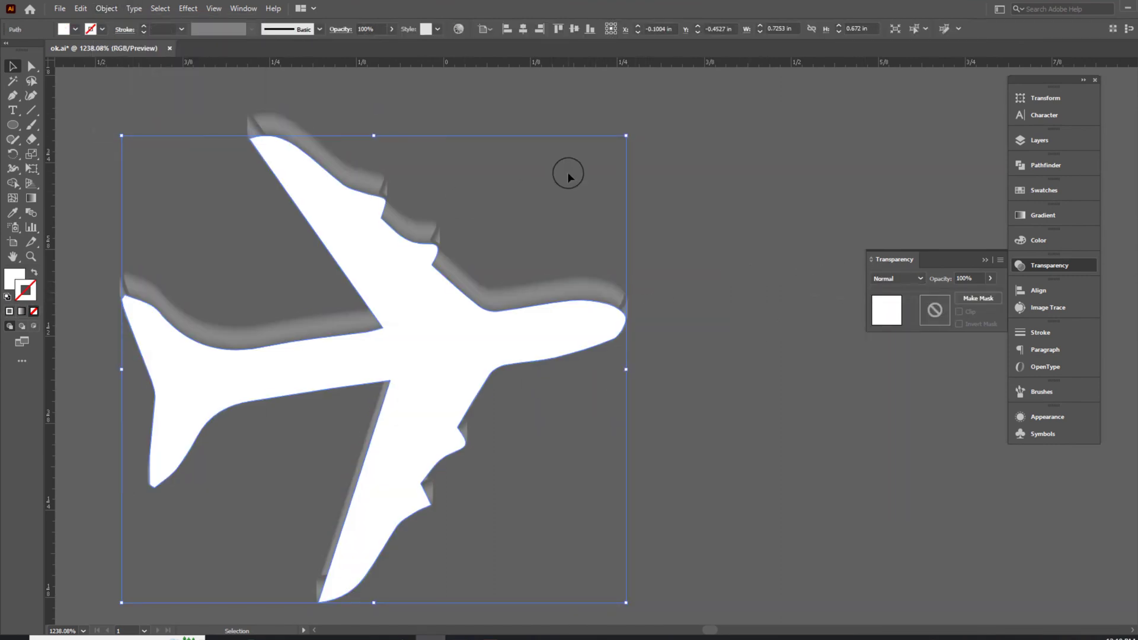
scroll(611, 453, "down", 2)
left_click(647, 449)
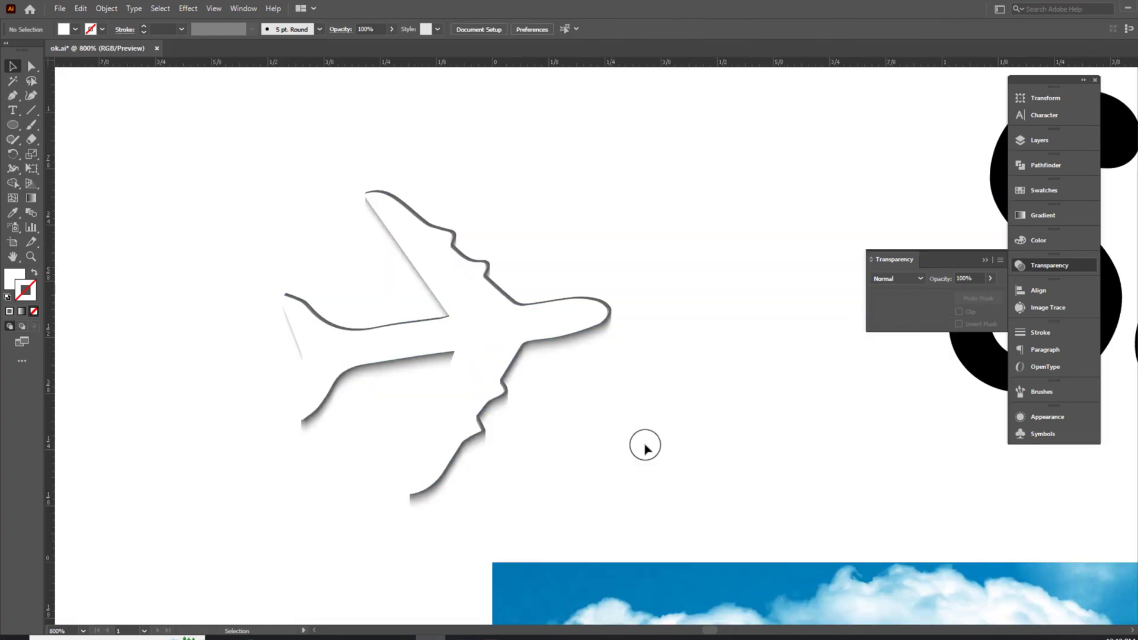
scroll(534, 325, "up", 2)
left_click(495, 345)
scroll(727, 452, "down", 2)
Step: Move the 3D airplane into the upper-left sky of the cloud photo
key("a")
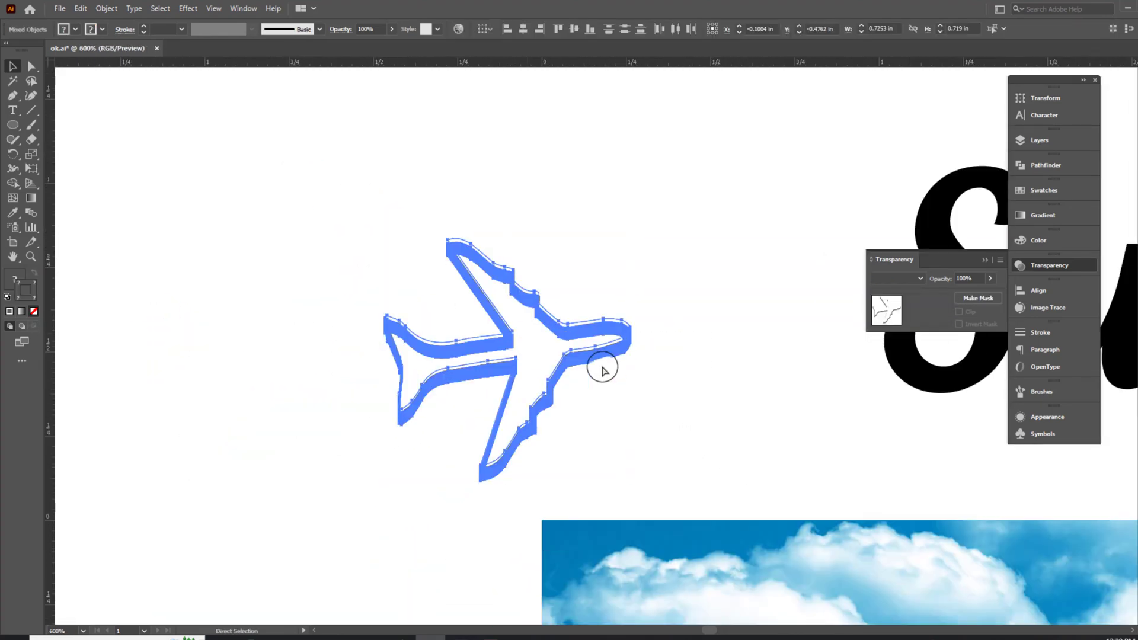
key("v")
left_click_drag(427, 310, 504, 425)
scroll(581, 272, "down", 3)
left_click(581, 271)
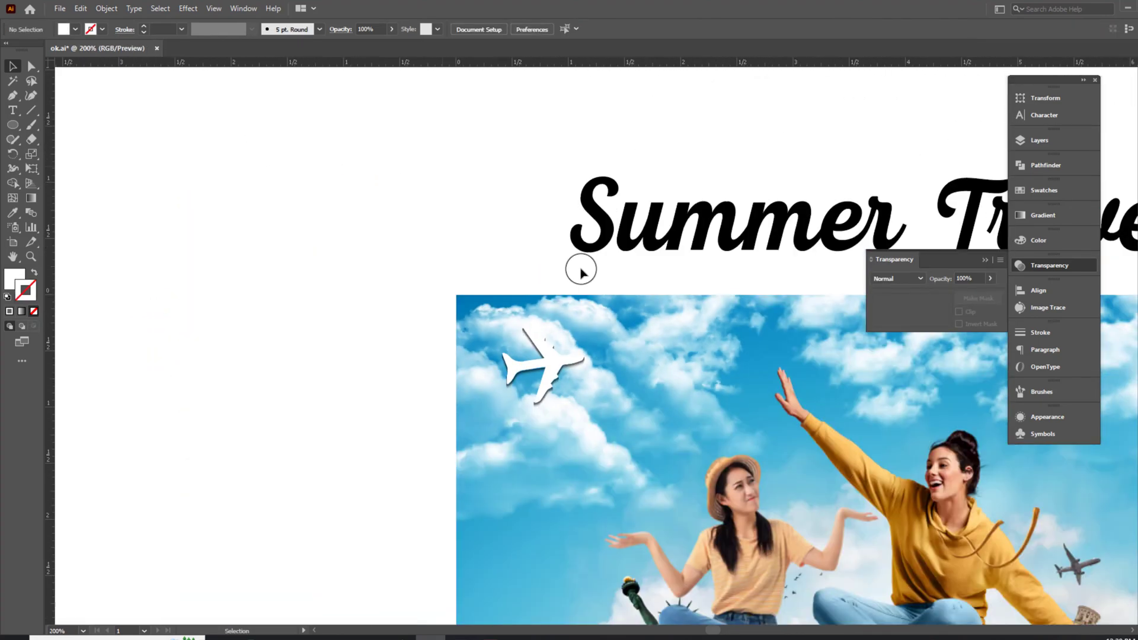
left_click_drag(648, 405, 633, 427)
left_click(252, 412)
left_click_drag(350, 444, 117, 207)
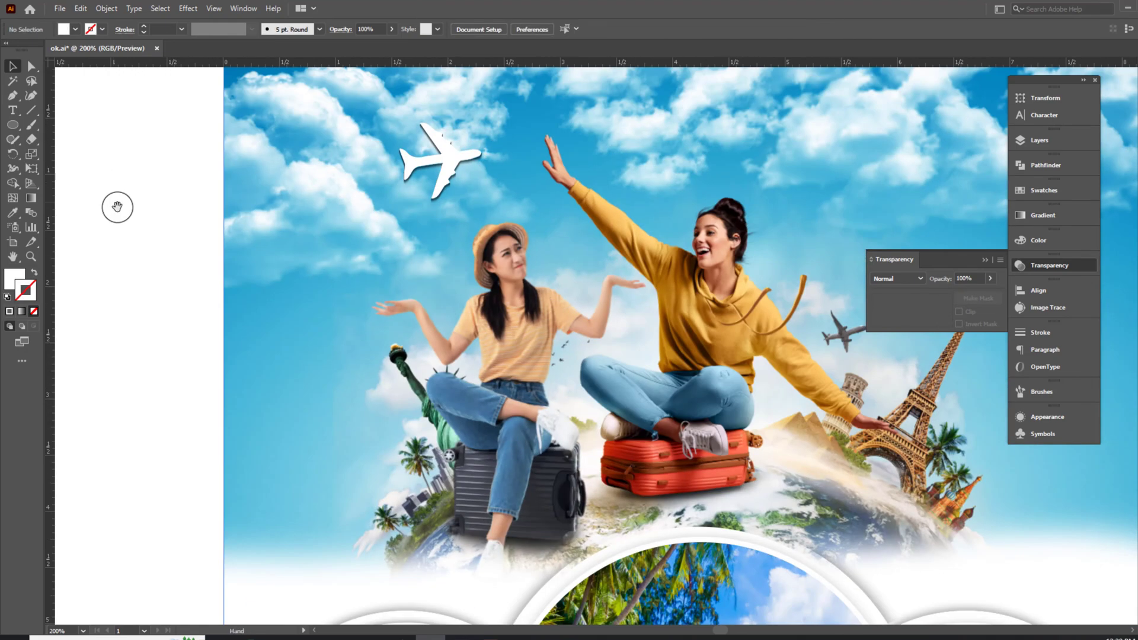
left_click_drag(296, 187, 332, 188)
left_click(445, 155)
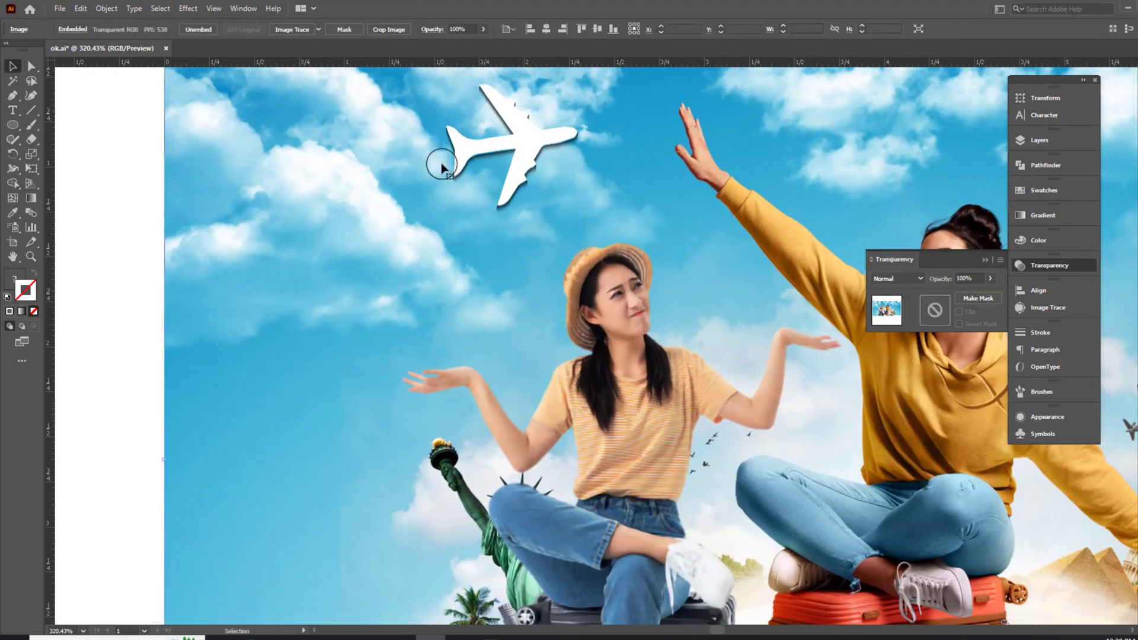
Step: Draw a curved trail path with the Pen tool ending at the airplane's tail
left_click(246, 220)
scroll(246, 221, "up", 3)
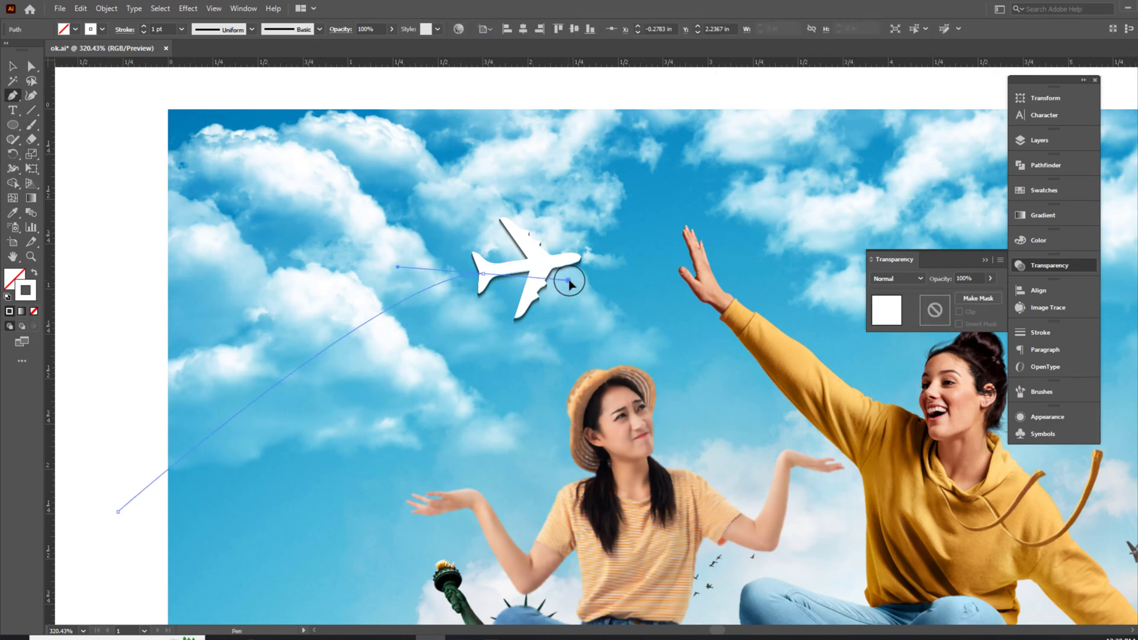
left_click_drag(569, 283, 179, 574)
left_click_drag(330, 410, 360, 372)
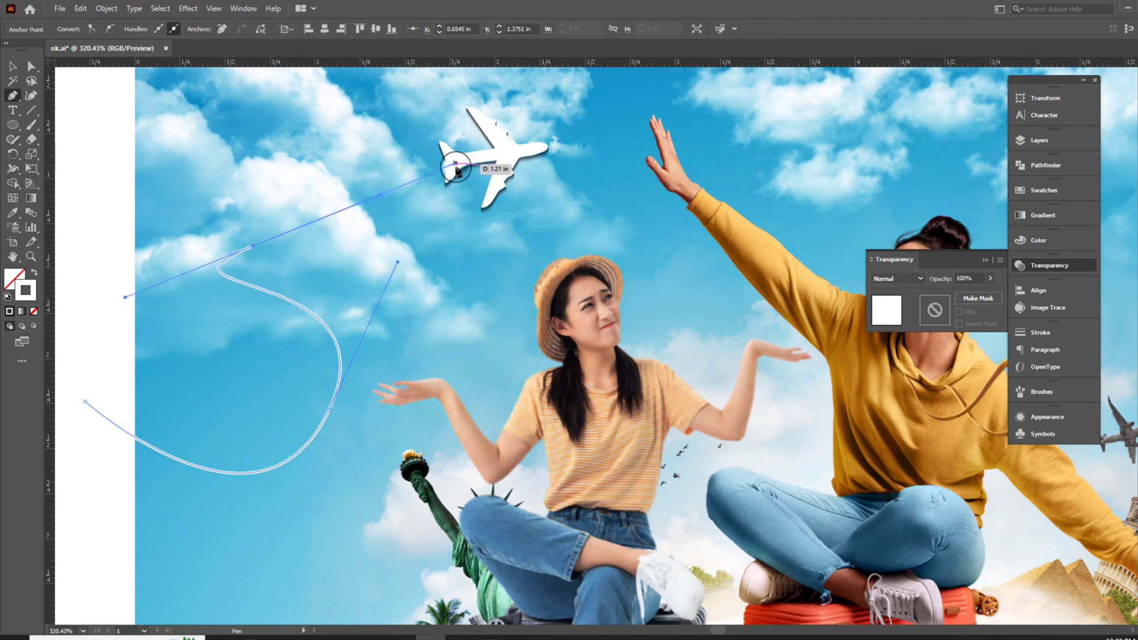
scroll(457, 169, "up", 2)
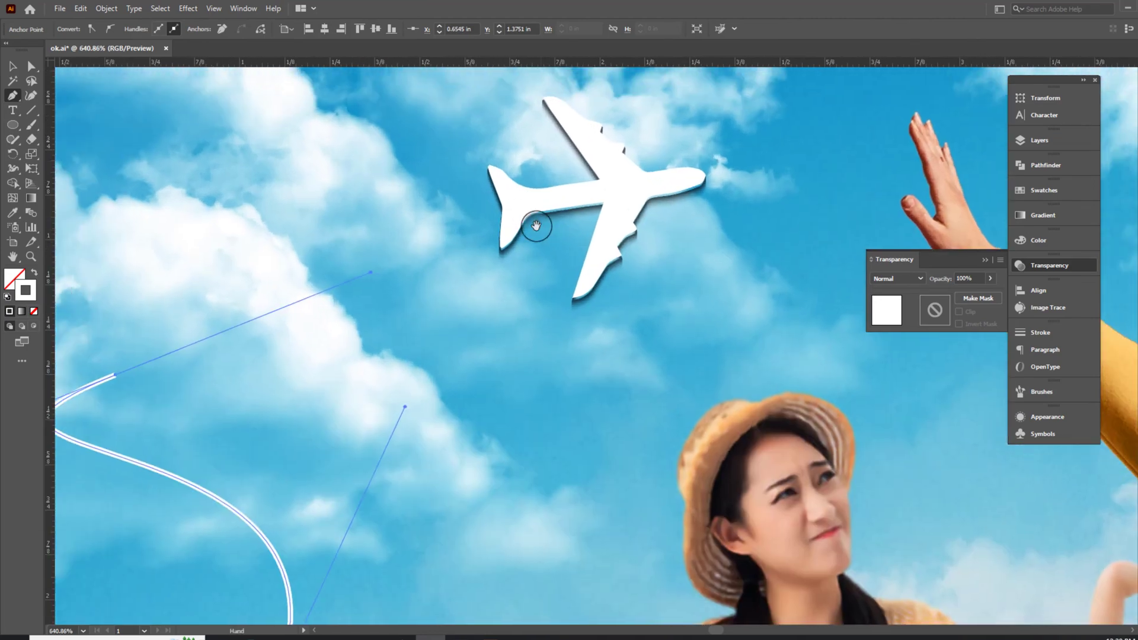
left_click(583, 204)
key("ctrl+minus")
key("ctrl+minus")
key("ctrl+minus")
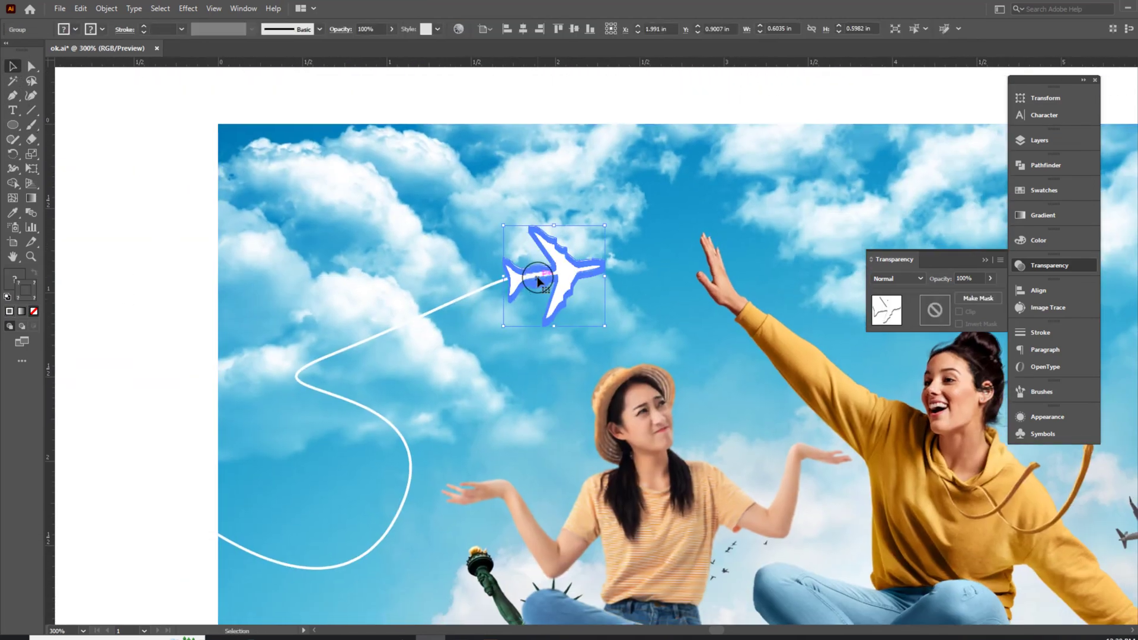
Step: Select the trail path and give its stroke round caps
key("z")
left_click_drag(216, 453, 394, 379)
key("v")
left_click(394, 379)
left_click(1041, 332)
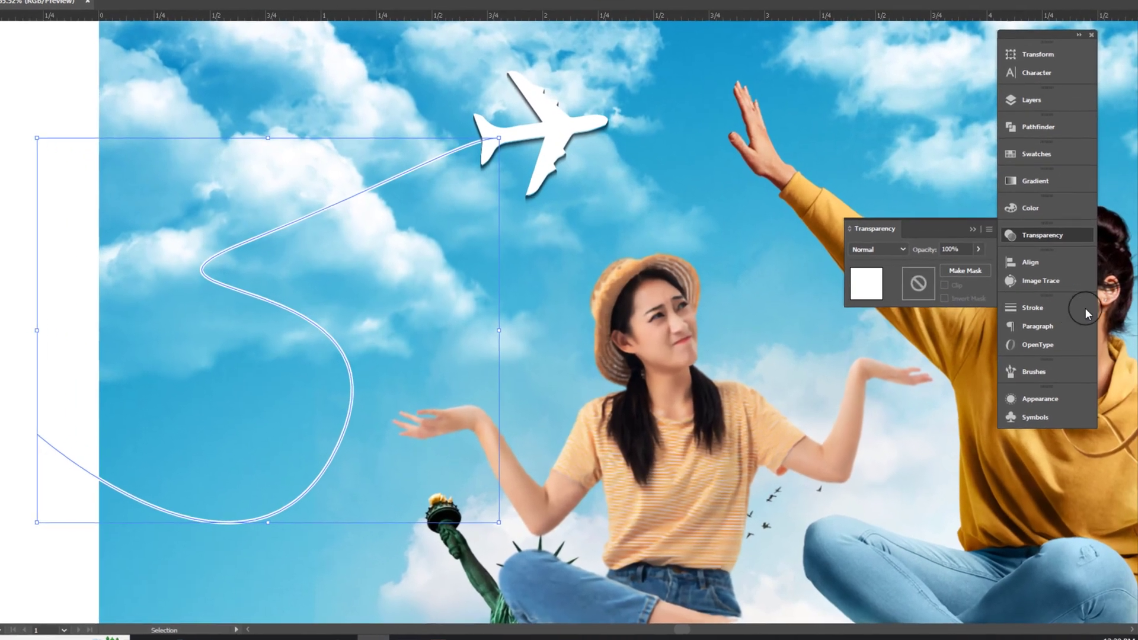
left_click(927, 362)
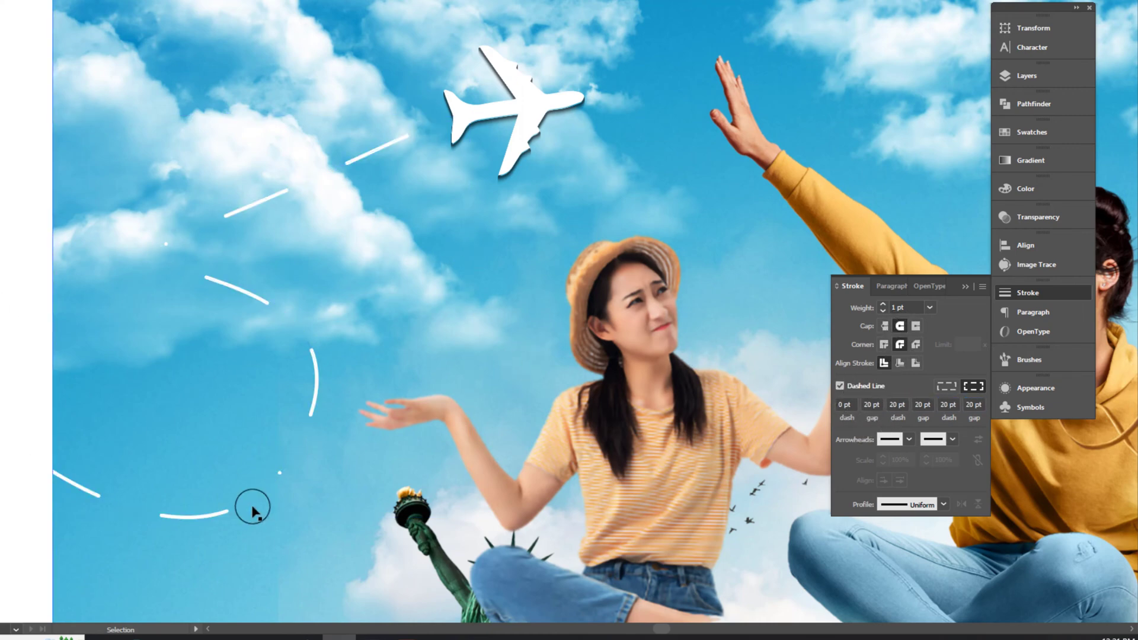
scroll(269, 459, "up", 1)
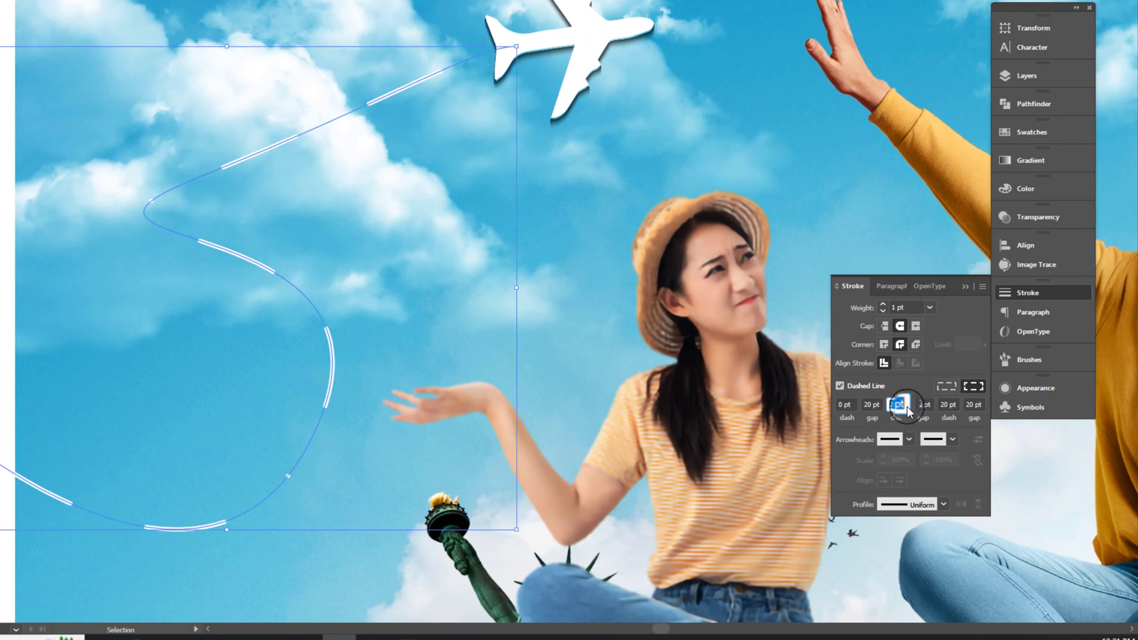
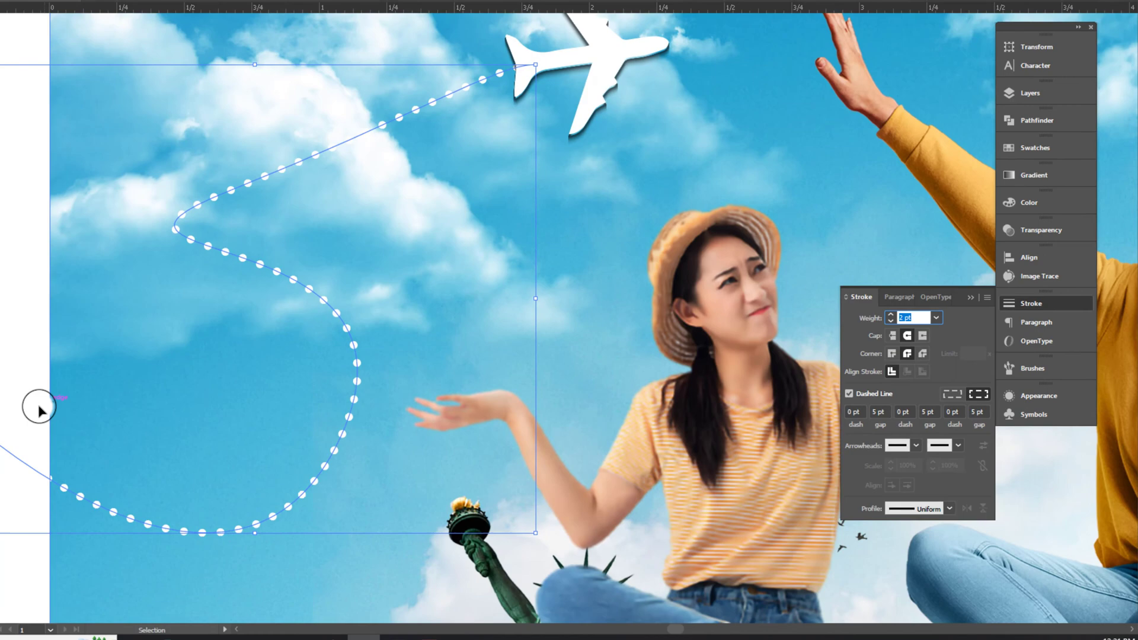
Step: Deselect the finished white dotted trail and zoom in around it
left_click(122, 425)
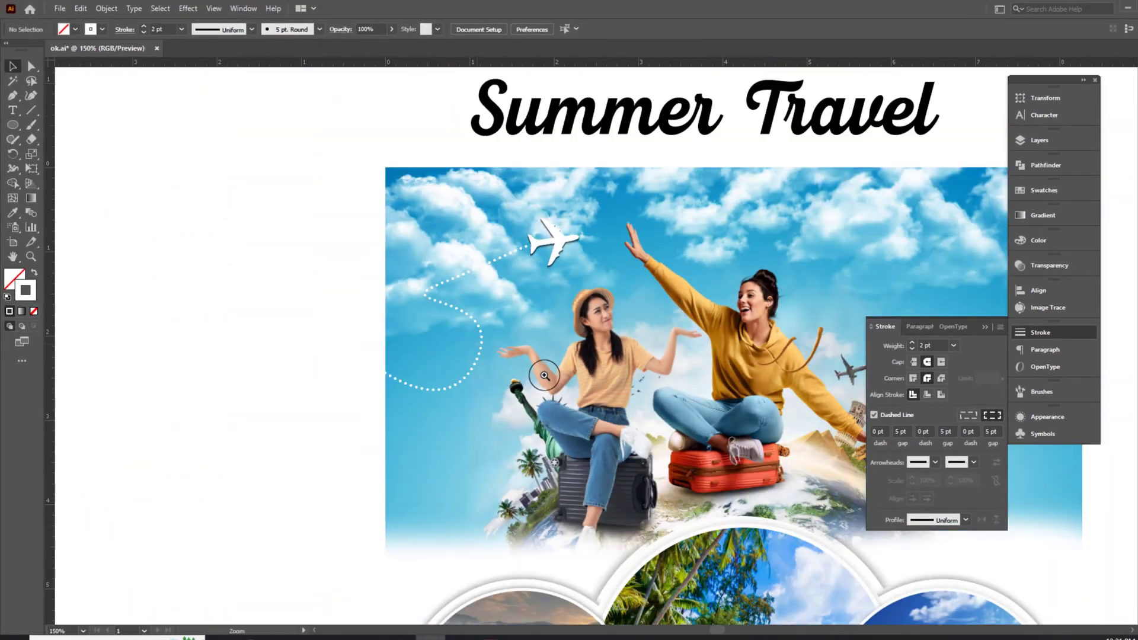
left_click_drag(544, 376, 682, 374)
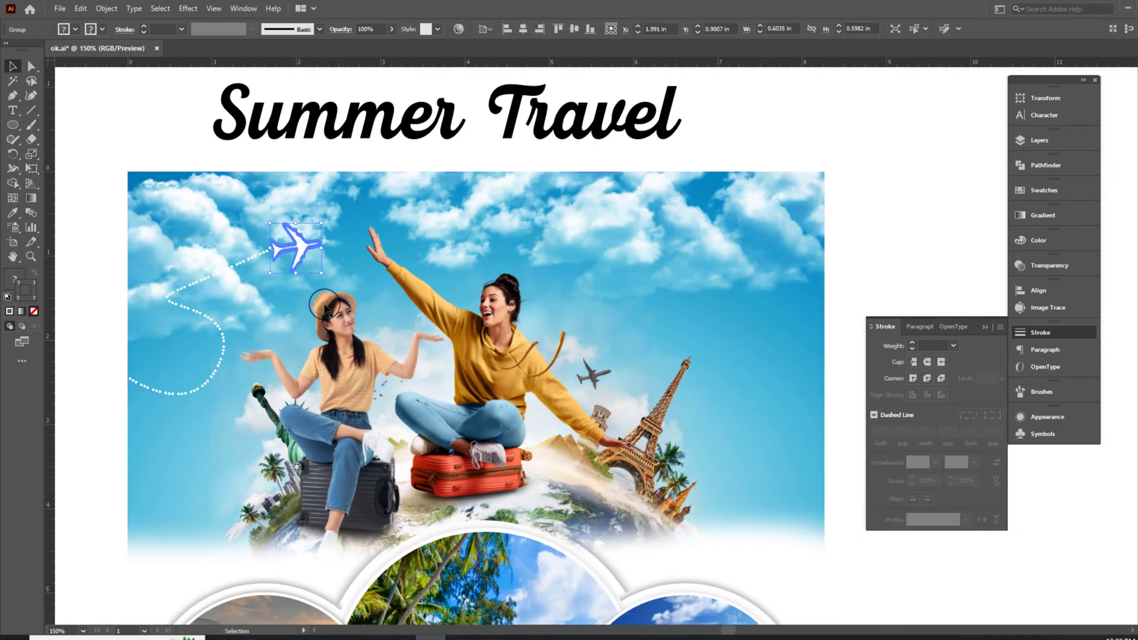
Step: Duplicate the plane to the right side and mirror it with the Reflect tool
left_click(116, 282)
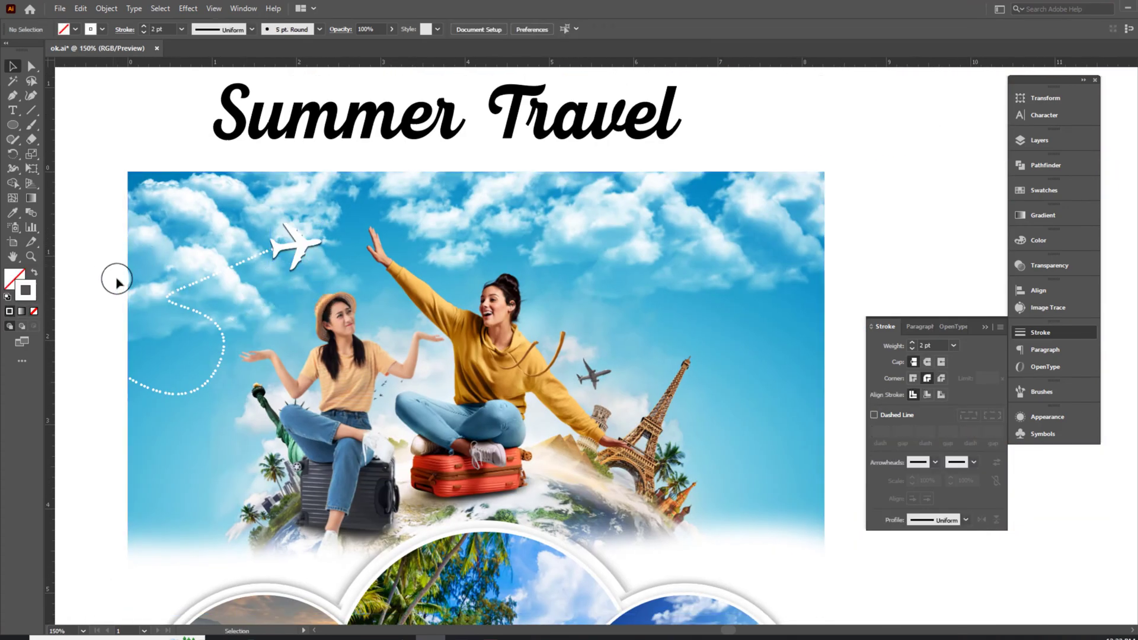
left_click_drag(658, 230, 658, 230)
left_click_drag(12, 154, 65, 172)
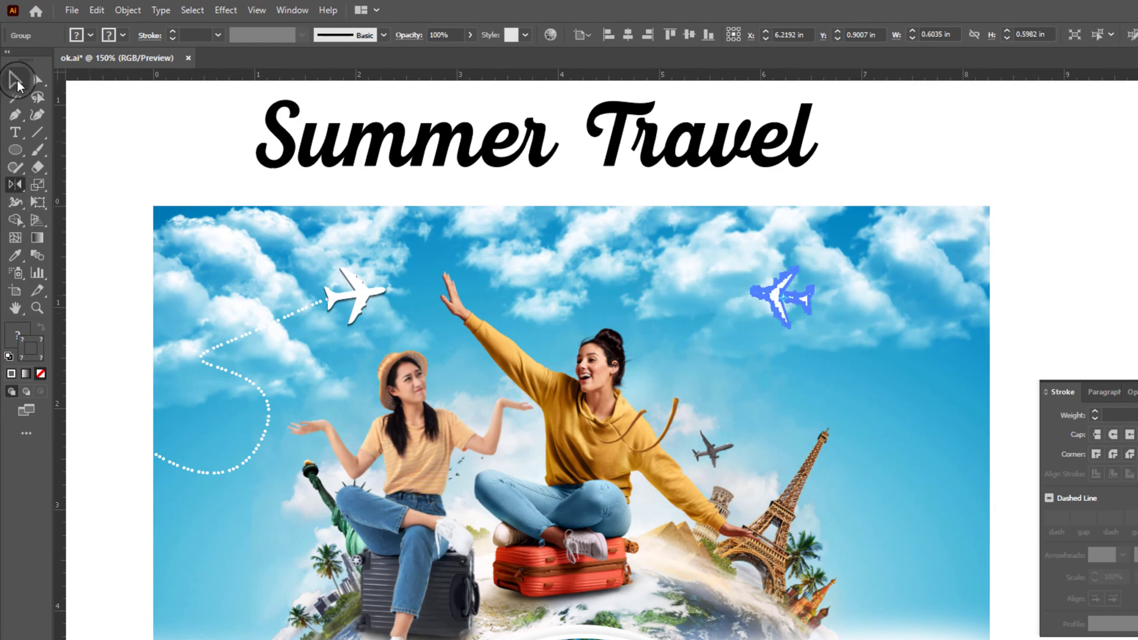
key("v")
left_click_drag(731, 295, 705, 295)
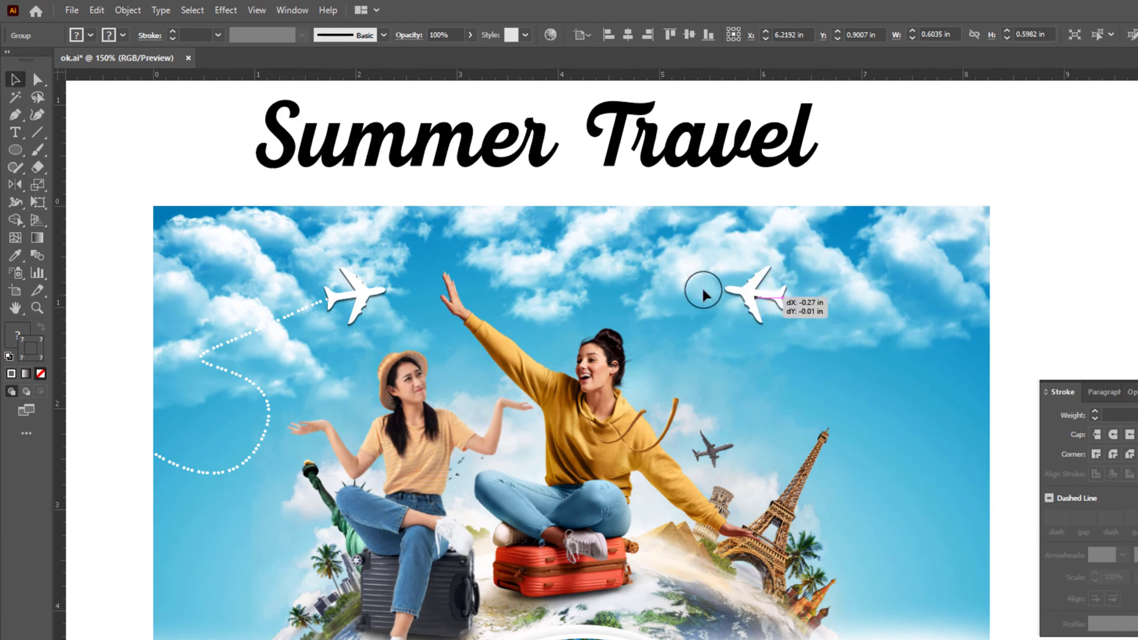
left_click(987, 323)
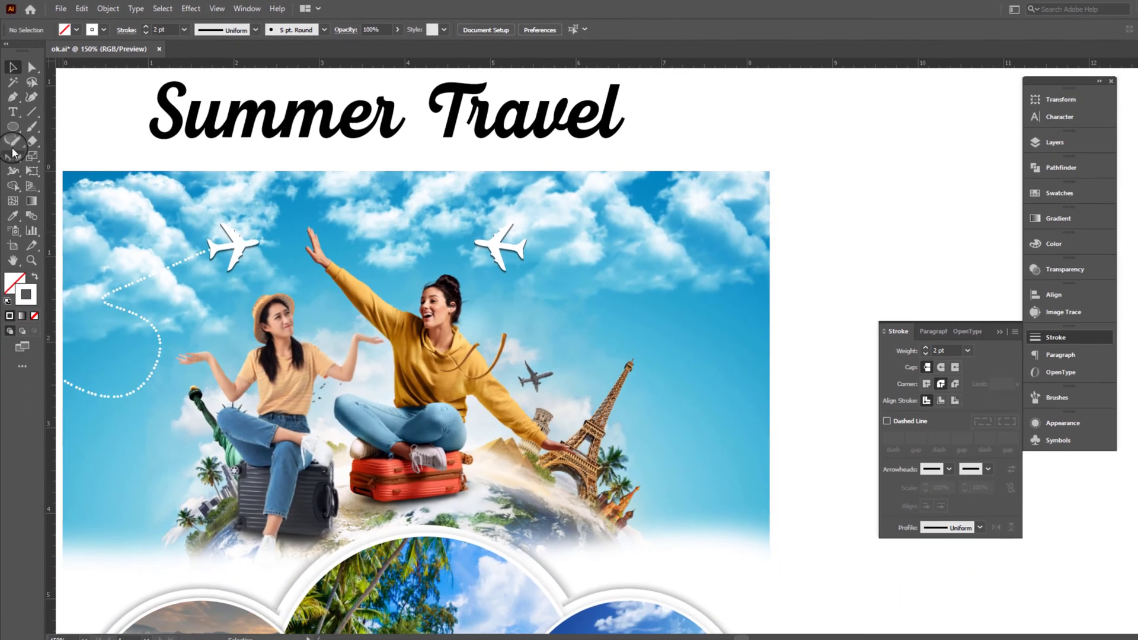
Step: Draw a curved path behind the mirrored plane and give it the dotted trail style
left_click(11, 99)
scroll(713, 307, "up", 1)
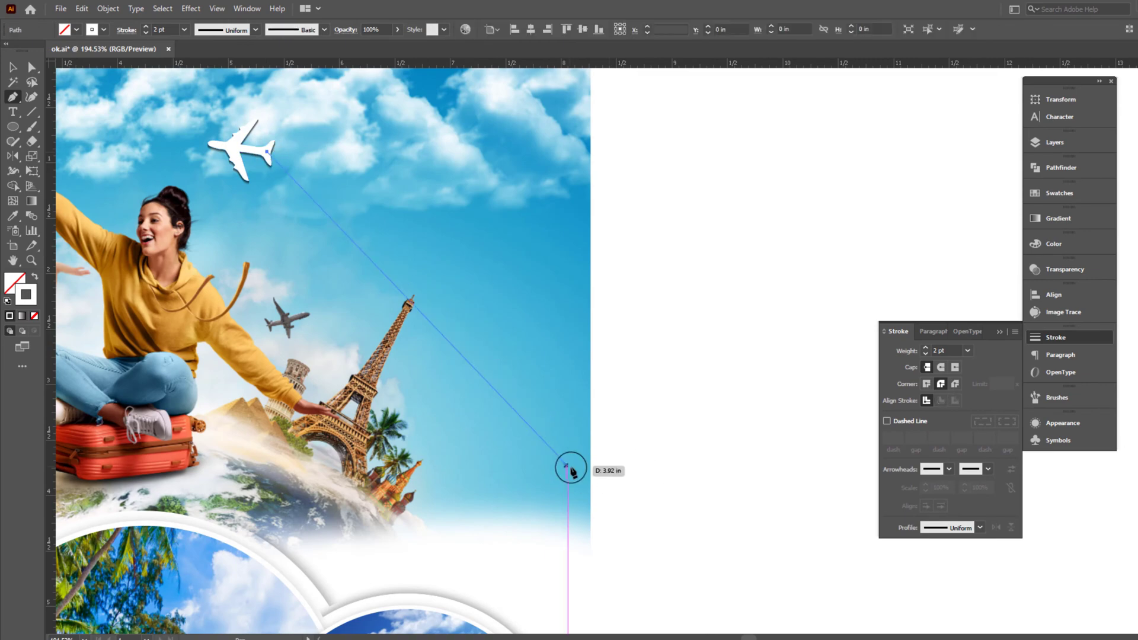
left_click_drag(570, 468, 610, 619)
left_click(572, 381)
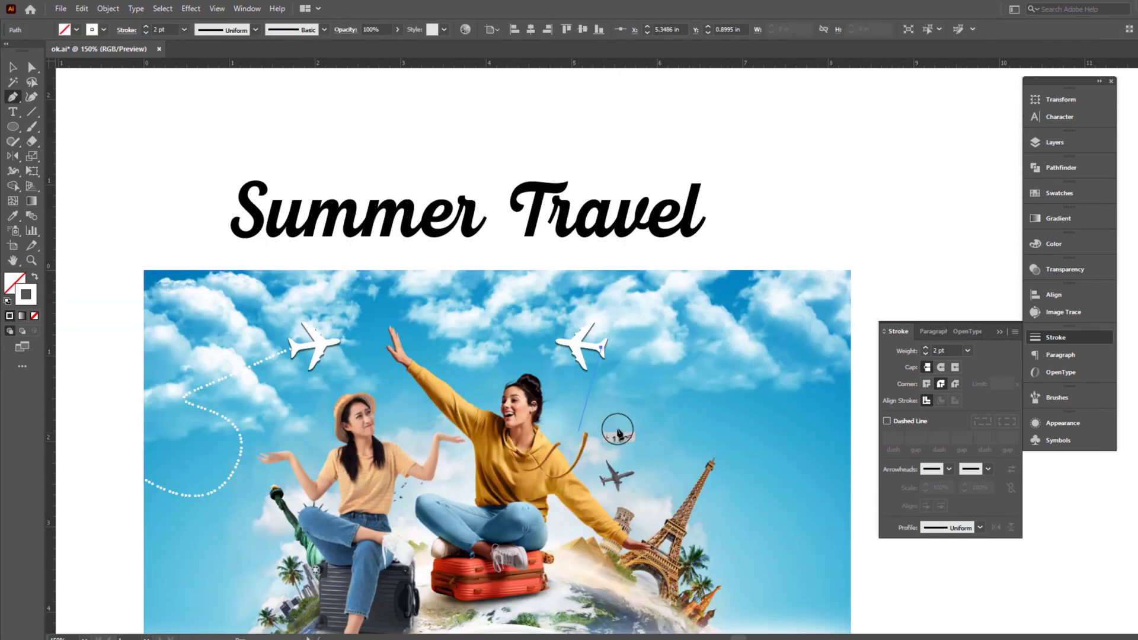
left_click_drag(597, 240, 771, 386)
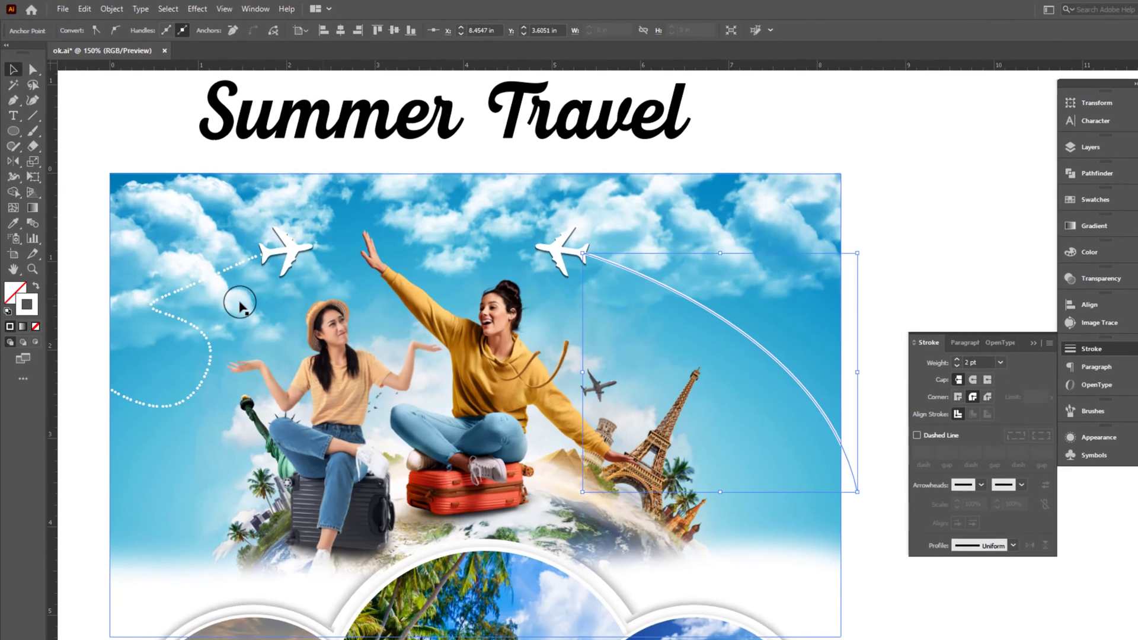
key("i")
left_click(217, 333)
left_click(948, 300)
Step: Move the Summer Travel title down onto the photo
scroll(947, 300, "down", 2)
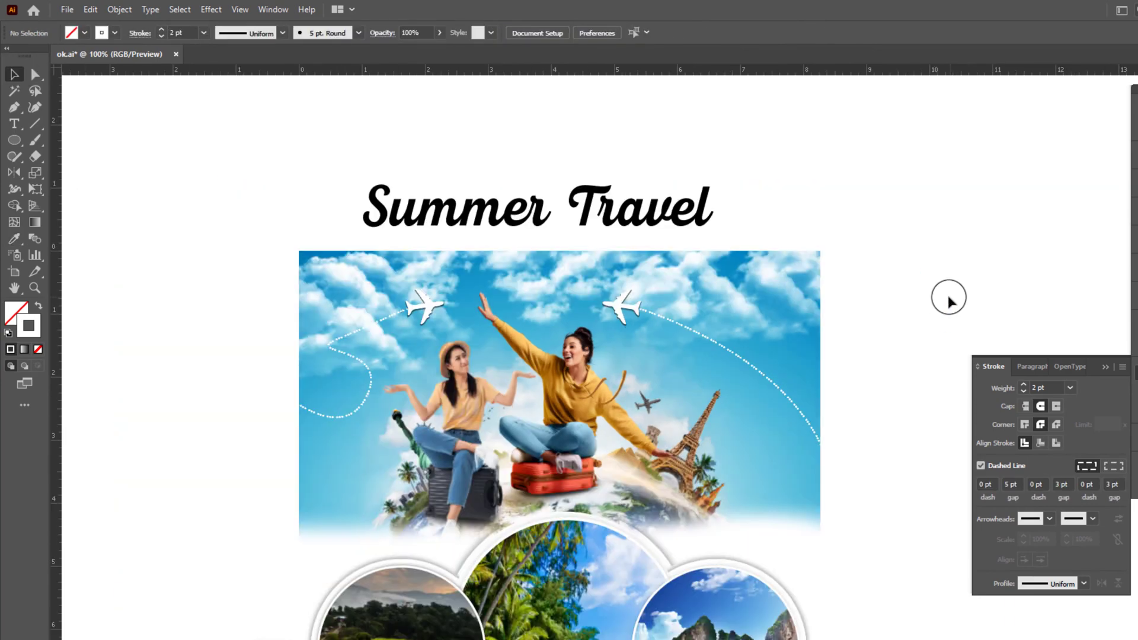
scroll(780, 325, "up", 2)
scroll(840, 425, "up", 2)
scroll(839, 425, "down", 2)
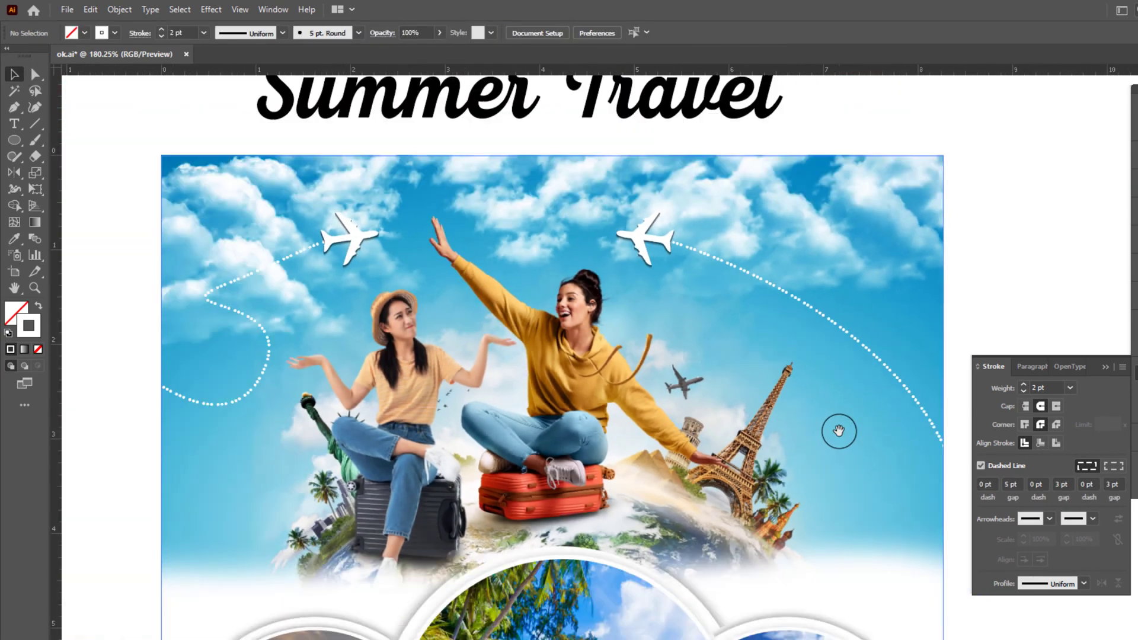
scroll(699, 432, "down", 2)
left_click_drag(524, 178, 551, 241)
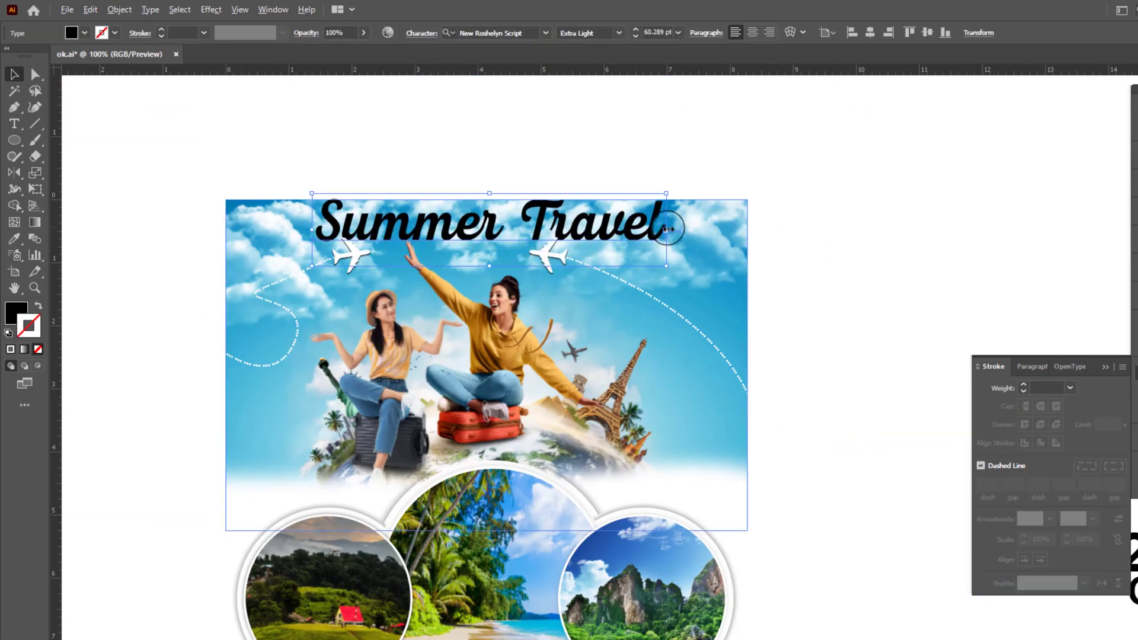
Step: Scale the Summer Travel title down and centre it over the banner
left_click_drag(667, 243, 605, 240)
left_click_drag(492, 222, 479, 221)
left_click(634, 378)
scroll(635, 378, "down", 4)
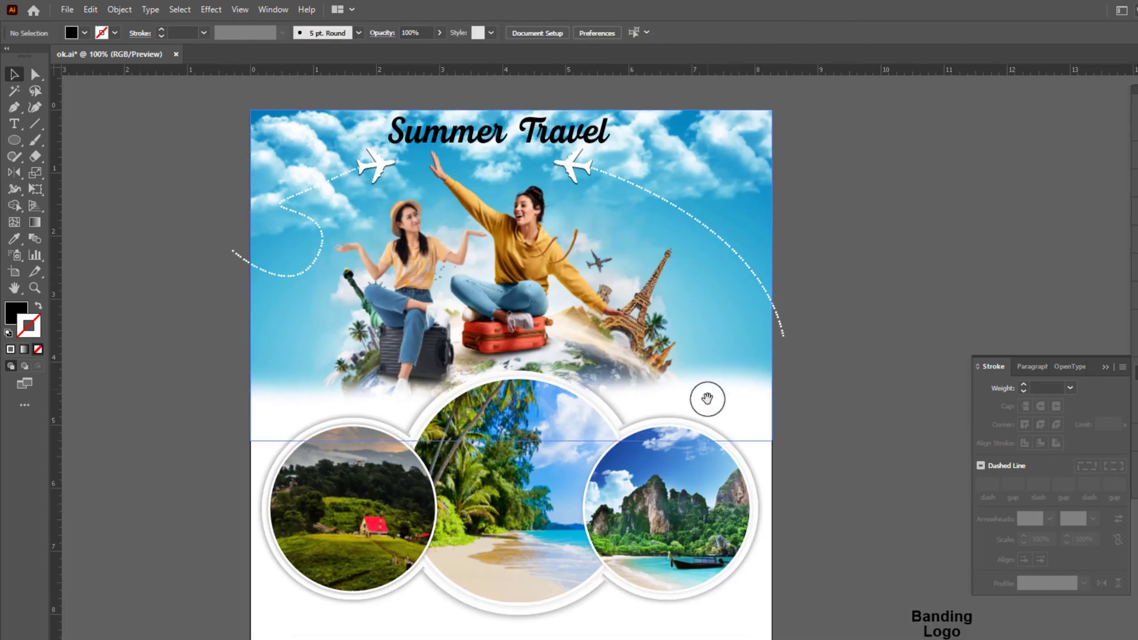
Step: Apply a gradient fill to the background rectangle
left_click(700, 413)
scroll(602, 538, "down", 3)
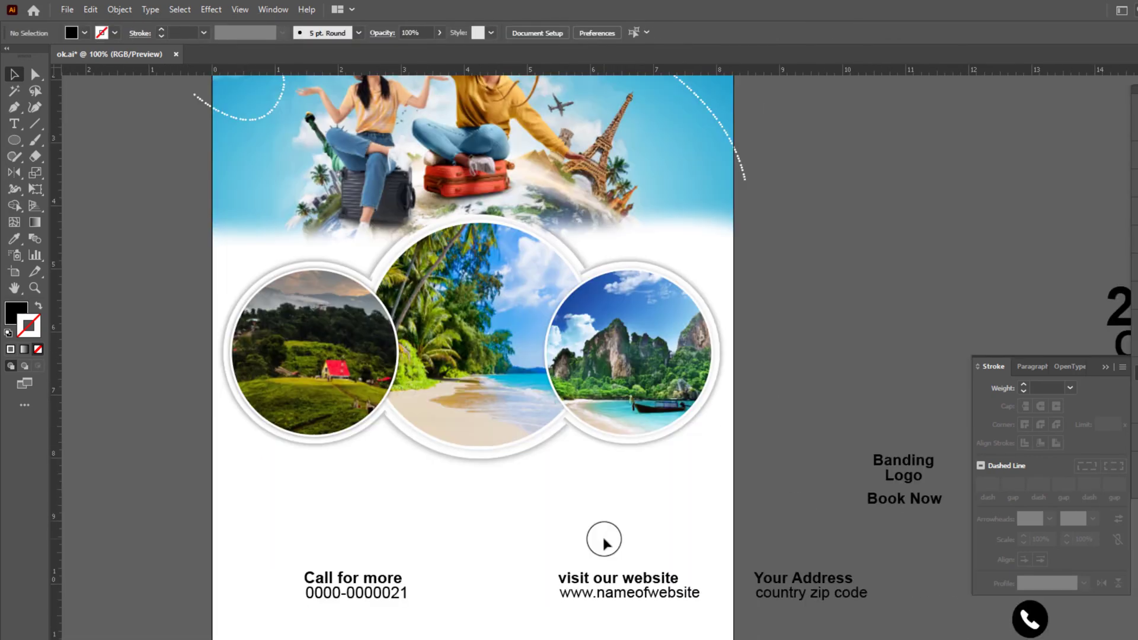
scroll(590, 602, "down", 1)
scroll(463, 587, "right", 2)
key(".")
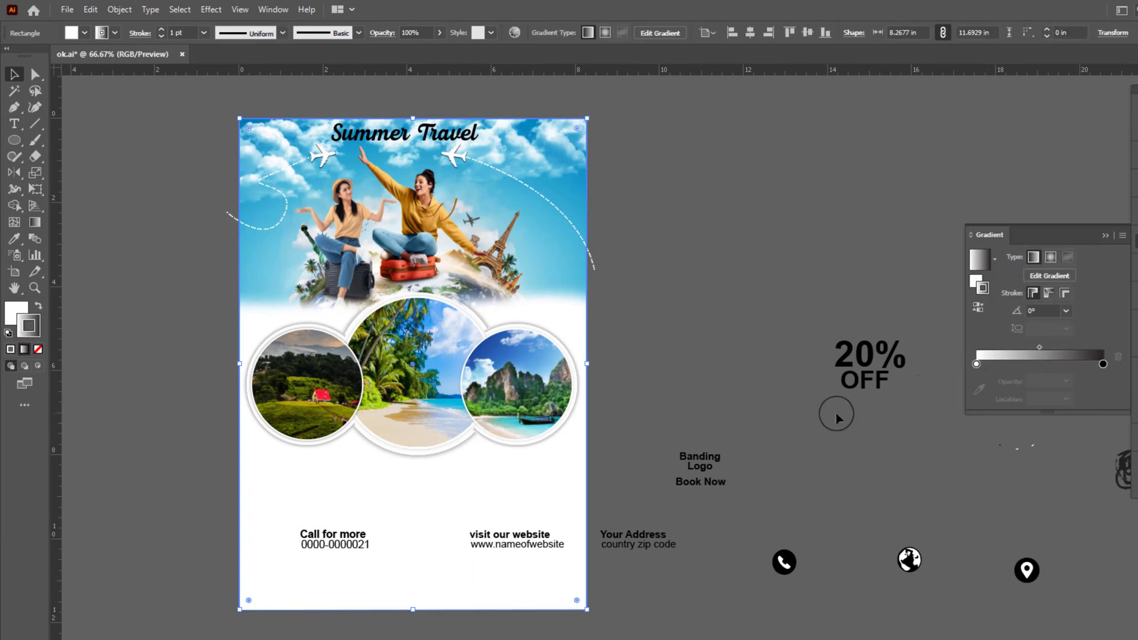
left_click(38, 306)
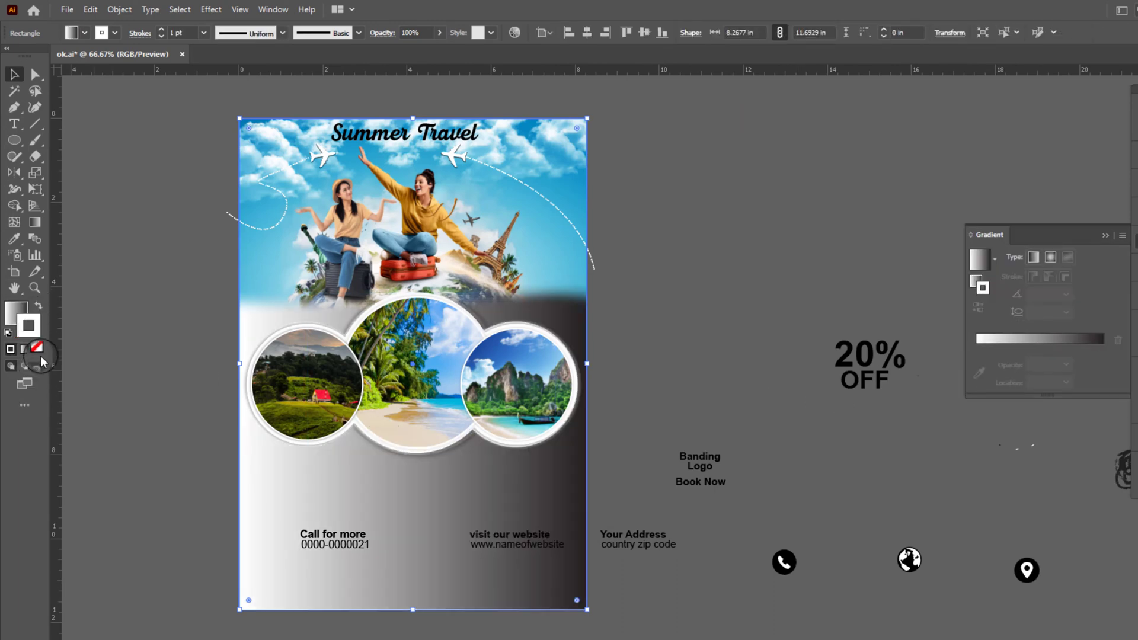
Step: Set the gradient's dark stop to teal blue 3E9FB3 using RGB sliders
left_click(14, 311)
left_click(430, 633)
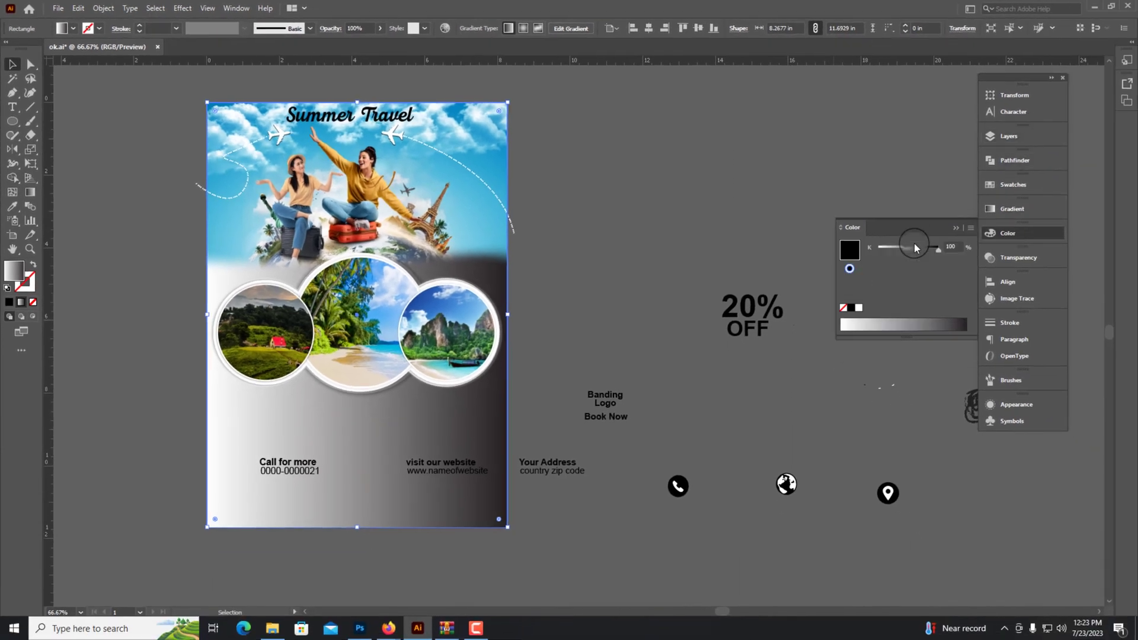
left_click(970, 227)
left_click(1008, 290)
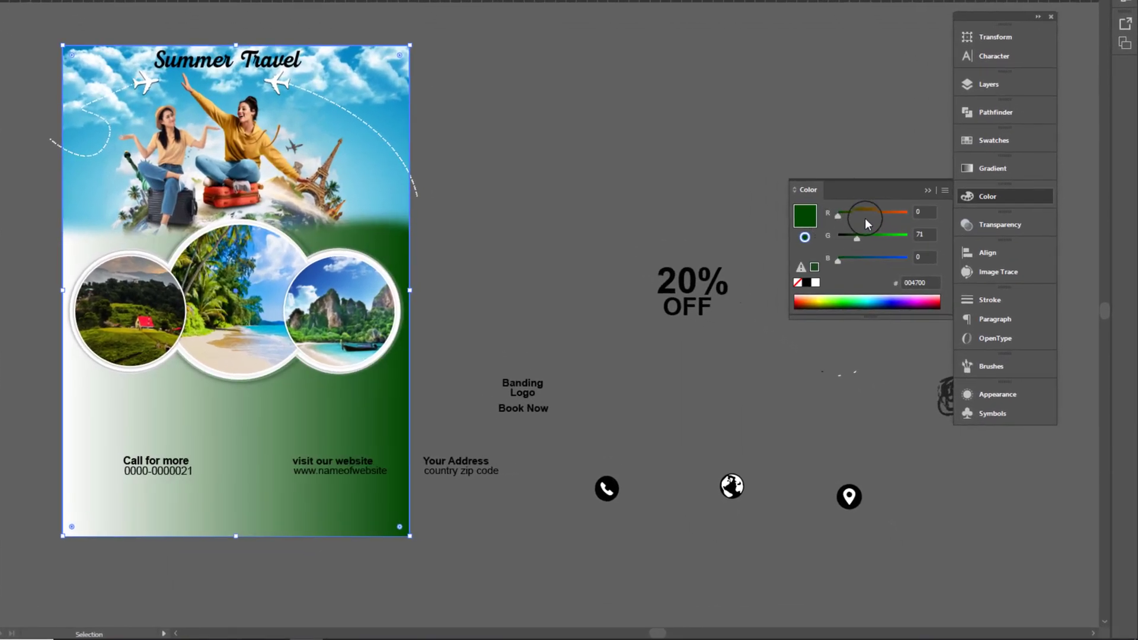
left_click_drag(866, 223, 841, 214)
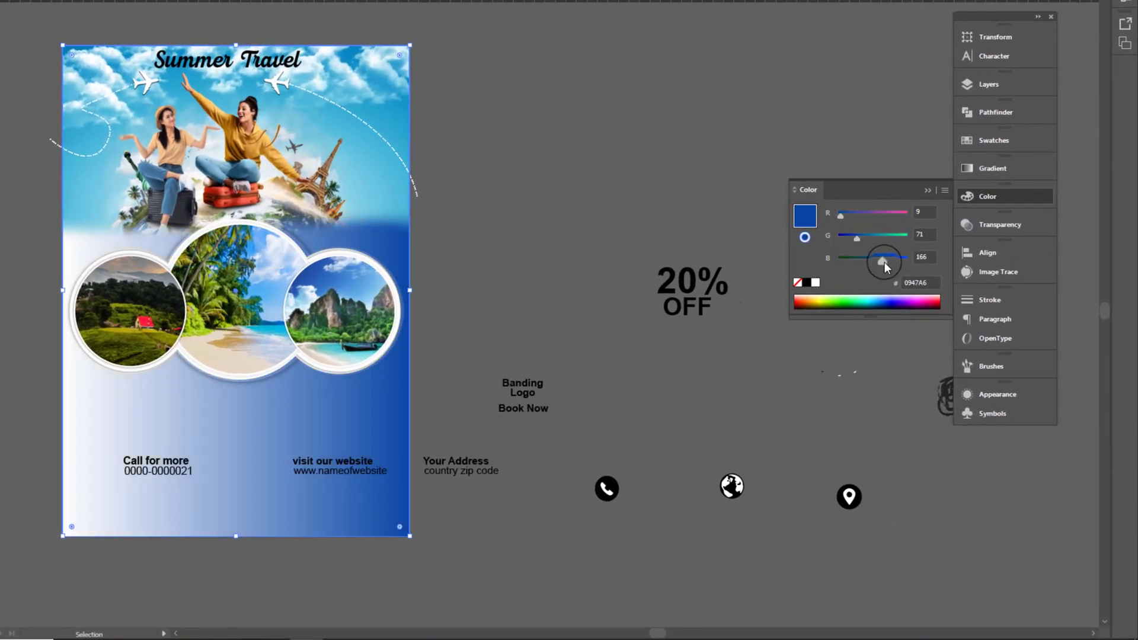
mouse_move(885, 262)
left_mouse_down()
mouse_move(888, 238)
mouse_move(858, 217)
mouse_move(883, 237)
left_mouse_up()
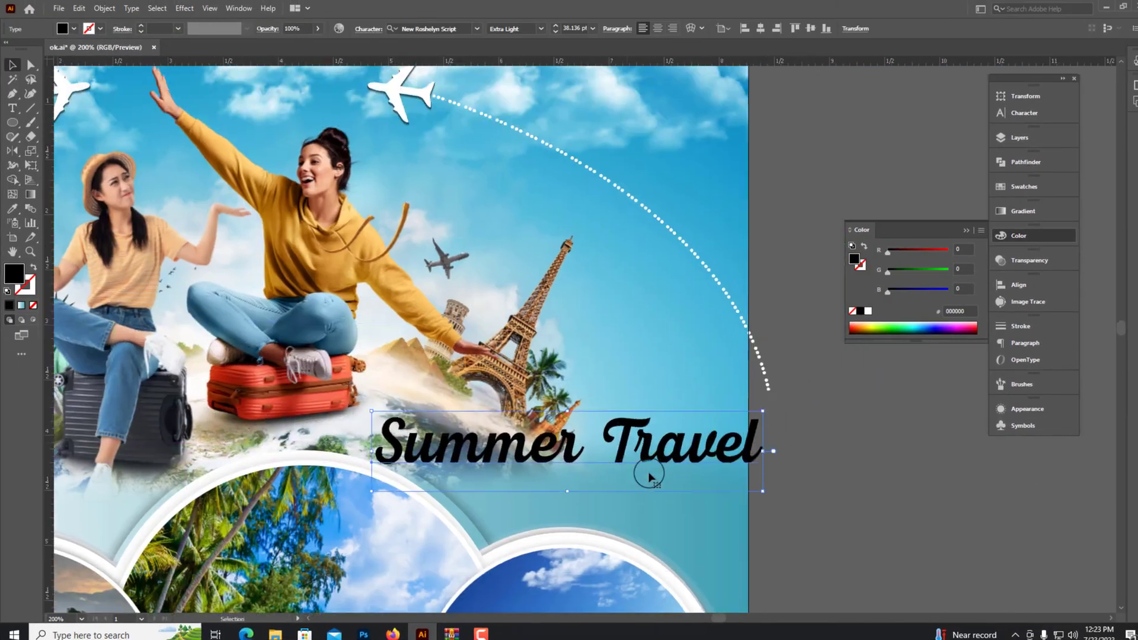
Step: Tighten the title's leading with Alt+Up and centre-align its two lines
mouse_move(470, 494)
left_mouse_down()
mouse_move(332, 187)
mouse_move(473, 204)
left_mouse_up()
scroll(473, 204, "up", 2)
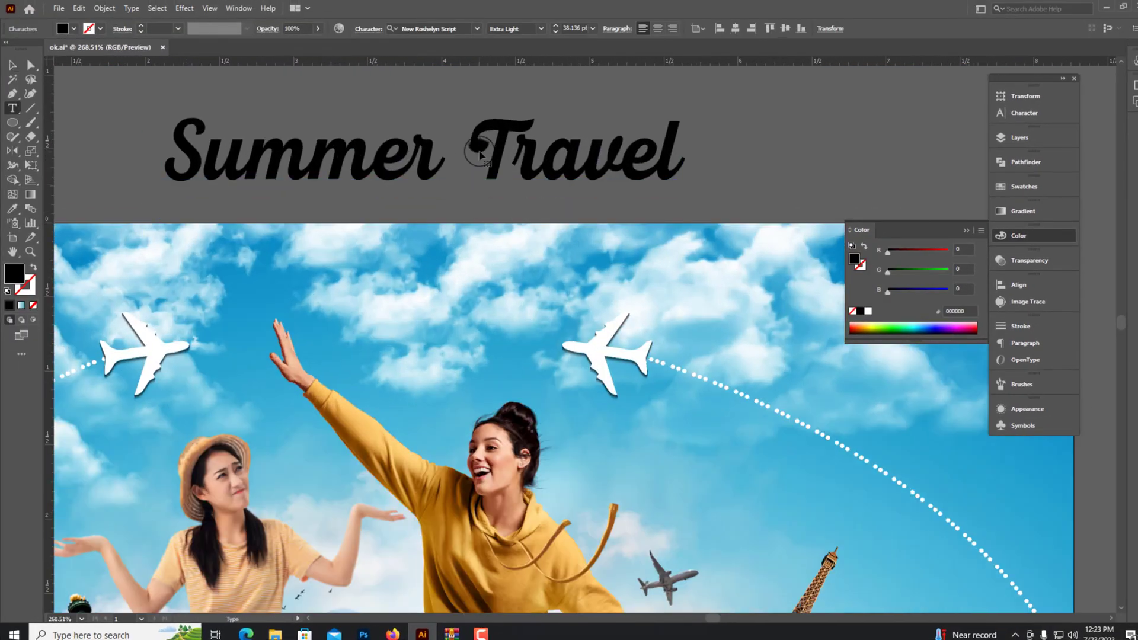
key("alt+Up")
key("alt+Up")
key("alt+Up")
key("ctrl+shift+c")
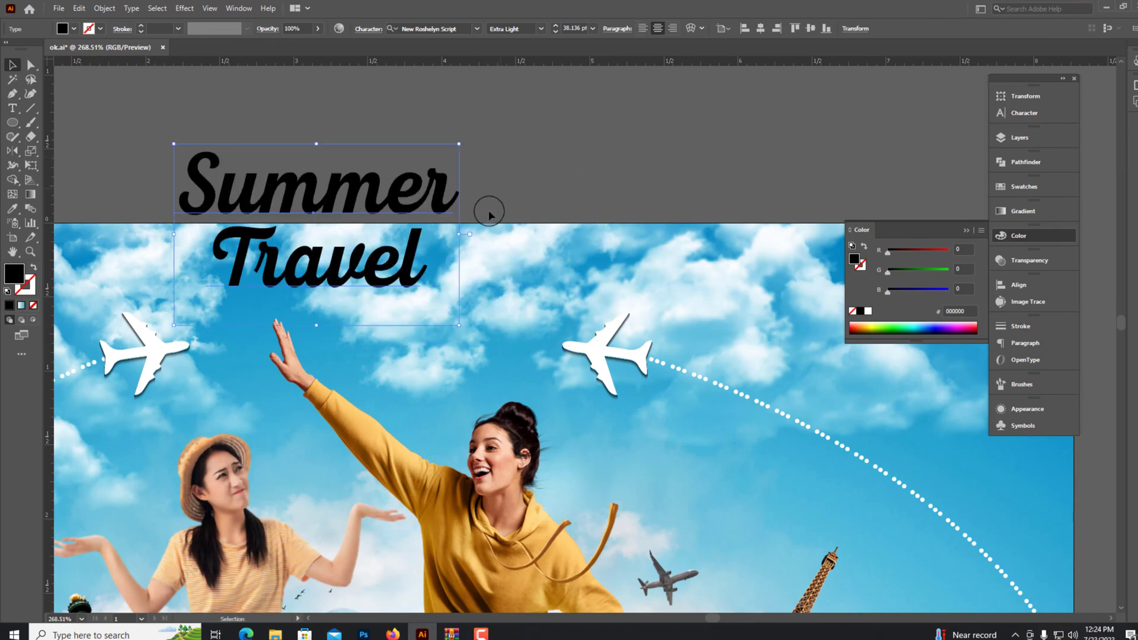
left_click_drag(490, 208, 605, 291)
Step: Reposition the two-line title in the sky between the planes
scroll(616, 328, "up", 2)
scroll(616, 328, "down", 2)
left_click(472, 122)
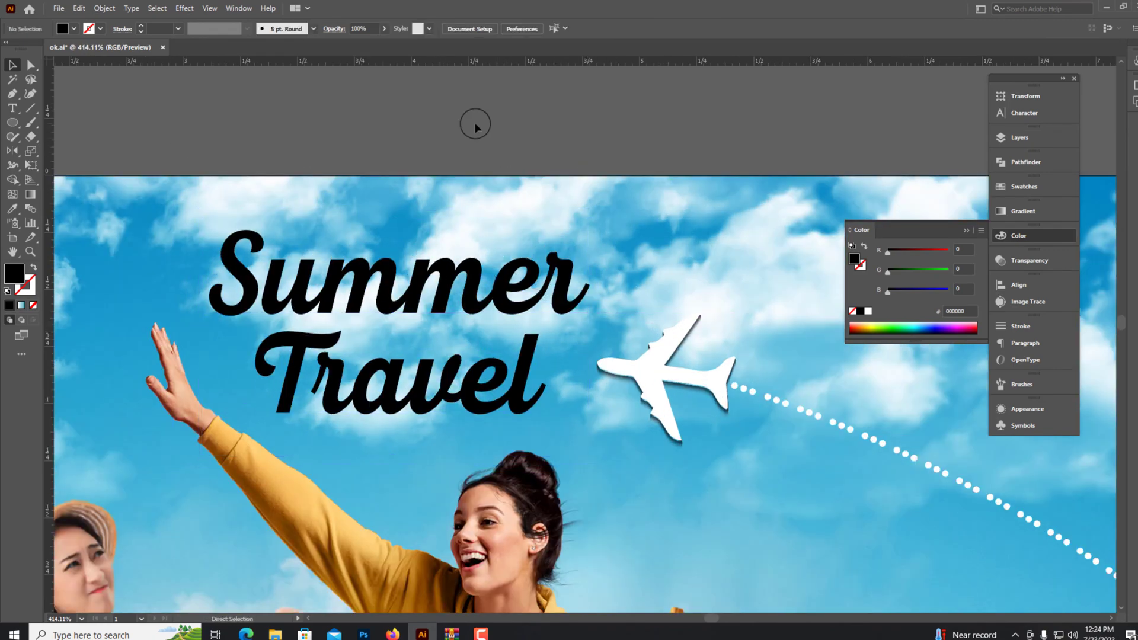
scroll(497, 312, "down", 3)
scroll(497, 313, "up", 2)
left_click(572, 279)
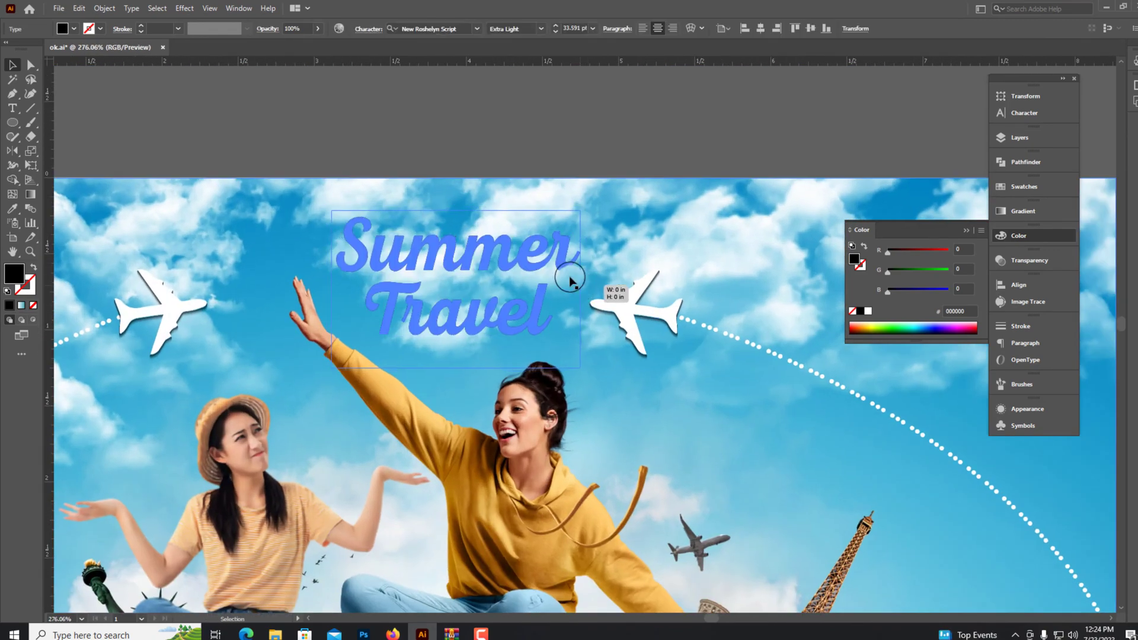
scroll(572, 279, "up", 3)
left_click_drag(425, 248, 416, 300)
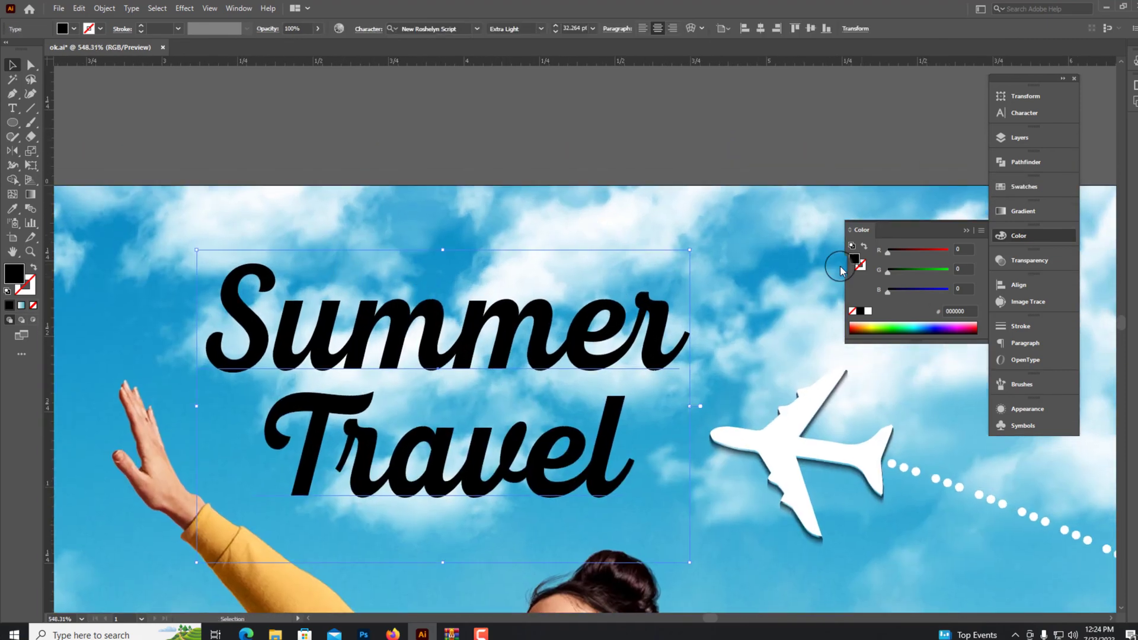
Step: Make the title white with a 3 pt round-cornered outline
left_click(868, 311)
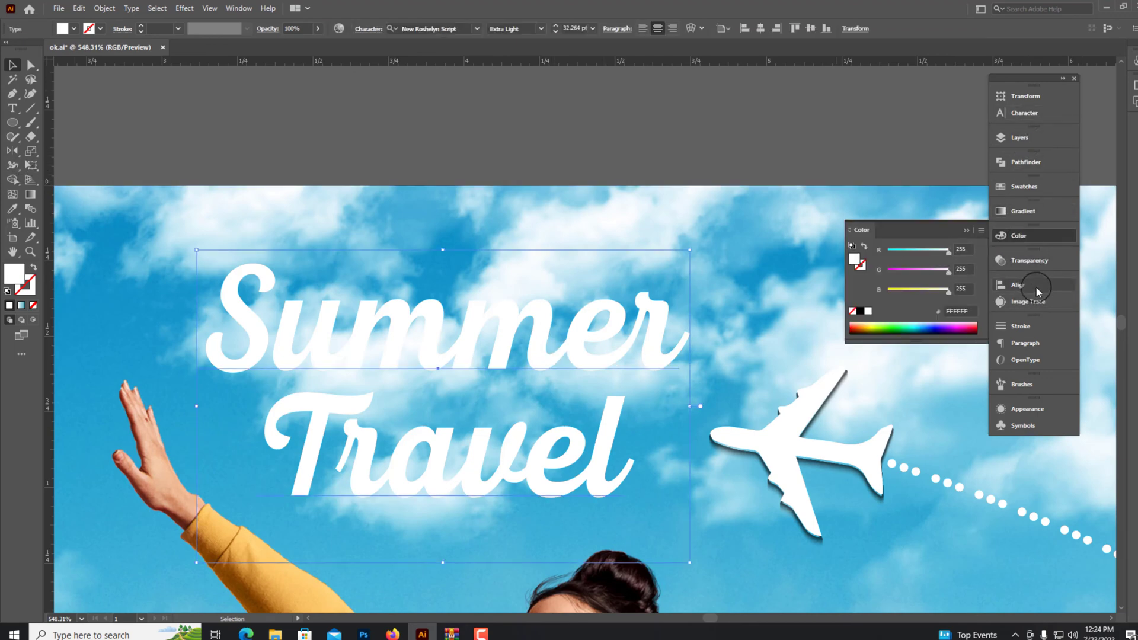
left_click(1029, 327)
left_click(895, 336)
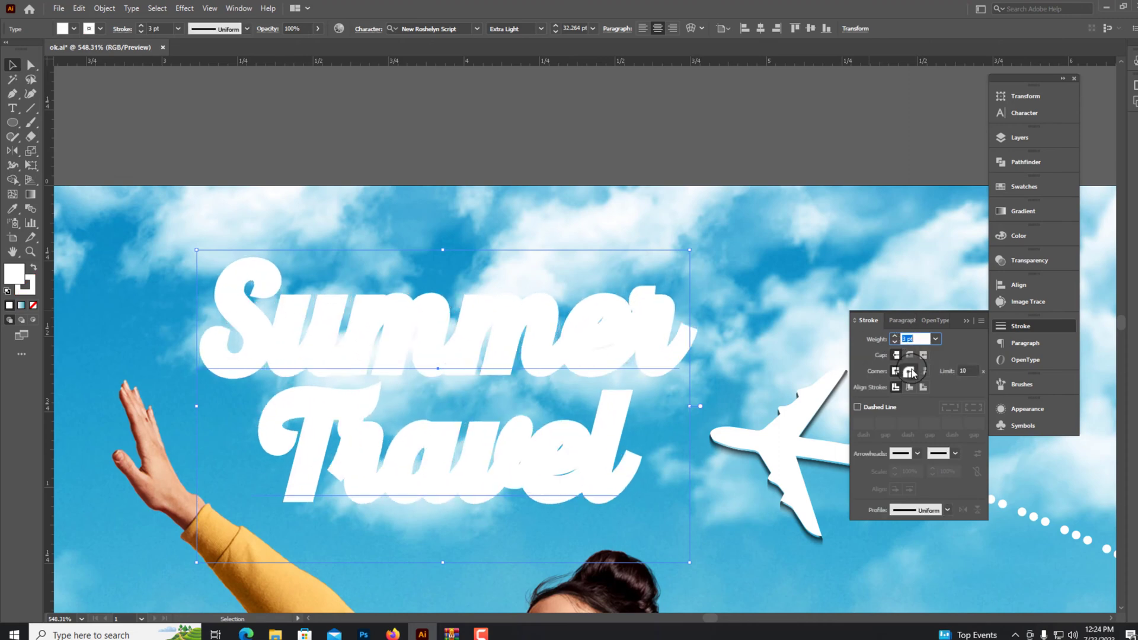
left_click(562, 349)
Step: Set the title fill to black and remove the faded 50% opacity top copy
left_click(634, 365)
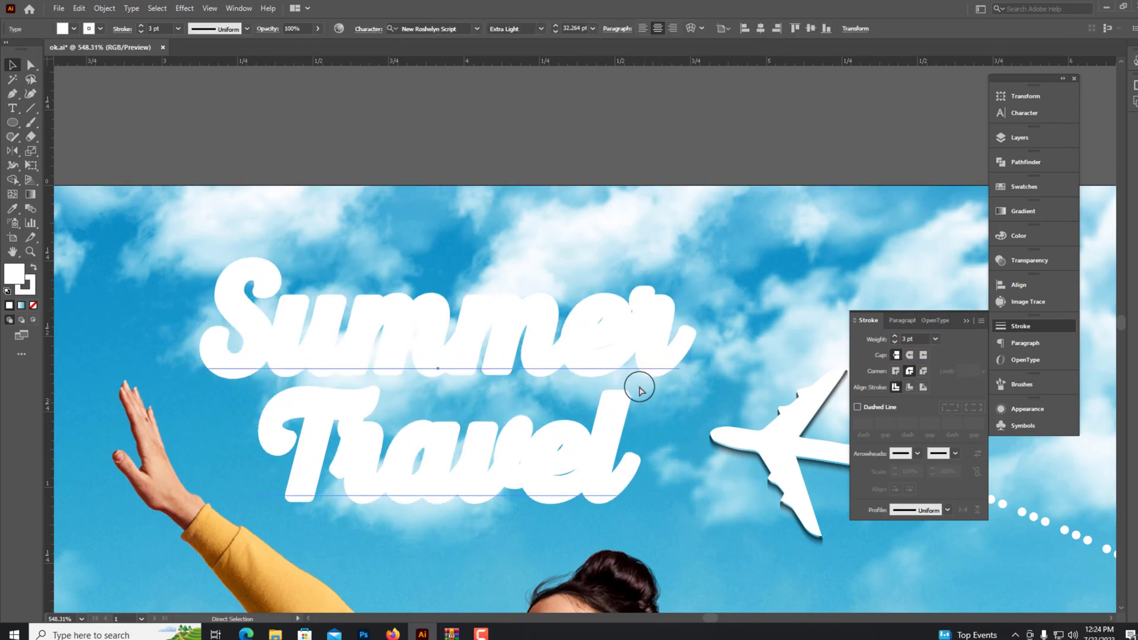
left_click(1020, 236)
left_click(860, 311)
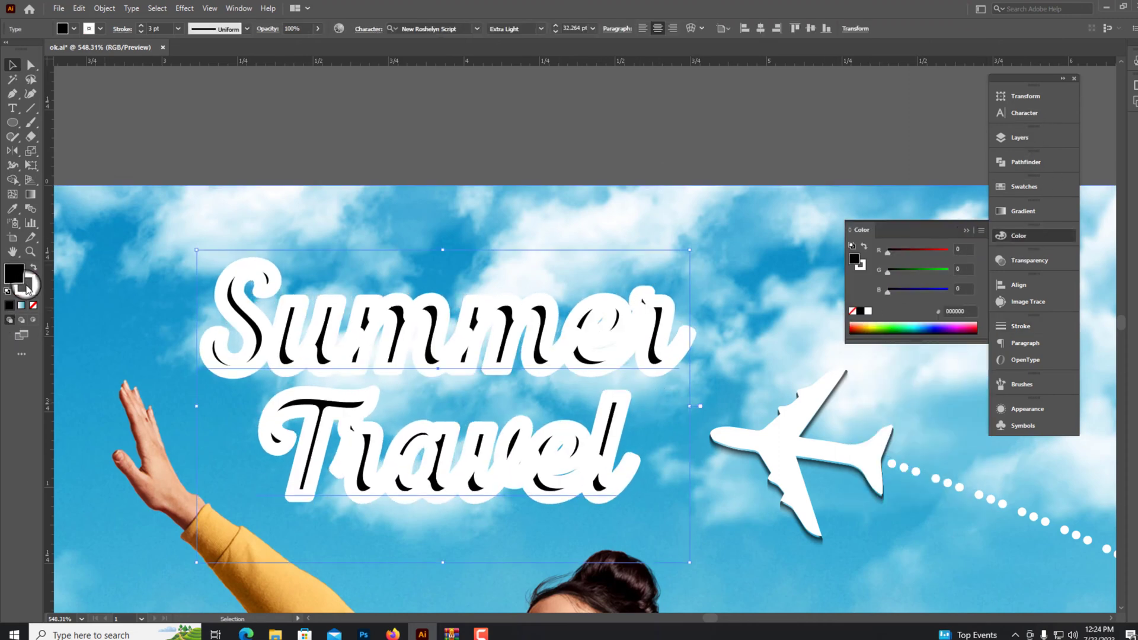
left_click(9, 305)
left_click(1020, 264)
key("Return")
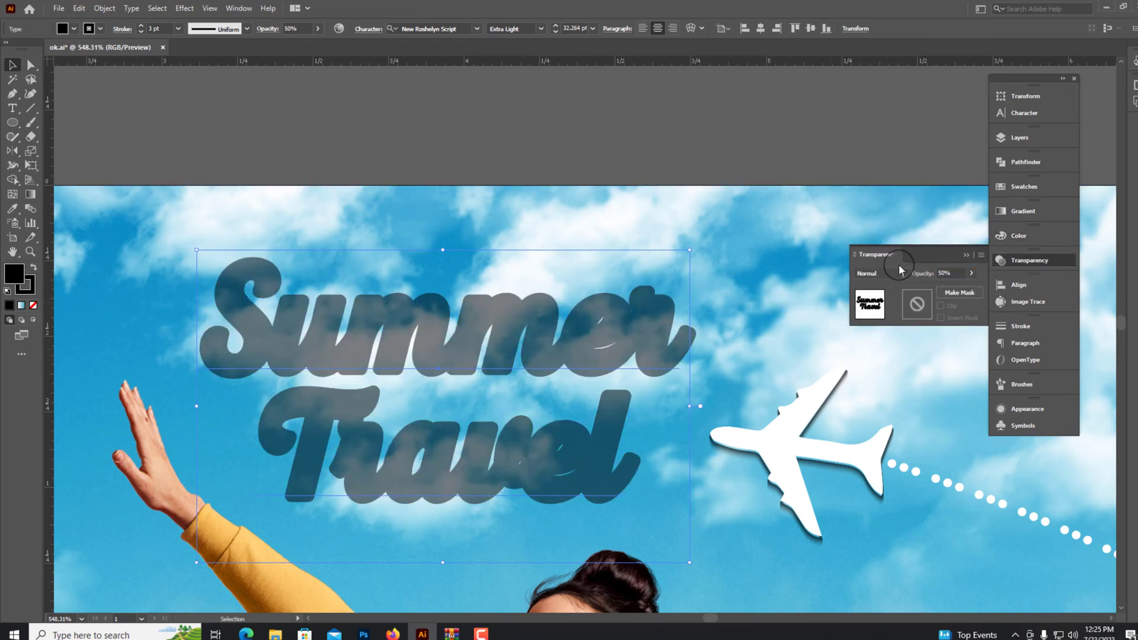
left_click(612, 289)
scroll(474, 355, "up", 2)
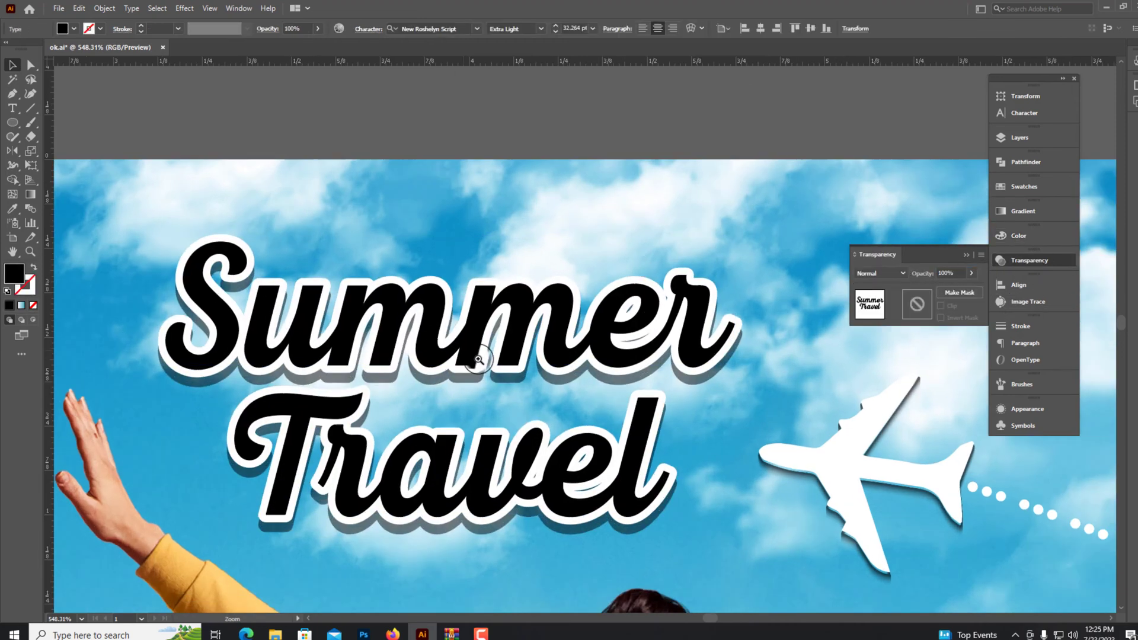
left_click(494, 356)
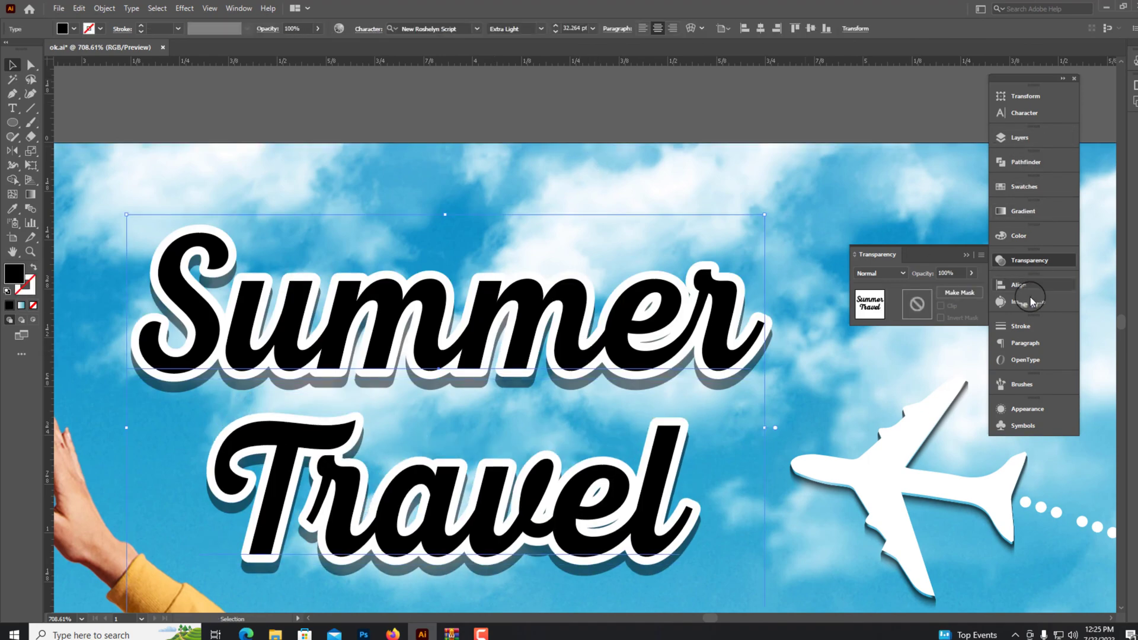
Step: Convert the Summer Travel title to outlines and apply a gradient fill
right_click(382, 358)
left_click(440, 406)
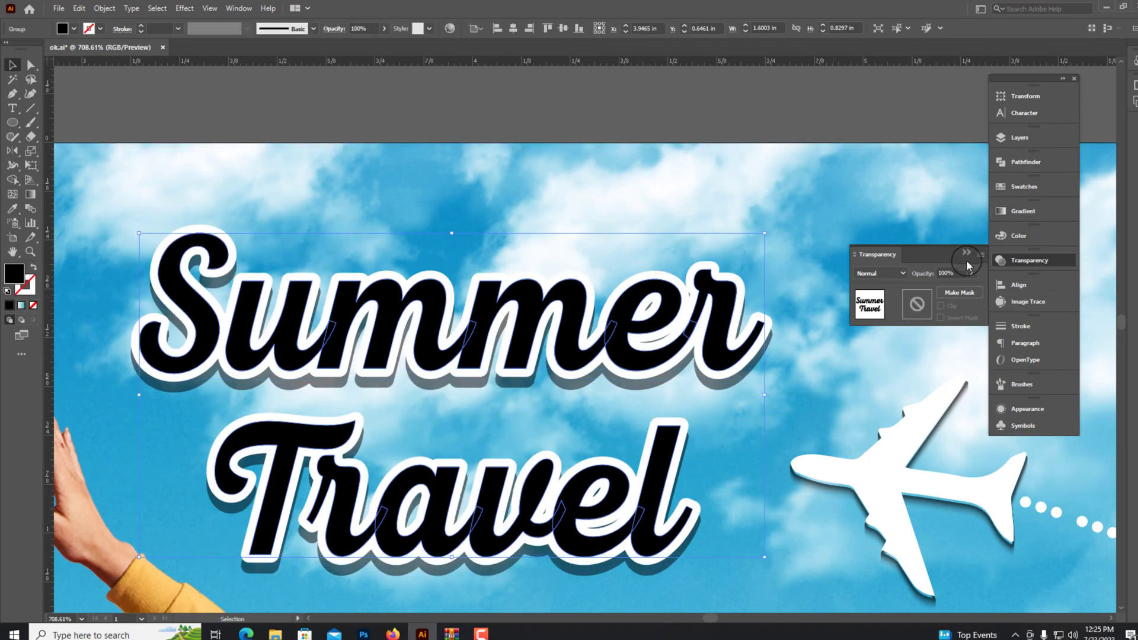
left_click(1034, 215)
left_click(855, 296)
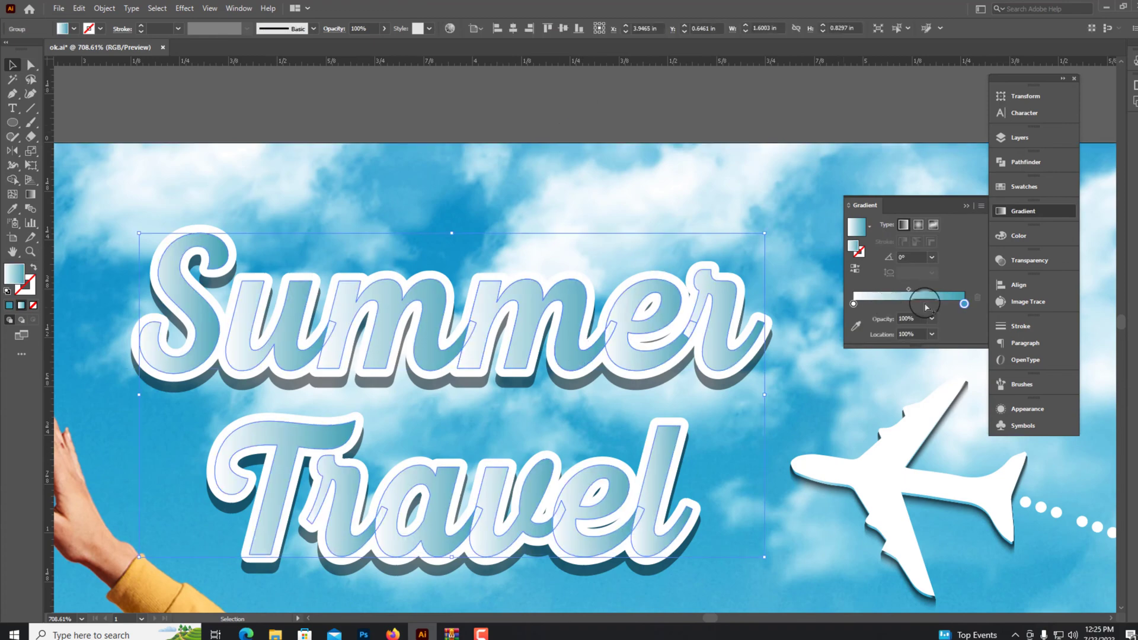
Step: Recolour the left gradient stop to a bright blue in RGB
left_click(1019, 235)
left_click_drag(879, 266, 915, 279)
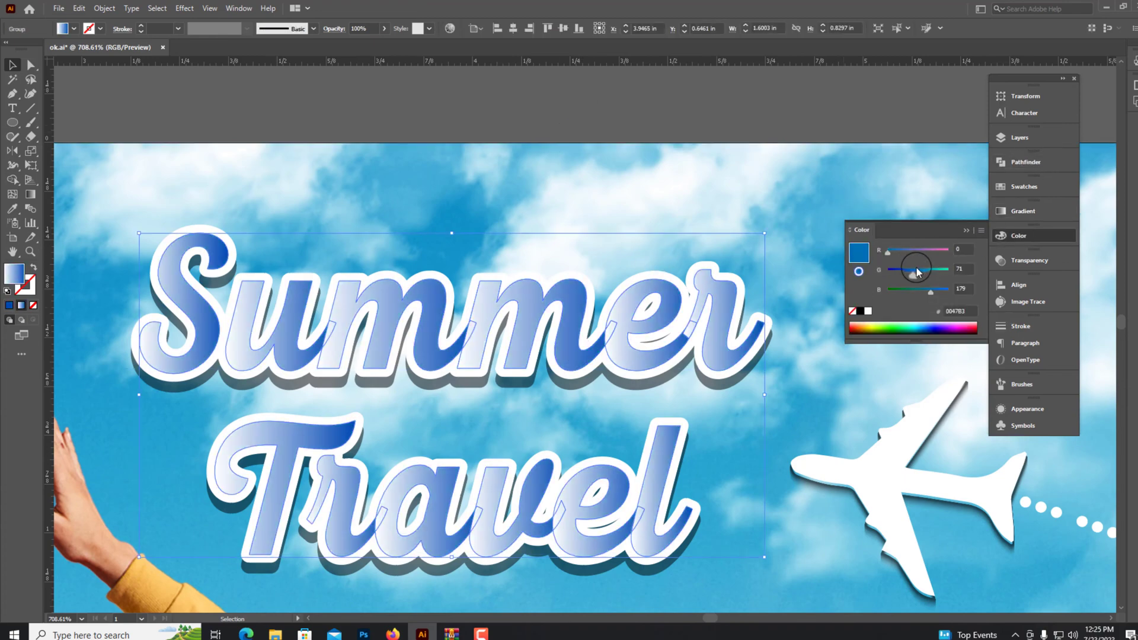
left_click(1024, 211)
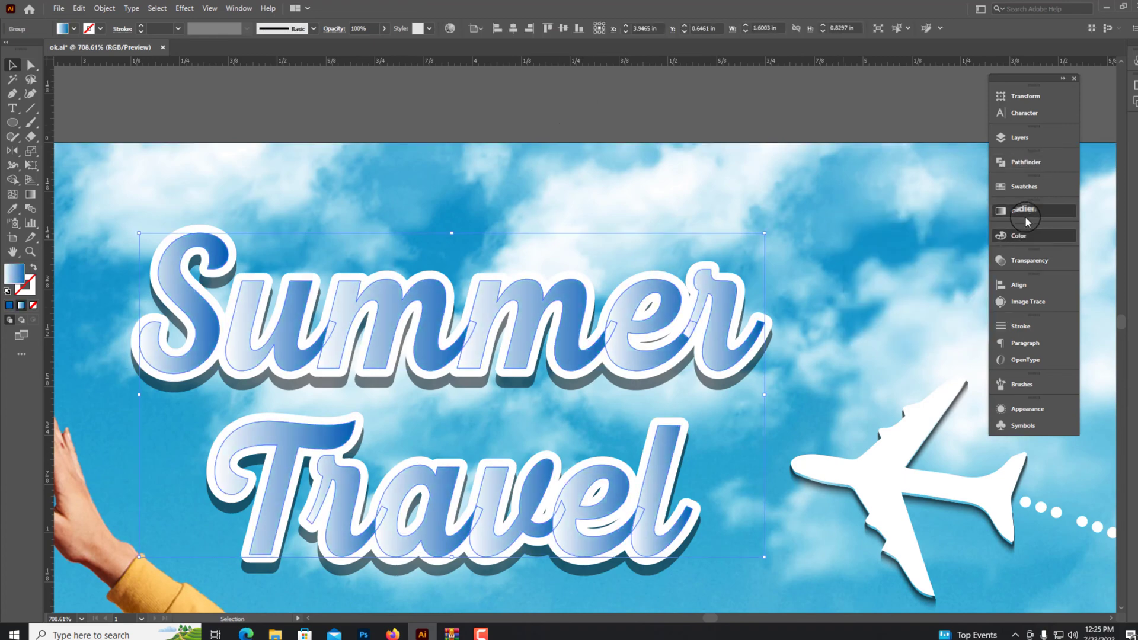
left_click(853, 304)
left_click(1018, 236)
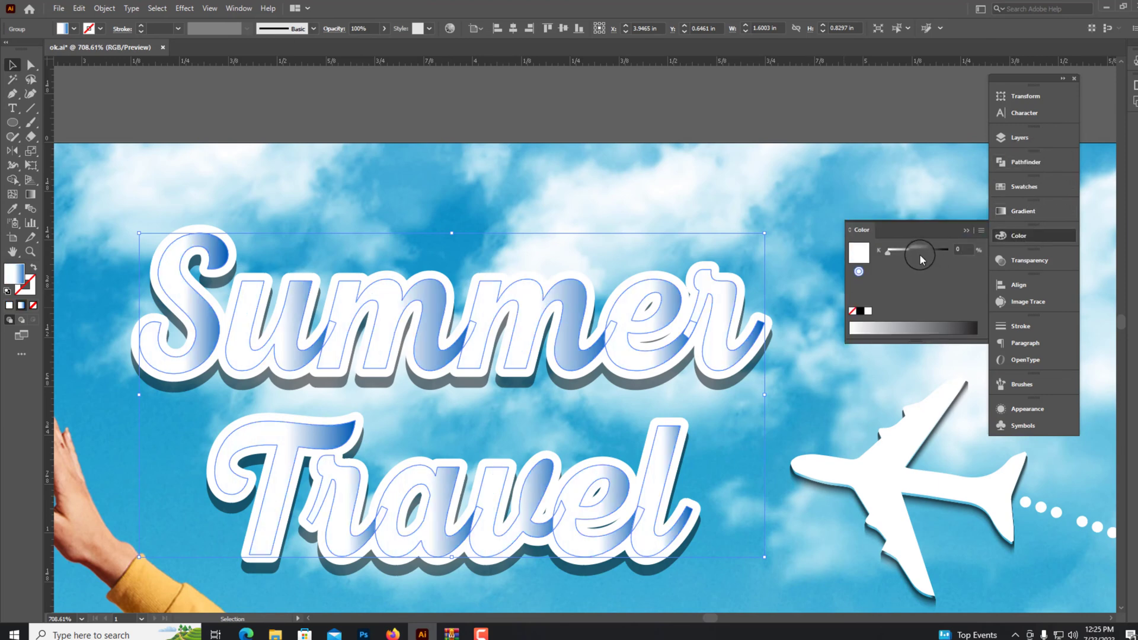
left_click(981, 230)
left_click(1014, 261)
mouse_move(948, 251)
left_mouse_down()
mouse_move(892, 256)
mouse_move(906, 274)
left_mouse_up()
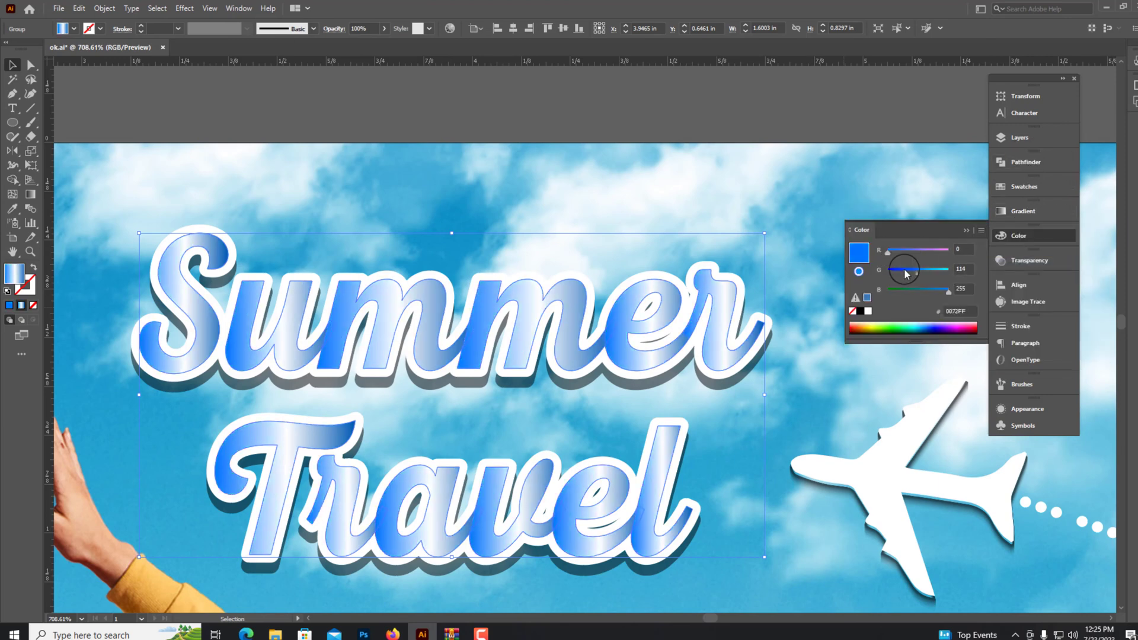
left_click(1032, 216)
Step: Set the other gradient stop to a deeper blue
left_click(1019, 235)
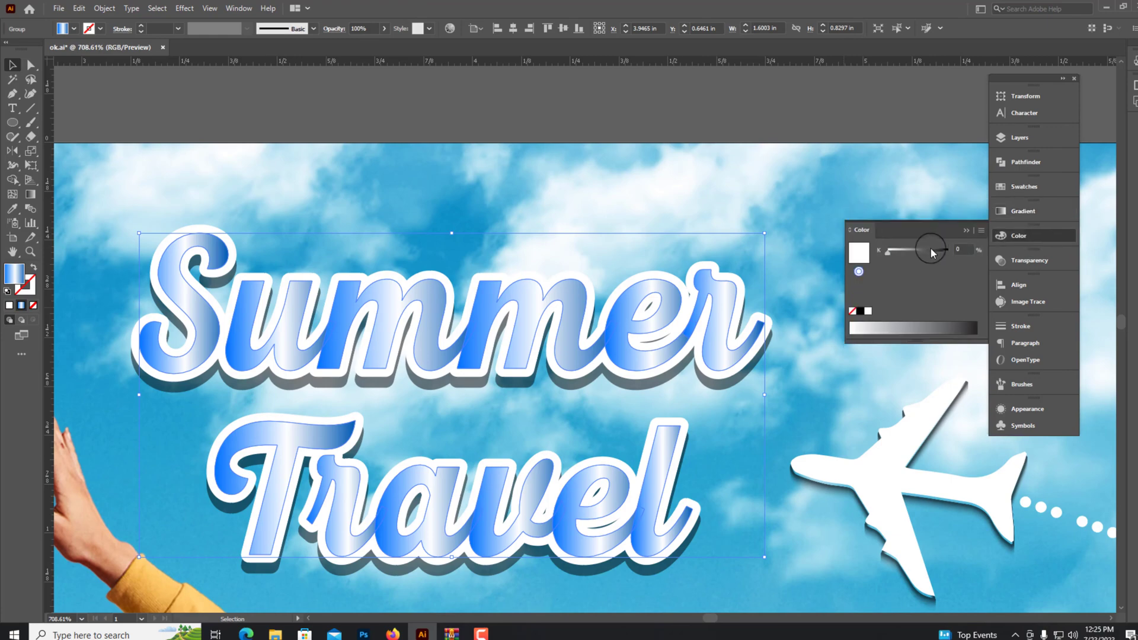
left_click(982, 231)
left_click(1014, 262)
mouse_move(948, 249)
left_mouse_down()
mouse_move(901, 254)
mouse_move(935, 272)
left_mouse_up()
scroll(712, 119, "down", 2)
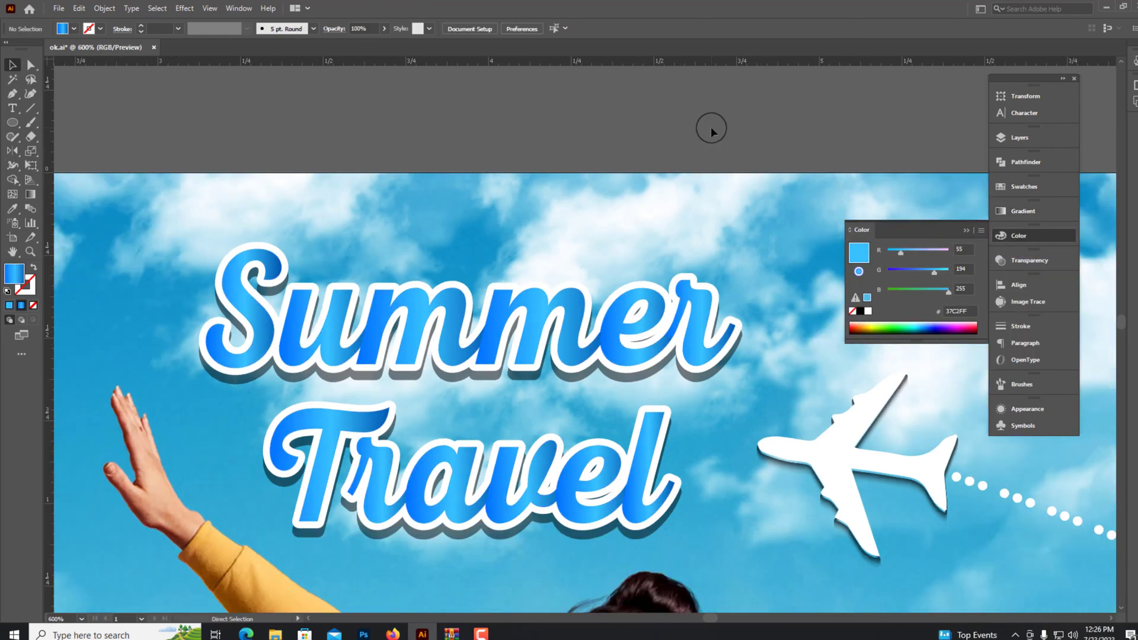
scroll(563, 145, "down", 5)
scroll(622, 234, "up", 5)
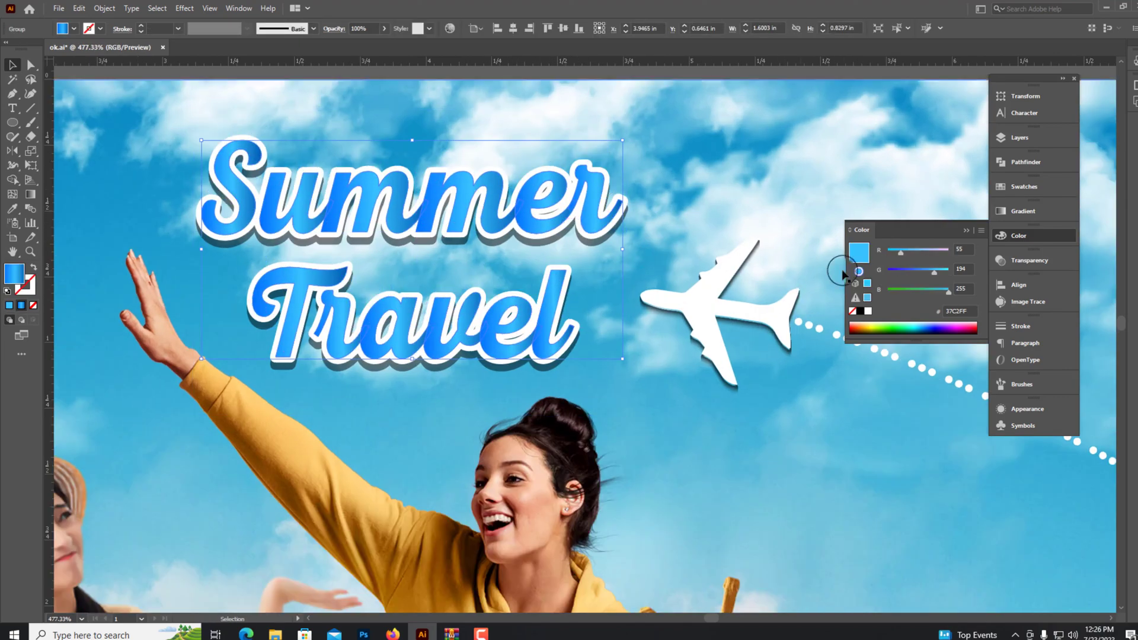
left_click_drag(935, 271, 912, 272)
scroll(618, 173, "down", 3)
scroll(471, 128, "down", 2)
scroll(727, 330, "down", 2)
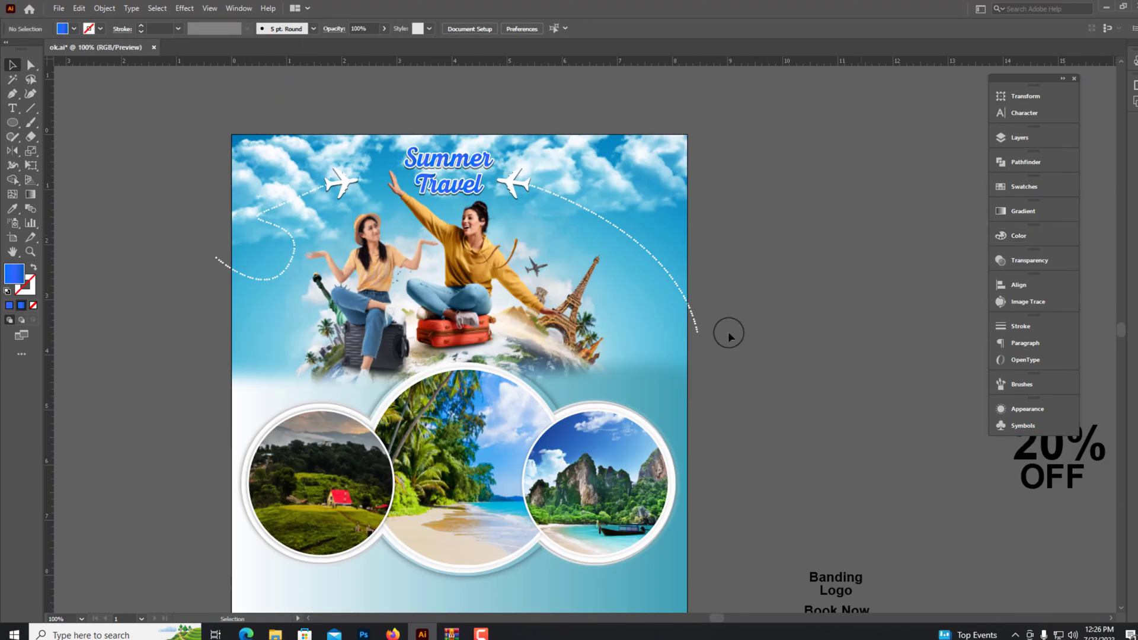
scroll(728, 327, "down", 1)
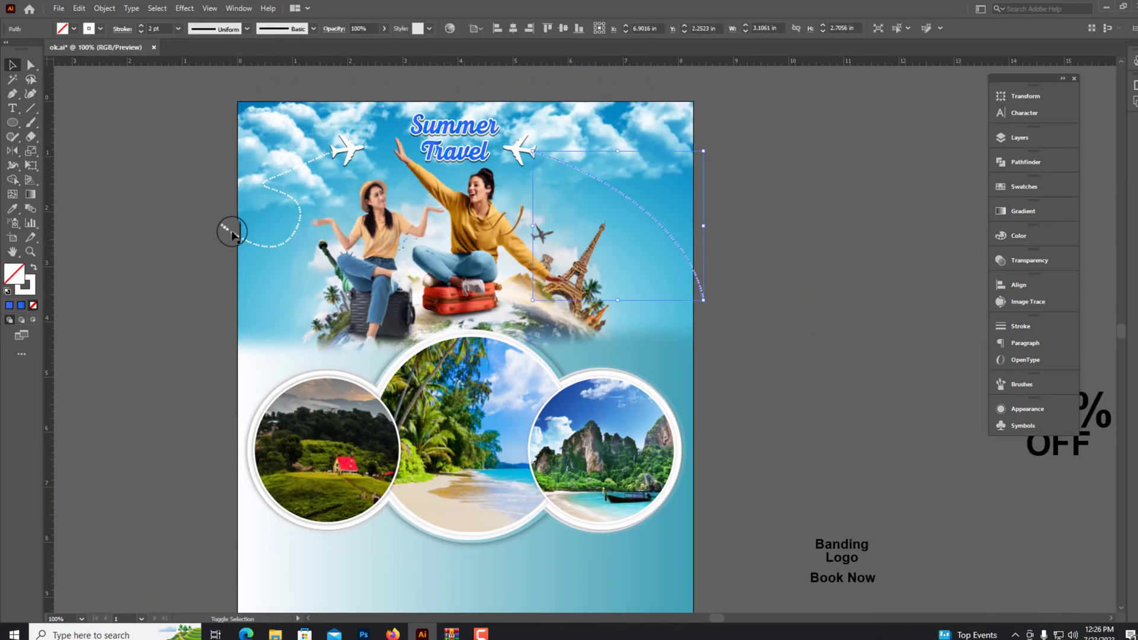
key("alt+o")
left_click(109, 188)
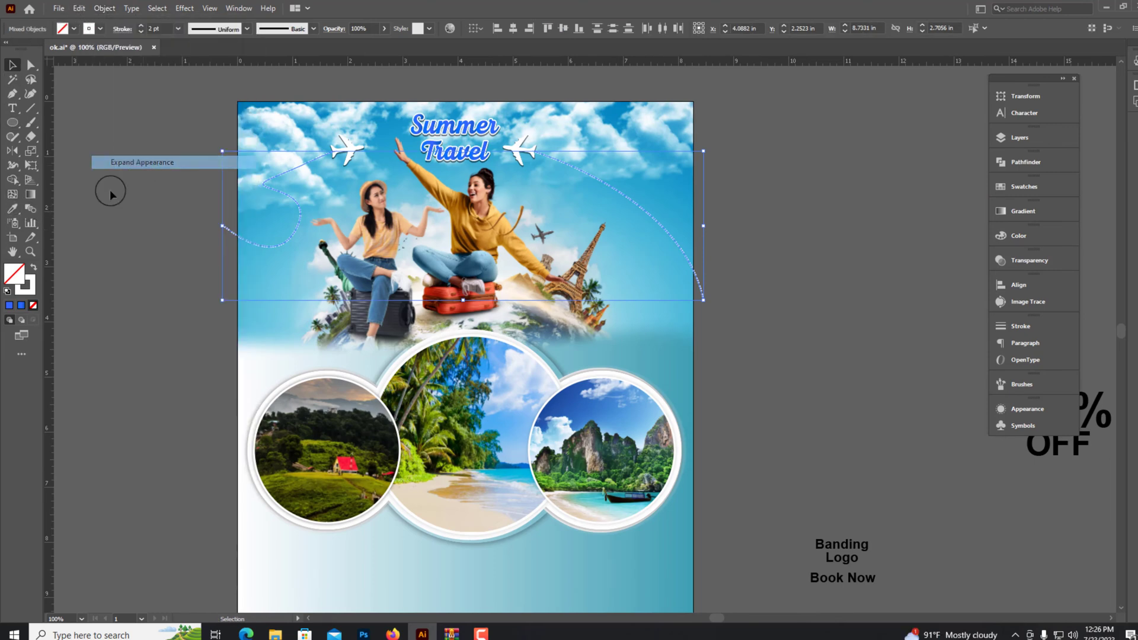
scroll(348, 123, "up", 2)
key("m")
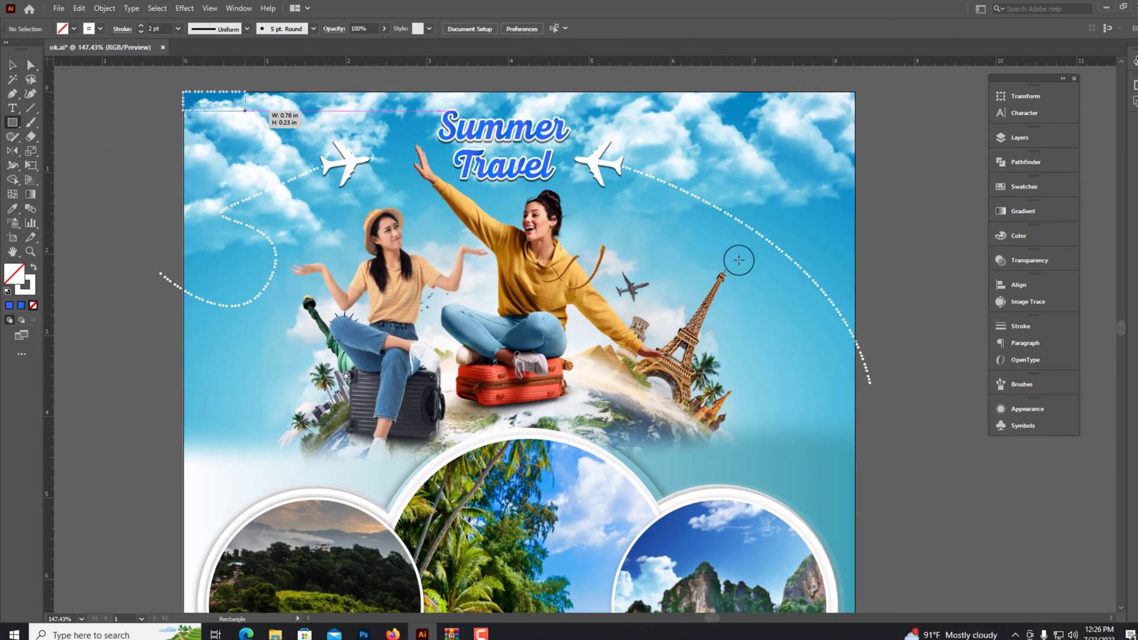
left_click_drag(739, 261, 854, 427)
left_click(36, 271)
left_click(172, 279, "shift")
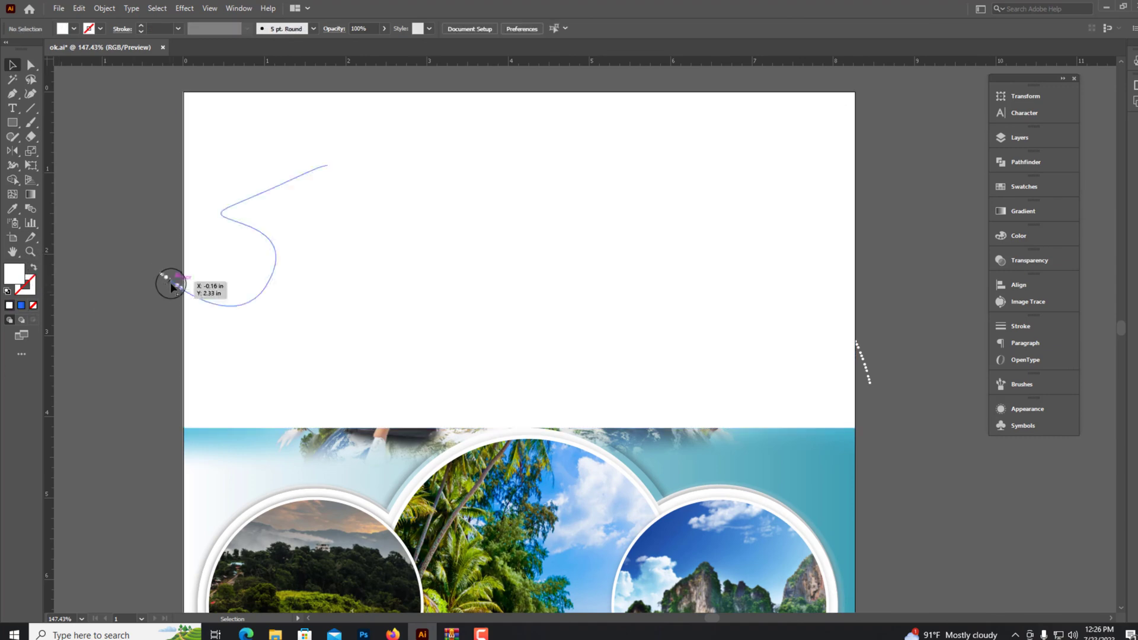
key("ctrl+z")
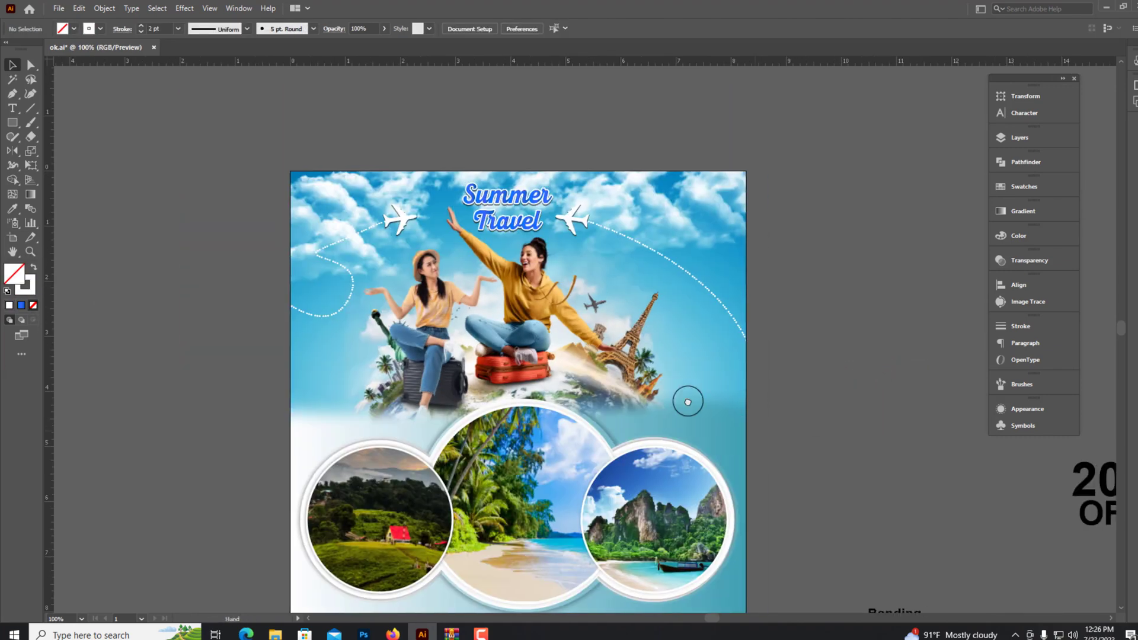
scroll(689, 399, "down", 5)
scroll(468, 255, "up", 5)
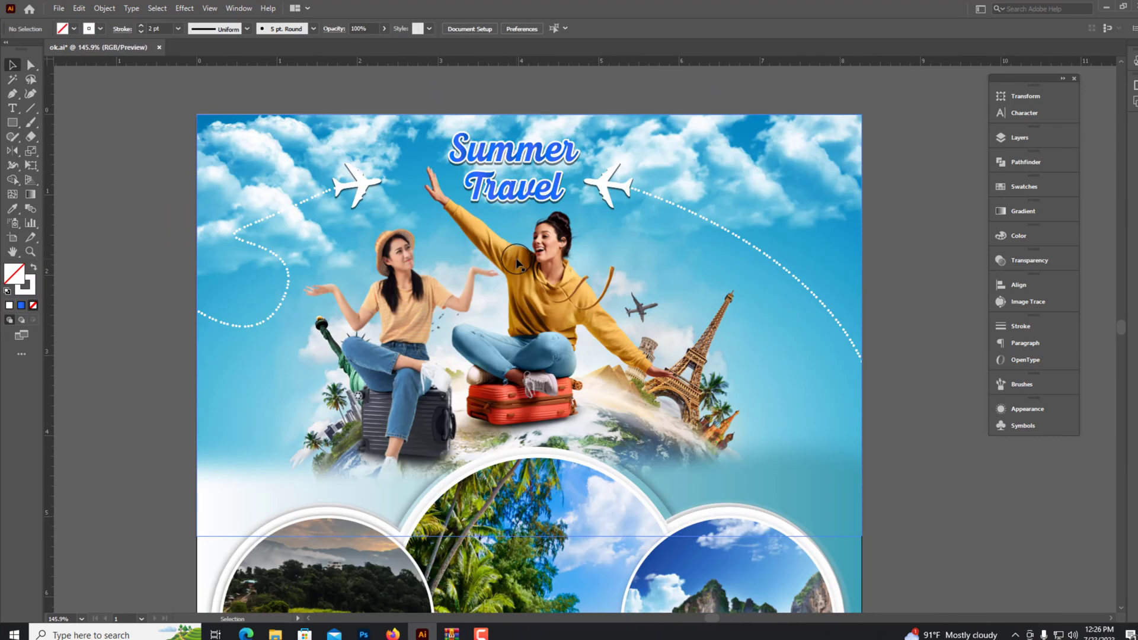
Step: Recolour the title's shadow layer to deep blue 0000A4, keeping the white outline
left_click(544, 185)
scroll(541, 183, "up", 4)
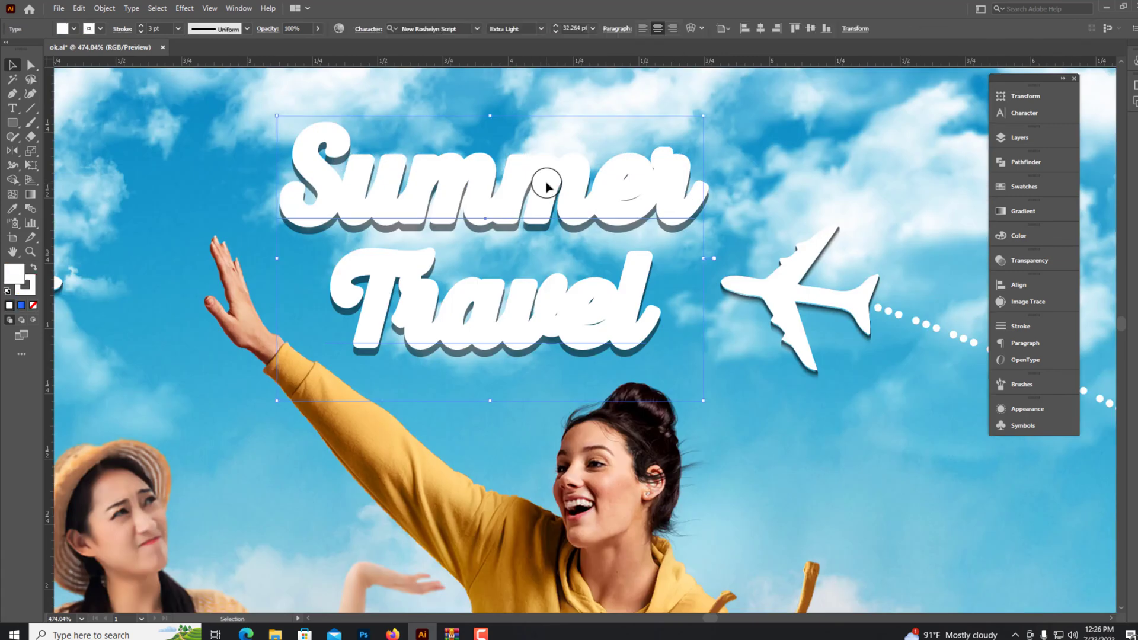
left_click(1026, 238)
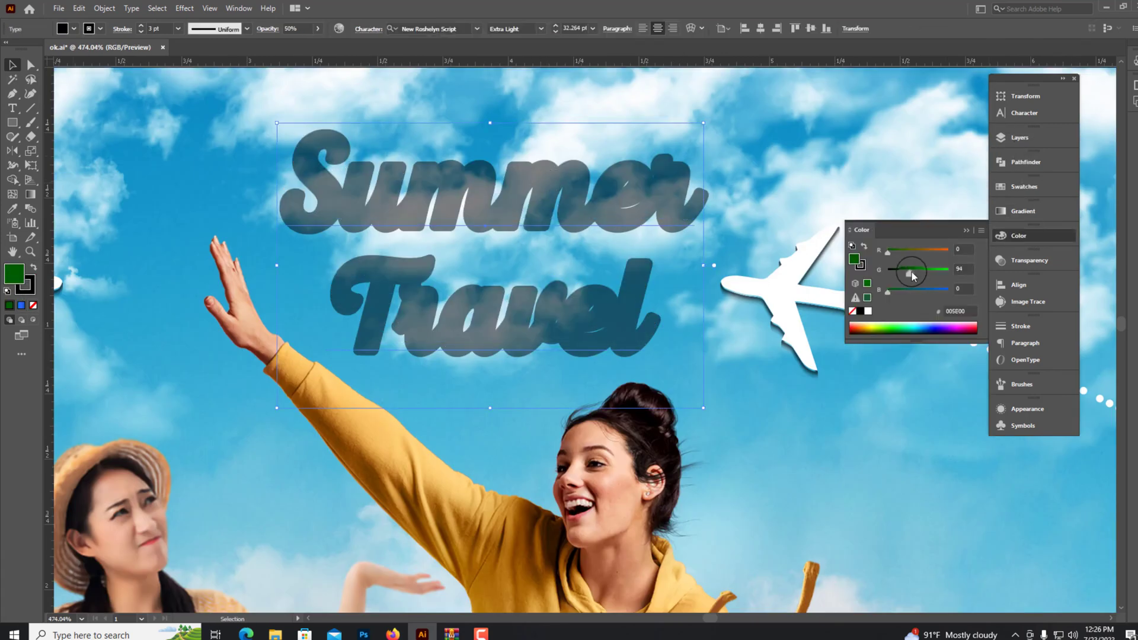
key("a")
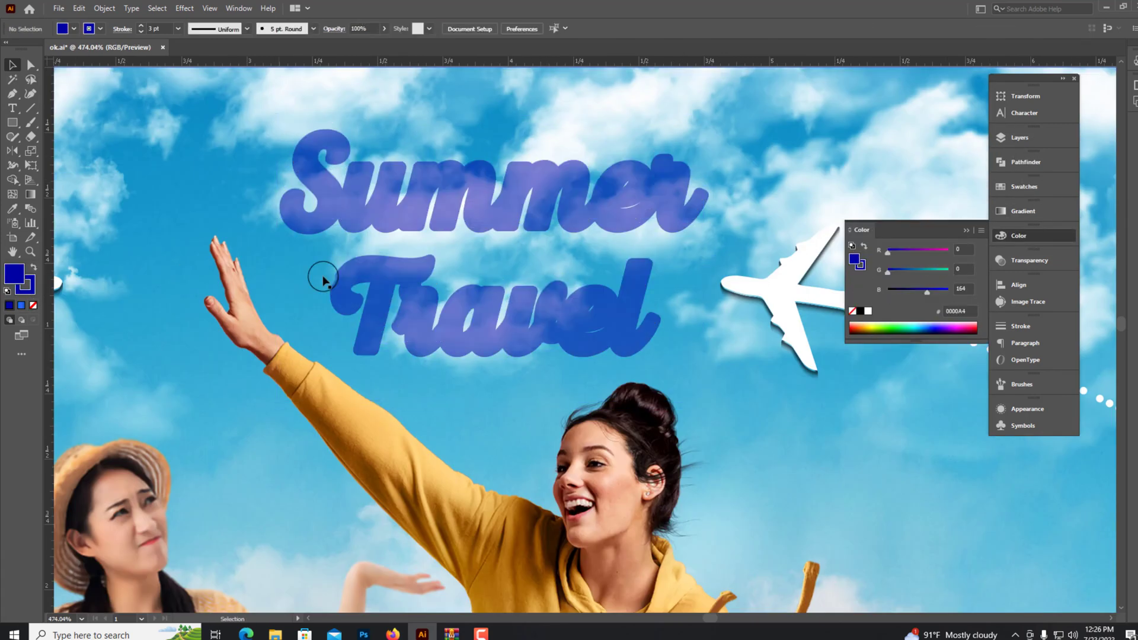
left_click(394, 222)
scroll(495, 101, "down", 10)
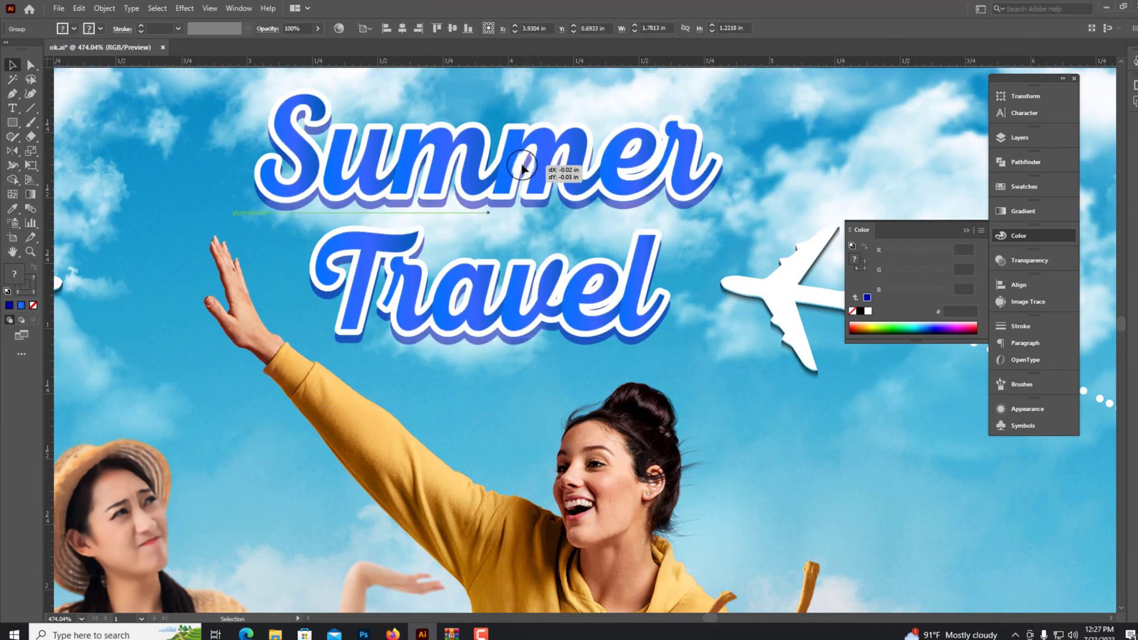
Step: Move the phone icon beside the Call for more text at bottom-left
key("ctrl+minus")
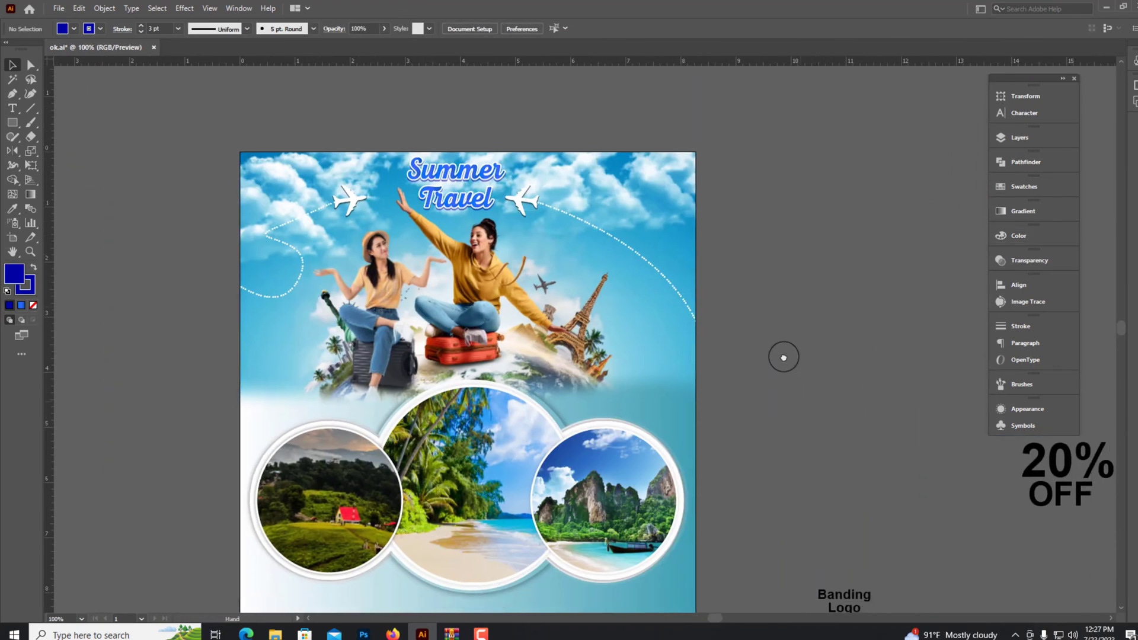
scroll(777, 368, "down", 3)
key("ctrl+minus")
scroll(659, 456, "up", 1)
scroll(650, 401, "up", 1)
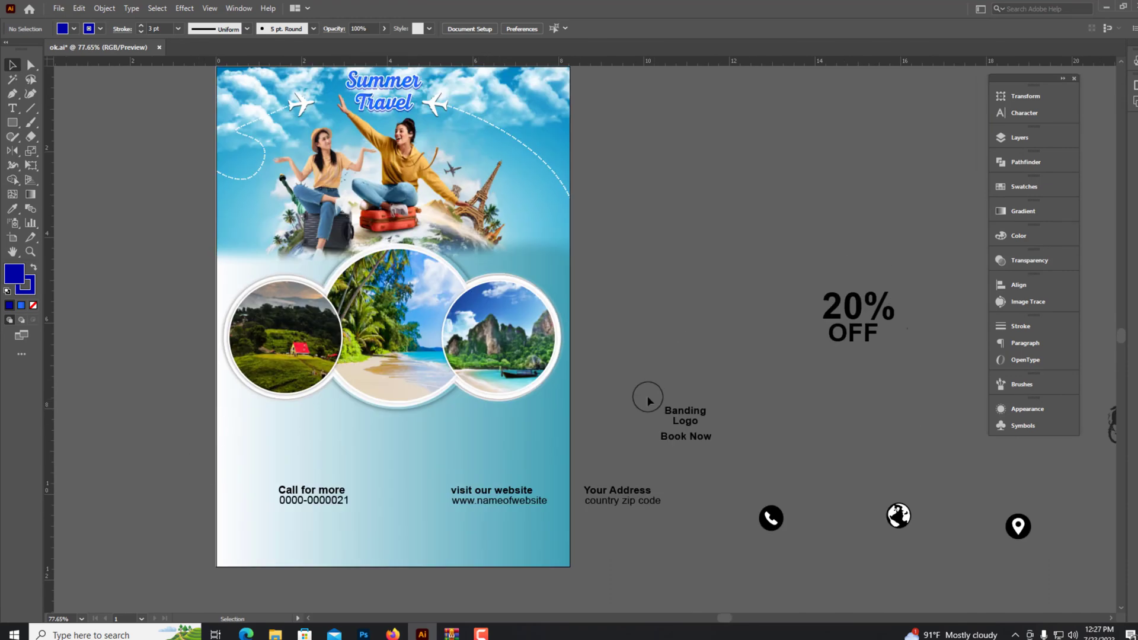
left_click(222, 478)
left_click_drag(772, 519, 257, 498)
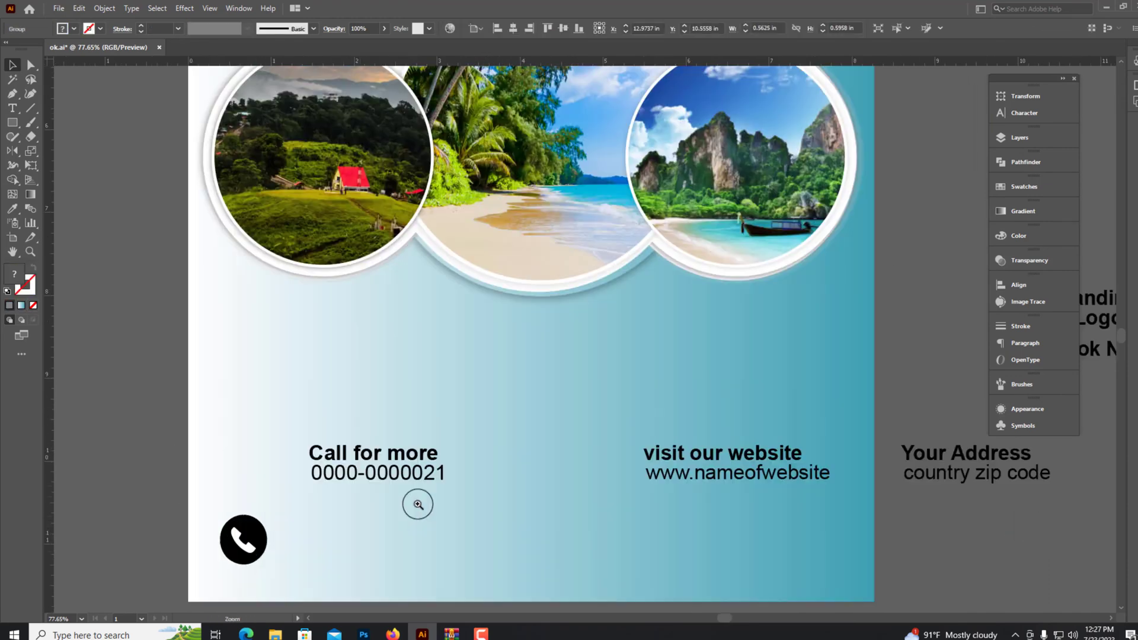
scroll(414, 501, "up", 3)
left_click_drag(396, 501, 386, 500)
left_click(269, 430)
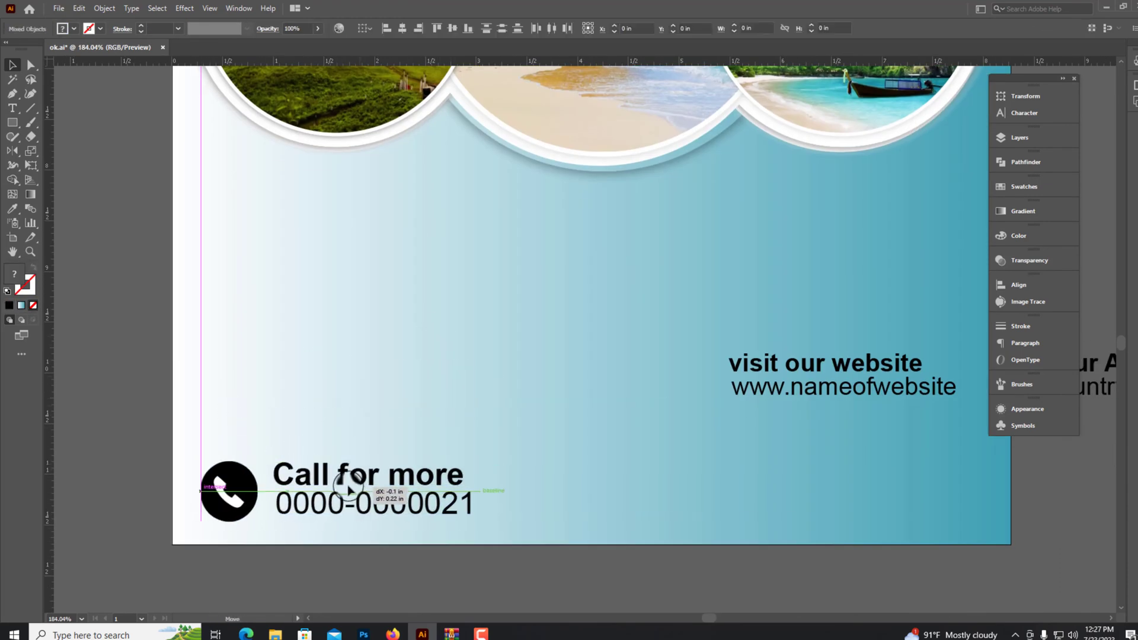
scroll(332, 469, "up", 2)
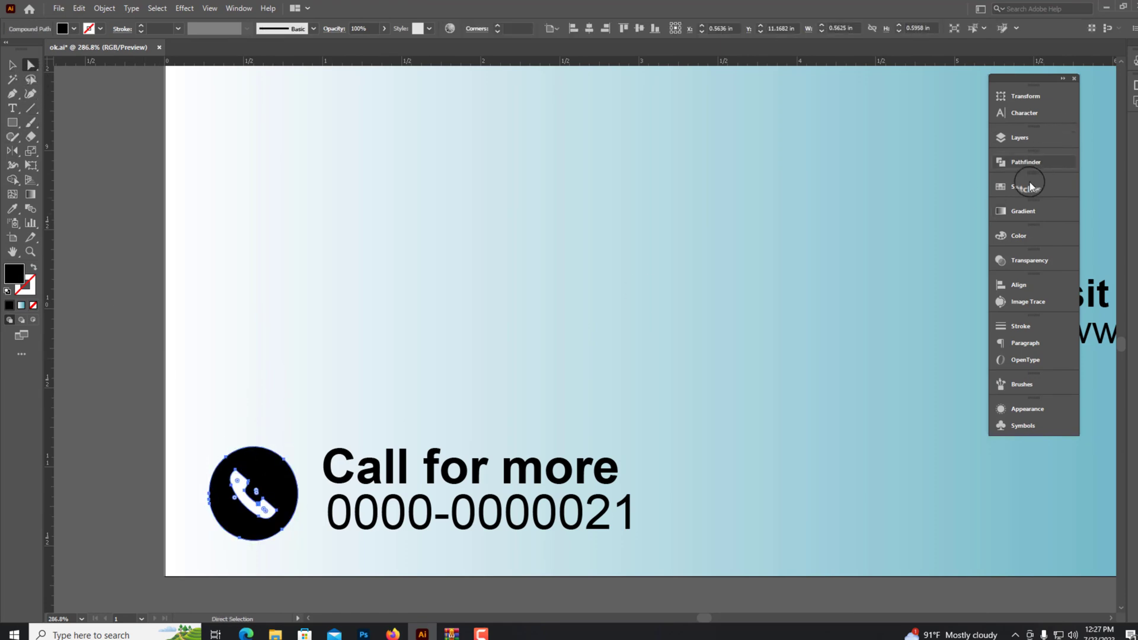
Step: Colour the phone icon's circle cyan with C=100 in CMYK
left_click(1019, 236)
left_click(981, 230)
left_click(1014, 278)
mouse_move(888, 250)
left_mouse_down()
mouse_move(949, 250)
mouse_move(915, 267)
left_mouse_up()
key("ctrl+minus")
key("ctrl+minus")
key("ctrl+minus")
Step: Move the globe icon and the website text into the bottom contact row
scroll(473, 516, "right", 5)
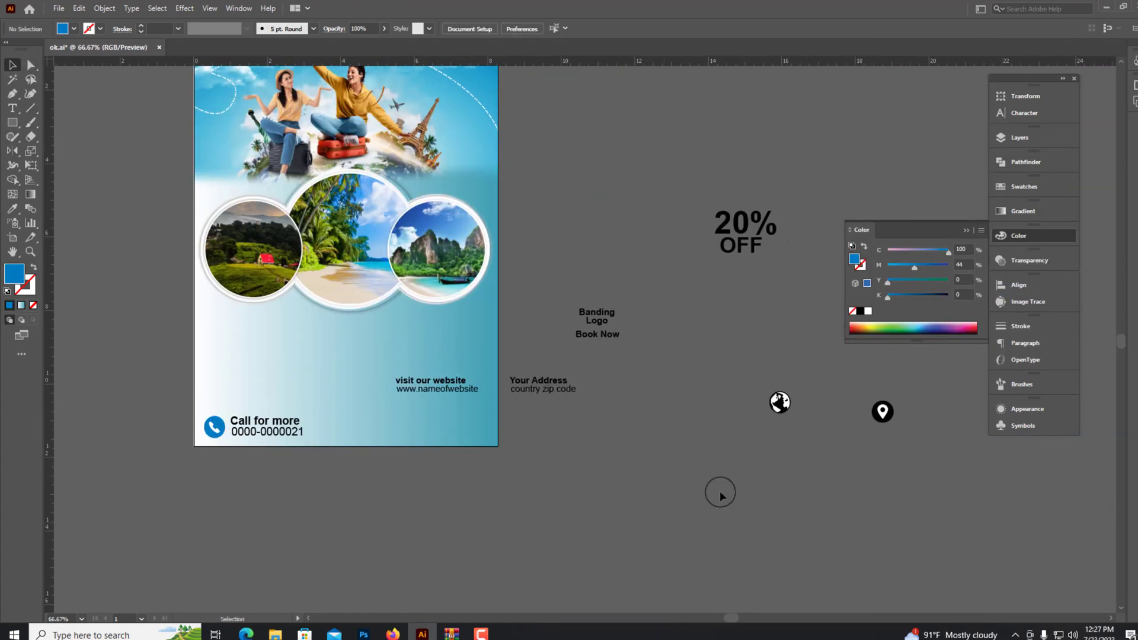
left_click_drag(781, 401, 780, 408)
left_click_drag(314, 433, 317, 434)
scroll(501, 425, "up", 3)
scroll(498, 355, "up", 2)
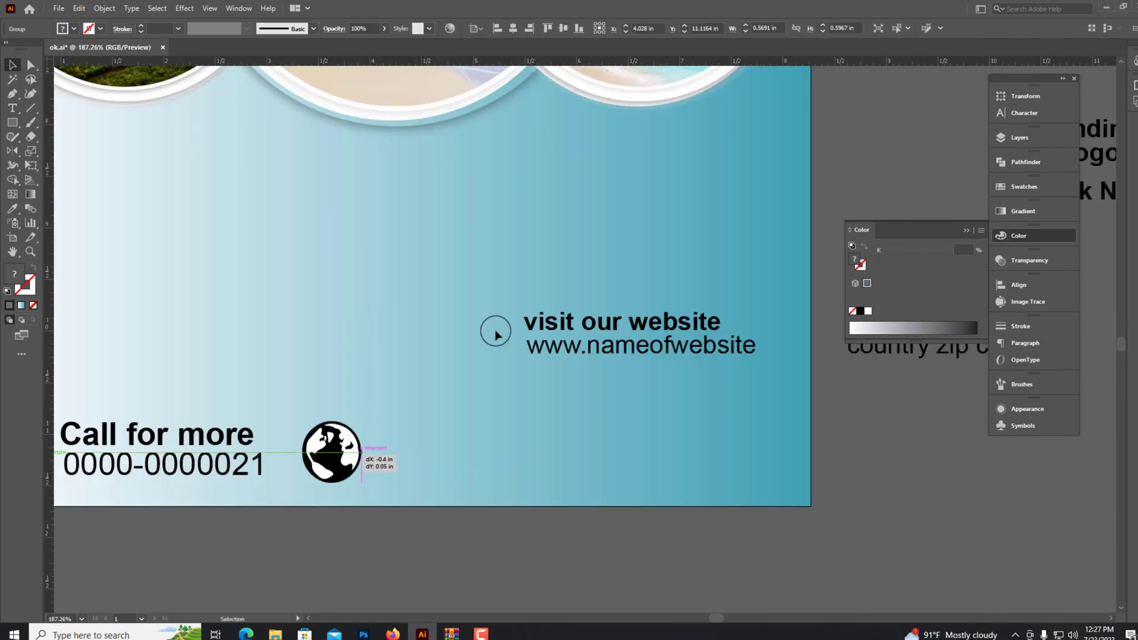
left_click_drag(674, 345, 521, 458)
left_click(589, 516)
scroll(589, 516, "up", 3)
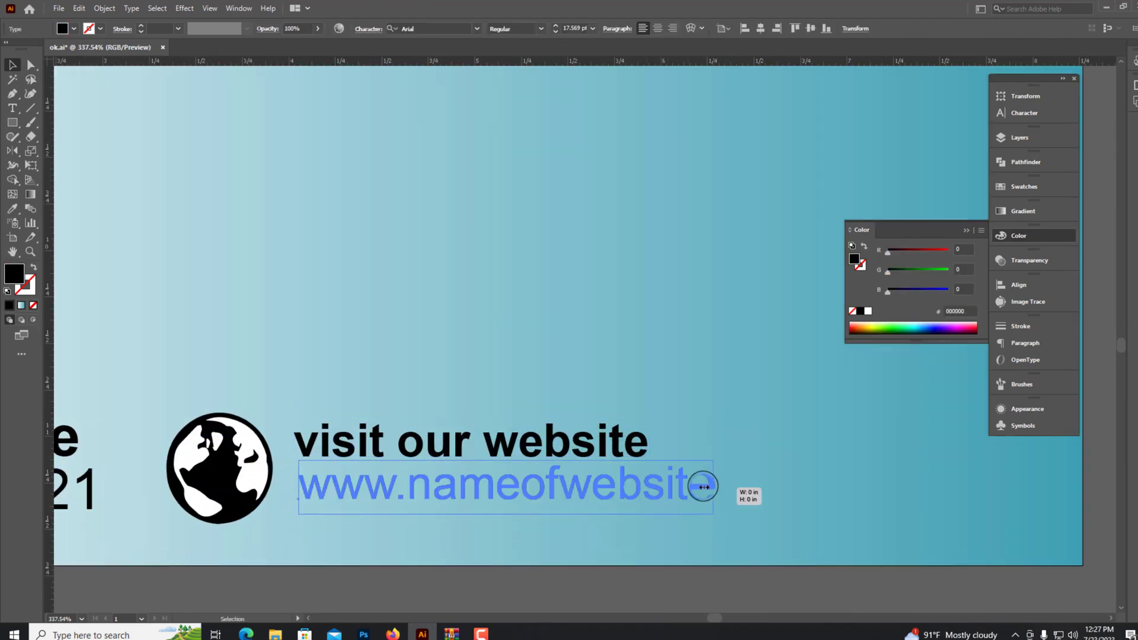
Step: Give the globe icon the phone icon's blue with the Eyedropper
left_click(219, 468)
scroll(219, 468, "up", 3)
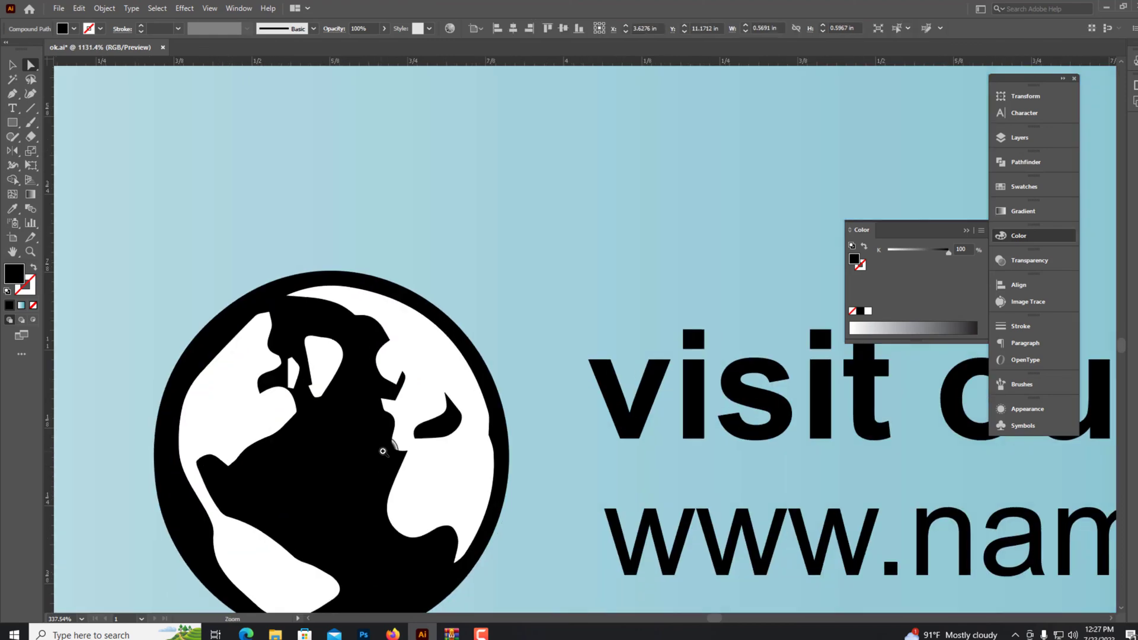
scroll(472, 325, "down", 3)
left_click(89, 323)
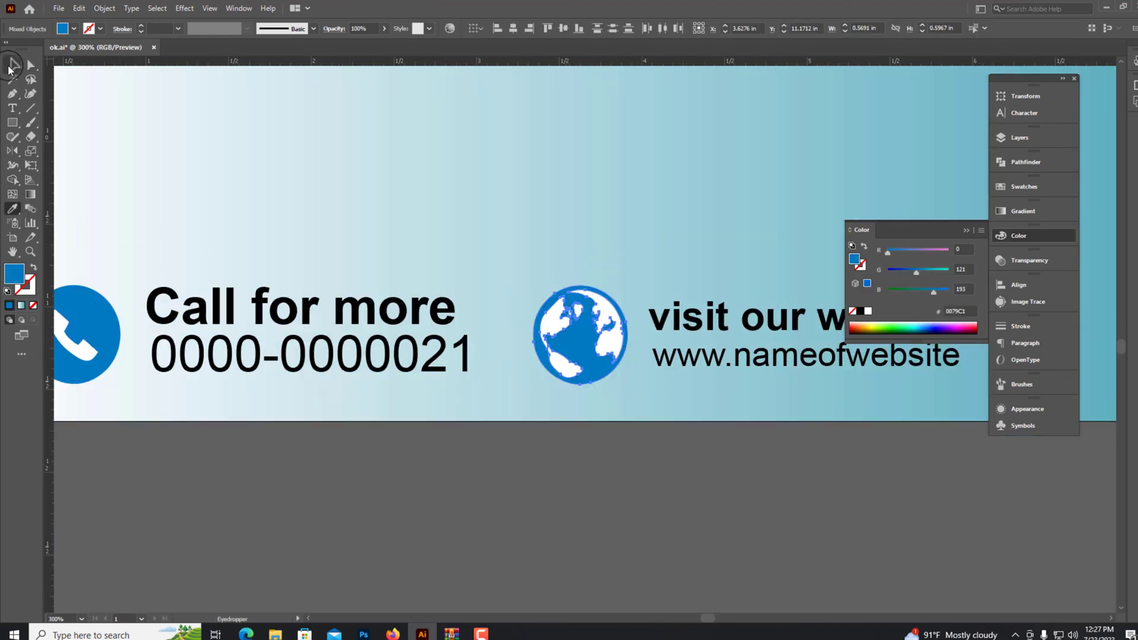
scroll(320, 448, "down", 3)
scroll(501, 509, "down", 3)
key("v")
left_click(794, 428)
Step: Shrink the Call for more and website groups and shift the website group left
left_click(389, 470)
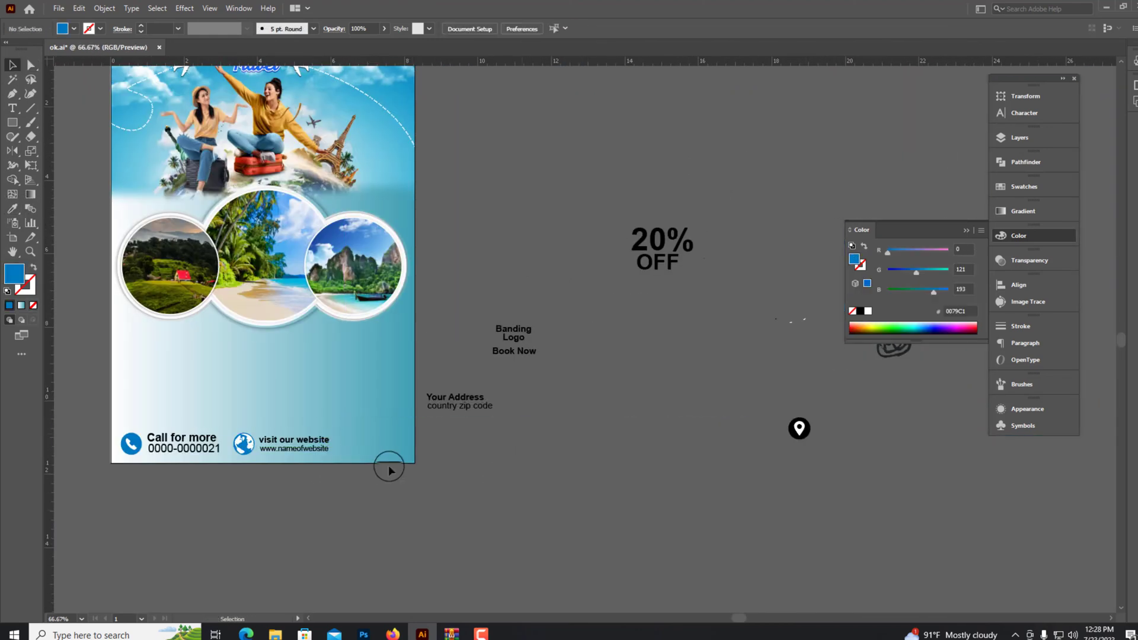
scroll(210, 471, "up", 3)
left_click(294, 483)
left_click_drag(331, 469, 267, 477)
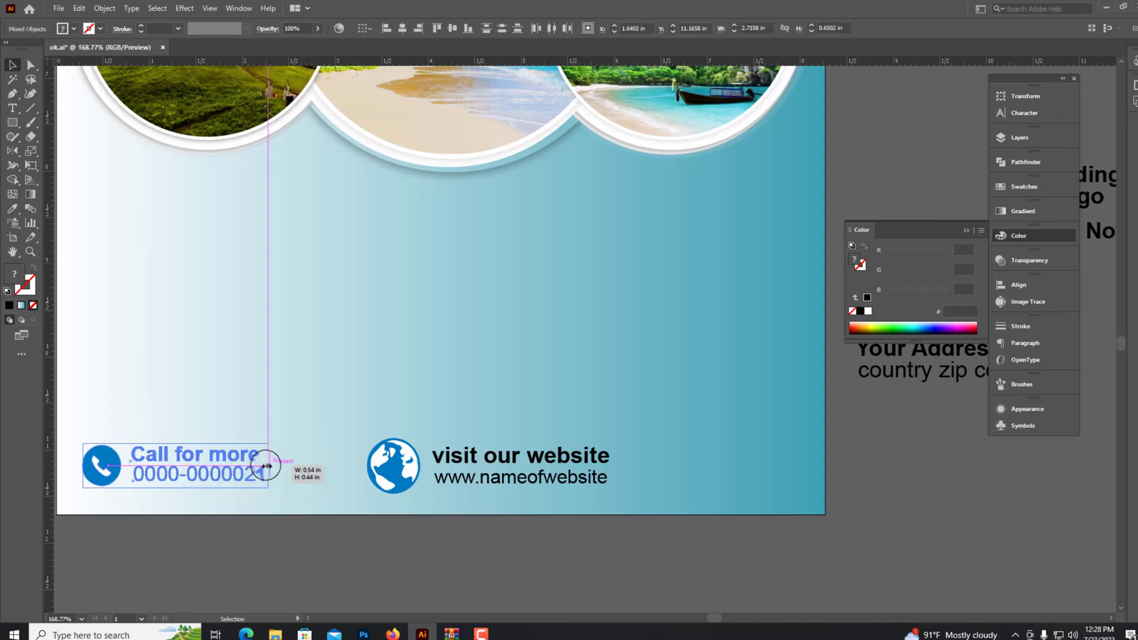
mouse_move(611, 469)
left_mouse_down()
mouse_move(501, 460)
mouse_move(483, 474)
left_mouse_up()
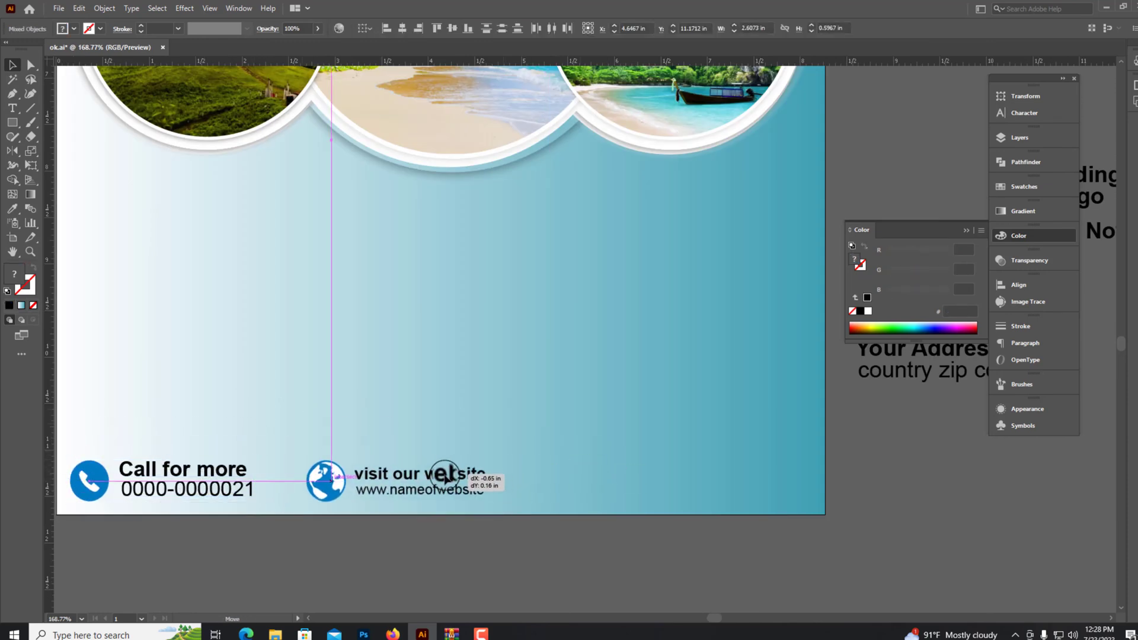
scroll(412, 534, "down", 3)
left_click(452, 501)
Step: Place the address text and pin icon in the row, sizing the pin to match
left_click_drag(522, 377, 445, 438)
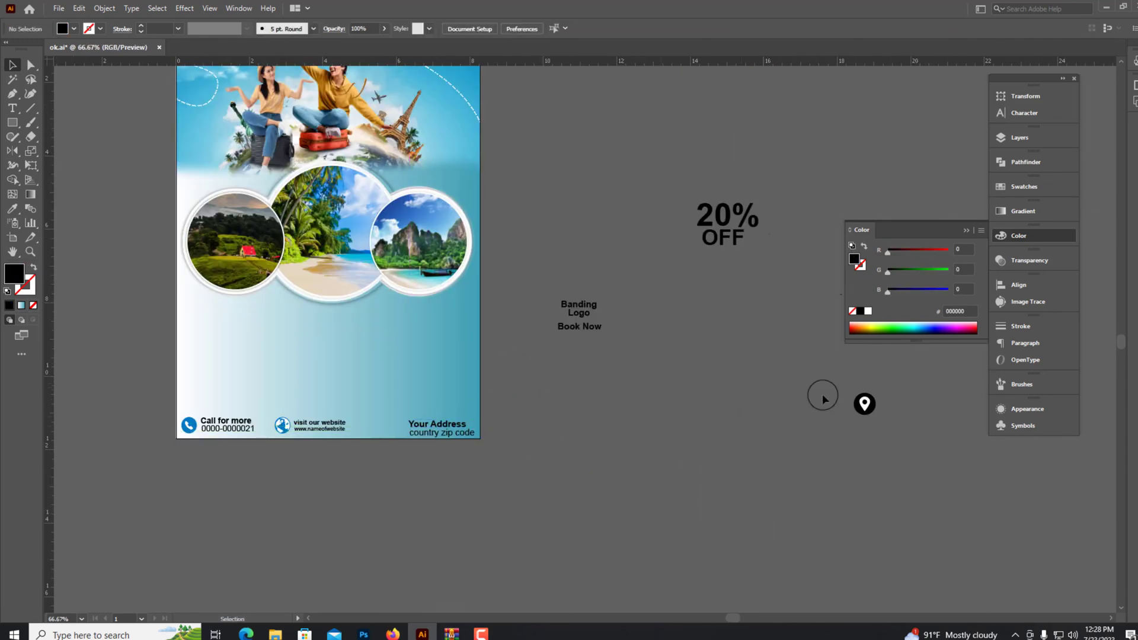
left_click_drag(864, 403, 399, 425)
scroll(399, 425, "up", 4)
left_click_drag(409, 465, 361, 473)
left_click_drag(419, 417, 406, 441)
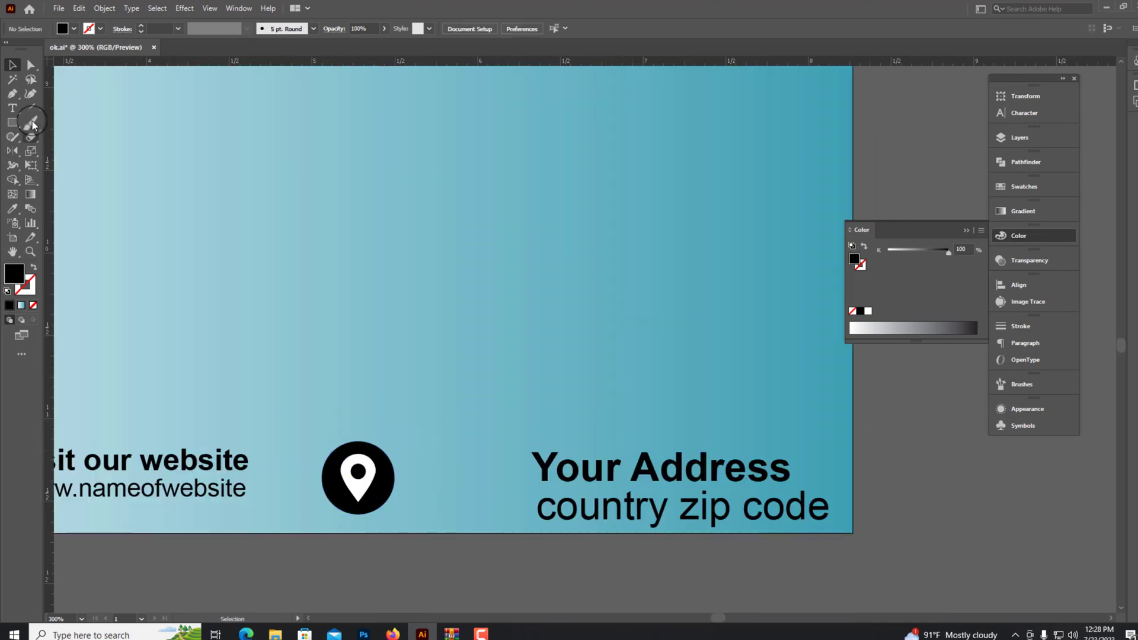
scroll(802, 188, "down", 3)
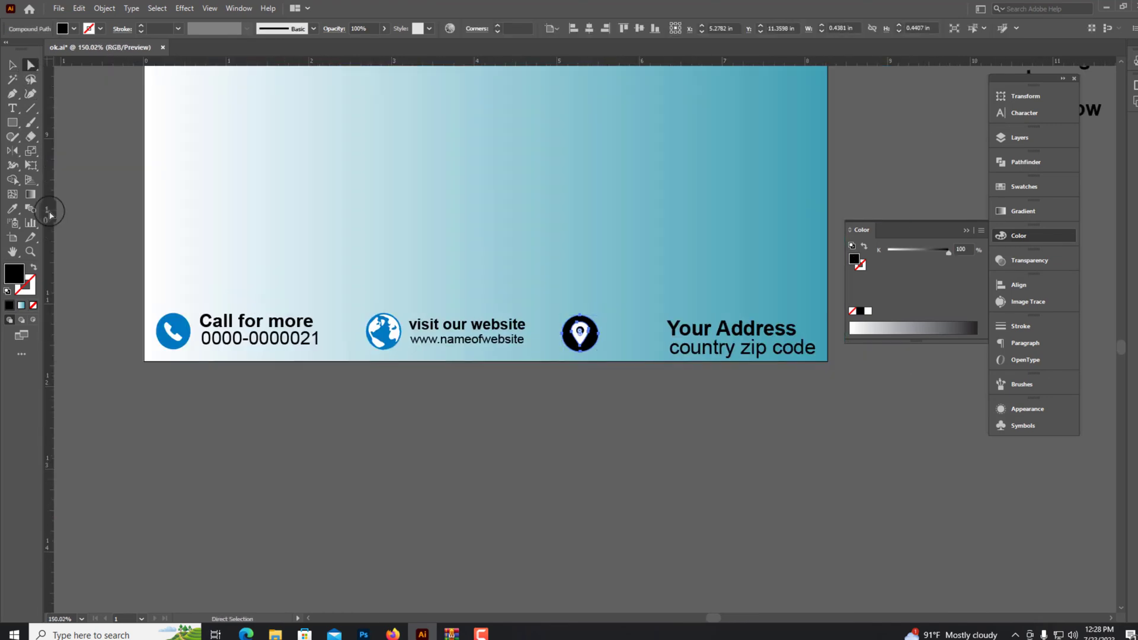
Step: Eyedropper the globe's blue onto the pin icon's inner circle
left_click(440, 297)
scroll(440, 296, "up", 2)
left_click(649, 354)
key("i")
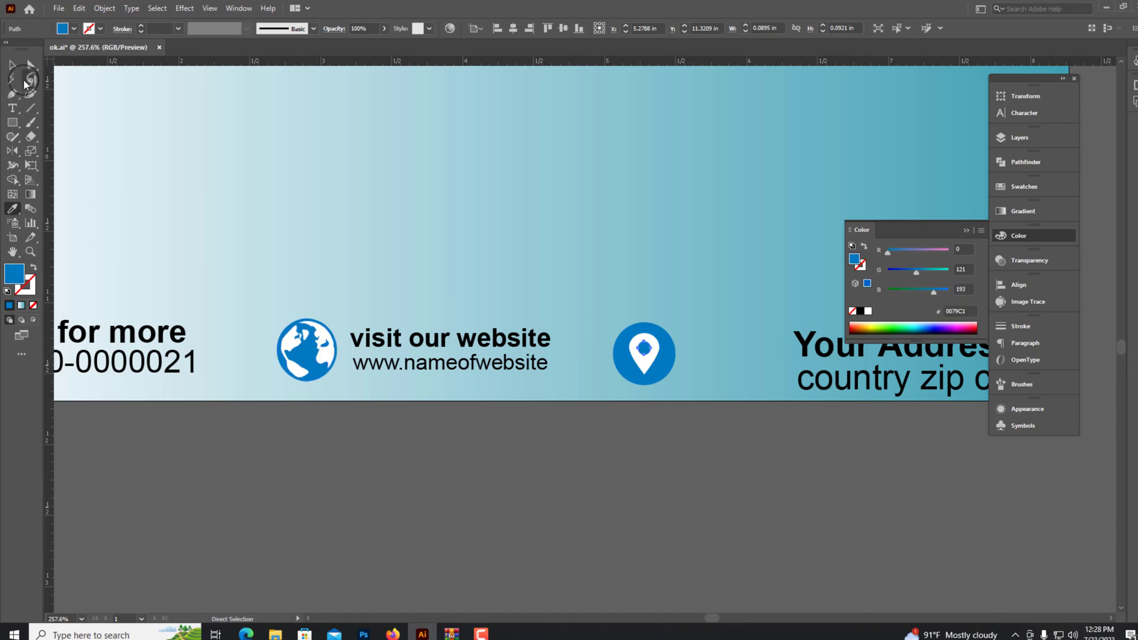
left_click(24, 80)
scroll(386, 437, "down", 2)
scroll(470, 492, "down", 2)
Step: Delete the stray scribble beside the flyer
scroll(516, 518, "down", 2)
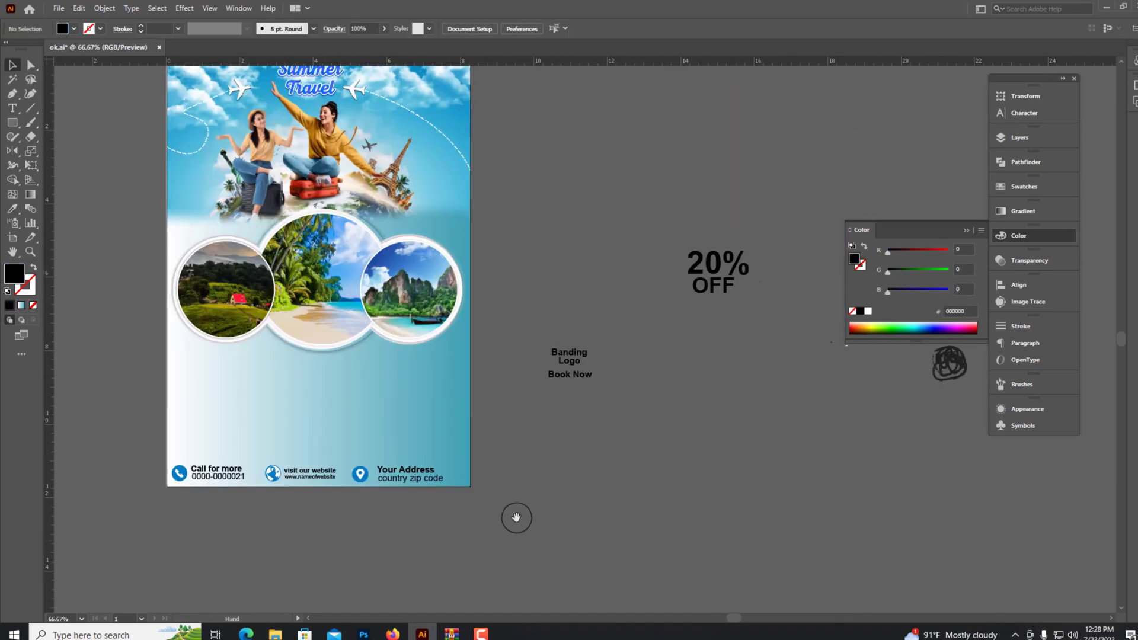
left_click_drag(516, 518, 522, 565)
key("Delete")
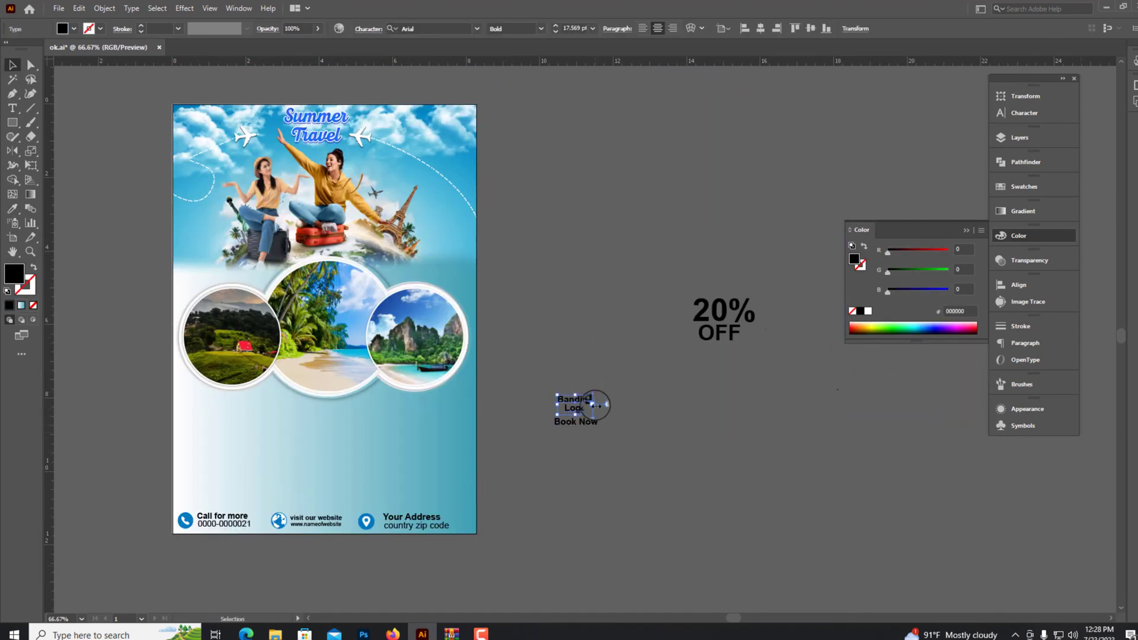
Step: Place the Banding Logo text in the flyer's top-right corner
scroll(275, 448, "down", 3)
scroll(351, 479, "up", 3)
left_click_drag(596, 406, 623, 311)
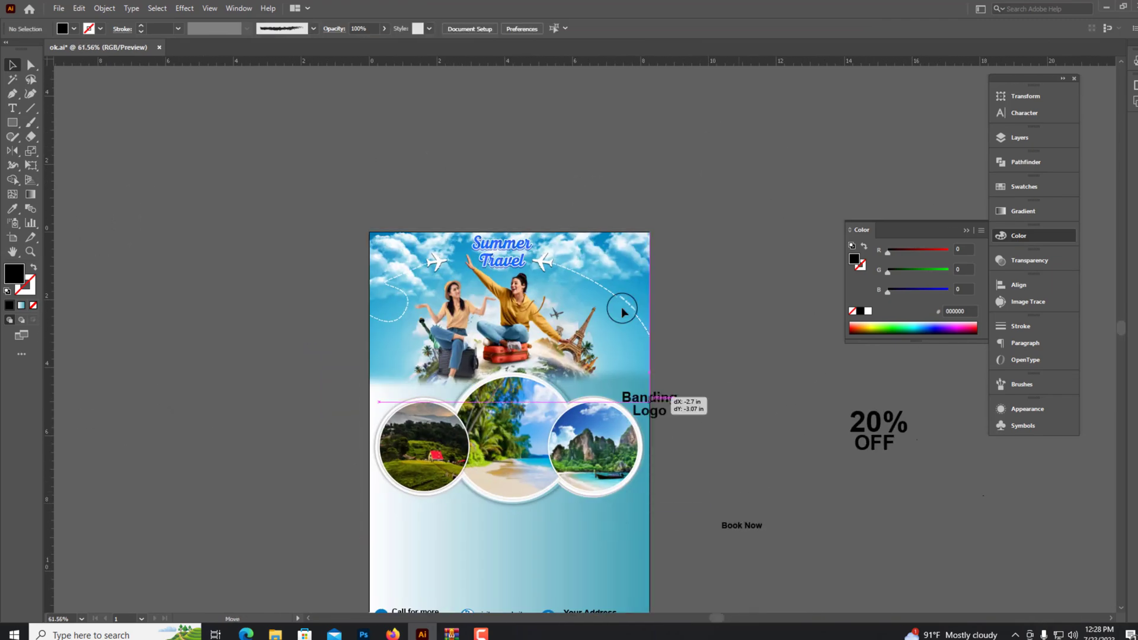
scroll(628, 243, "up", 5)
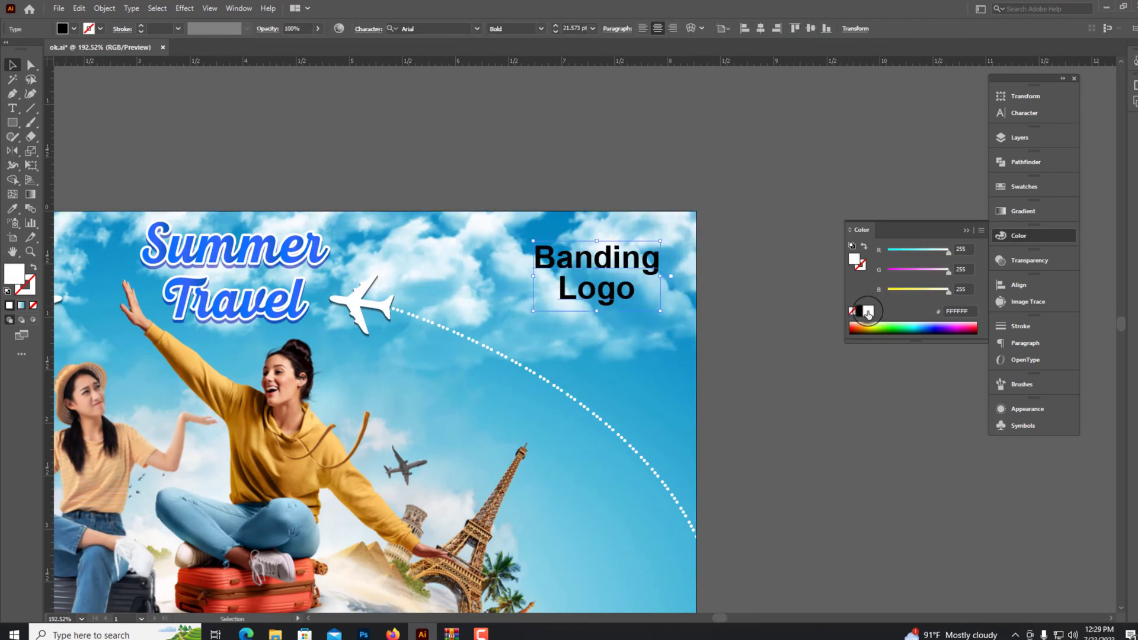
left_click_drag(624, 302, 645, 371)
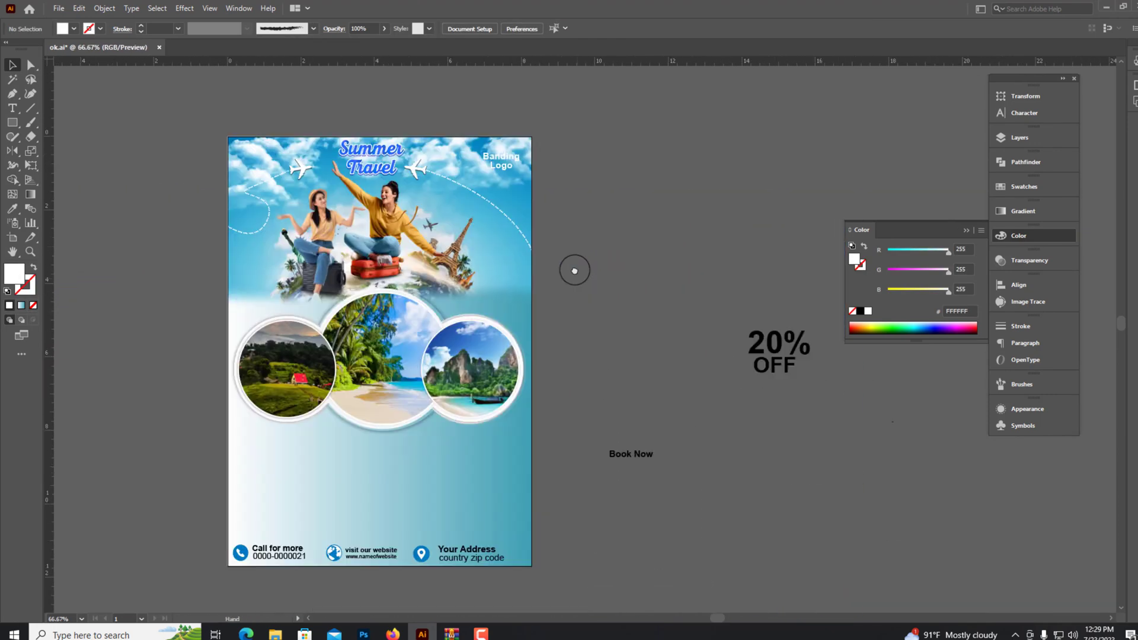
left_click_drag(574, 271, 579, 270)
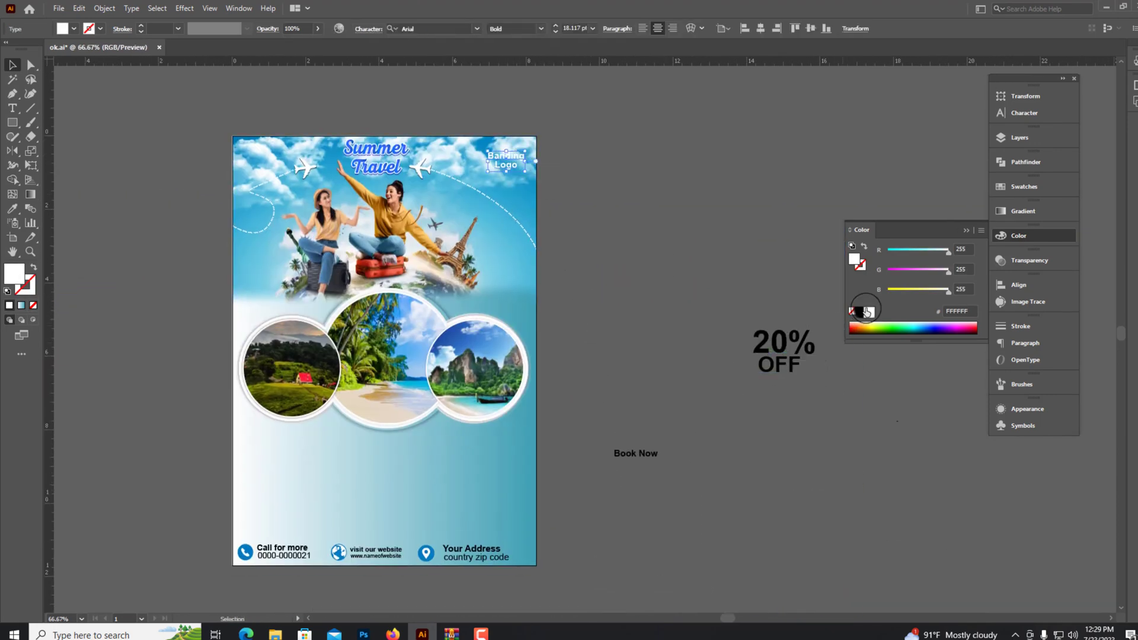
Step: Move 20% OFF onto the flyer, enlarge it, and place Book Now below it
left_click_drag(797, 371, 382, 498)
key("ctrl+shift+period")
key("ctrl+shift+period")
key("ctrl+shift+period")
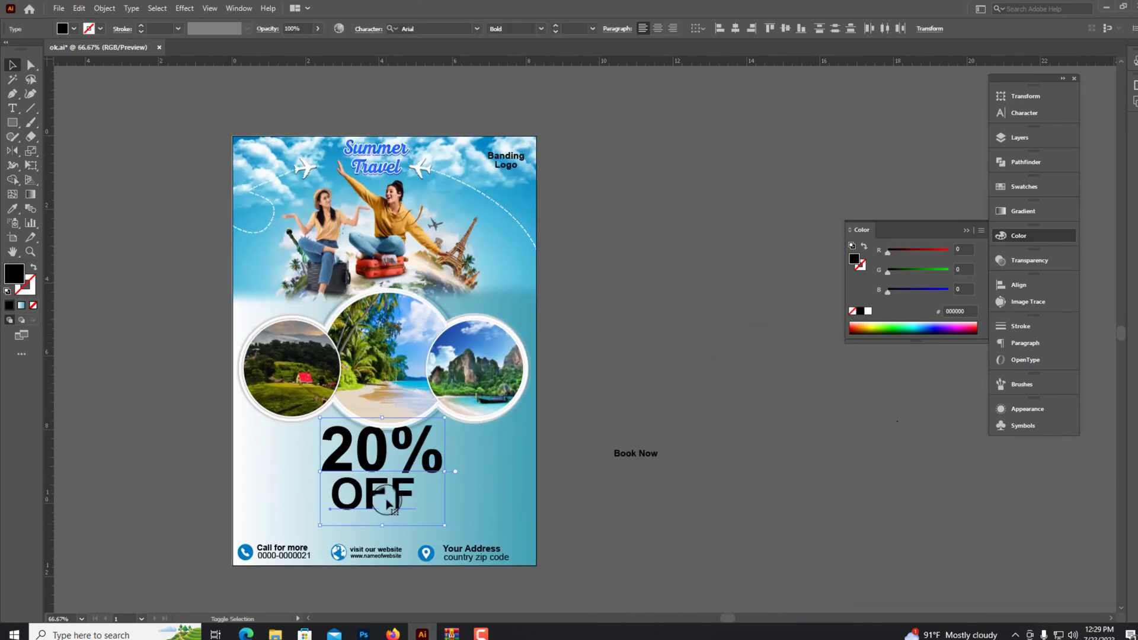
scroll(382, 492, "up", 2)
left_click_drag(452, 494, 465, 474)
mouse_move(757, 443)
left_mouse_down()
mouse_move(419, 542)
mouse_move(470, 542)
left_mouse_up()
scroll(393, 557, "up", 3)
Step: Set the 20% text to the Rubber-Duck font, then check OFF and Book Now
left_click(533, 403)
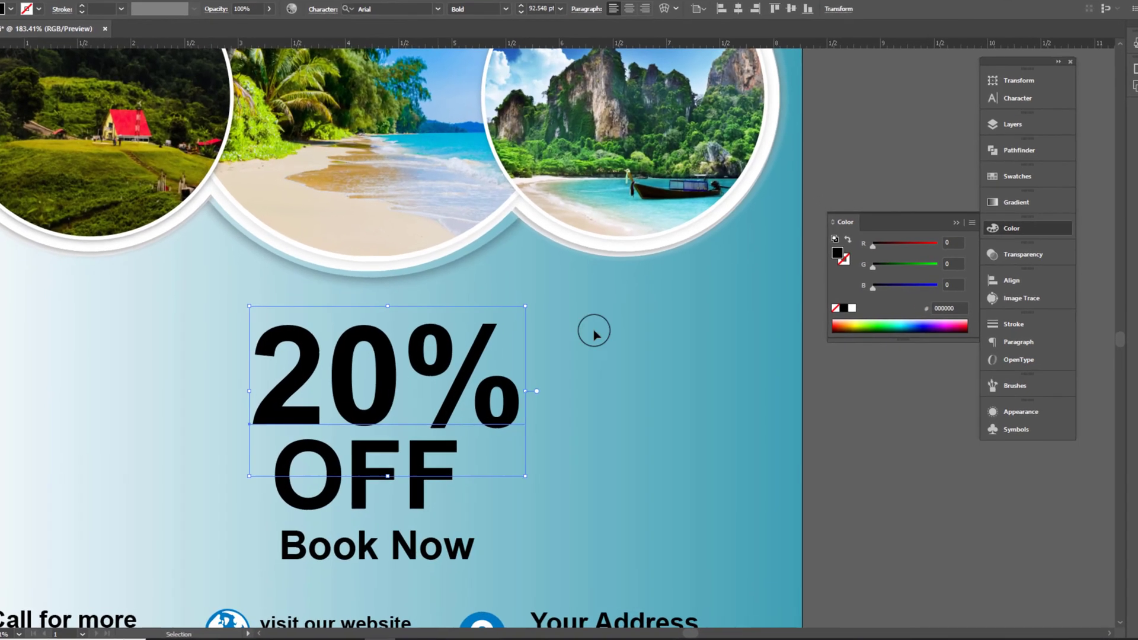
left_click(1025, 112)
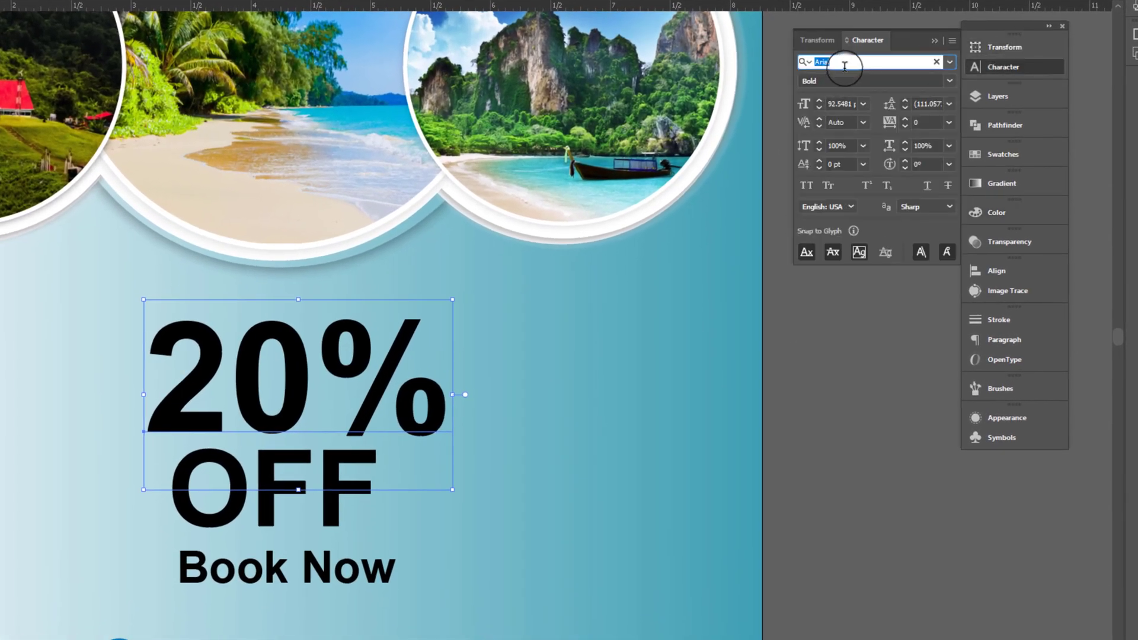
type("Rubber")
key("Return")
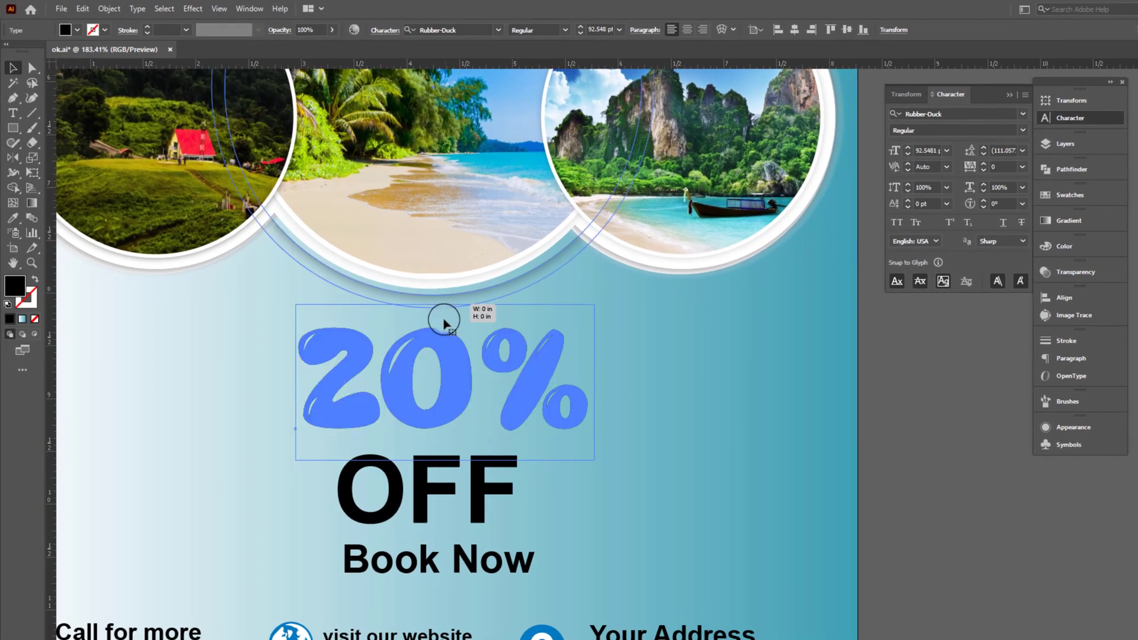
left_click(445, 322)
left_click(437, 476)
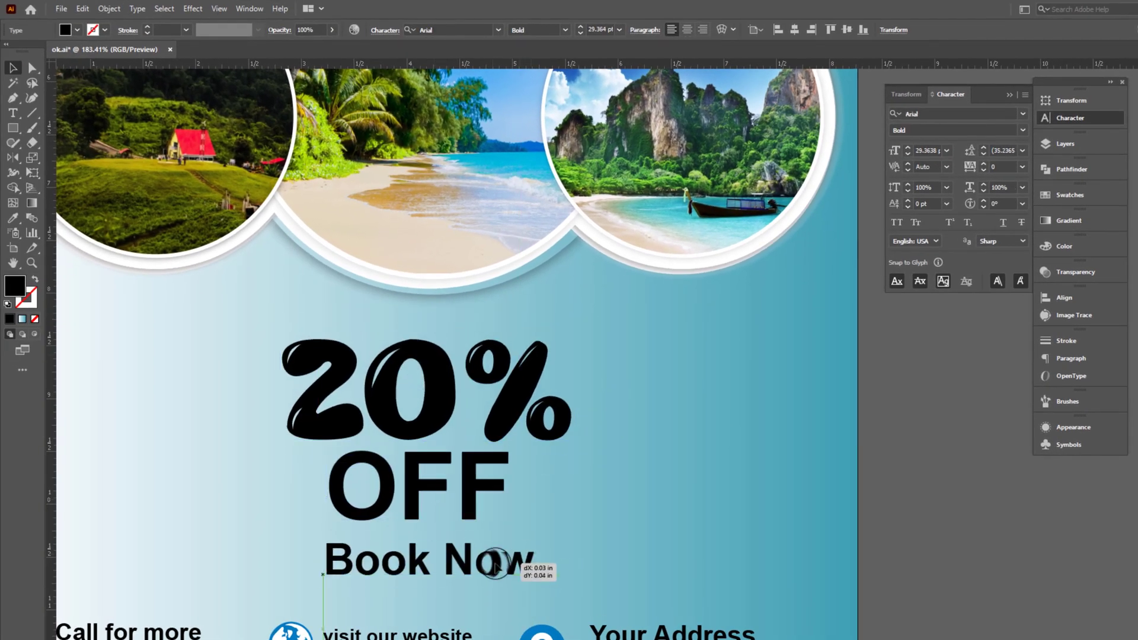
left_click(816, 513)
key("ctrl+1")
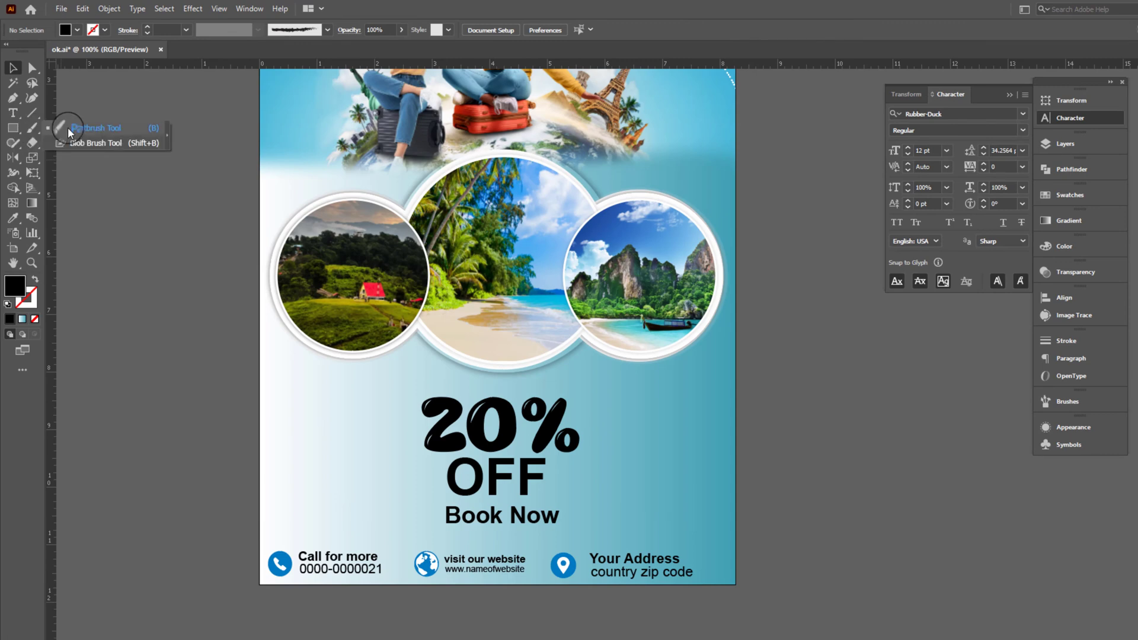
Step: Pick a rough brush from the Artistic_Paintbrush library for the Paintbrush tool
left_click(69, 128)
left_click(1067, 402)
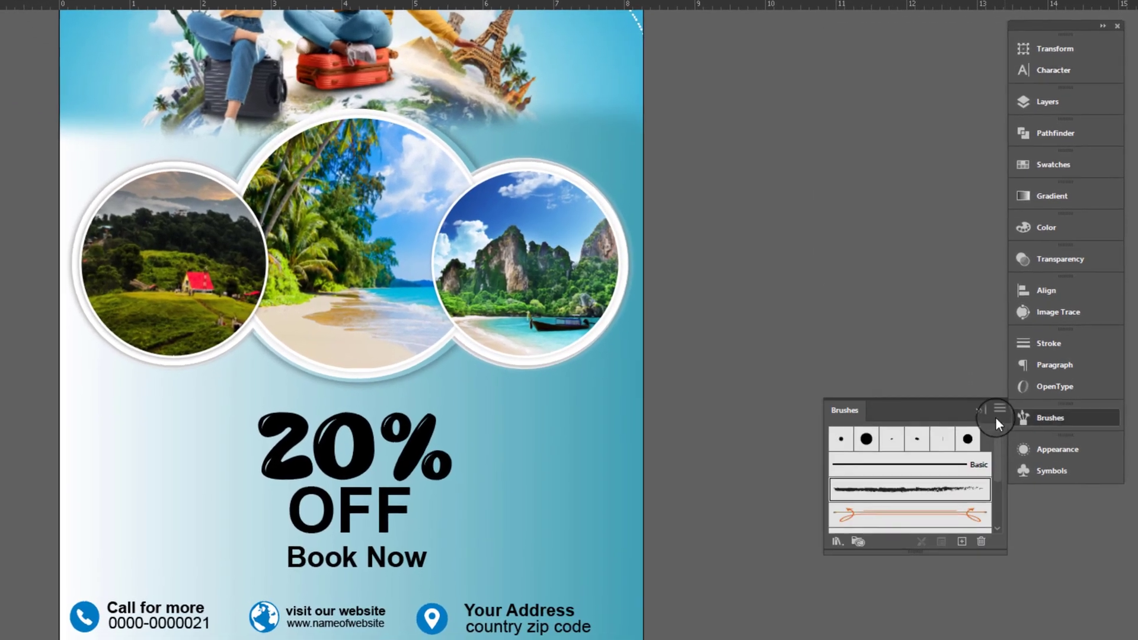
left_click(997, 418)
mouse_move(1044, 579)
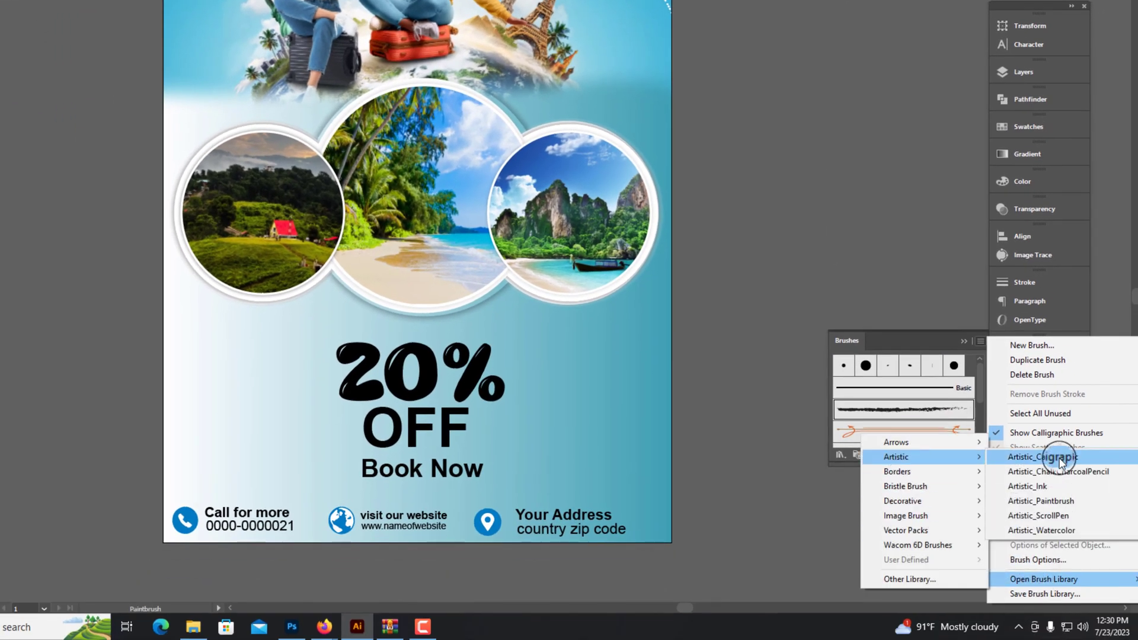
left_click(1041, 501)
left_click(821, 240)
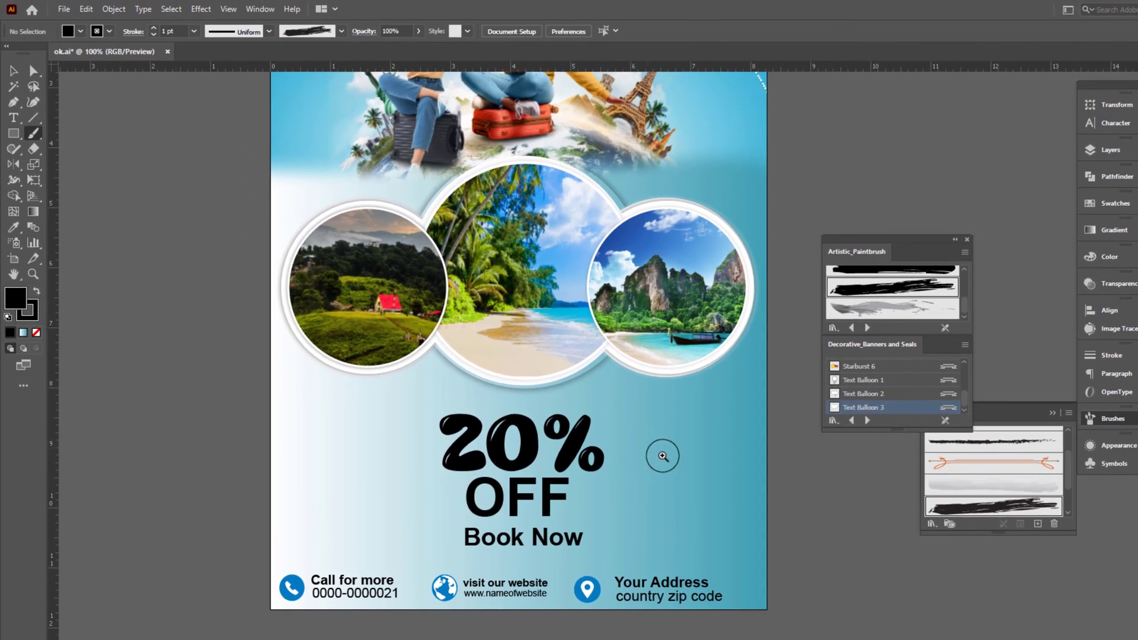
Step: Paint a scribbled black brush patch on the pasteboard beside the flyer
left_click(663, 456)
left_click_drag(366, 428, 342, 471)
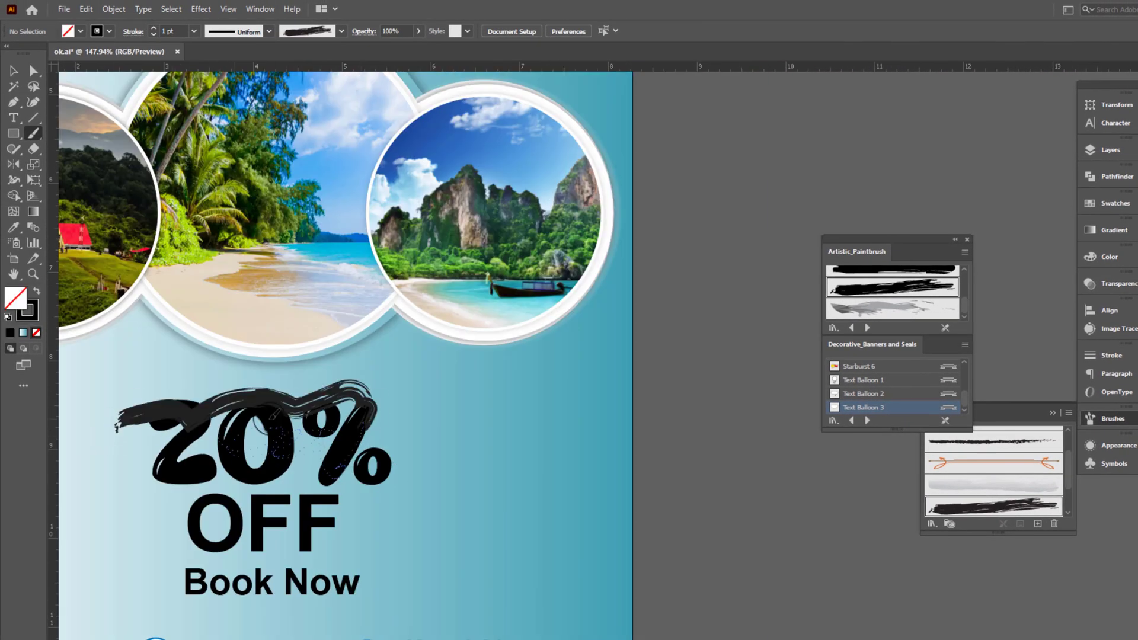
key("ctrl+z")
mouse_move(804, 325)
left_mouse_down()
mouse_move(496, 317)
mouse_move(572, 383)
left_mouse_up()
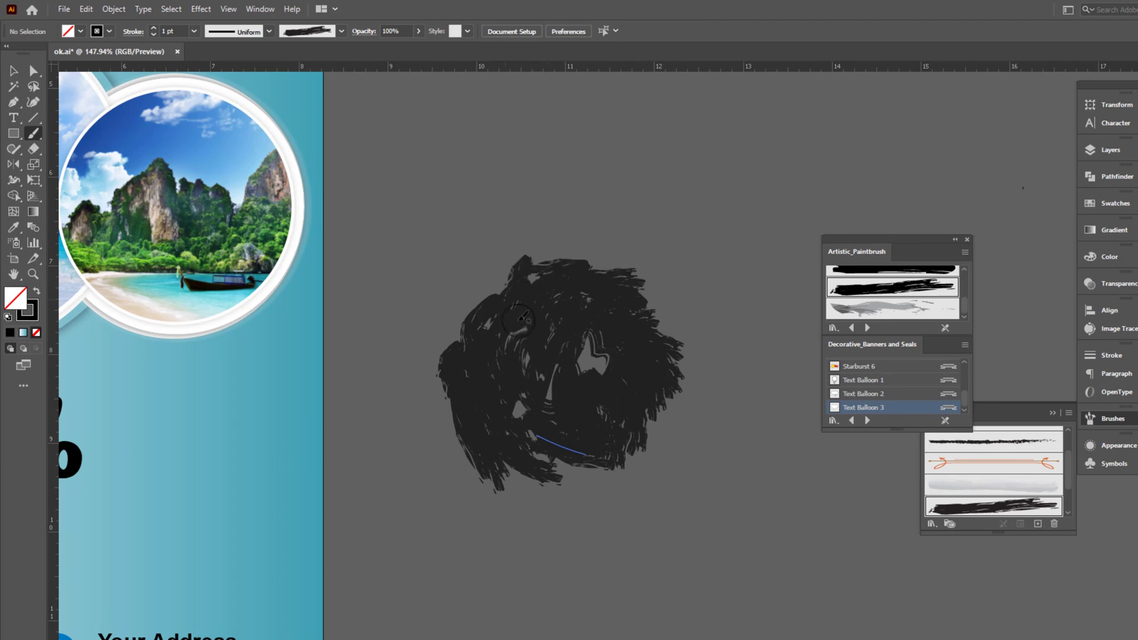
key("ctrl+plus")
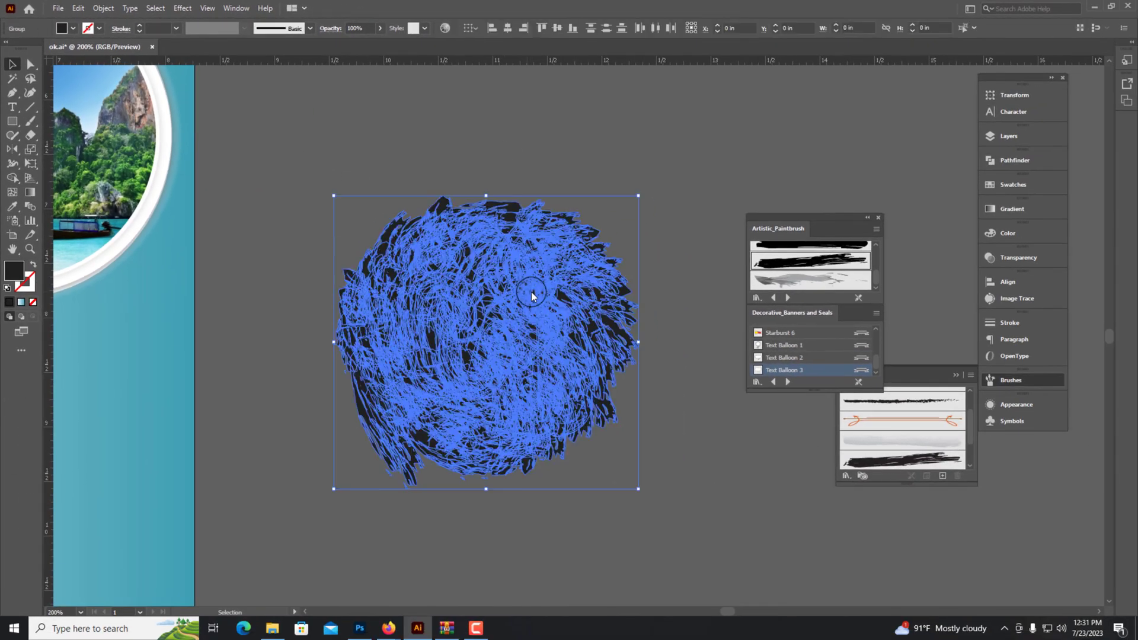
Step: Group the expanded blob, move it onto the flyer, and send it behind 20%
right_click(528, 289)
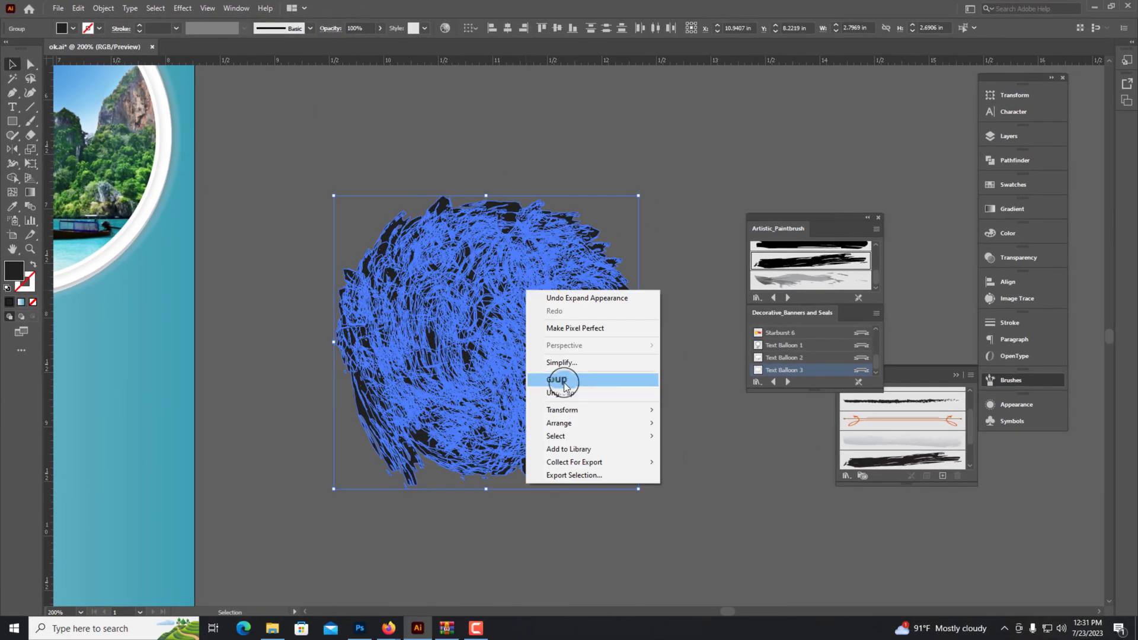
left_click(559, 375)
key("ctrl+minus")
left_click_drag(545, 338, 326, 387)
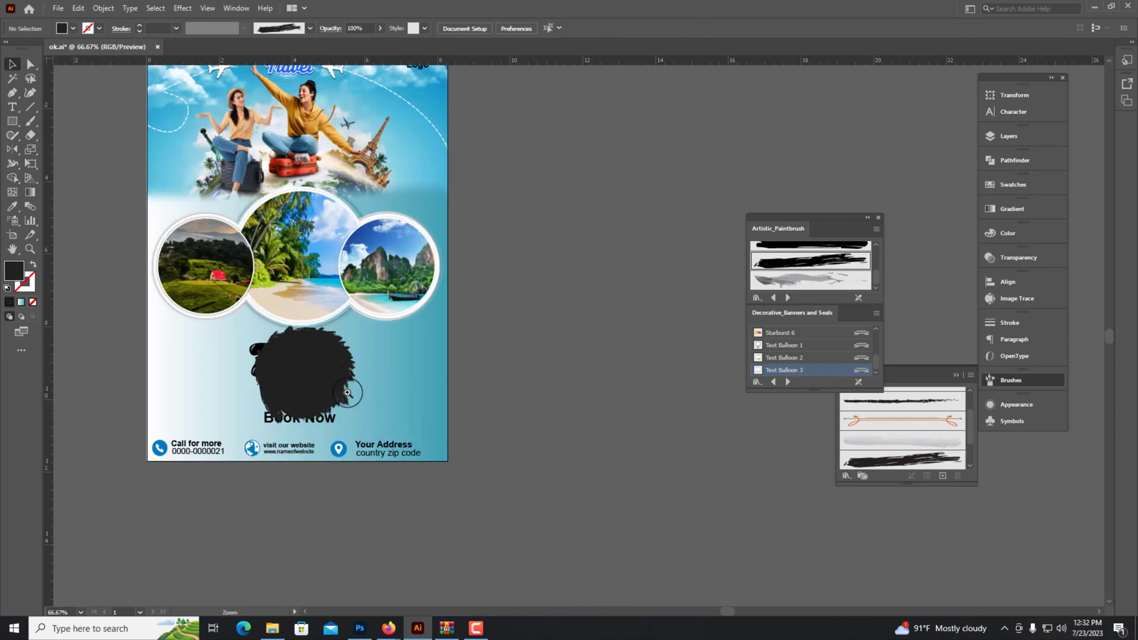
left_click(347, 392)
left_click(437, 394)
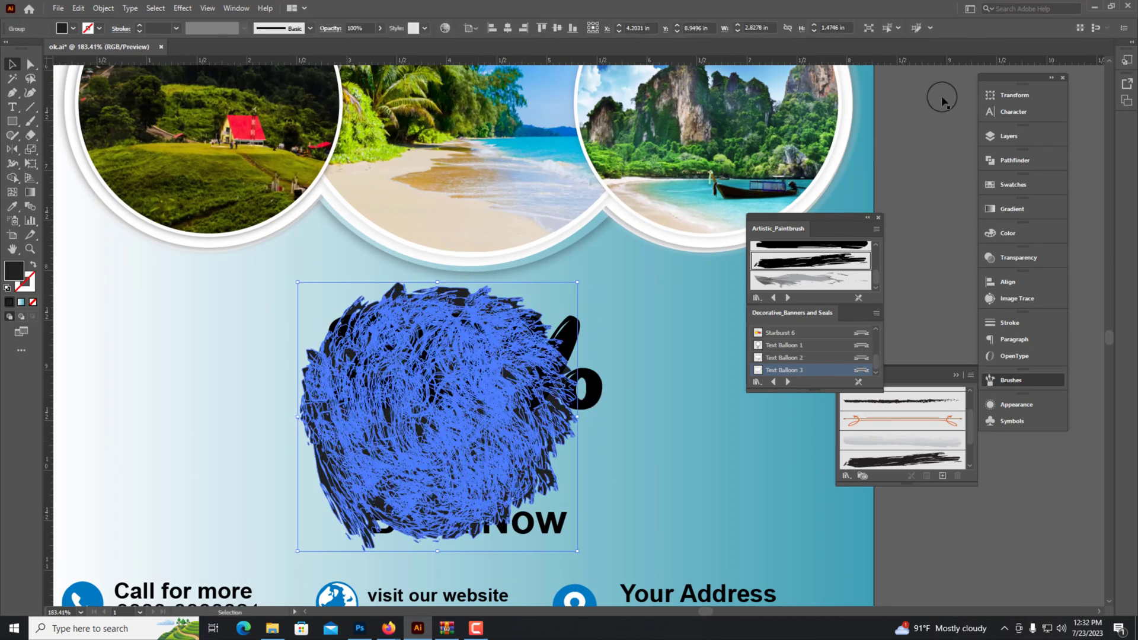
left_click(871, 232)
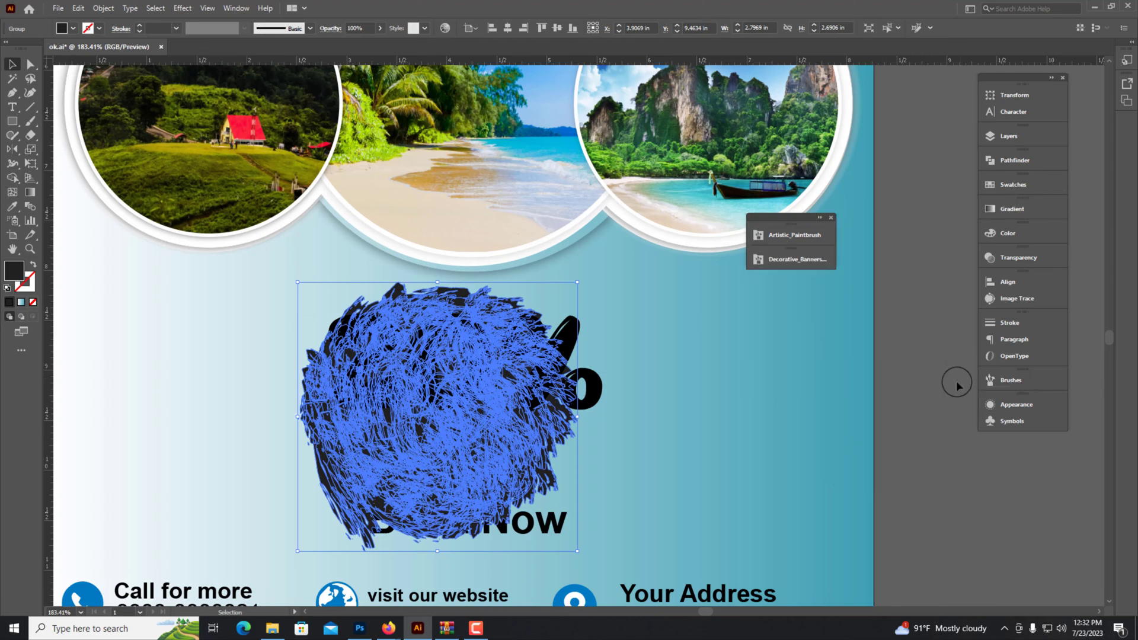
key("ctrl+bracketleft")
Step: Reposition the blob and 20% text above Book Now
left_click(603, 369)
key("ctrl+minus")
scroll(252, 399, "down", 2)
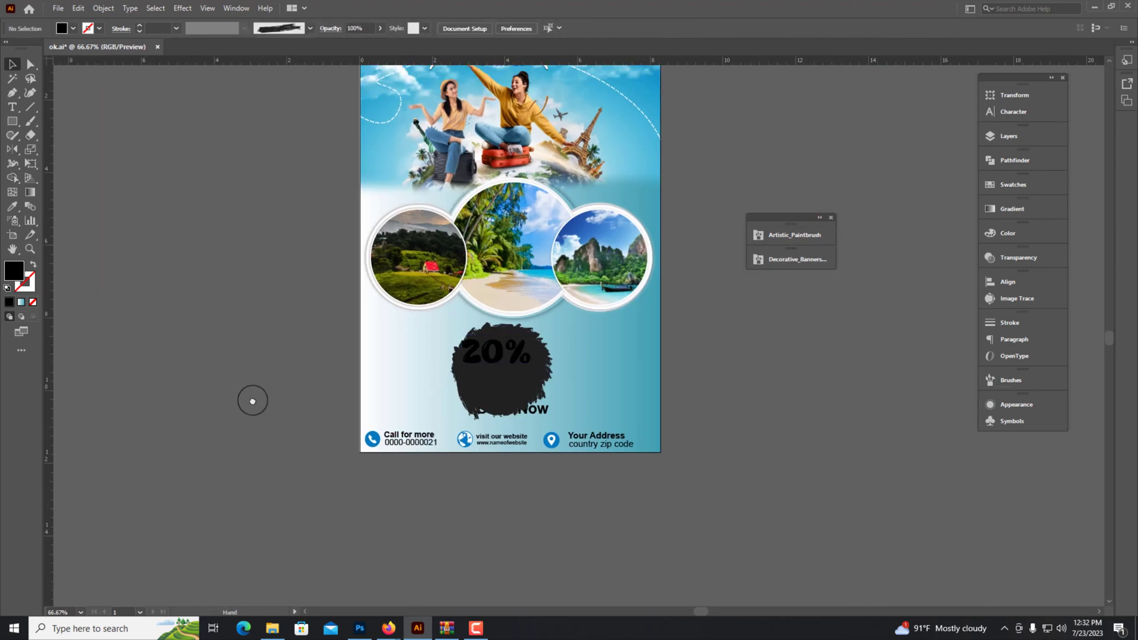
scroll(572, 381, "up", 2)
mouse_move(468, 396)
left_mouse_down()
mouse_move(330, 372)
mouse_move(469, 396)
left_mouse_up()
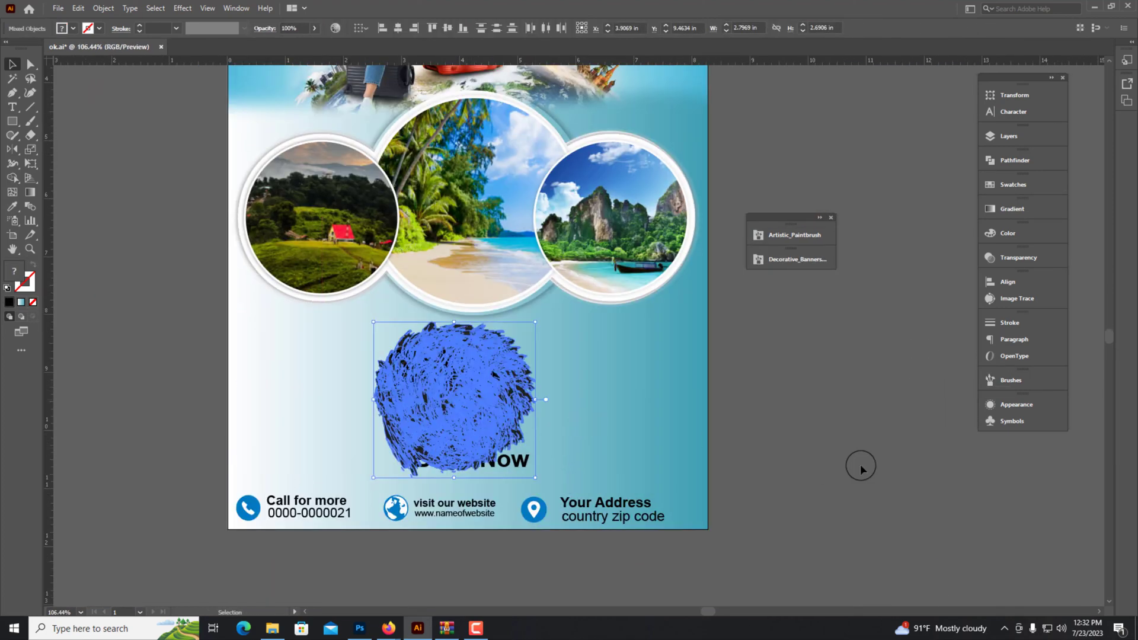
scroll(597, 437, "up", 2)
scroll(692, 432, "down", 3)
scroll(585, 418, "up", 3)
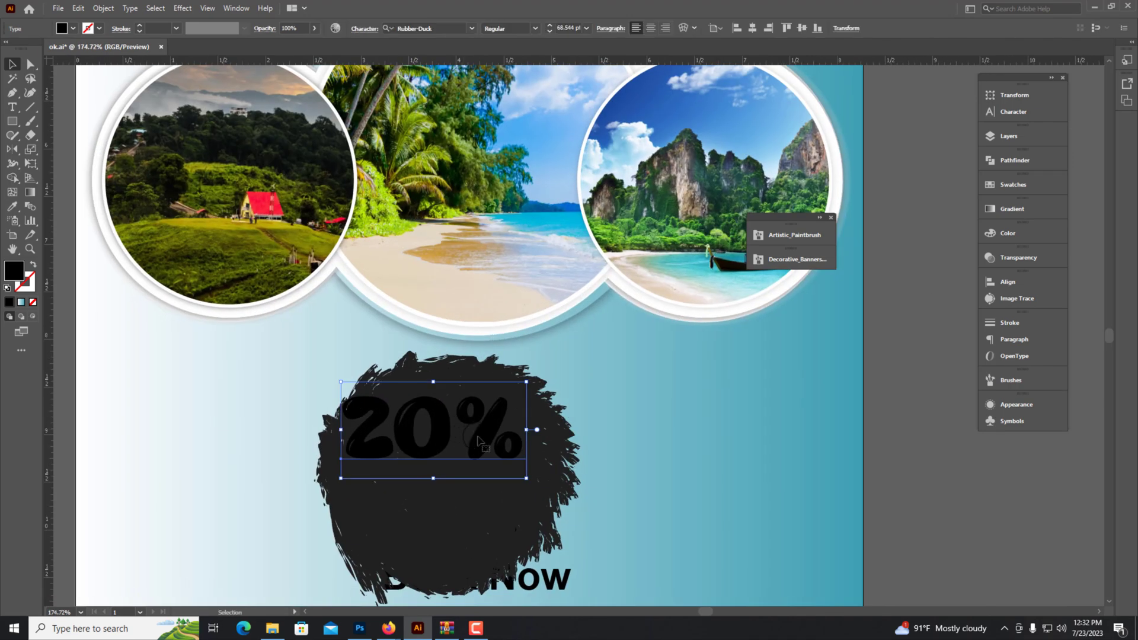
Step: Fill the blob with the flyer's light blue background colour via the Eyedropper
left_click(575, 474)
key("ctrl+minus")
left_click(12, 206)
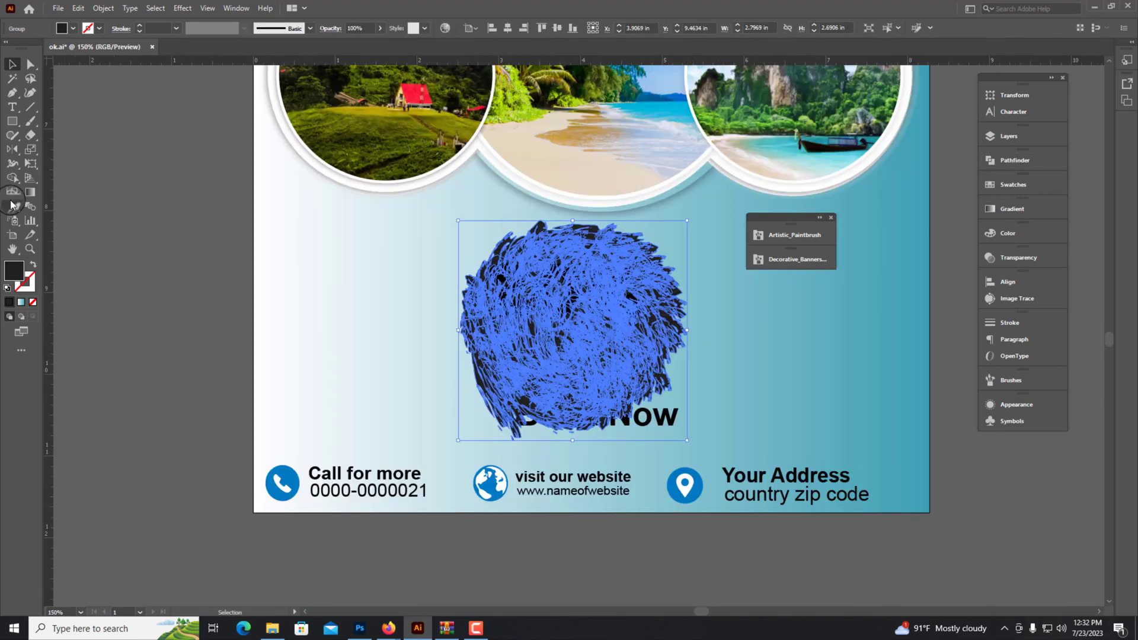
left_click(728, 385)
left_click(11, 64)
left_click(165, 274)
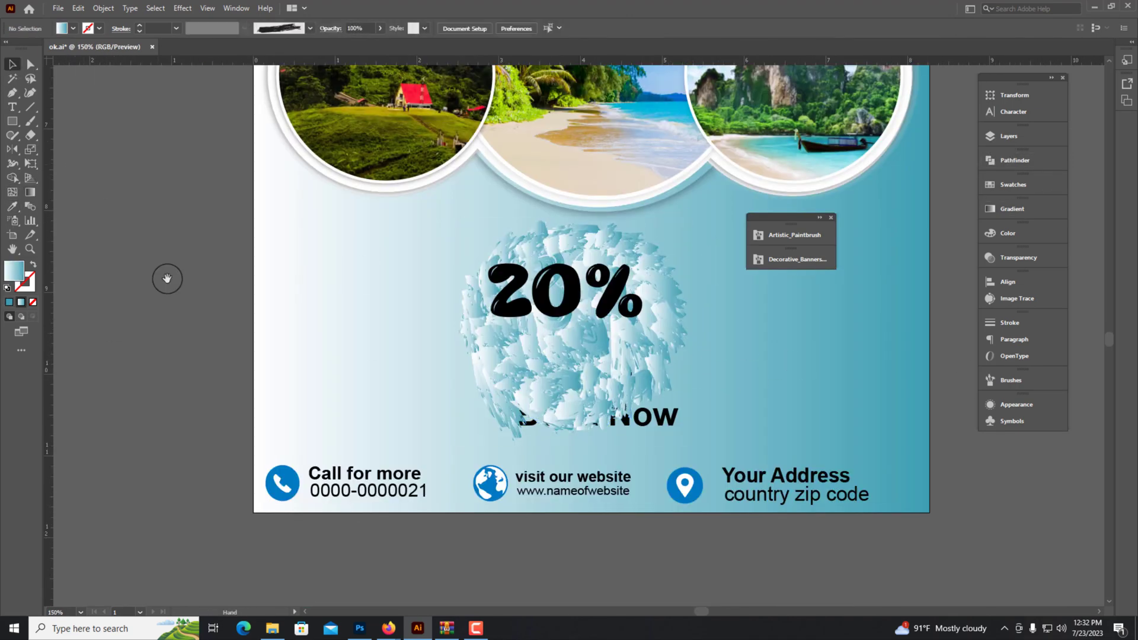
scroll(796, 340, "up", 2)
scroll(560, 397, "up", 3)
Step: Change the splash blob's fill to a radial gradient
left_click(559, 397)
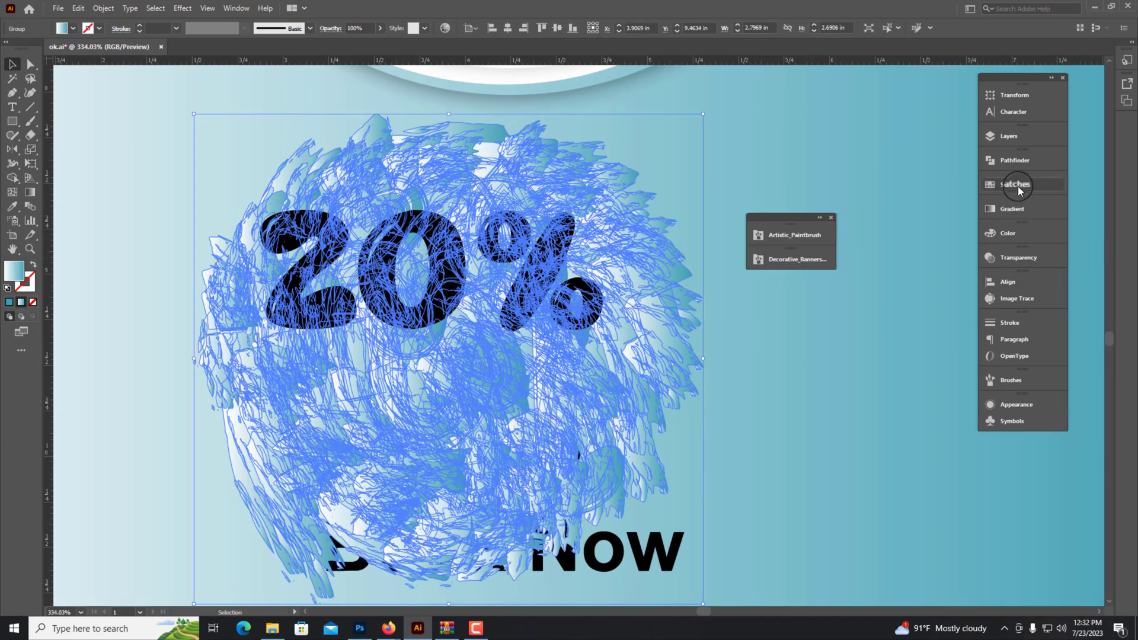
left_click(1014, 160)
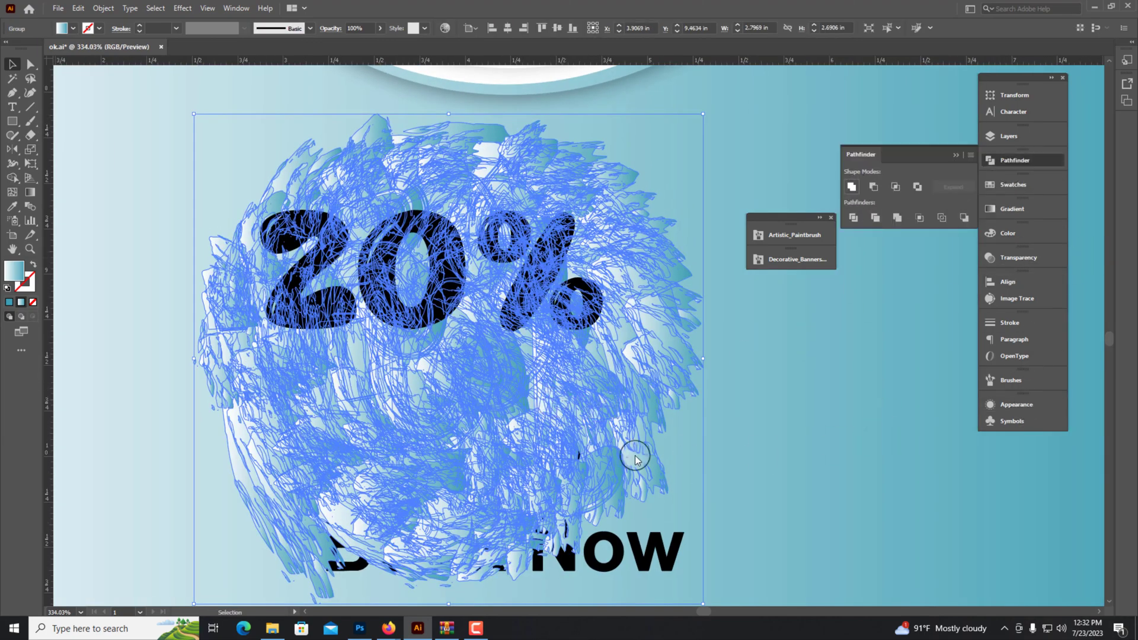
key("a")
scroll(652, 444, "down", 1)
scroll(503, 381, "up", 2, "alt")
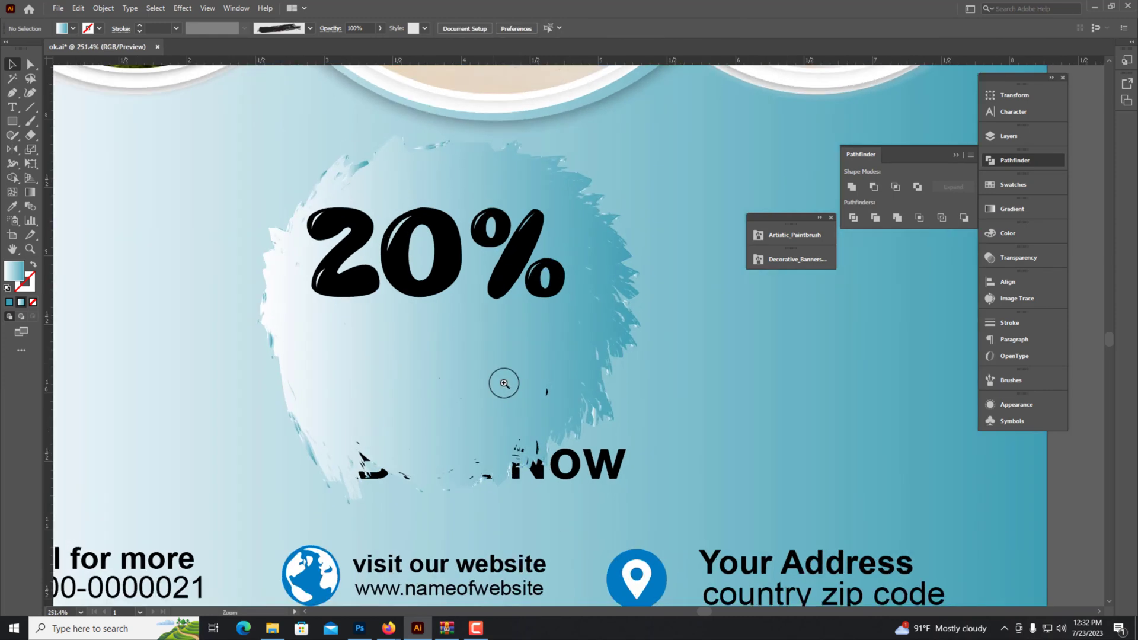
scroll(503, 381, "up", 1)
key("ctrl+z")
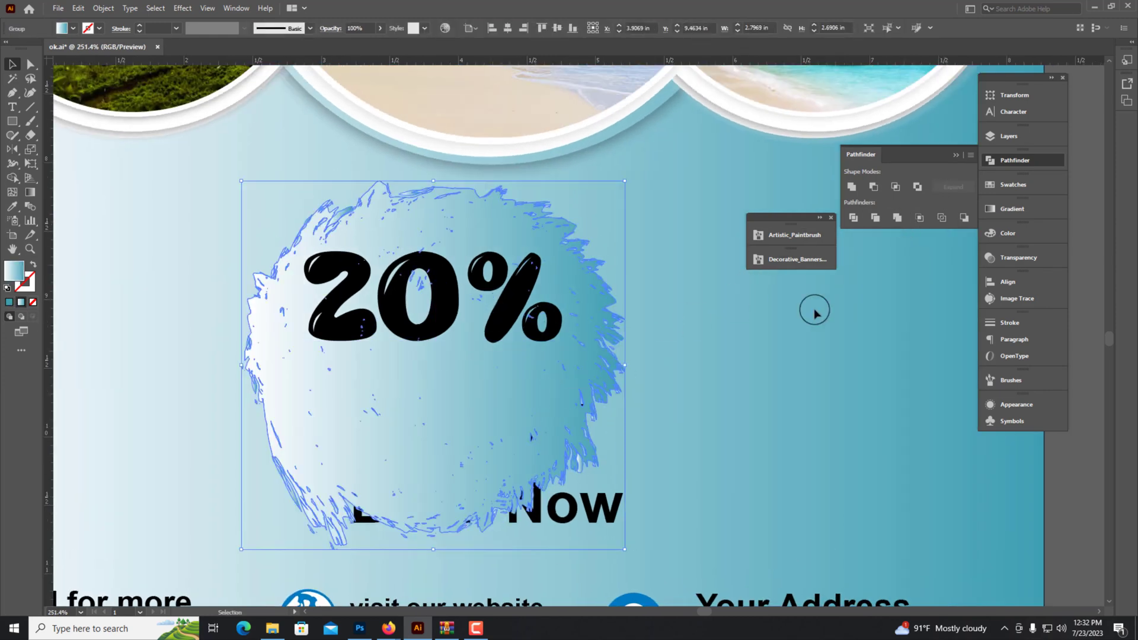
left_click(1013, 211)
left_click(909, 223)
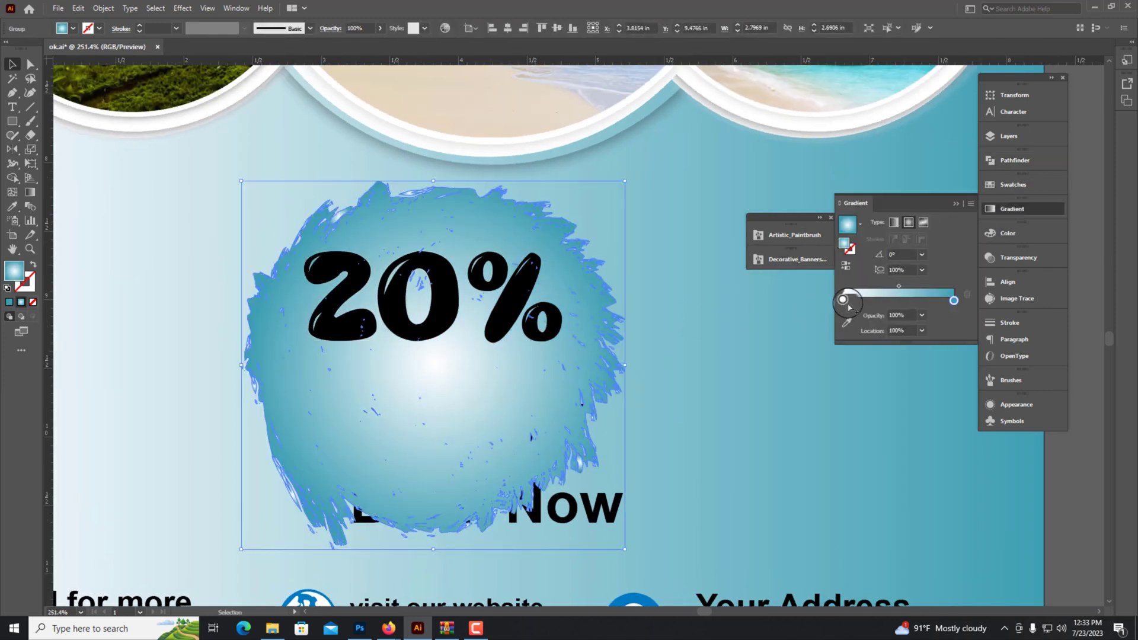
scroll(727, 398, "down", 3, "alt")
Step: Shift the Book Now text left beneath 20% in the splash
scroll(633, 401, "up", 2, "alt")
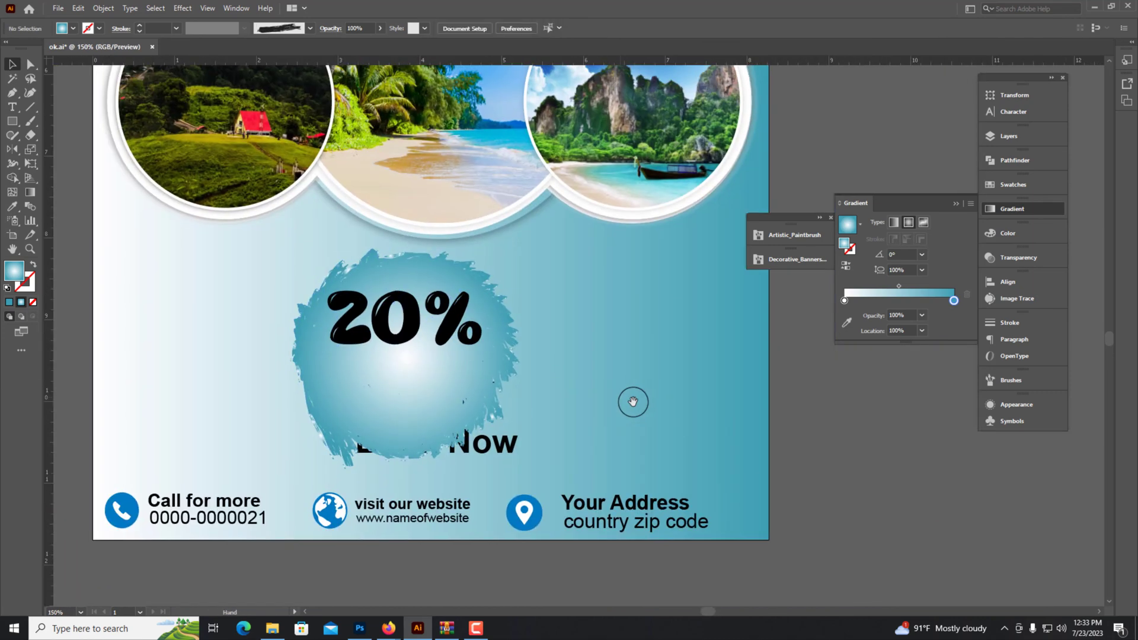
scroll(478, 338, "up", 1, "alt")
scroll(478, 338, "down", 1, "alt")
left_click(402, 265)
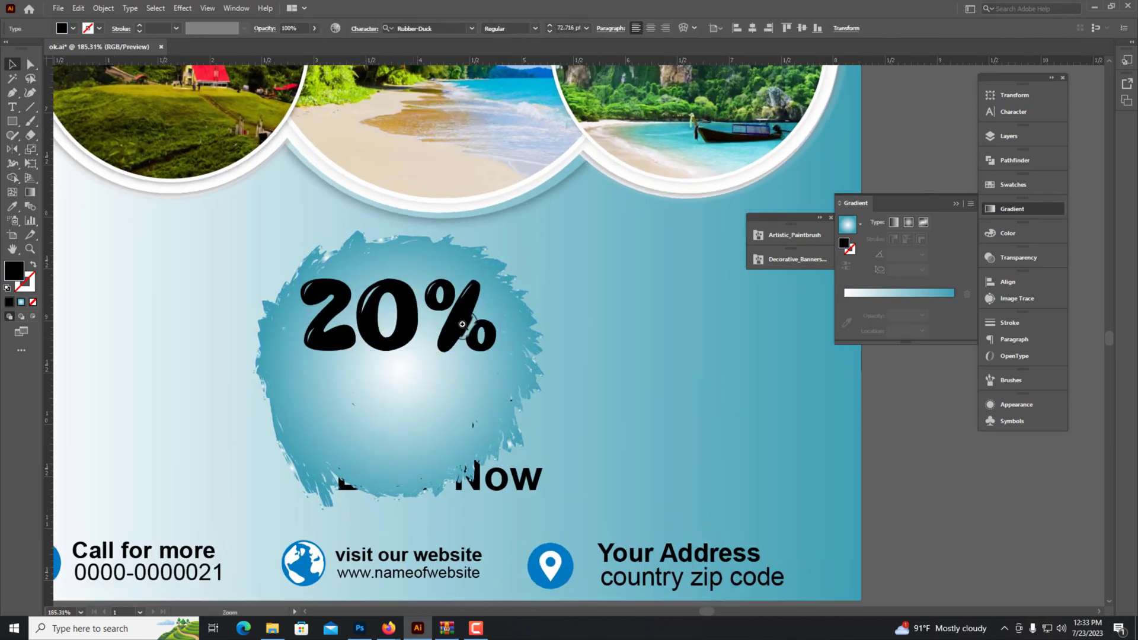
scroll(411, 329, "up", 1, "alt")
left_click(501, 578)
key("ctrl+minus")
key("ctrl+minus")
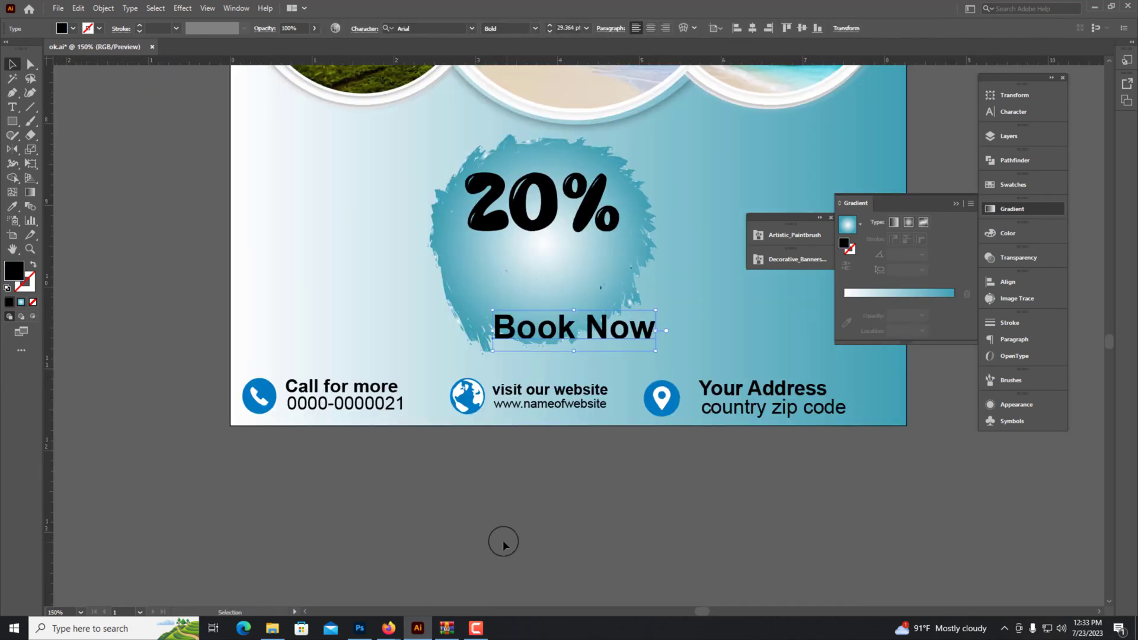
scroll(504, 544, "up", 2, "alt")
left_click_drag(508, 393, 465, 373)
Step: Find OFF in Outline view, shrink it under 20%, and move Book Now beneath it
key("ctrl+y")
left_click(532, 315)
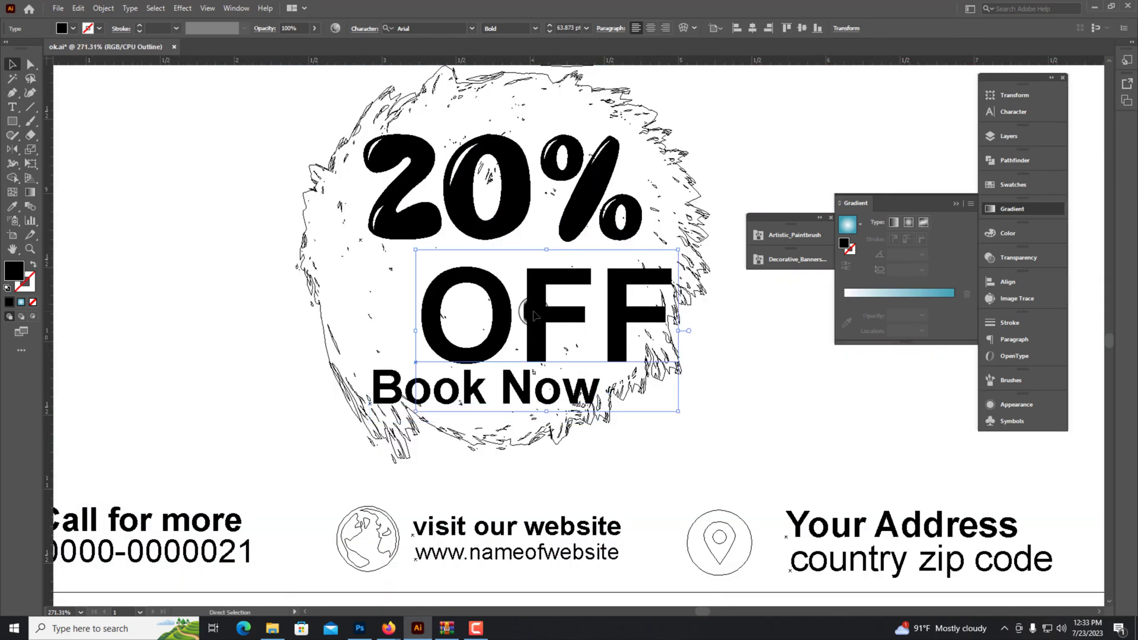
key("ctrl+y")
left_click_drag(593, 315, 549, 315)
left_click_drag(631, 321, 592, 309)
left_click_drag(501, 391, 501, 368)
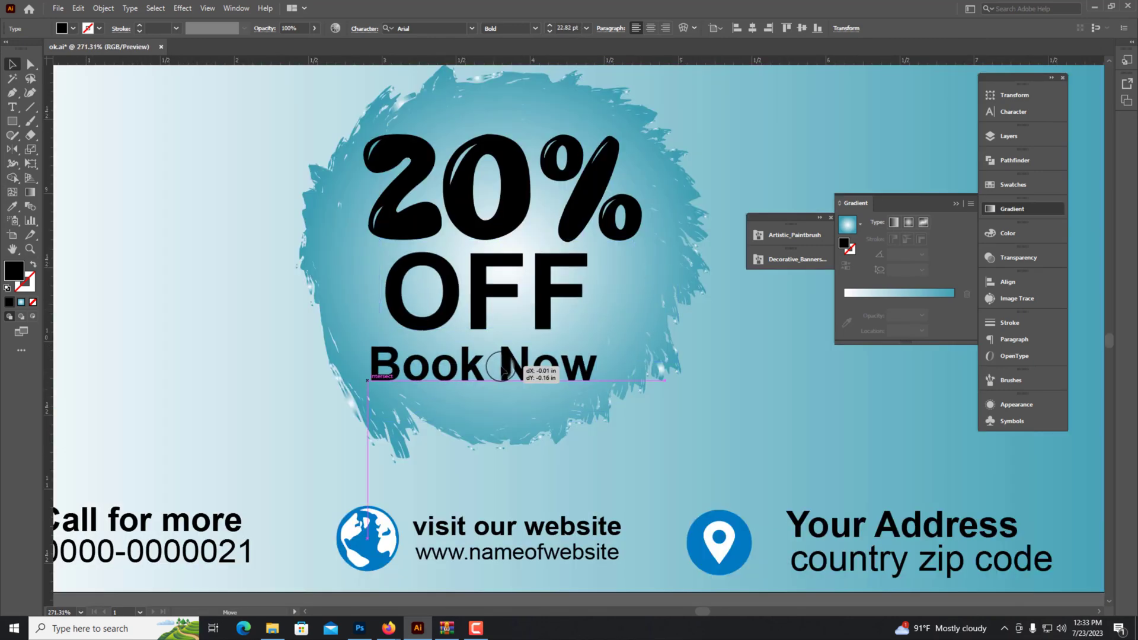
Step: Select the splash group and look through the Effect menu
scroll(564, 426, "down", 5, "alt")
scroll(626, 365, "up", 4, "alt")
left_click(617, 365)
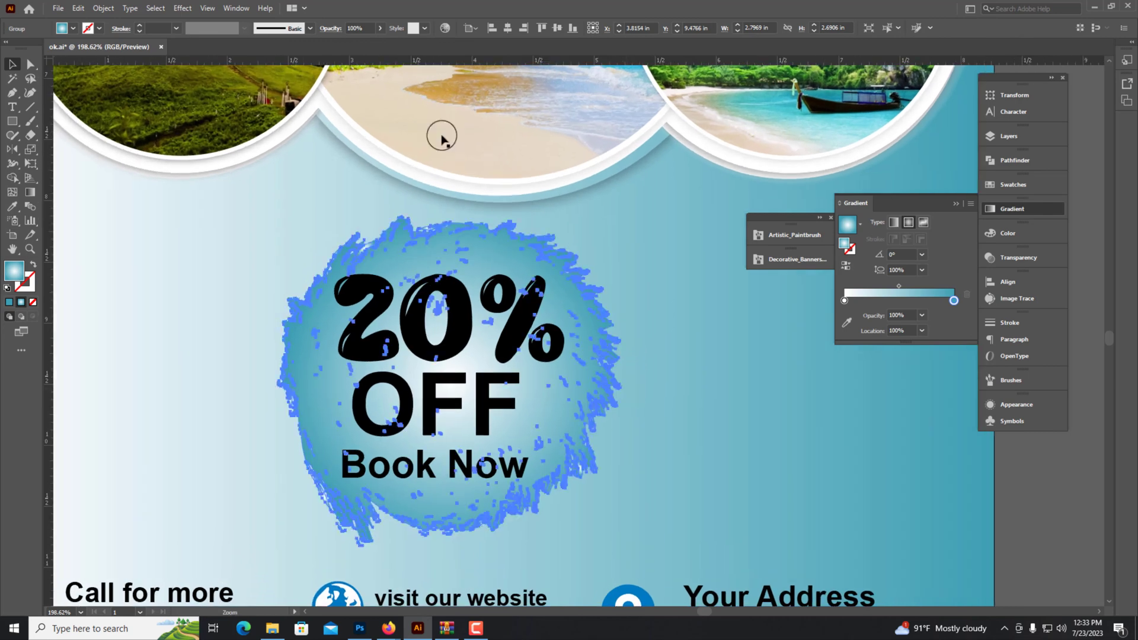
left_click(183, 7)
key("Escape")
Step: Apply a Gaussian Blur of about 6.6 px to the splash badge
key("a")
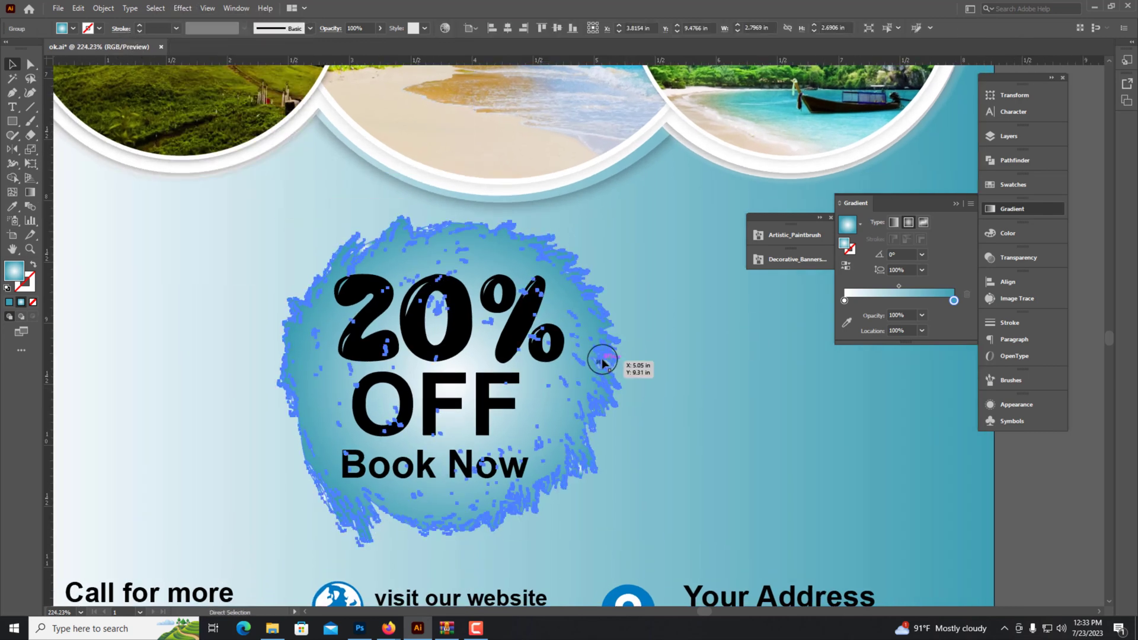
key("v")
left_click(183, 8)
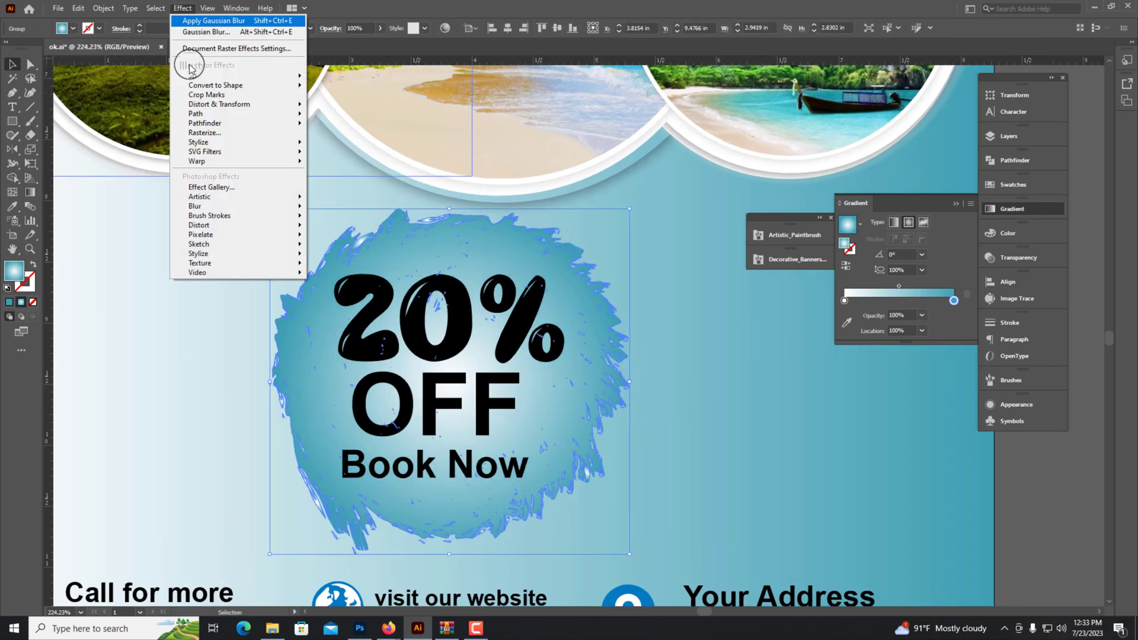
left_click(339, 209)
left_click(496, 325)
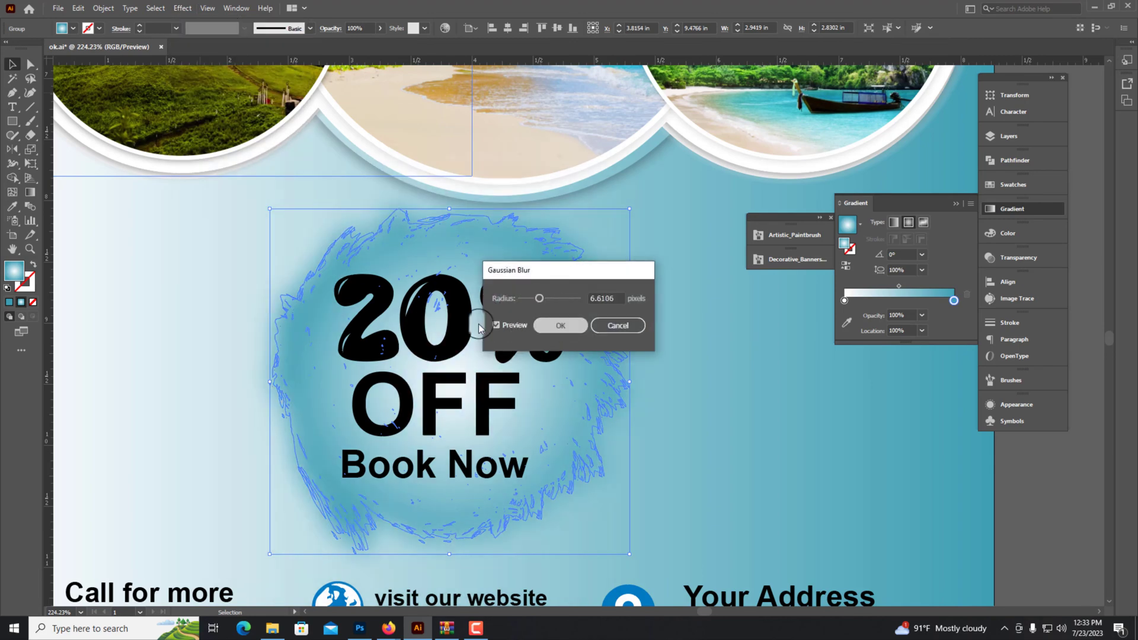
left_click(546, 325)
left_click(663, 453)
key("ctrl+z")
Step: Recolour the 20% and OFF text navy #00007A
left_click(163, 358, "alt")
left_click(109, 397, "alt")
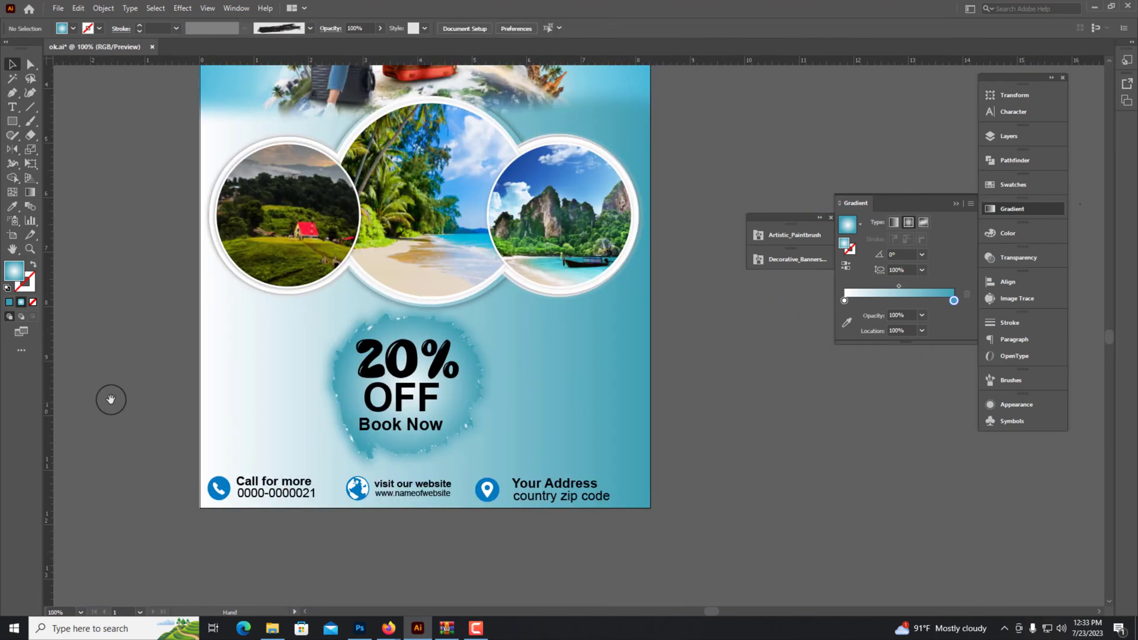
left_click(452, 363)
left_click(1014, 237)
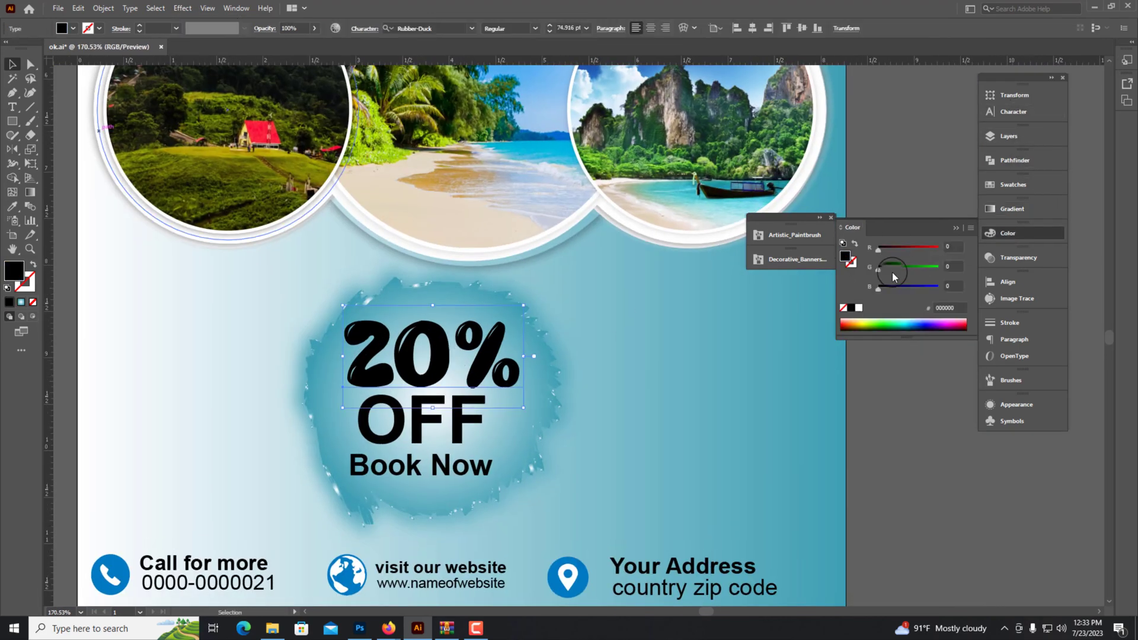
left_click(415, 420)
scroll(415, 424, "up", 3)
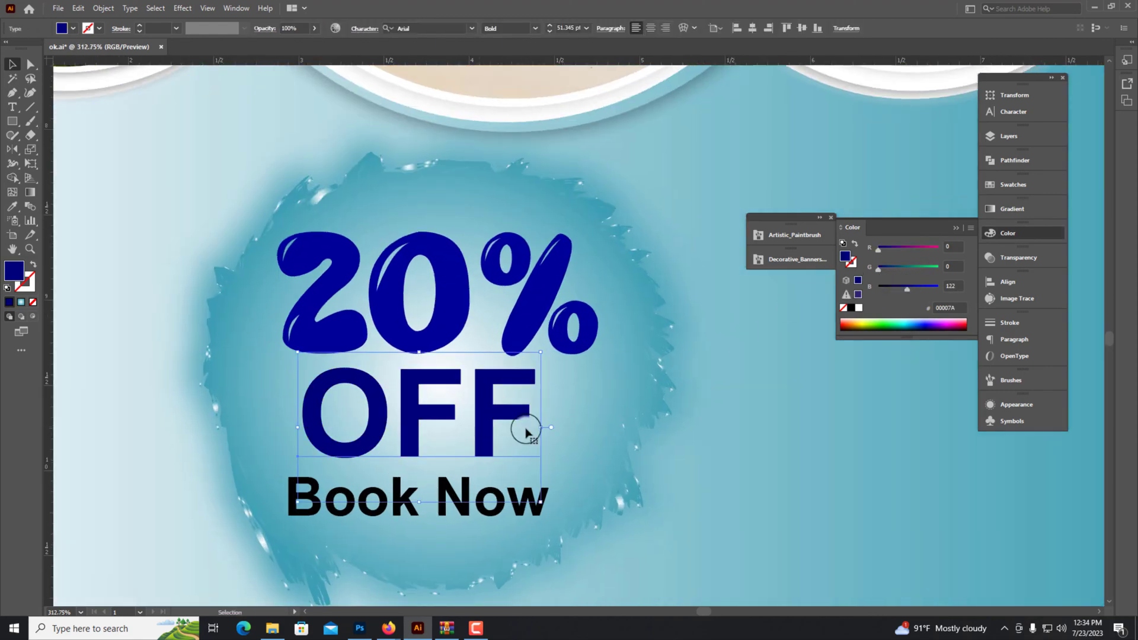
scroll(516, 486, "down", 6)
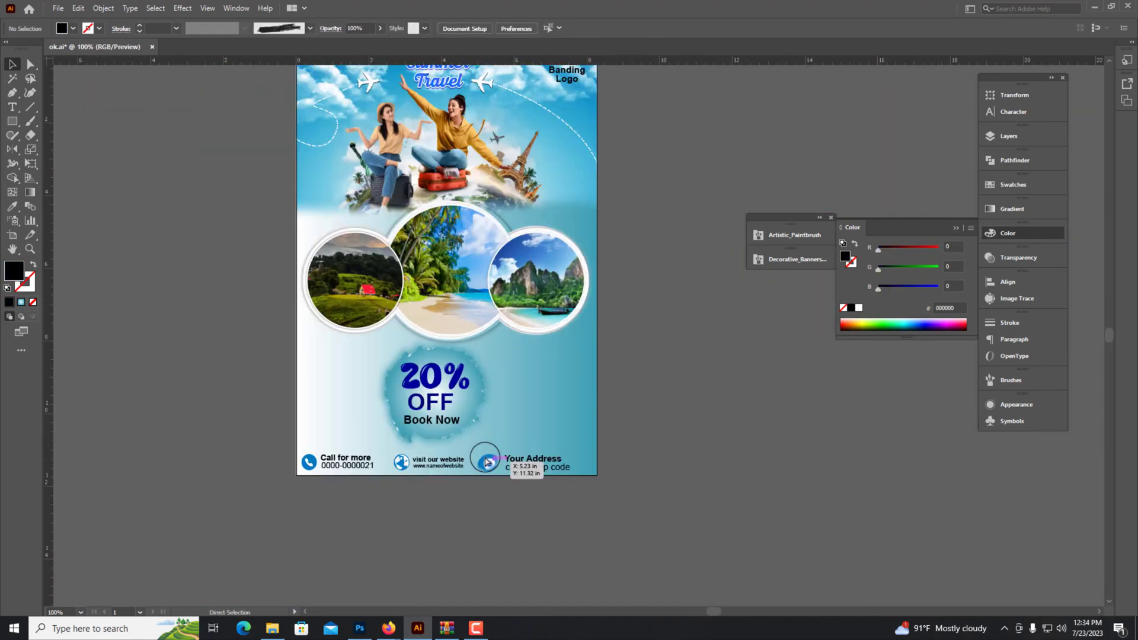
scroll(445, 432, "up", 2)
scroll(292, 360, "up", 2)
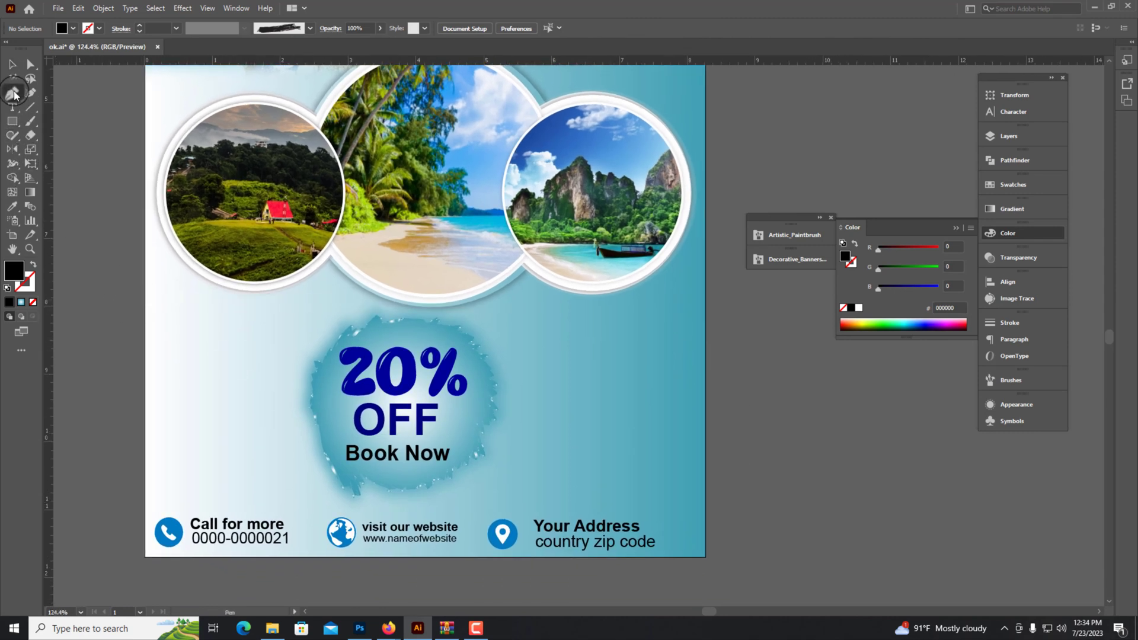
Step: Draw a large ellipse and stretch it wide across the flyer's bottom
key("ctrl+z")
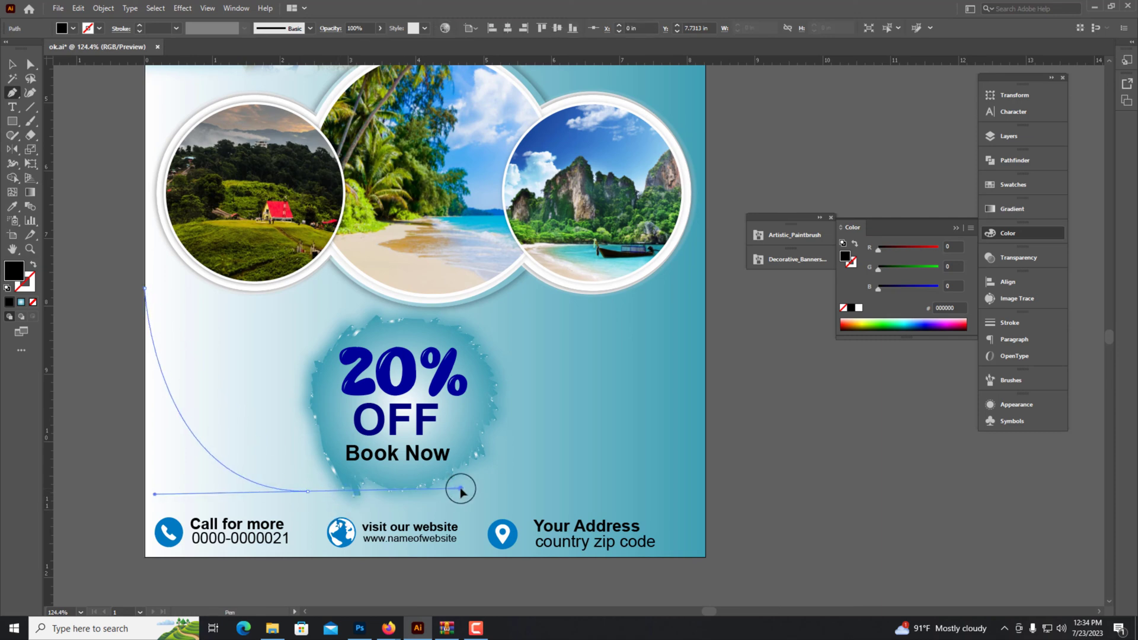
left_click_drag(461, 489, 462, 488)
key("ctrl+minus")
key("ctrl+minus")
scroll(587, 466, "right", 5)
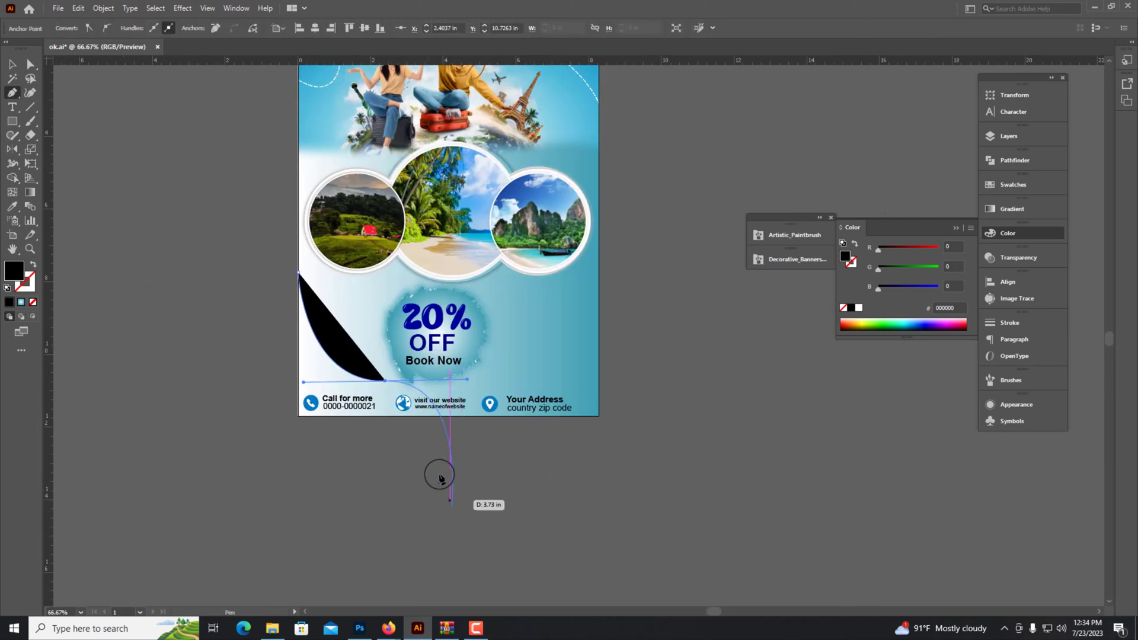
left_click_drag(12, 120, 48, 151)
scroll(436, 276, "up", 3)
left_click_drag(398, 209, 535, 297)
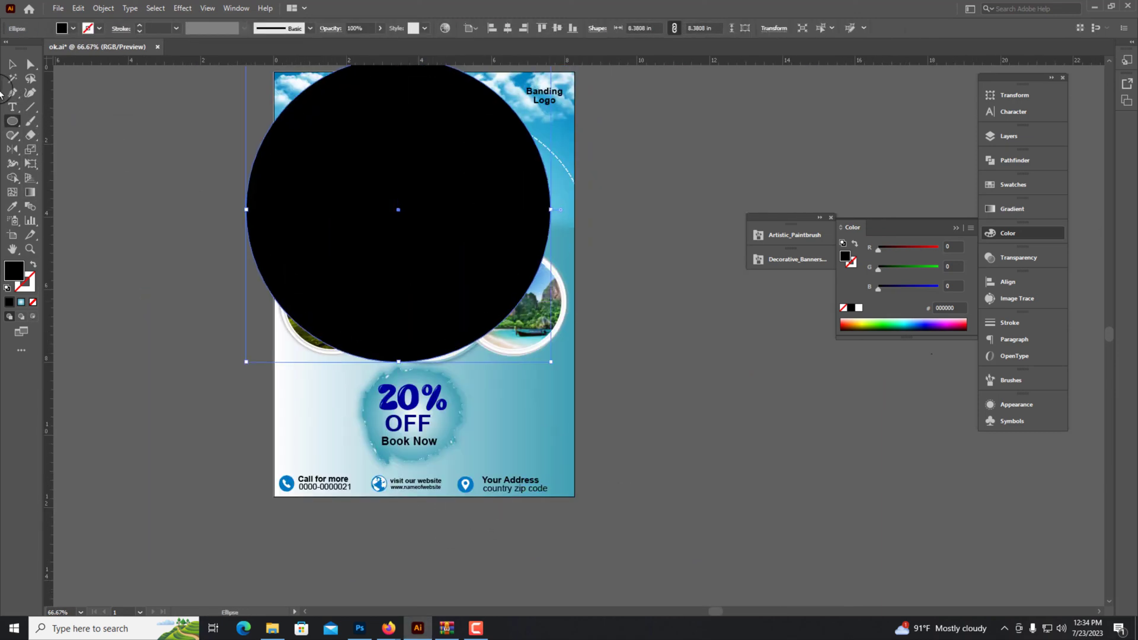
scroll(436, 276, "up", 3)
key("v")
left_click_drag(411, 427, 409, 504)
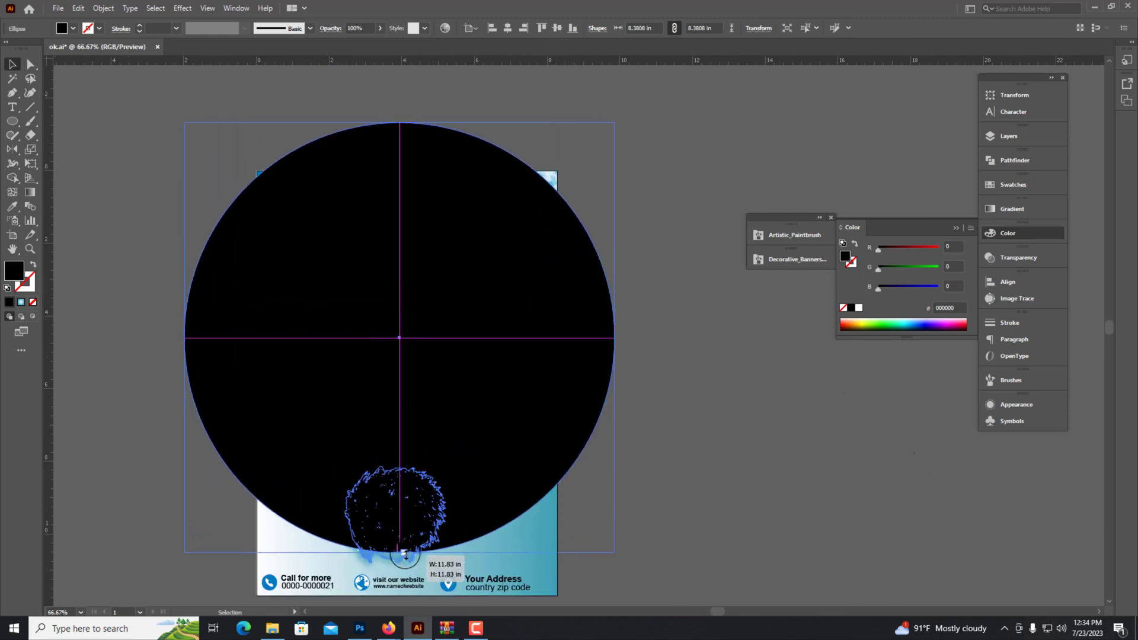
scroll(573, 475, "up", 2)
left_click_drag(411, 381, 418, 374)
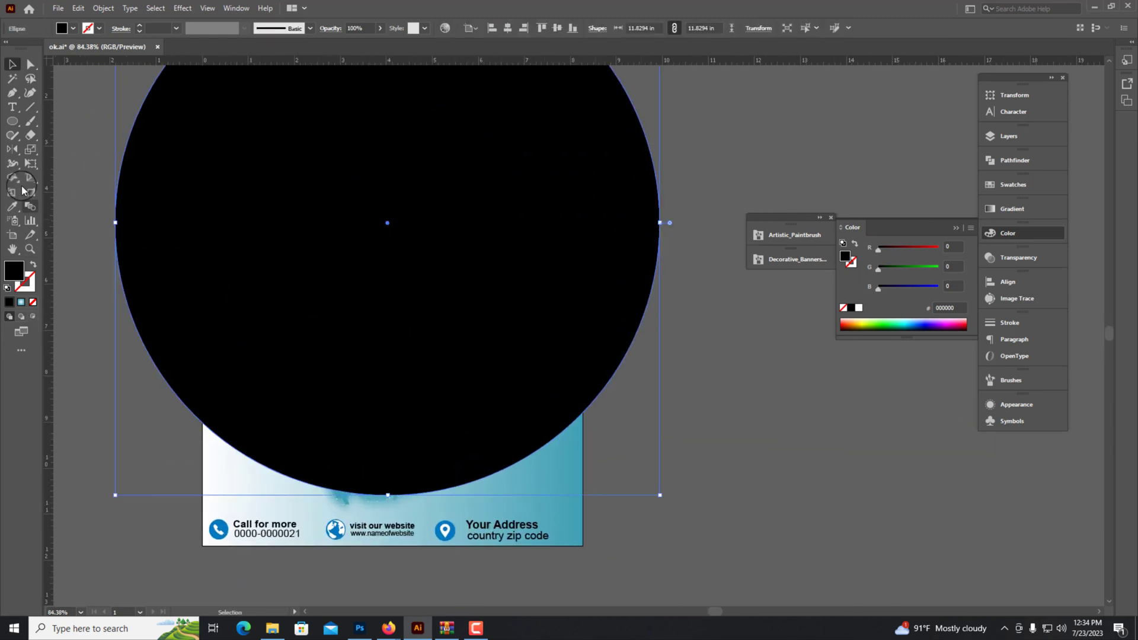
Step: Draw a rectangle over the flyer's bottom, select it with the ellipse, and adjust the gradient
left_click_drag(12, 121, 45, 116)
left_click_drag(203, 389, 583, 546)
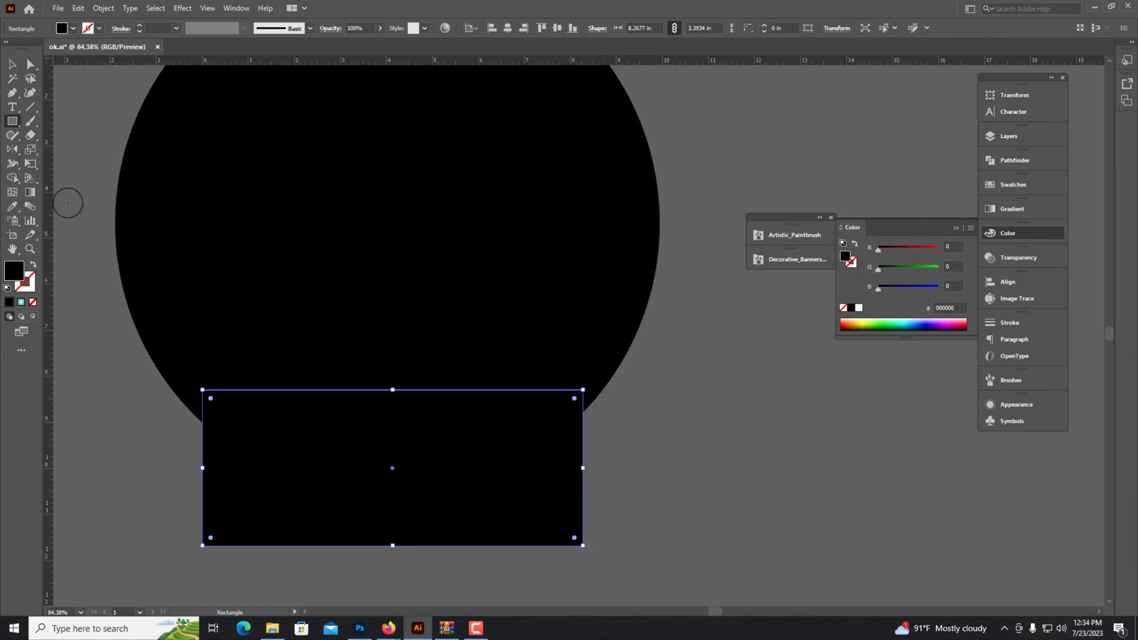
left_click_drag(109, 350, 240, 502)
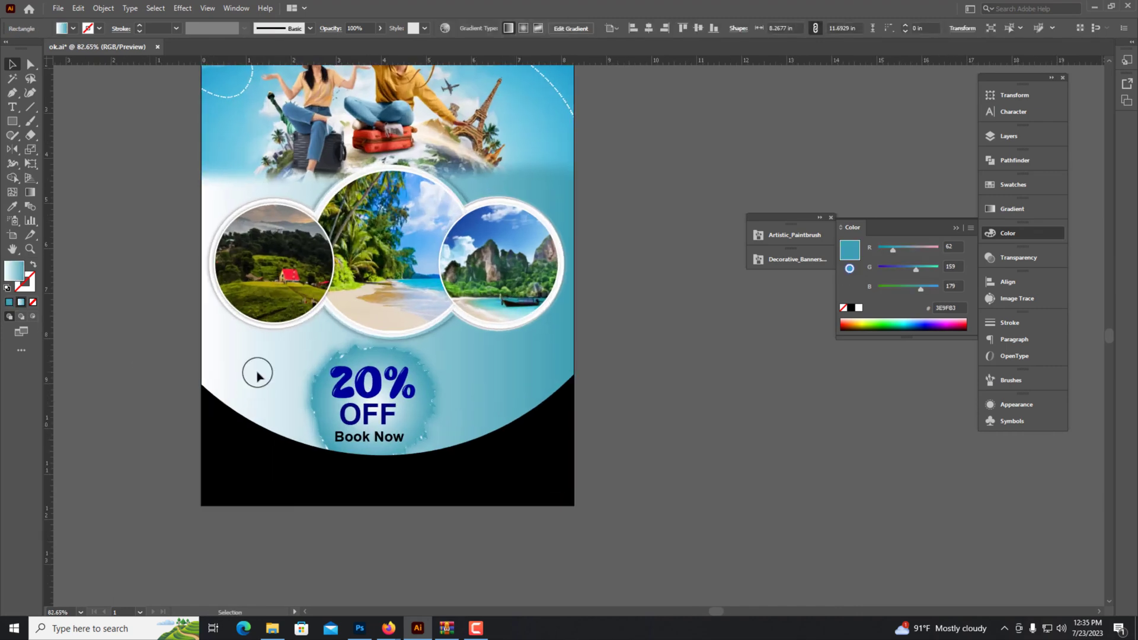
left_click(30, 193)
left_click_drag(304, 257, 302, 192)
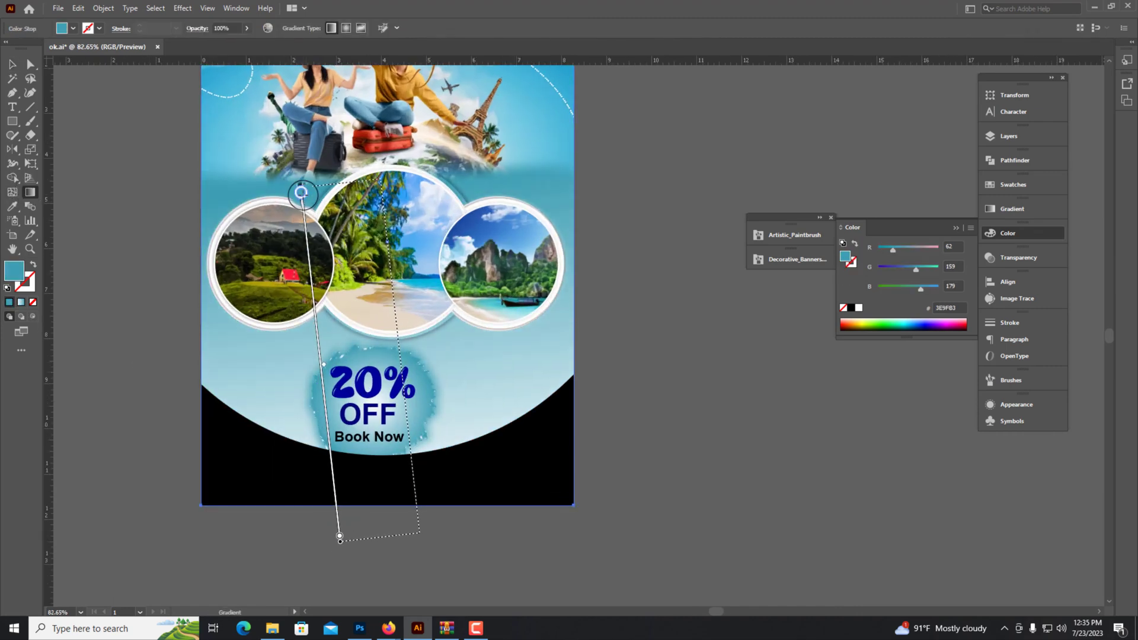
key("v")
scroll(346, 413, "up", 3)
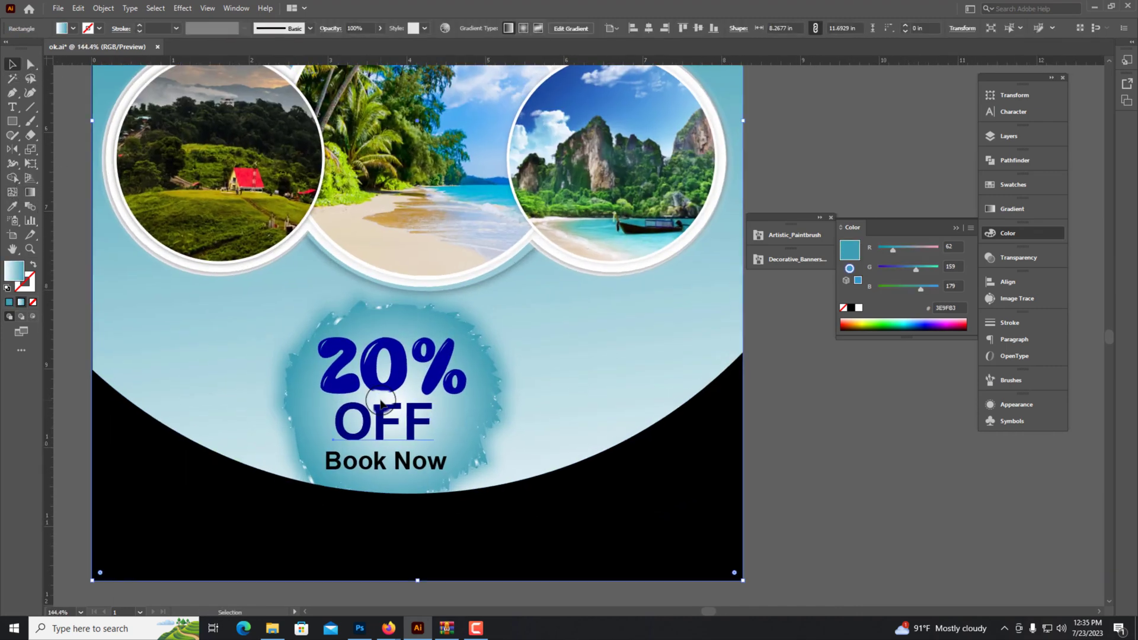
Step: Fill the curved bottom shape with a light-blue gradient
left_click(420, 468)
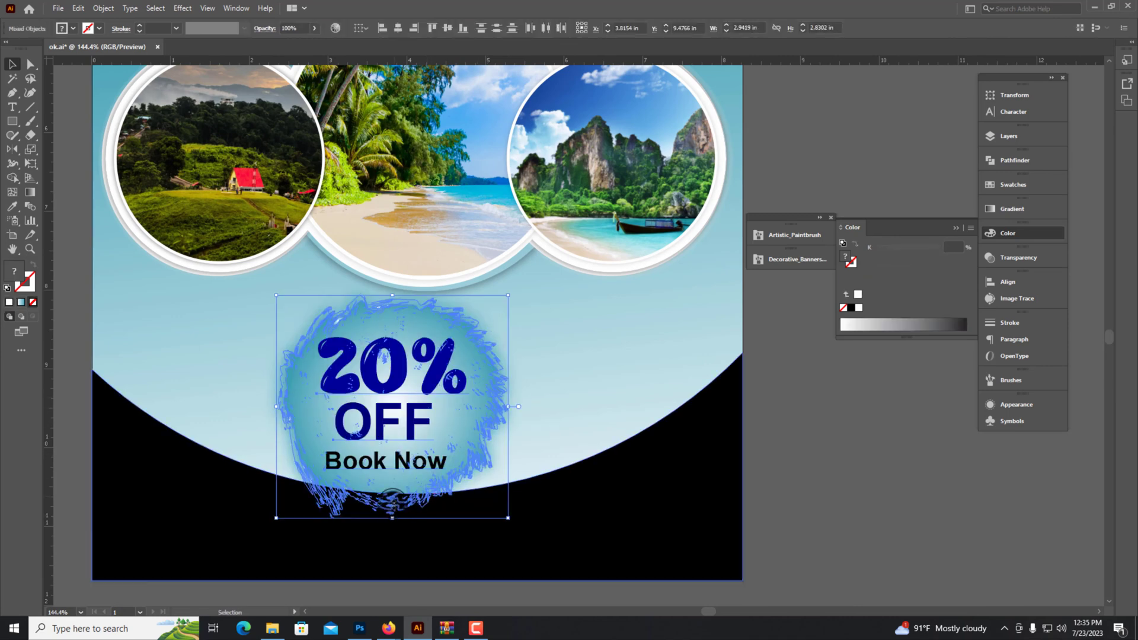
left_click(374, 536)
scroll(285, 521, "down", 3)
scroll(356, 474, "up", 2)
scroll(394, 428, "up", 1)
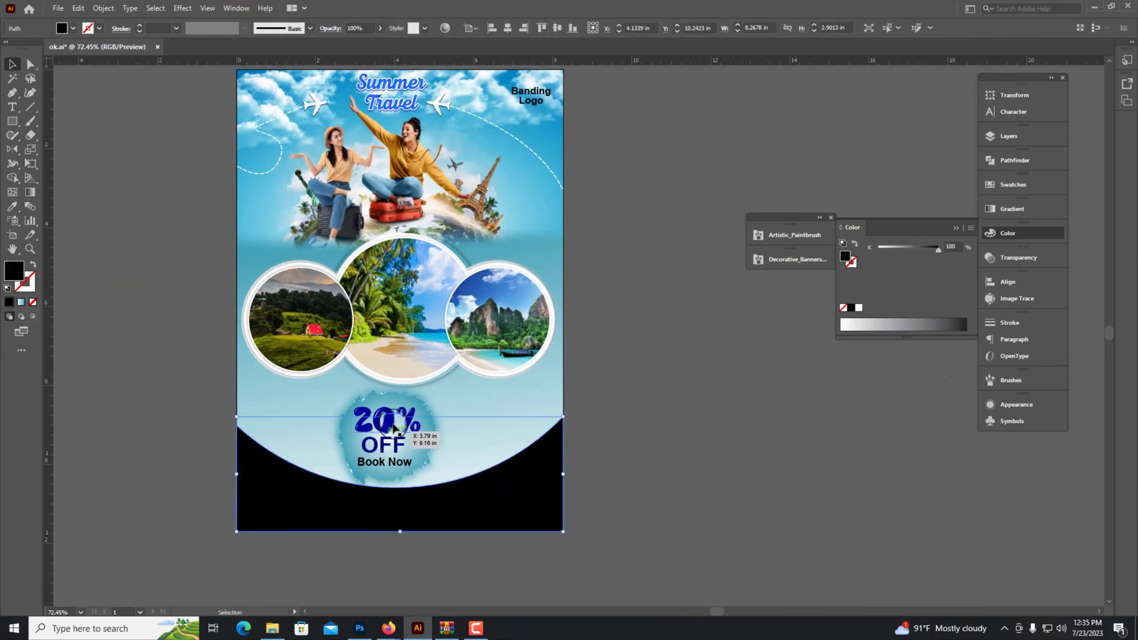
key("ctrl+shift+a")
scroll(544, 470, "up", 1)
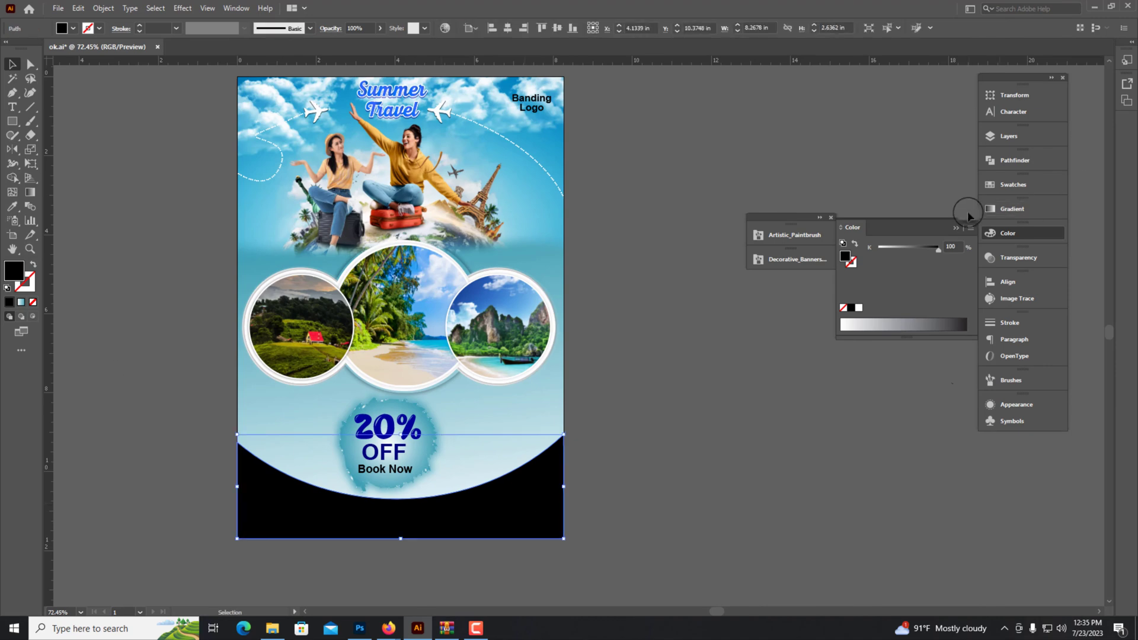
left_click(968, 210)
left_click(848, 224)
scroll(513, 526, "up", 2)
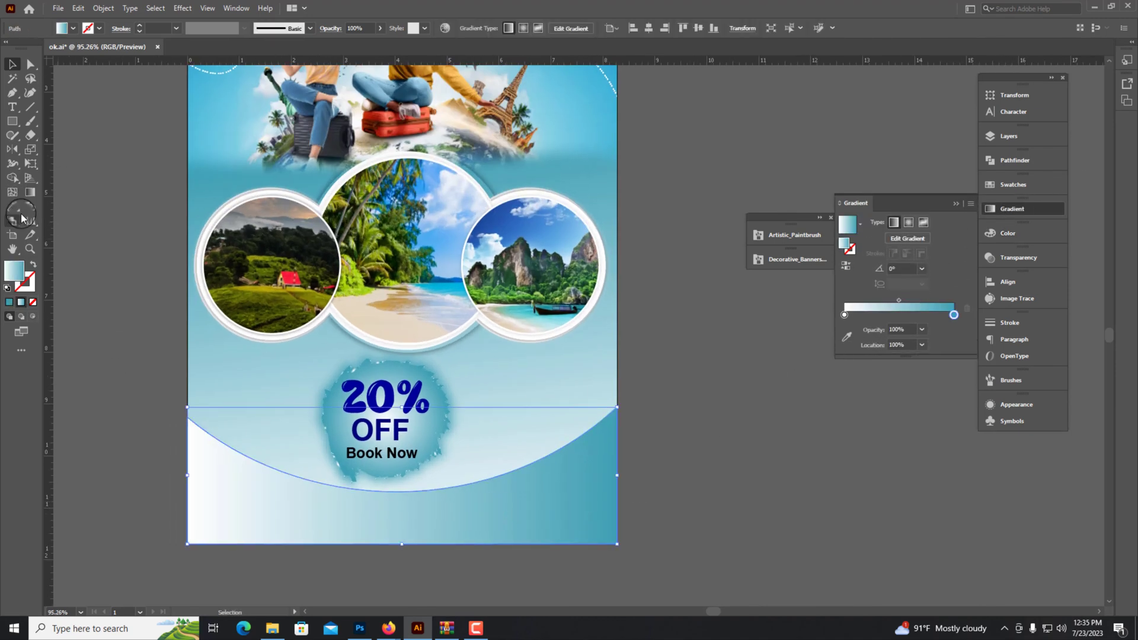
Step: Make the band's gradient run vertically, rising from its bottom edge
key("g")
left_click_drag(165, 533, 305, 432)
left_click_drag(401, 554, 407, 466)
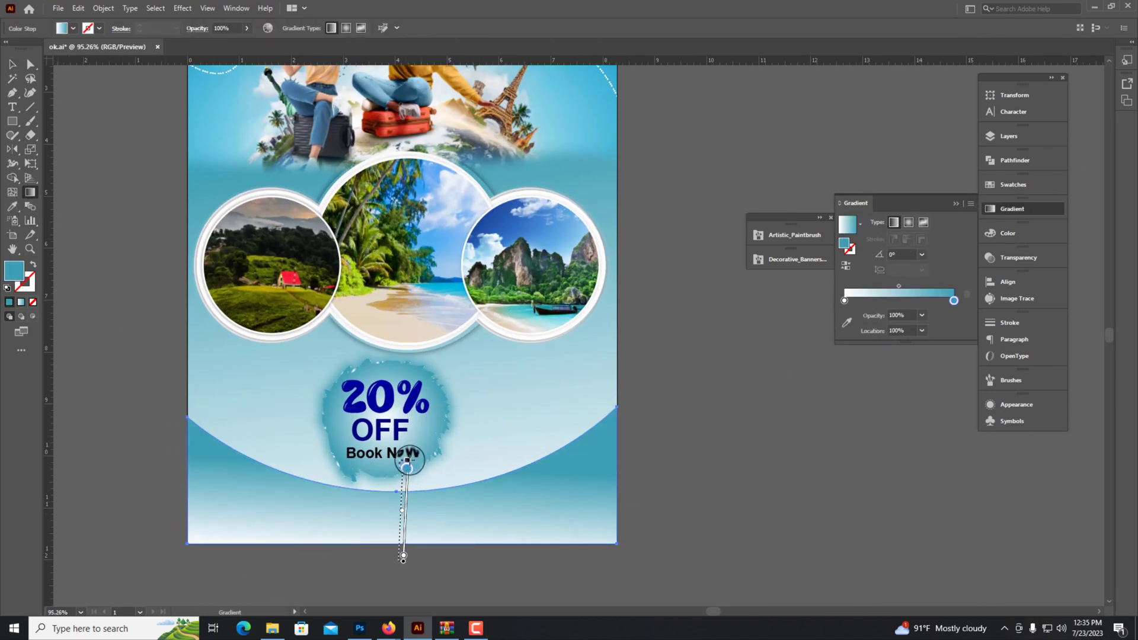
key("v")
scroll(297, 511, "up", 2)
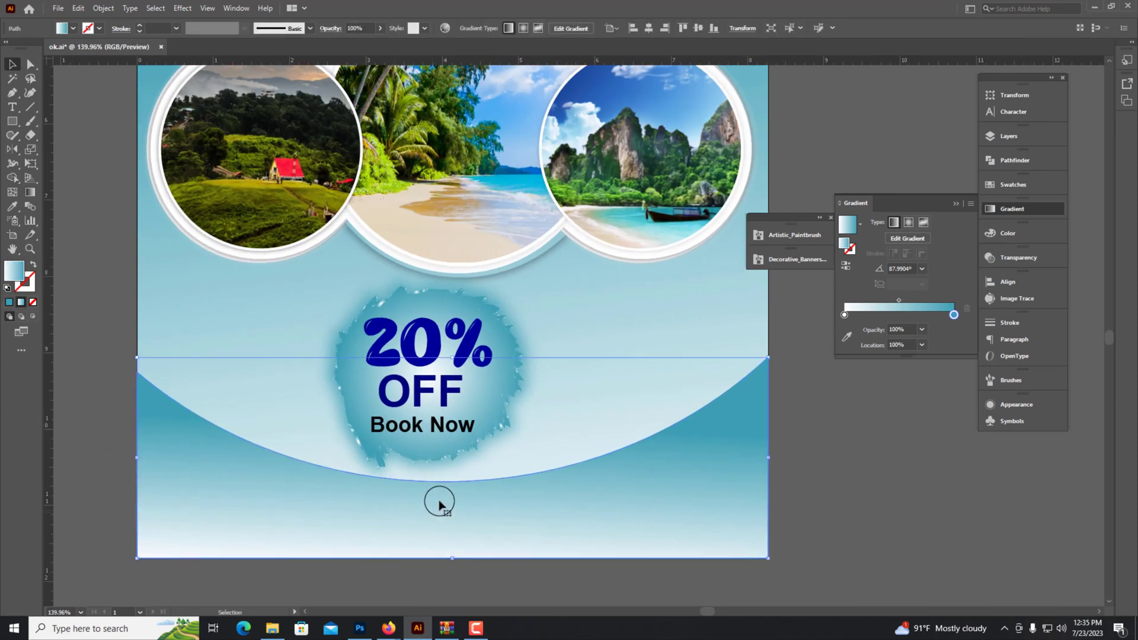
Step: Bring the contact row in front of the band and nudge it into place
left_click(811, 487)
key("ctrl+v")
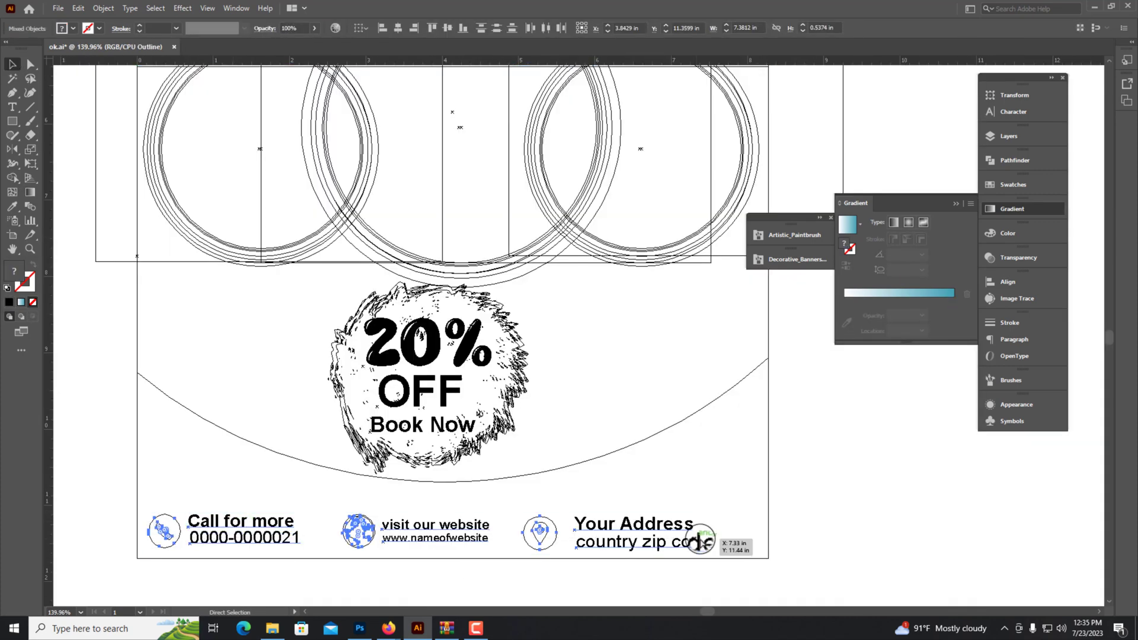
key("ctrl+y")
left_click_drag(590, 525, 616, 524)
left_click(221, 424)
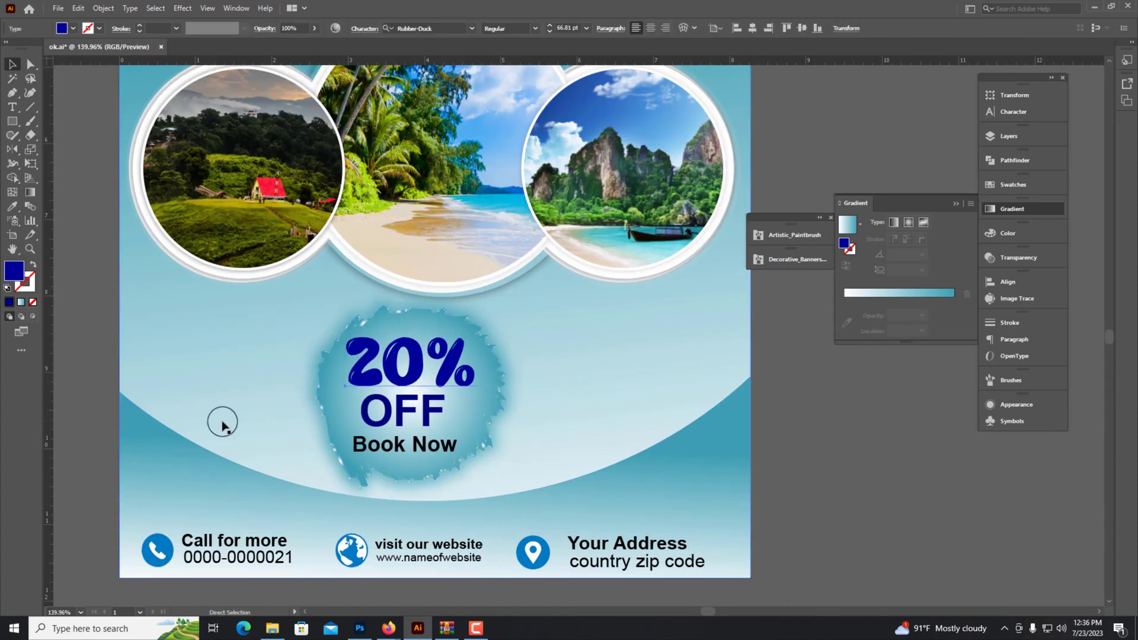
key("ctrl+minus")
key("ctrl+minus")
scroll(559, 319, "up", 1)
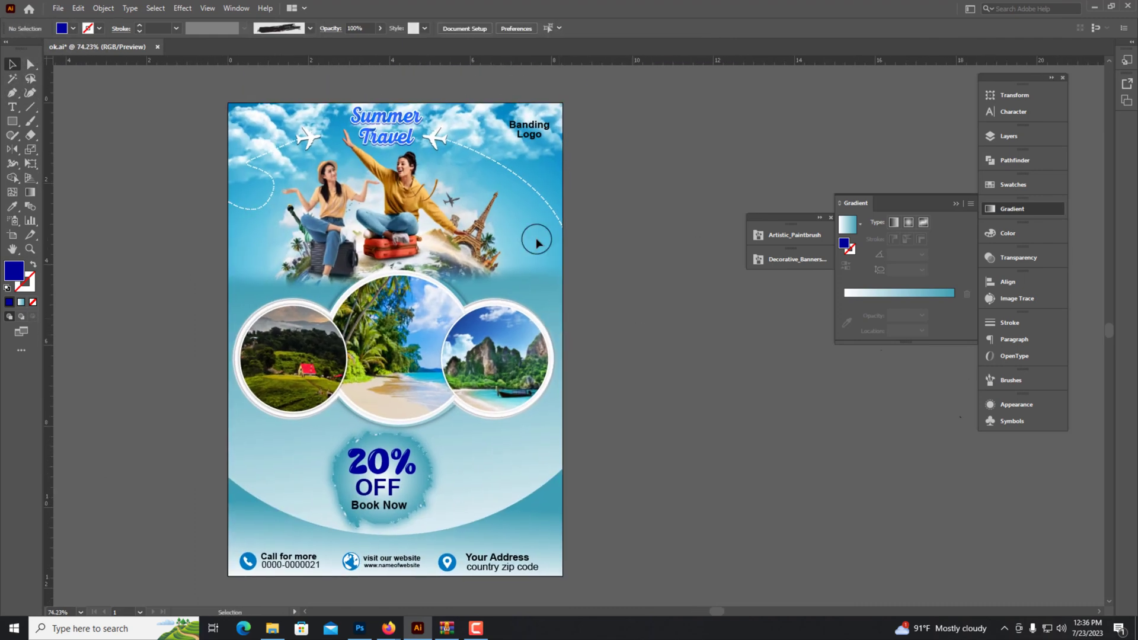
Step: Move the Summer Travel title down onto the middle photo circle and resize it
mouse_move(398, 142)
left_mouse_down()
mouse_move(408, 374)
mouse_move(389, 451)
left_mouse_up()
scroll(405, 383, "up", 10)
left_click_drag(513, 457, 516, 457)
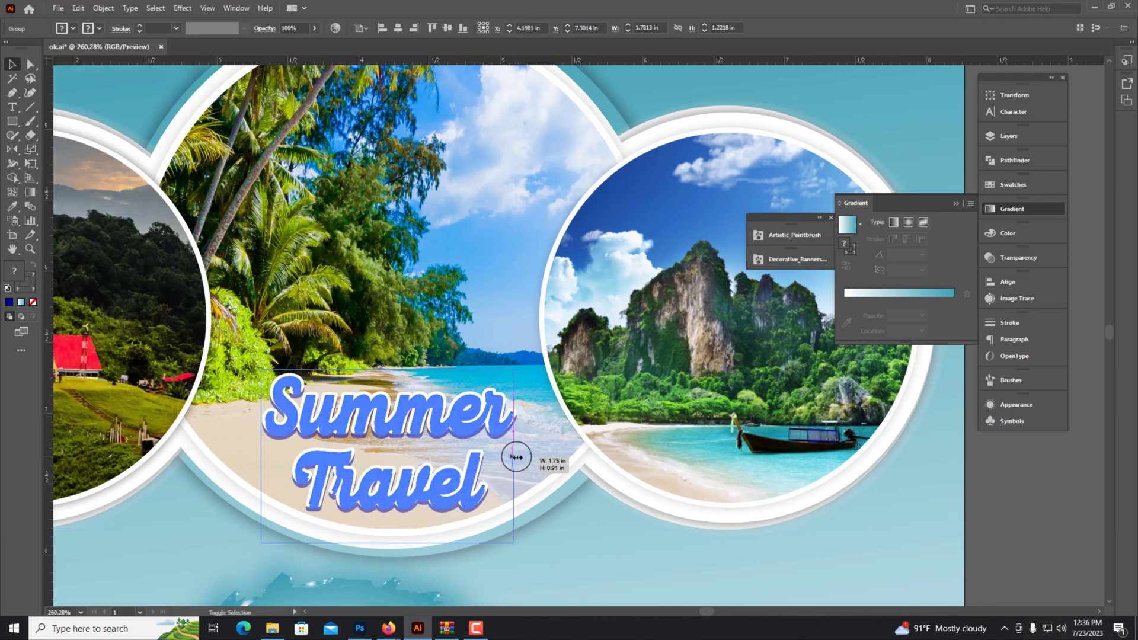
scroll(444, 420, "down", 2)
left_click(856, 483)
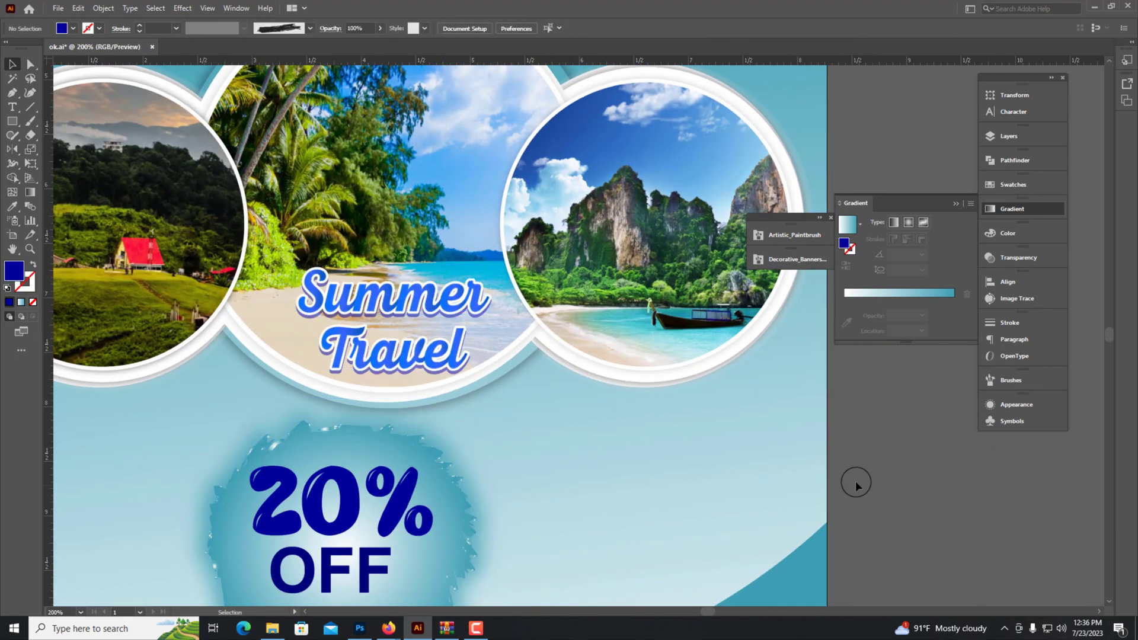
scroll(856, 484, "down", 3)
scroll(508, 320, "up", 4)
Step: Darken the title's lettering to deep blue using the Color sliders
left_click(468, 297)
right_click(449, 286)
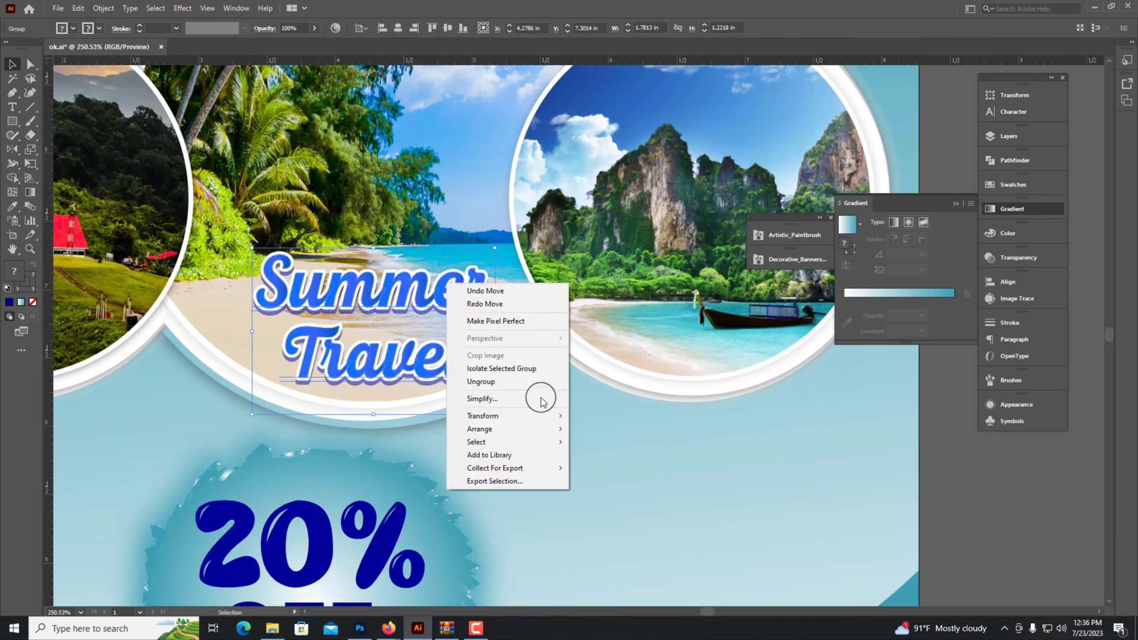
left_click(488, 317)
left_click(899, 301)
left_click(1015, 214)
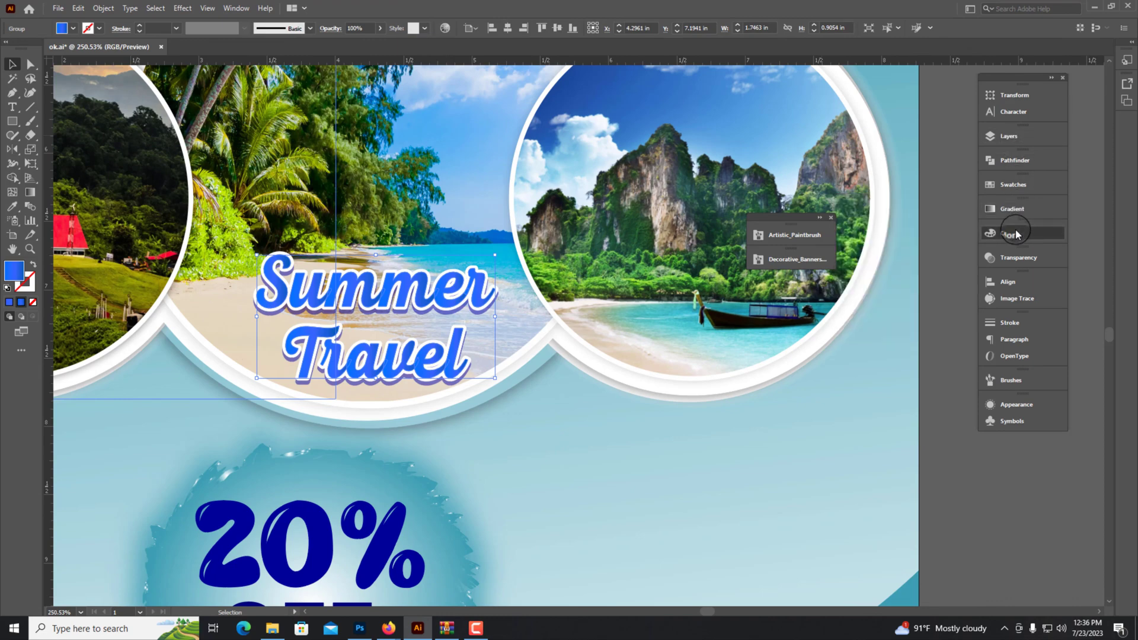
left_click(1002, 233)
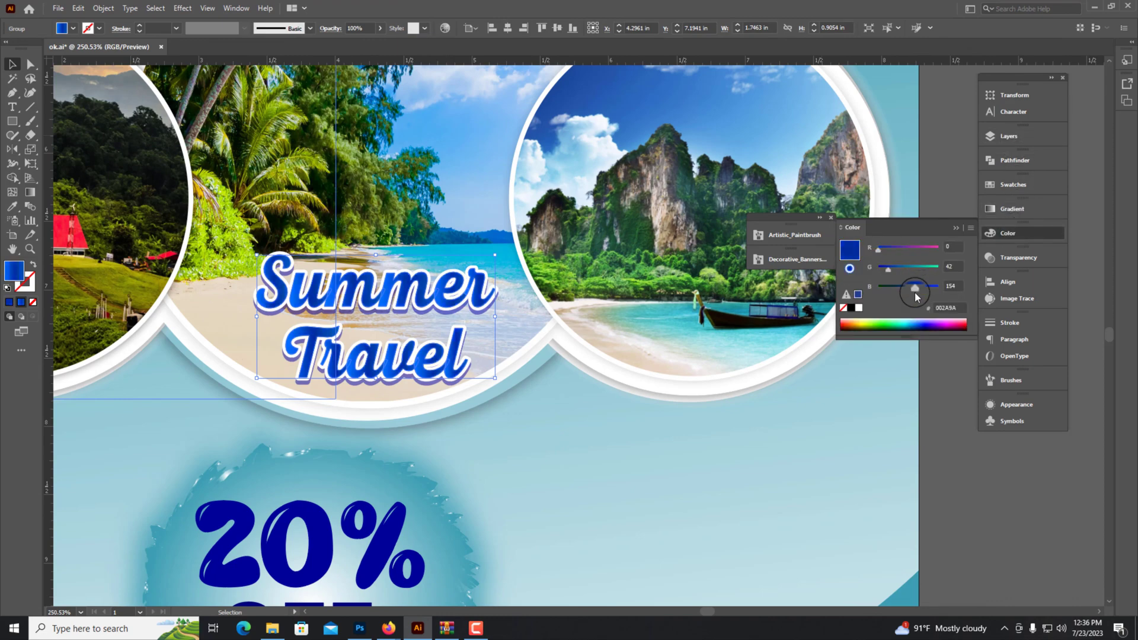
scroll(859, 471, "down", 3)
left_click(406, 356)
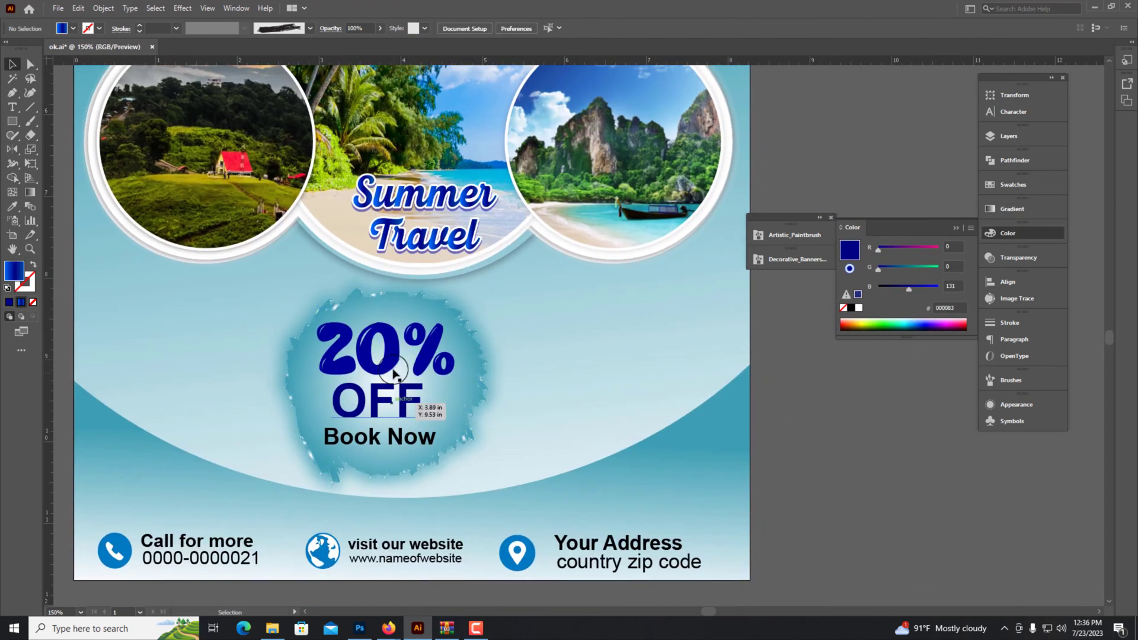
scroll(415, 398, "down", 2)
Step: Paste a duplicate band in front and raise its top edge
scroll(415, 398, "up", 2)
left_click(564, 463)
left_click(78, 7)
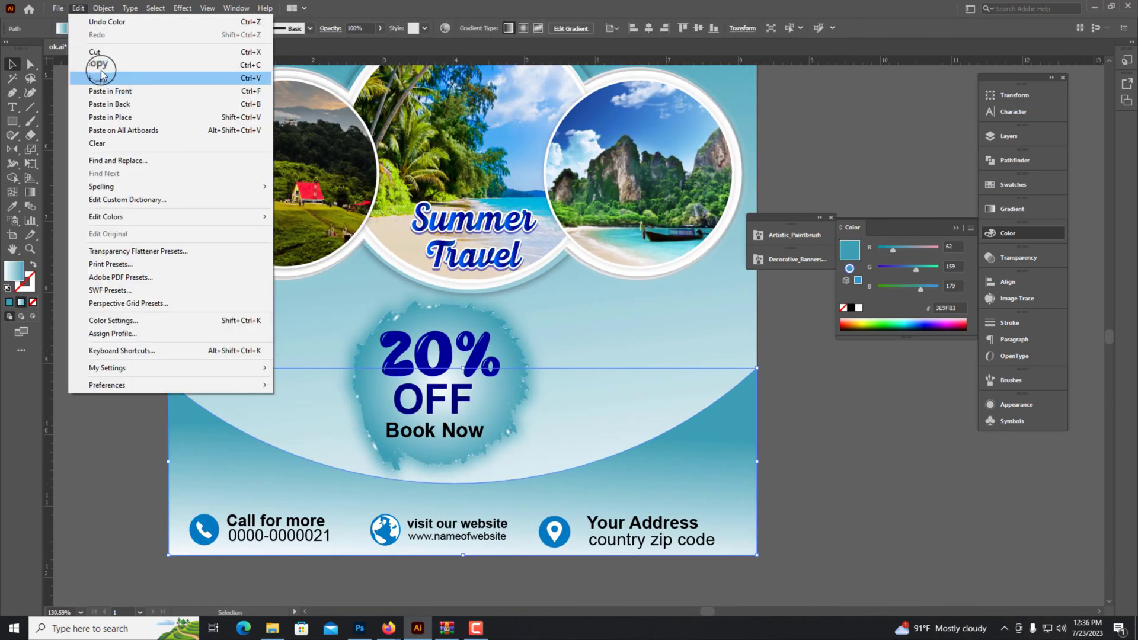
left_click(111, 92)
left_click_drag(462, 368, 464, 344)
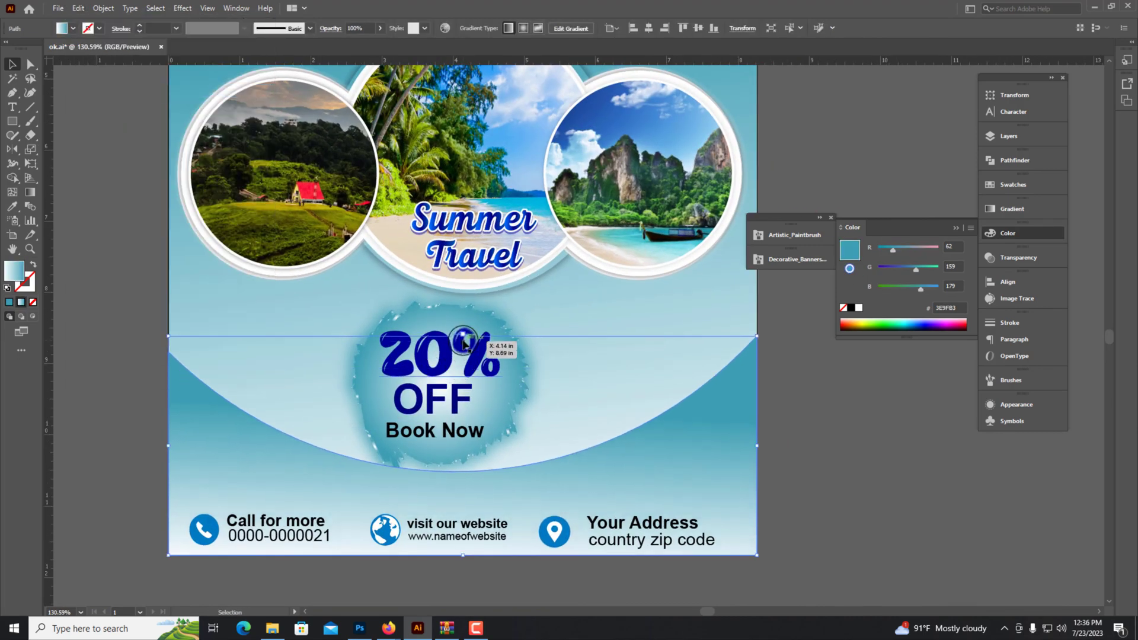
Step: Redraw the duplicate band's gradient at an angle from the badge to the bottom
key("a")
scroll(652, 451, "up", 1)
scroll(600, 477, "up", 1)
key("g")
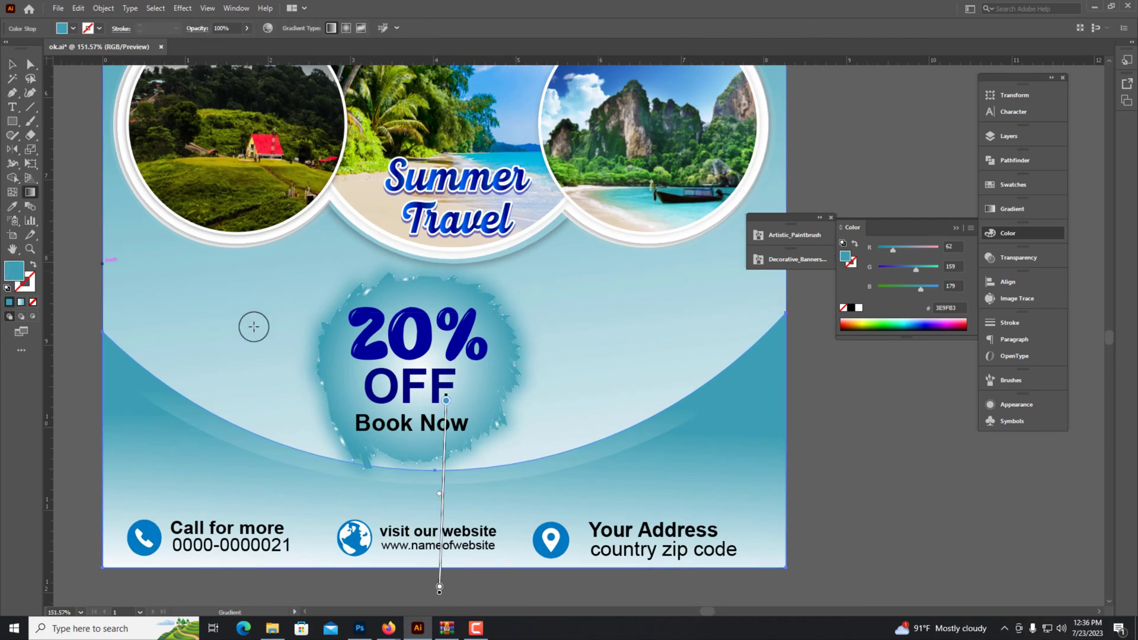
left_click_drag(252, 322, 470, 475)
left_click_drag(415, 300, 465, 536)
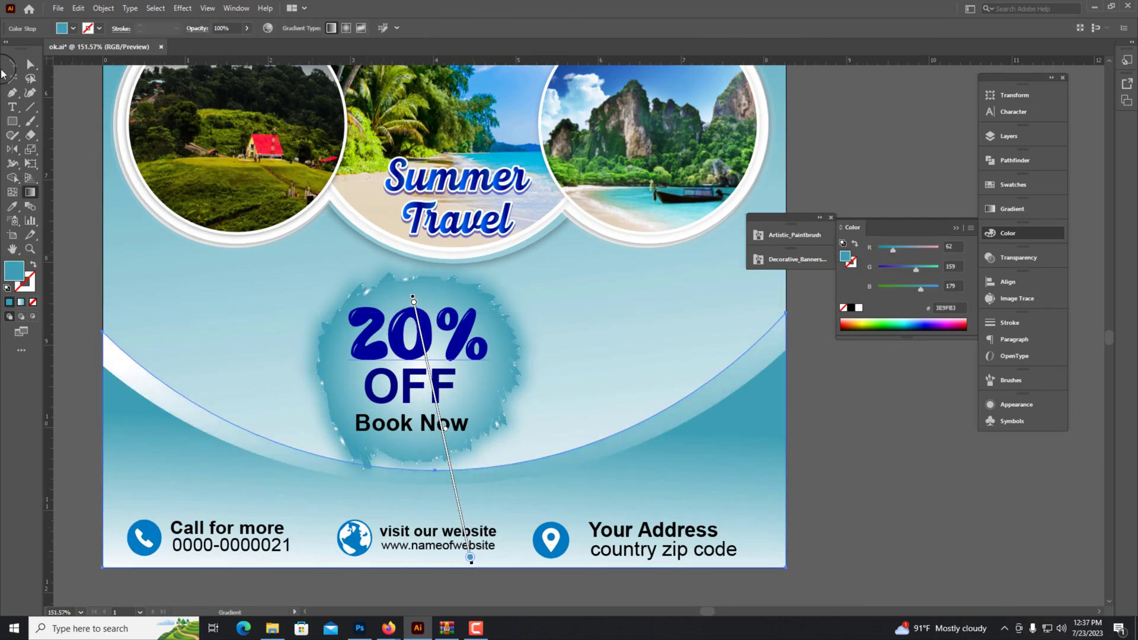
Step: Stretch the duplicated band wider from its centre
left_click(12, 64)
key("ctrl+0")
scroll(627, 399, "up", 2)
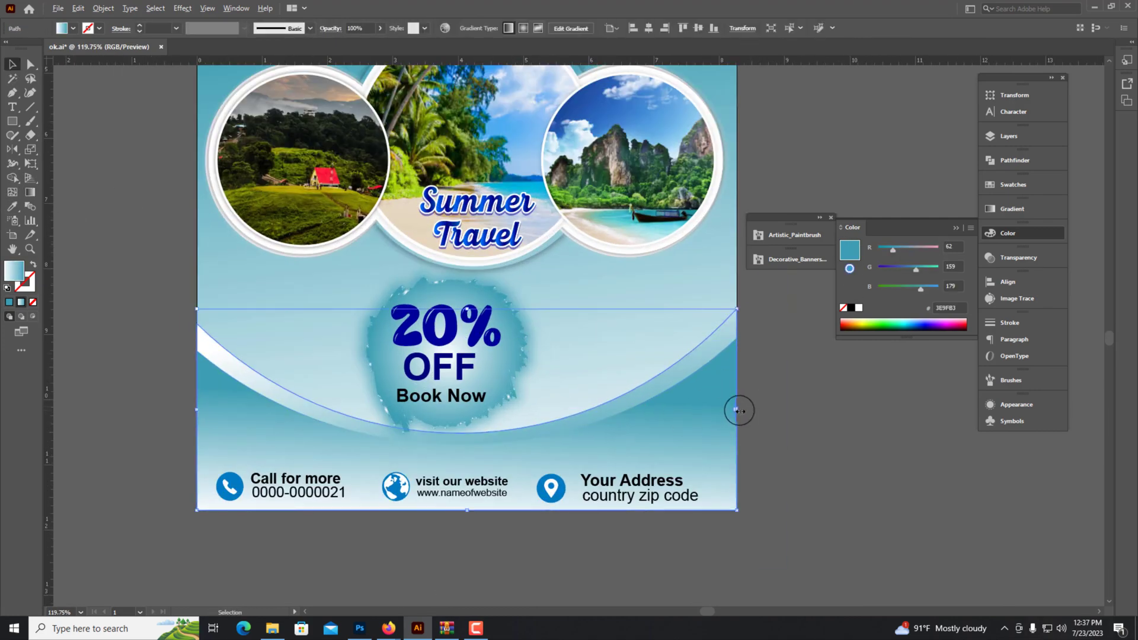
left_click_drag(739, 410, 768, 412)
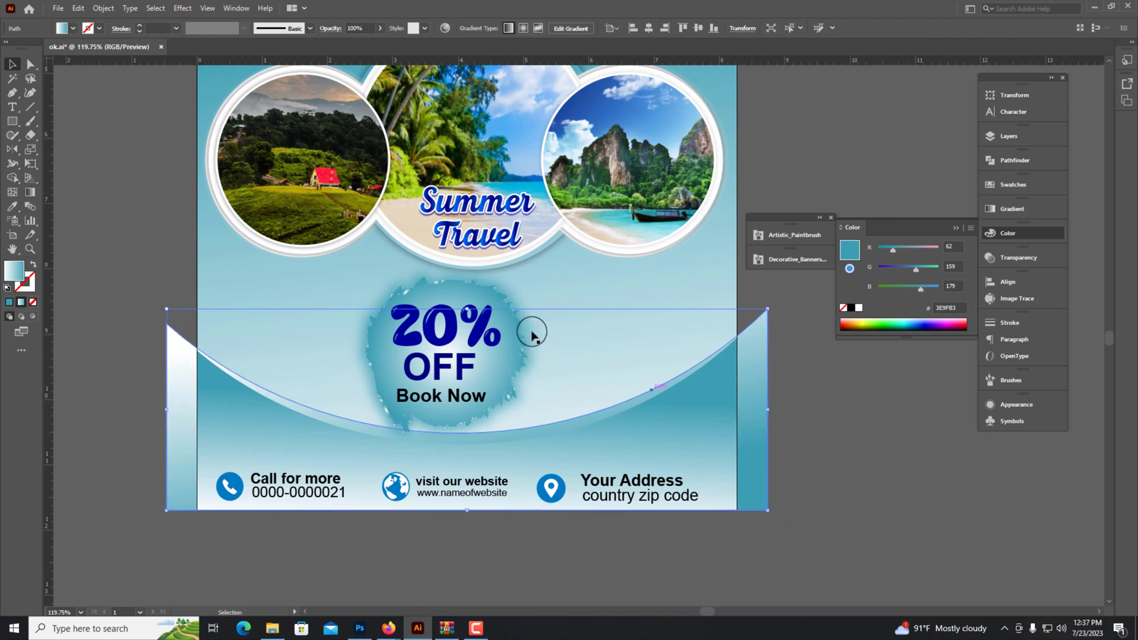
Step: Resize the 20% OFF badge from its bottom edge
left_click(465, 393)
scroll(474, 379, "up", 2)
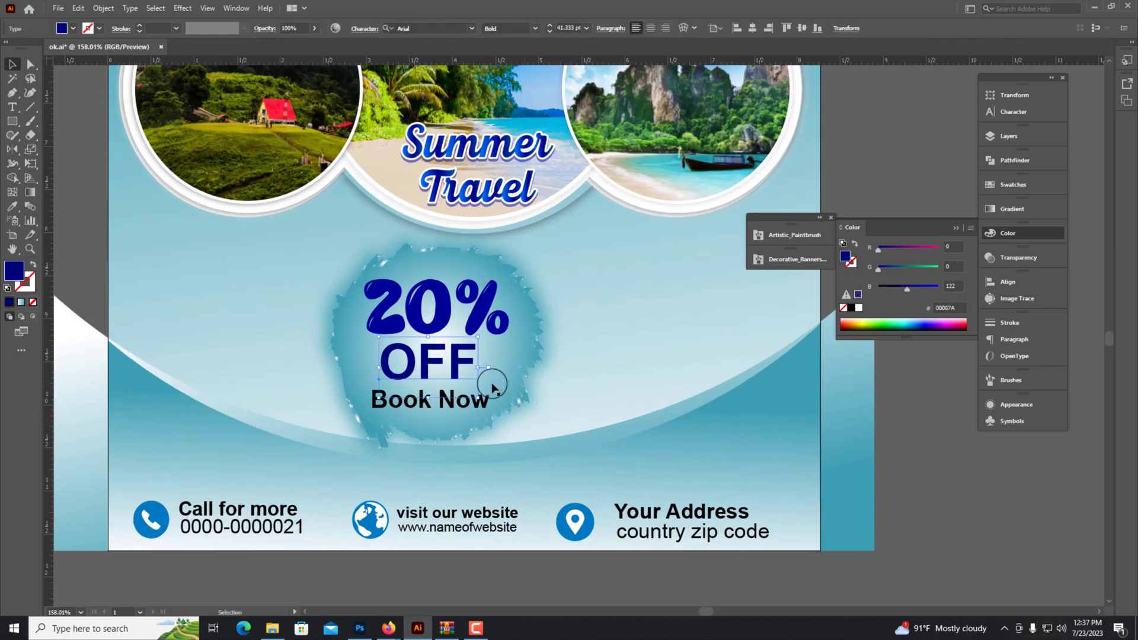
key("Delete")
key("ctrl+z")
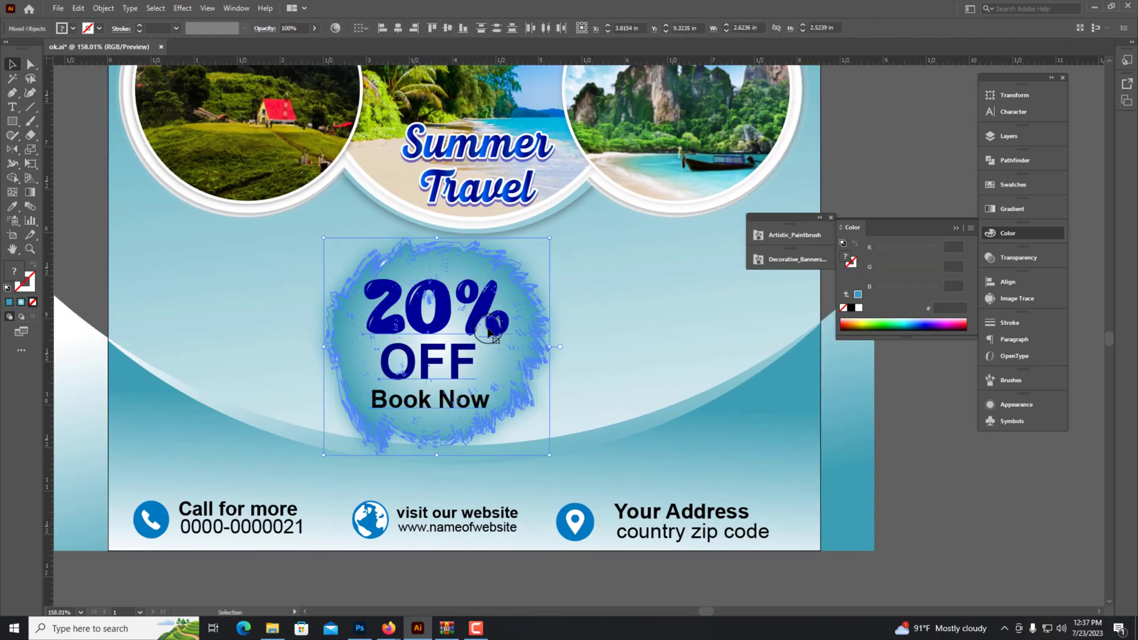
left_click_drag(437, 456, 438, 445)
scroll(438, 445, "down", 3)
scroll(516, 544, "up", 3)
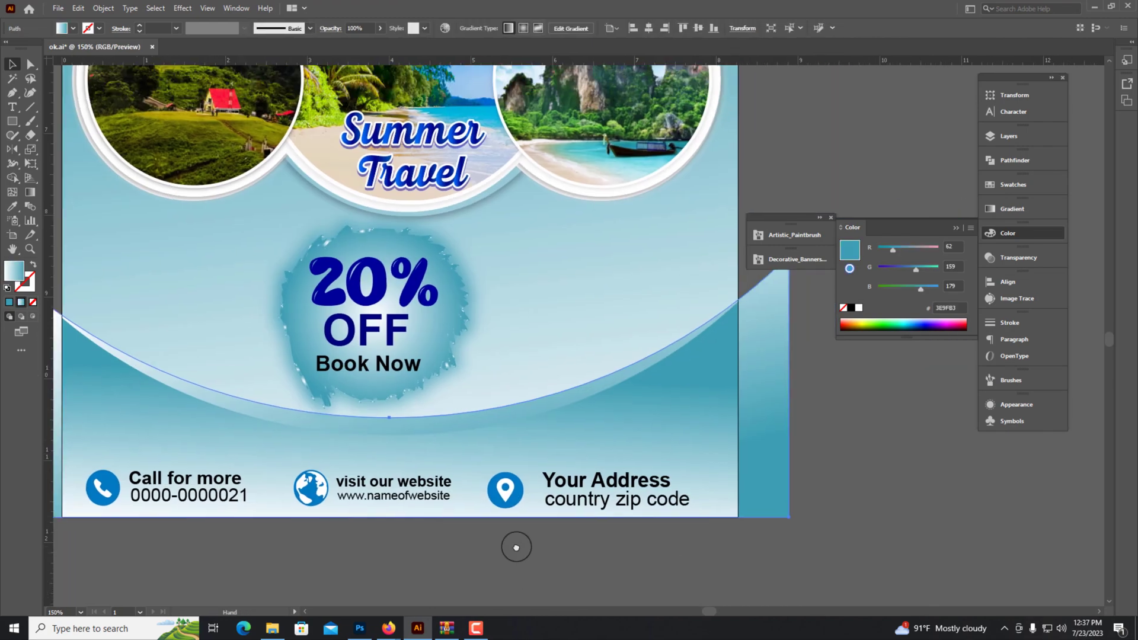
Step: Select the light-blue wave band and browse the Effect menu
left_click(219, 396)
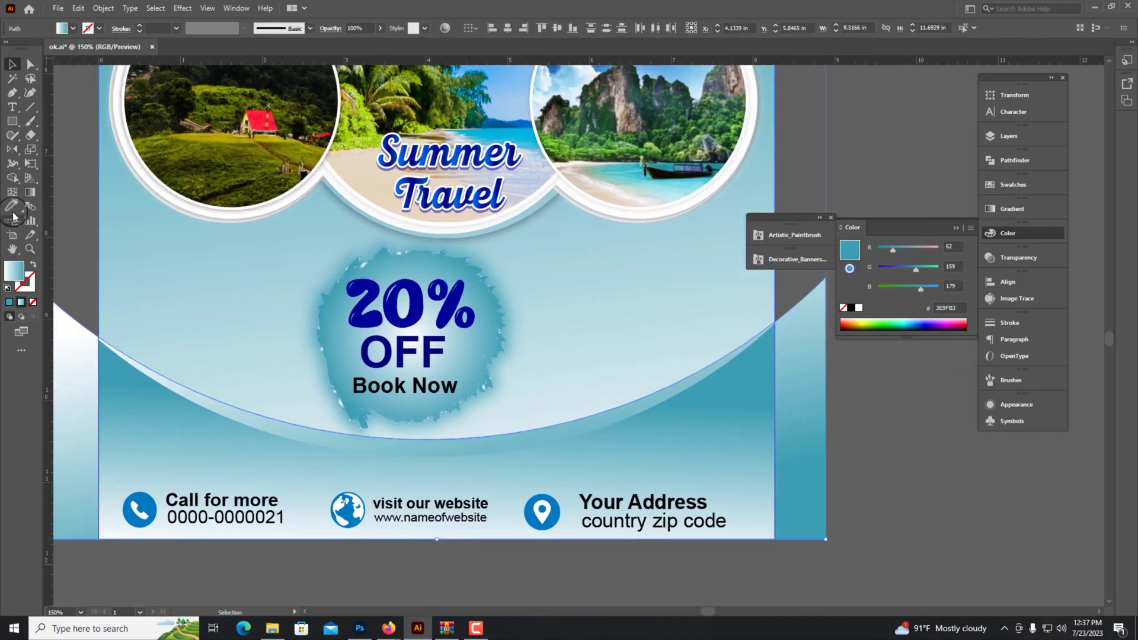
left_click(877, 491)
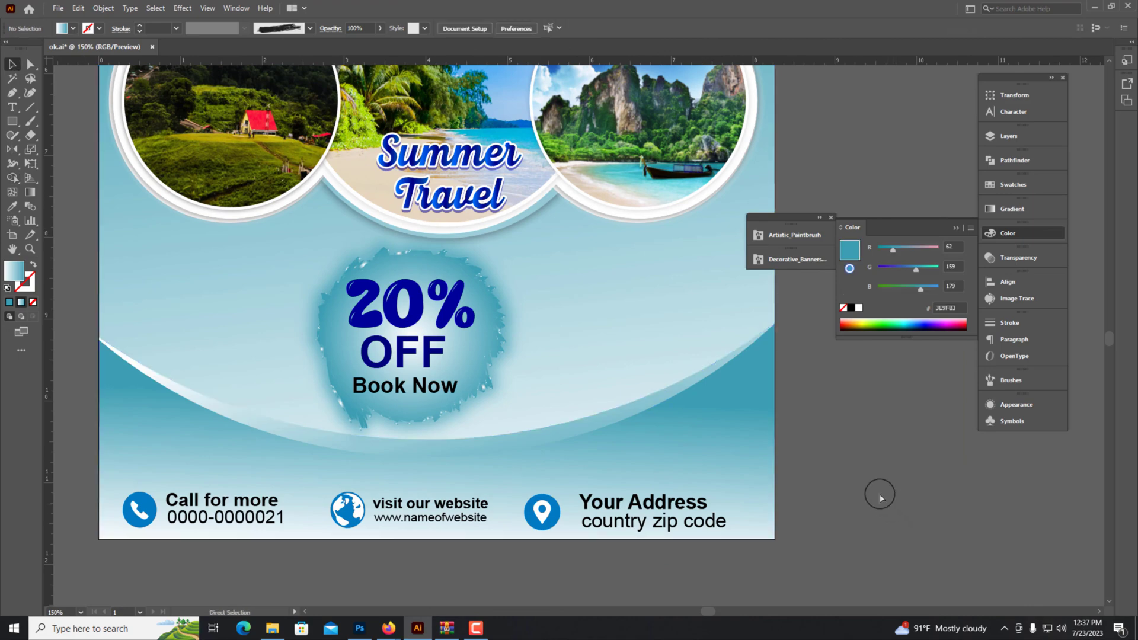
scroll(782, 444, "down", 2)
scroll(575, 459, "up", 3)
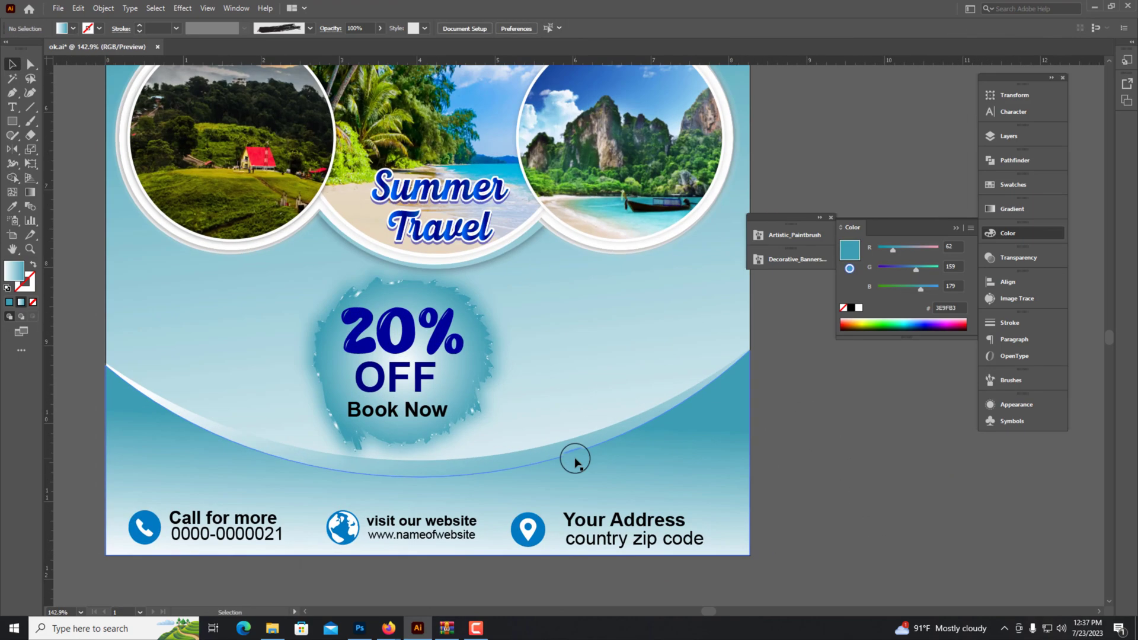
left_click(183, 9)
left_click(628, 469)
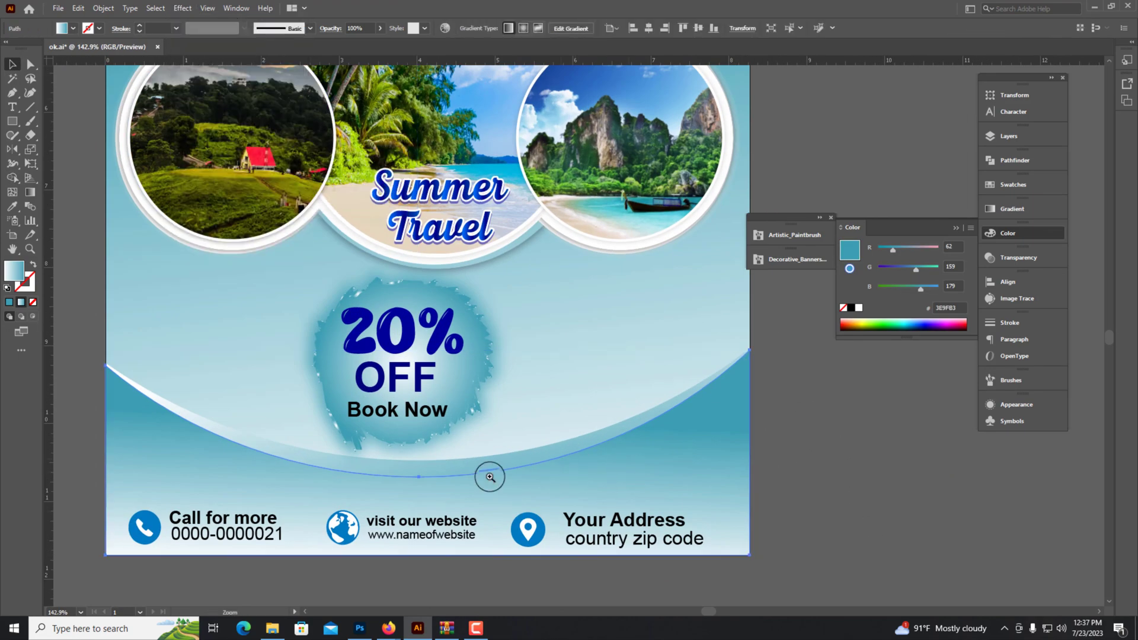
scroll(490, 477, "up", 1)
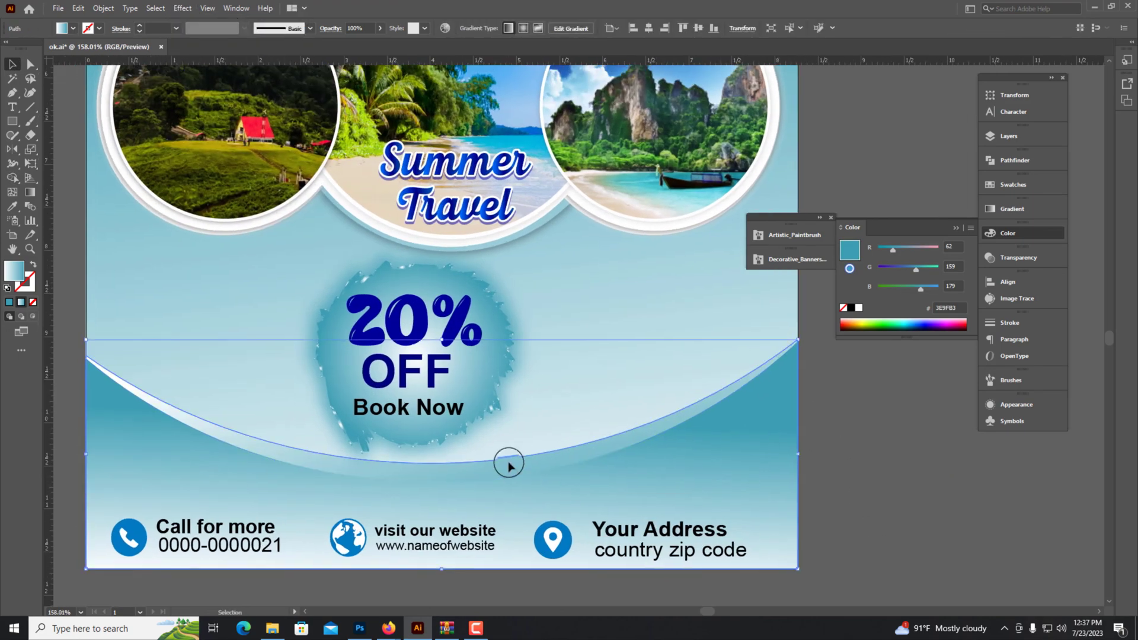
Step: Apply a 6.6106-pixel Gaussian Blur to the wave band and raise its curve handle
left_click(183, 9)
mouse_move(356, 236)
left_click(335, 208)
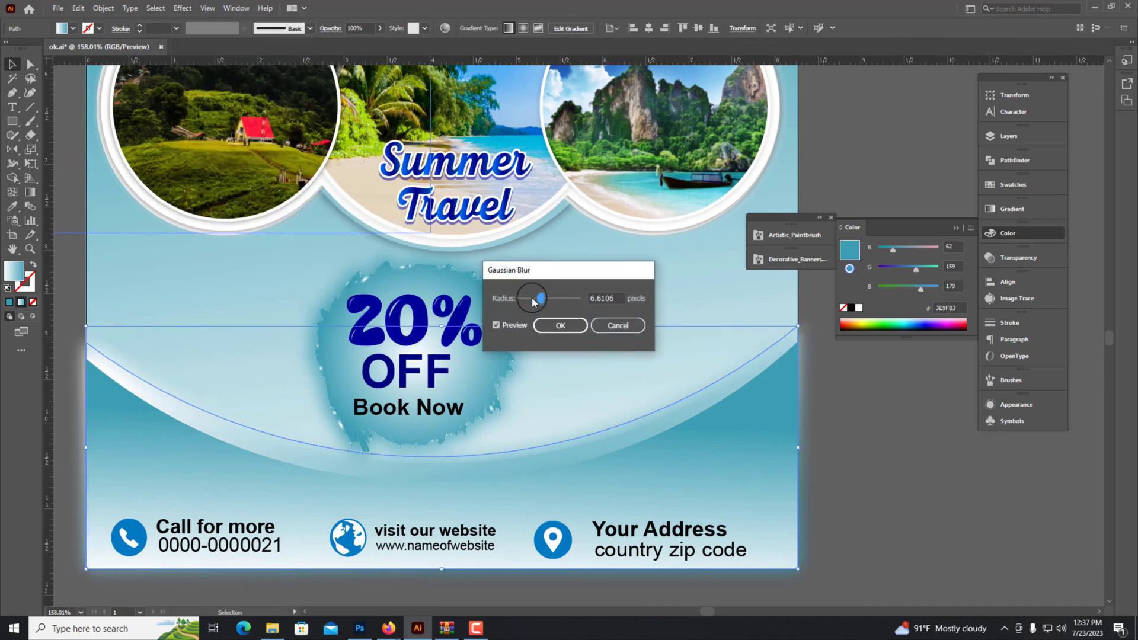
left_click(560, 326)
scroll(386, 377, "up", 1)
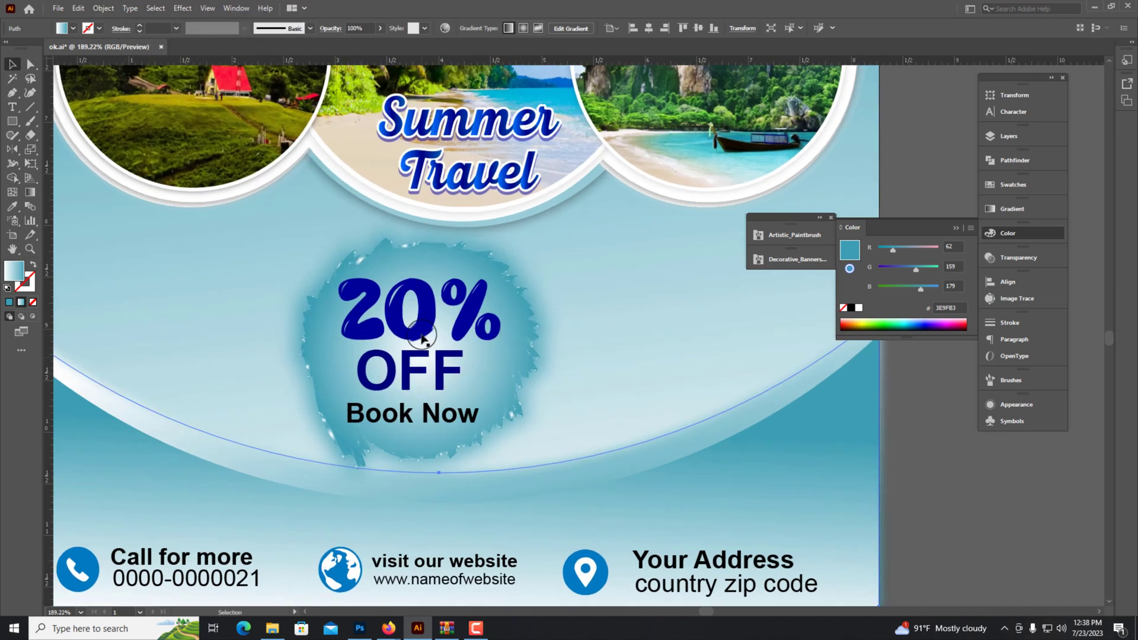
left_click_drag(453, 312, 455, 298)
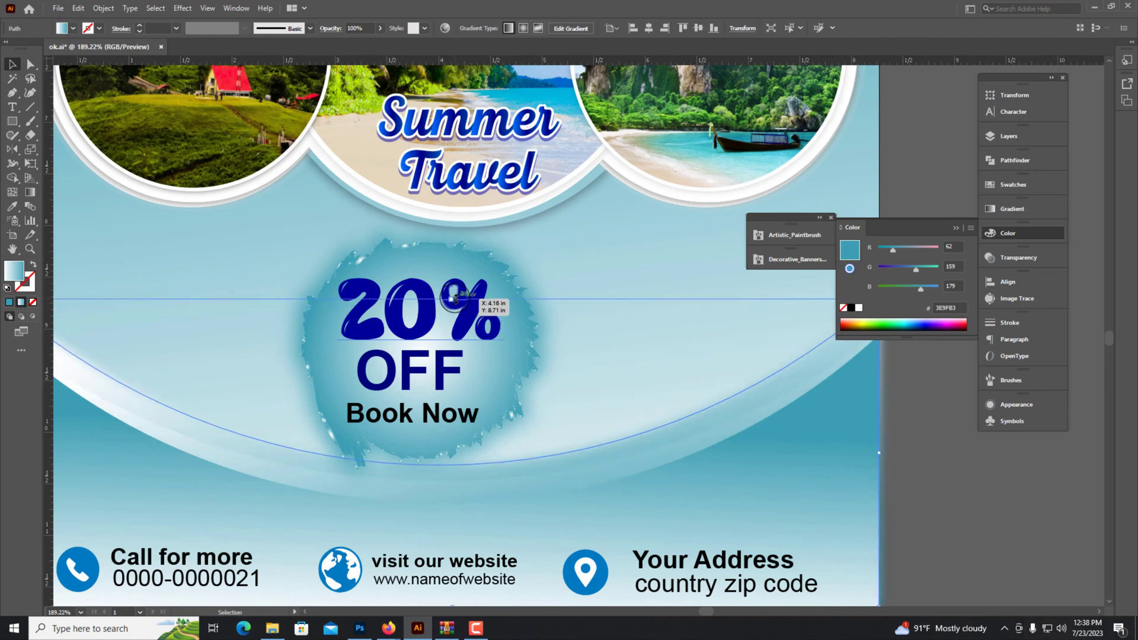
scroll(343, 320, "down", 3)
scroll(310, 478, "down", 3)
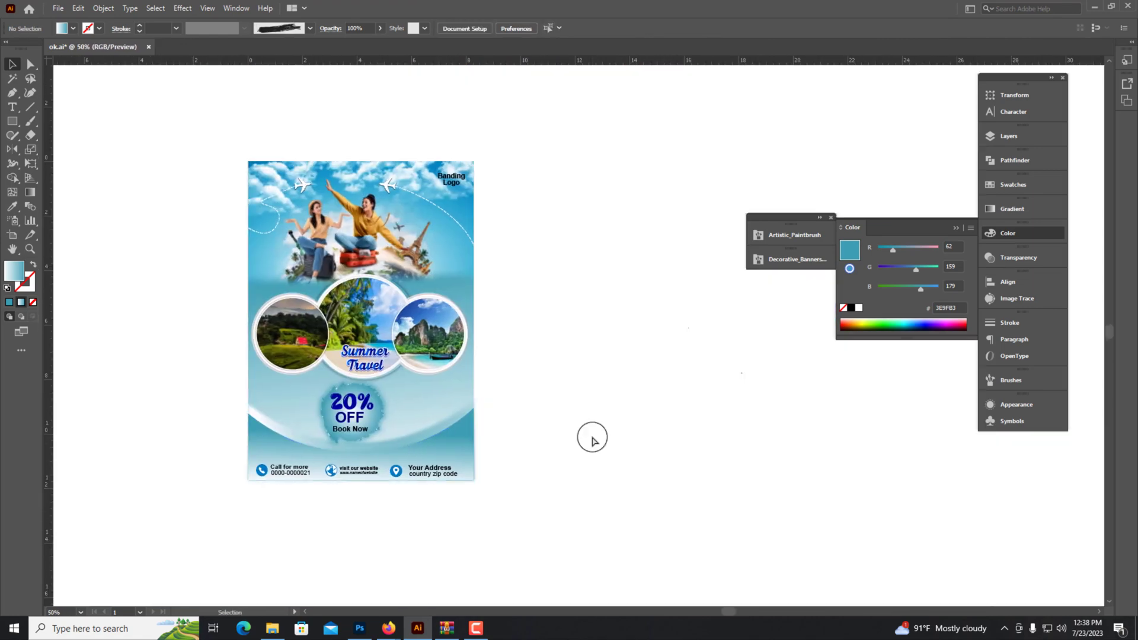
Step: Move the Banding Logo text a little higher
left_click(821, 219)
left_click(863, 221)
scroll(696, 249, "up", 5)
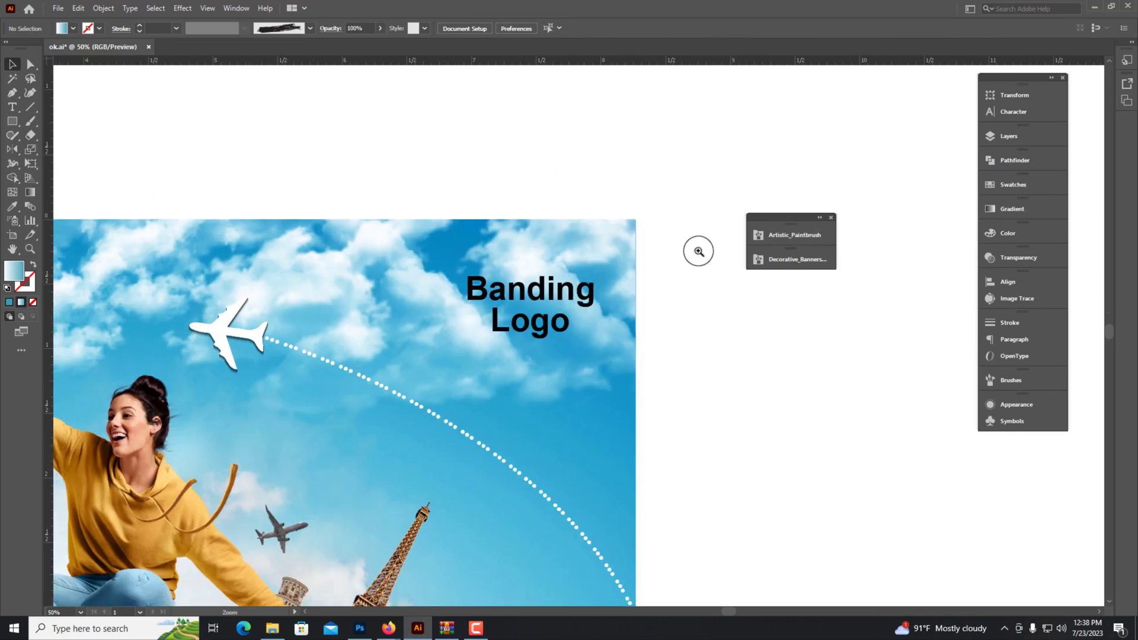
left_click(593, 308)
left_click_drag(561, 418, 551, 308)
scroll(551, 308, "up", 5)
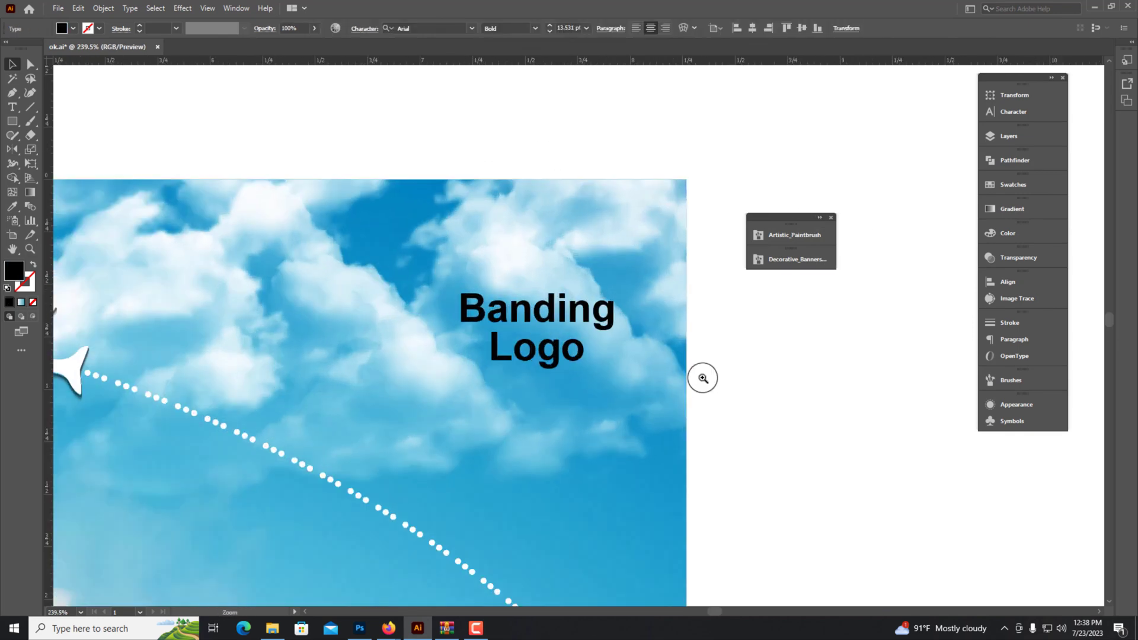
Step: Draw a white rounded rectangle behind the Banding Logo text
left_click(15, 137)
left_click_drag(359, 249, 633, 392)
key("v")
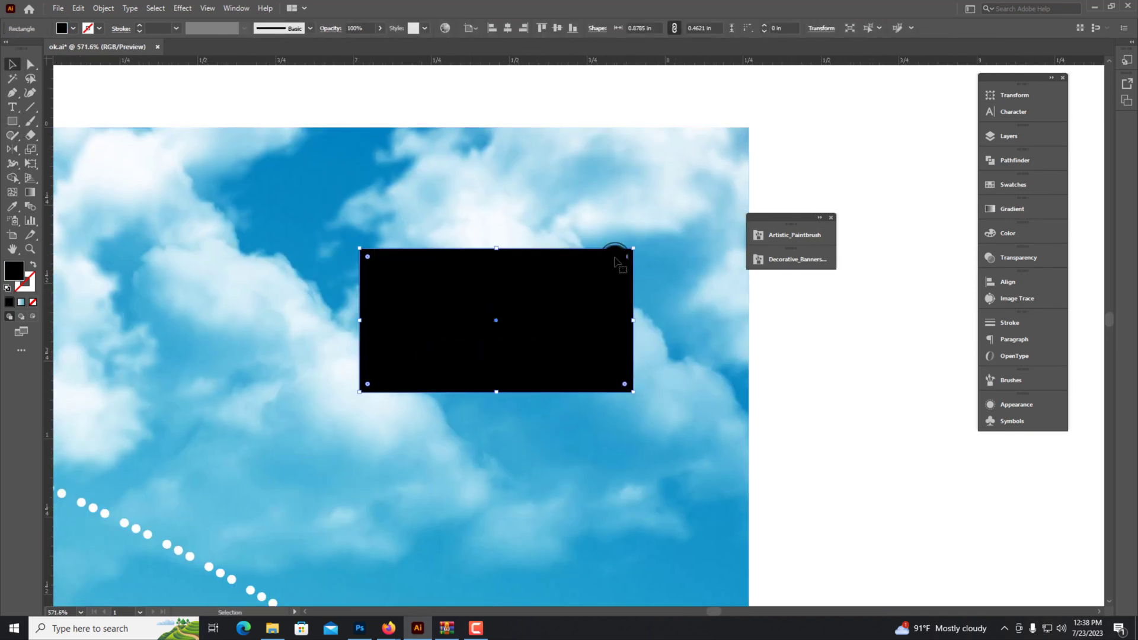
left_click(821, 228)
left_click(987, 229)
left_click(857, 310)
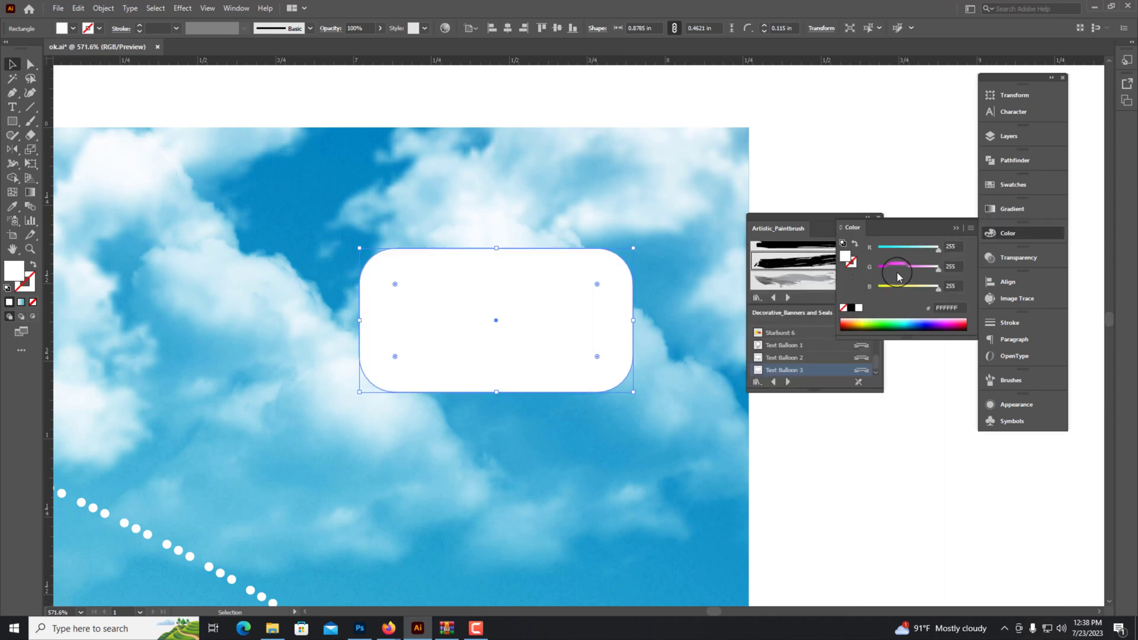
left_click(955, 225)
key("ctrl+bracketleft")
Step: Recolour the Banding Logo text sky blue with the Eyedropper
left_click(522, 306)
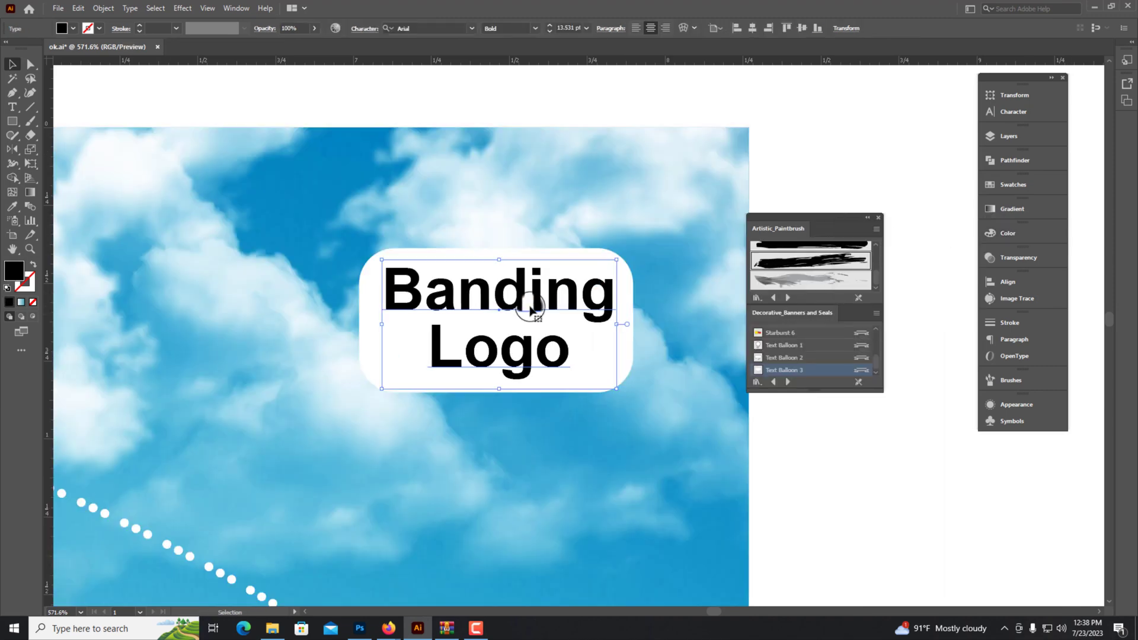
key("i")
left_click(524, 444)
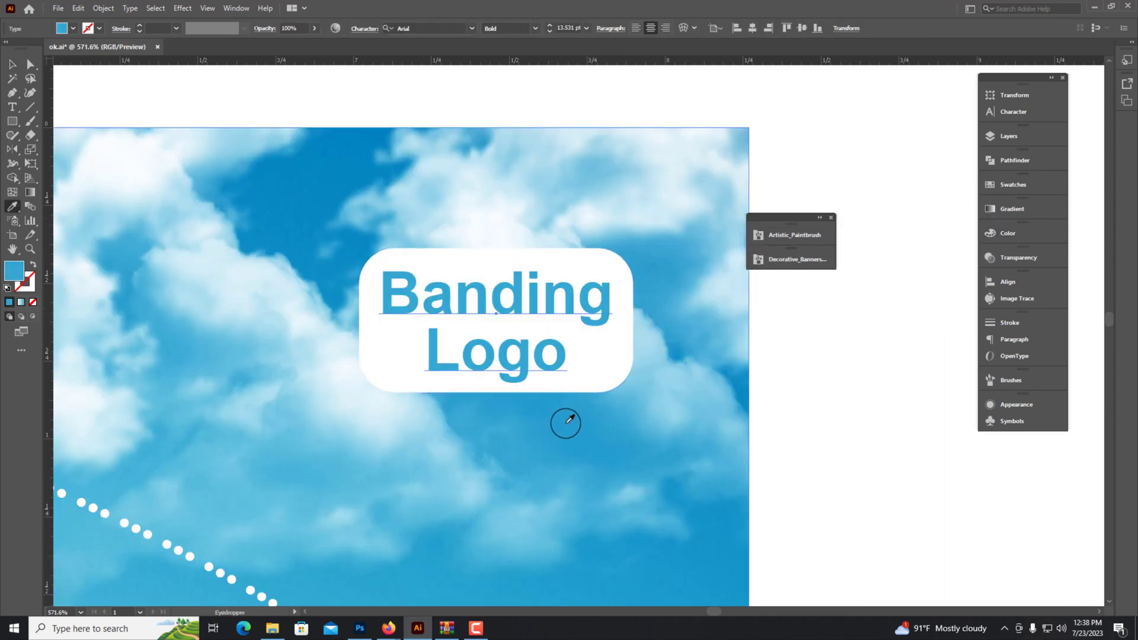
left_click(569, 419)
scroll(138, 64, "down", 3)
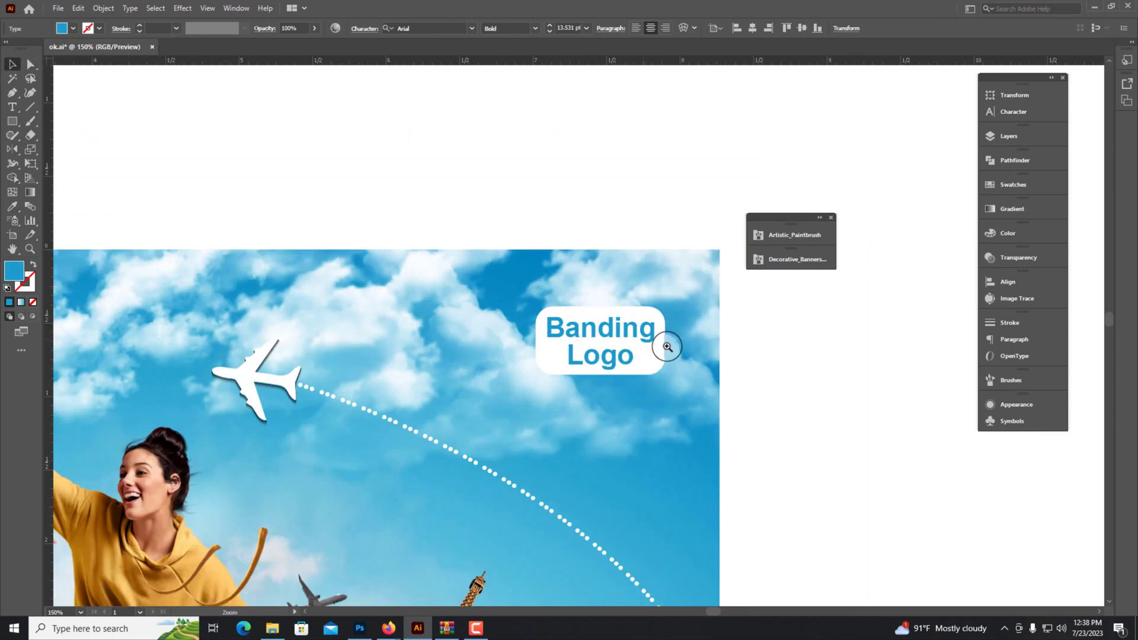
Step: Lower the white box's opacity to 66% to make it translucent
left_click(665, 348)
left_click(1019, 258)
left_click_drag(961, 273, 946, 287)
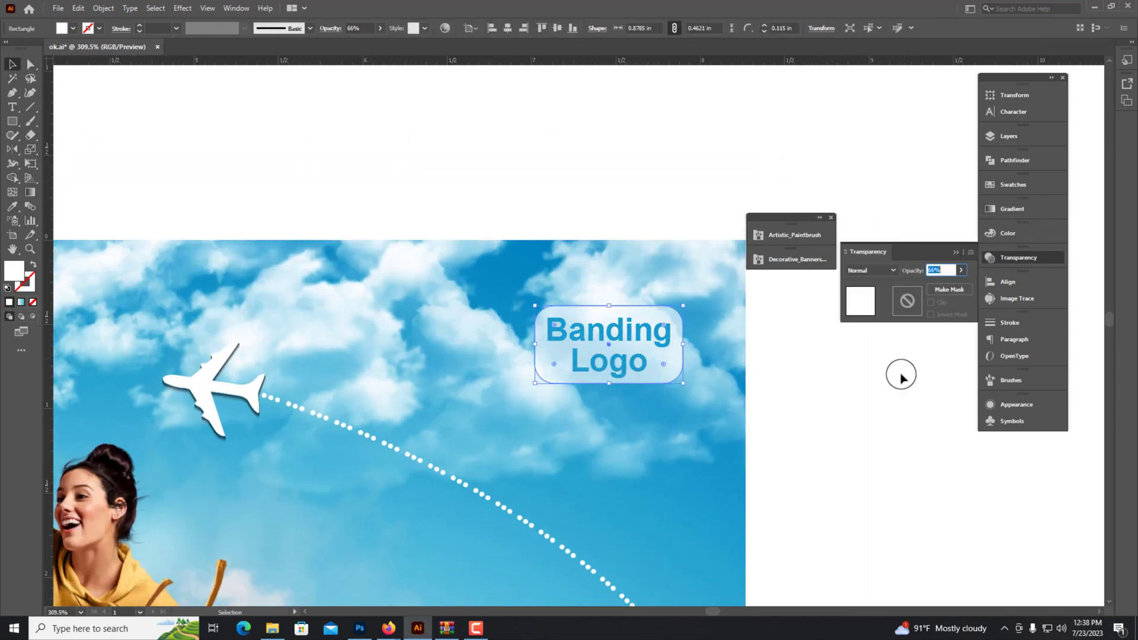
left_click(795, 235)
left_click(830, 188)
key("ctrl+1")
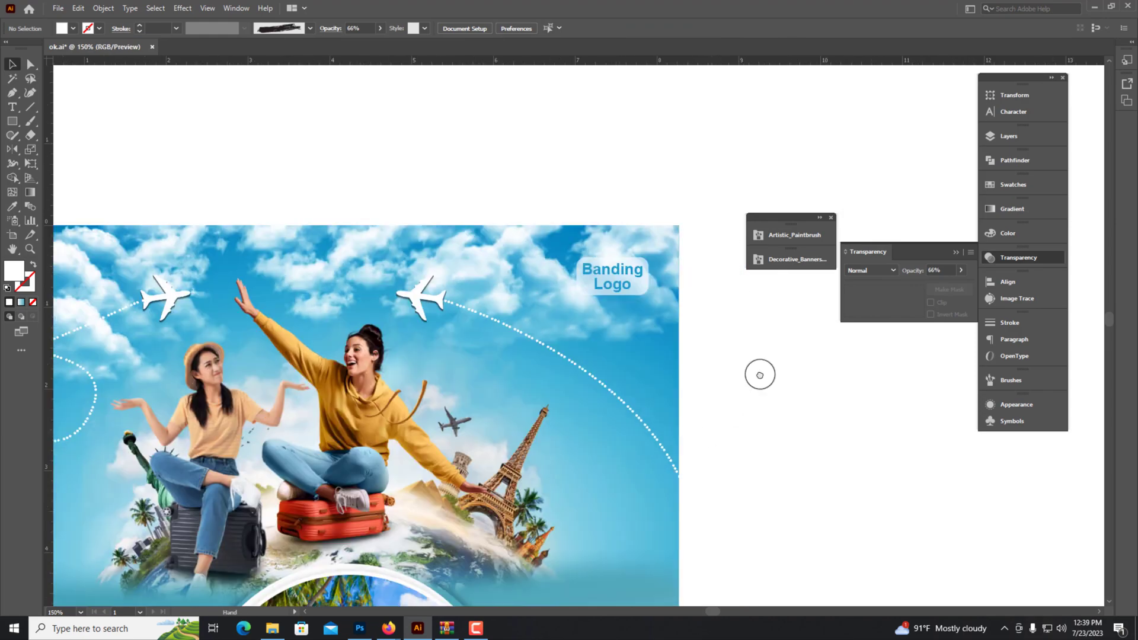
scroll(705, 387, "down", 3)
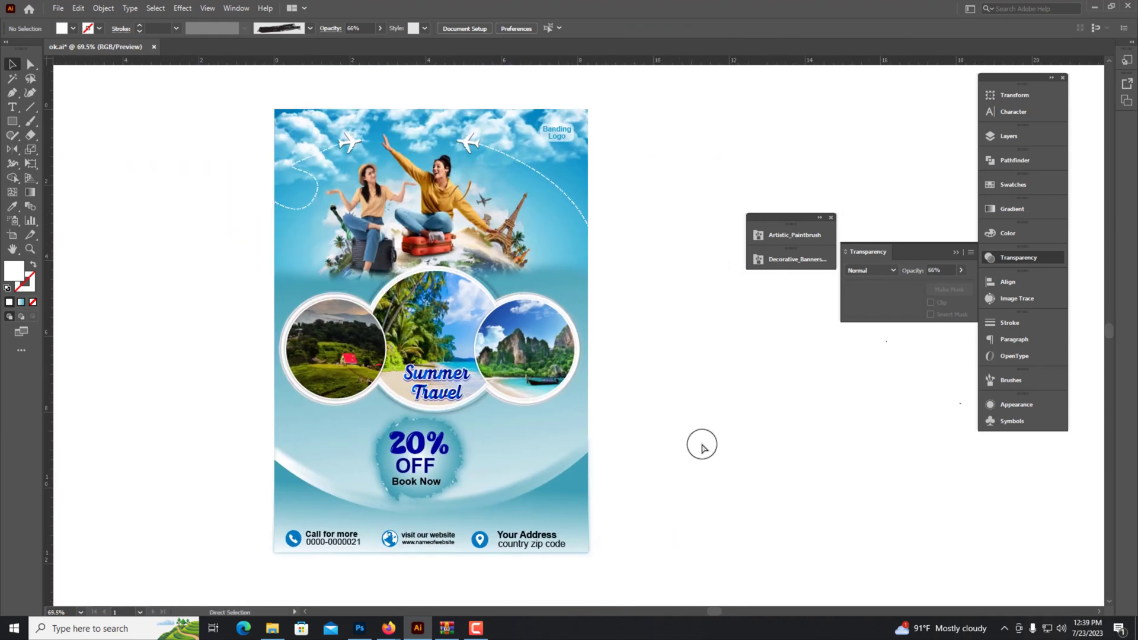
Step: Save the flyer and draw a large white rectangle sent behind the poster
key("ctrl+s")
left_click(12, 121)
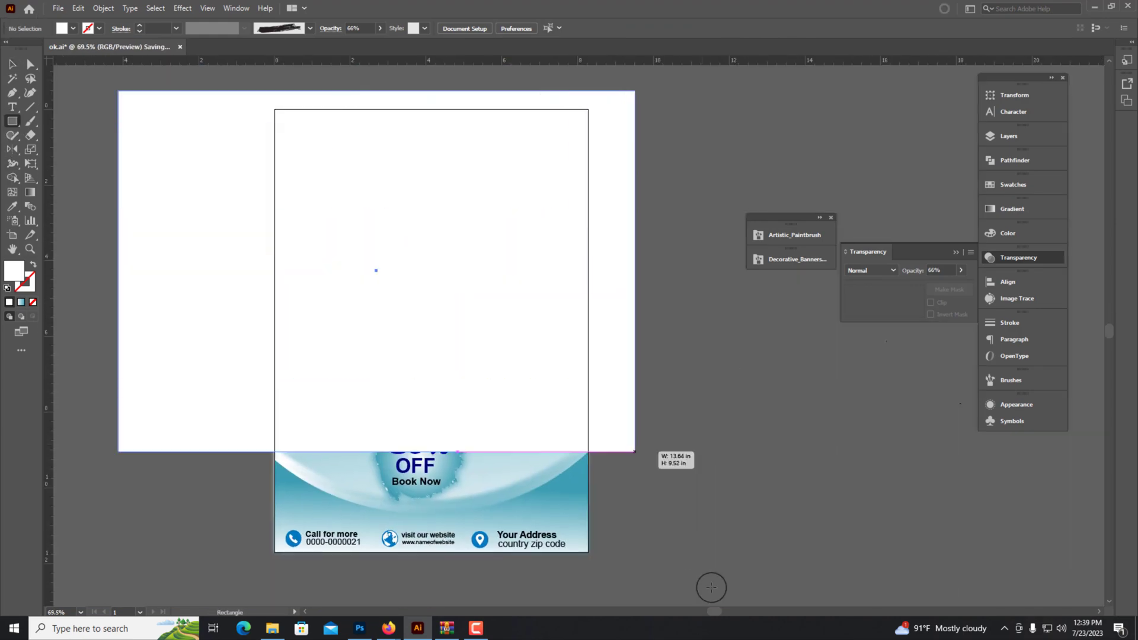
left_click_drag(116, 102, 765, 604)
key("ctrl+shift+bracketleft")
key("b")
left_click(13, 64)
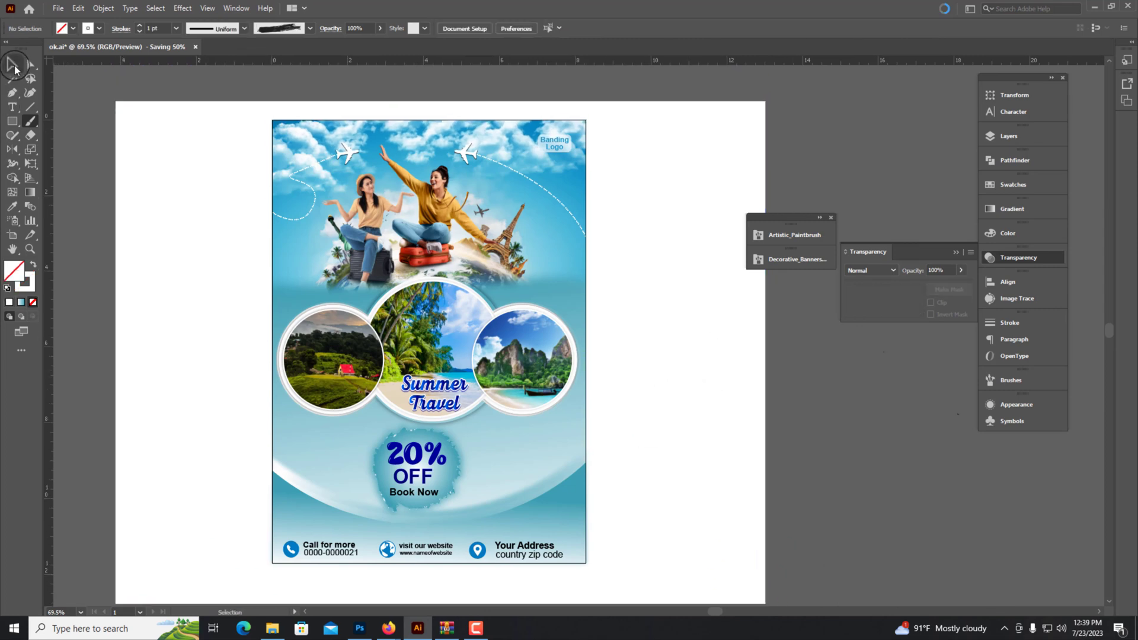
Step: Delete the white background rectangle, then undo to keep it
key("Delete")
left_click(795, 234)
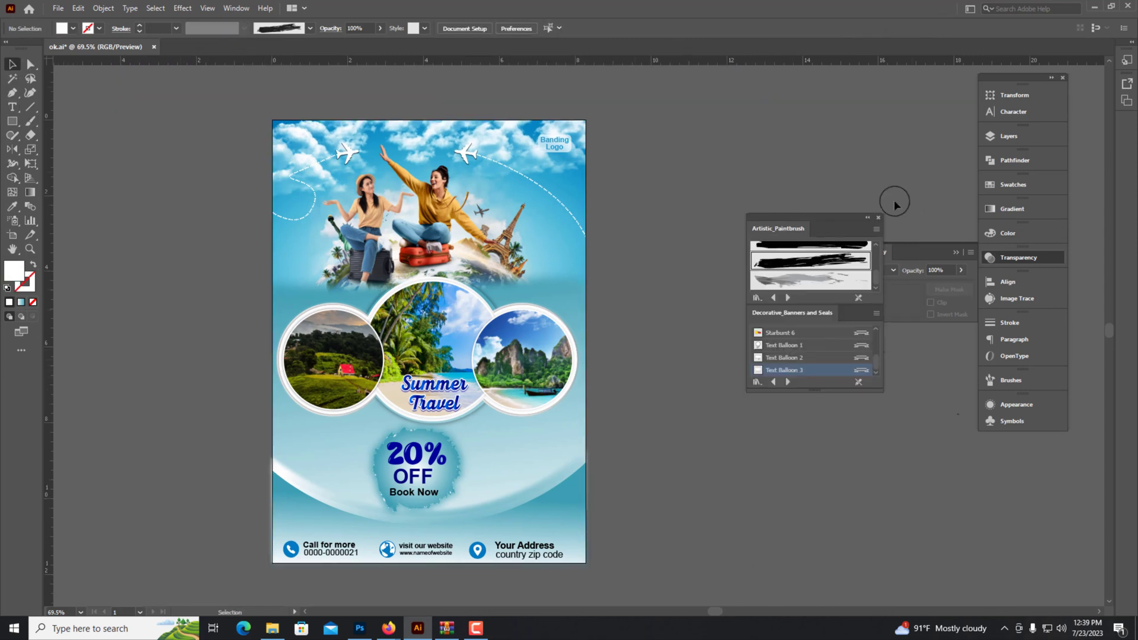
left_click(700, 376)
scroll(725, 436, "down", 1)
key("ctrl+z")
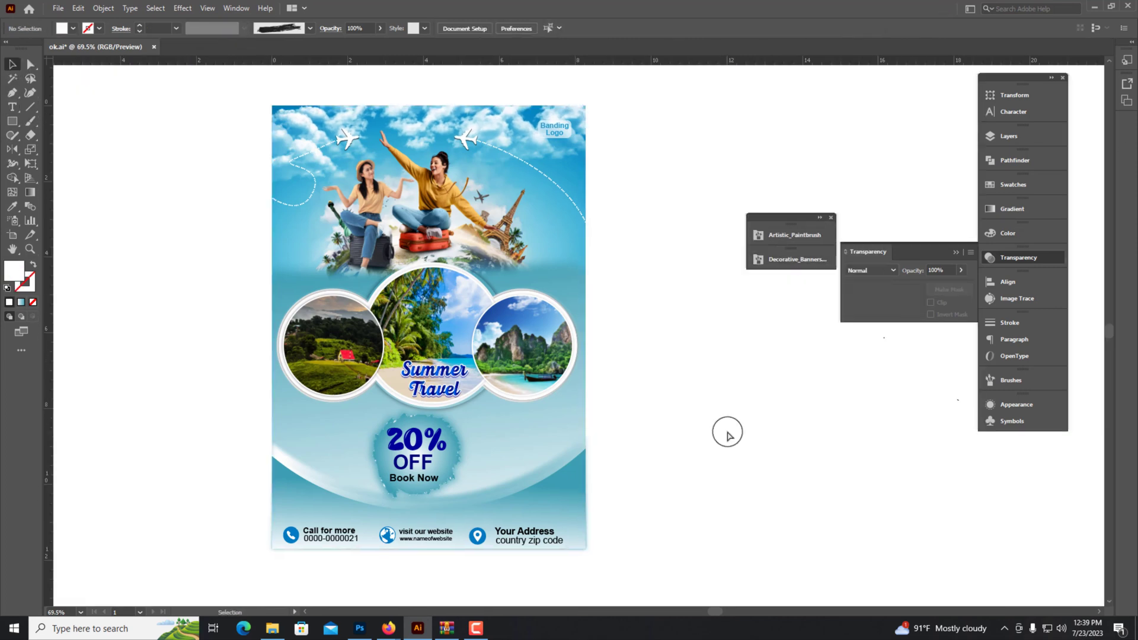